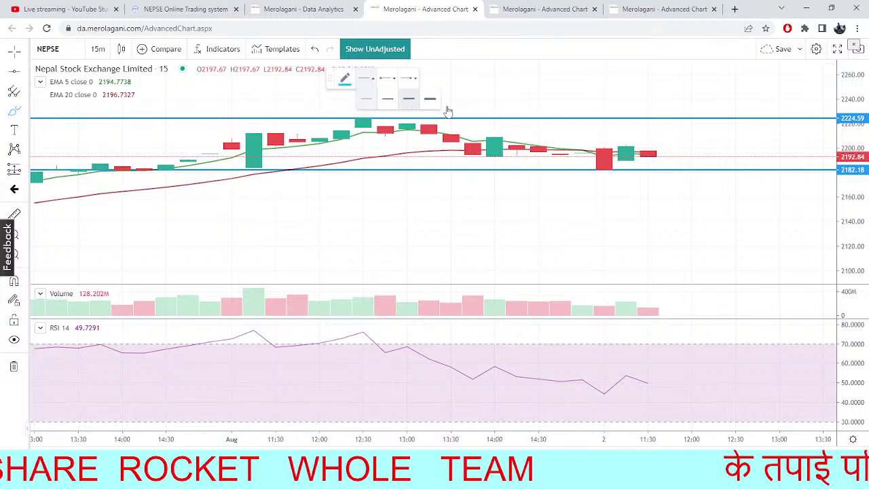
# - Brush freehand arrows right of the latest NEPSE candle, marking possible moves between the 2182.18 and 2224.59 lines and beyond them
pyautogui.click(446, 112)
pyautogui.moveTo(695, 159)
pyautogui.mouseDown()
pyautogui.moveTo(715, 115)
pyautogui.moveTo(735, 131)
pyautogui.moveTo(723, 123)
pyautogui.mouseUp()
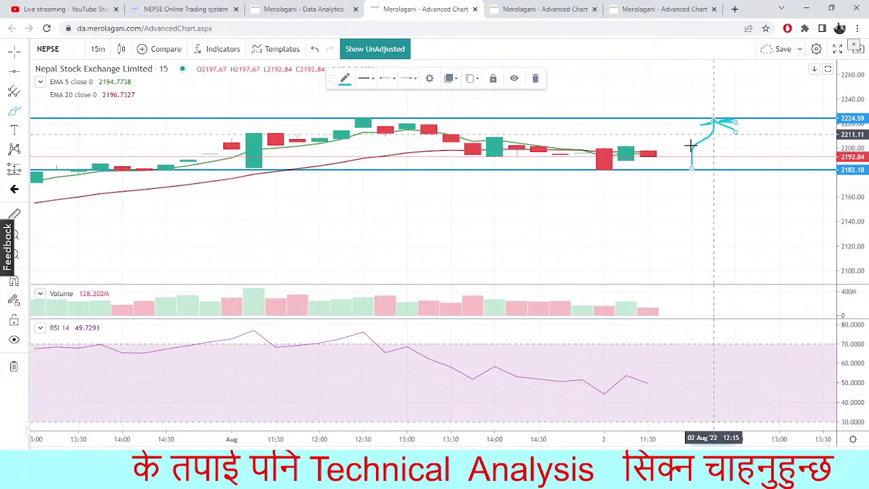
pyautogui.moveTo(694, 167)
pyautogui.mouseDown()
pyautogui.moveTo(712, 150)
pyautogui.moveTo(699, 167)
pyautogui.moveTo(710, 161)
pyautogui.moveTo(704, 195)
pyautogui.moveTo(713, 195)
pyautogui.moveTo(691, 222)
pyautogui.mouseUp()
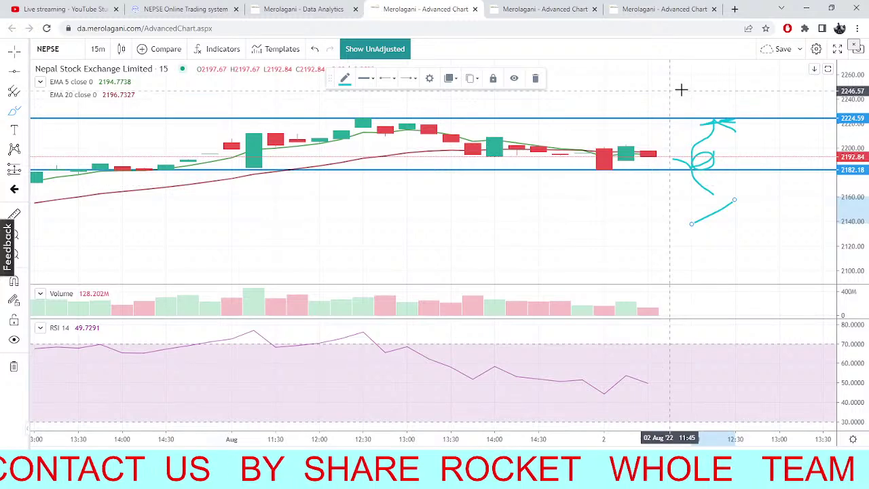
pyautogui.moveTo(691, 106); pyautogui.dragTo(699, 61)
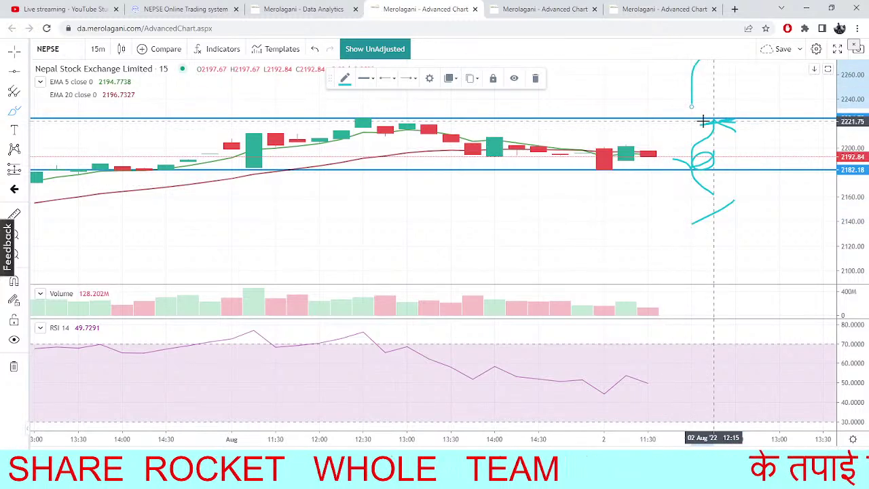
# - Compare the NEPSE index across the online trading system, the advanced chart and the Merolagani data analytics page
pyautogui.click(181, 9)
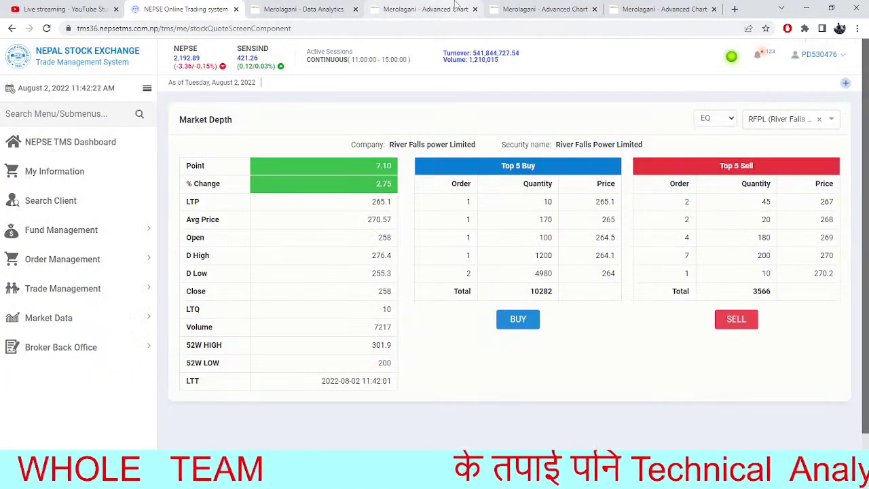
pyautogui.click(434, 8)
pyautogui.click(303, 9)
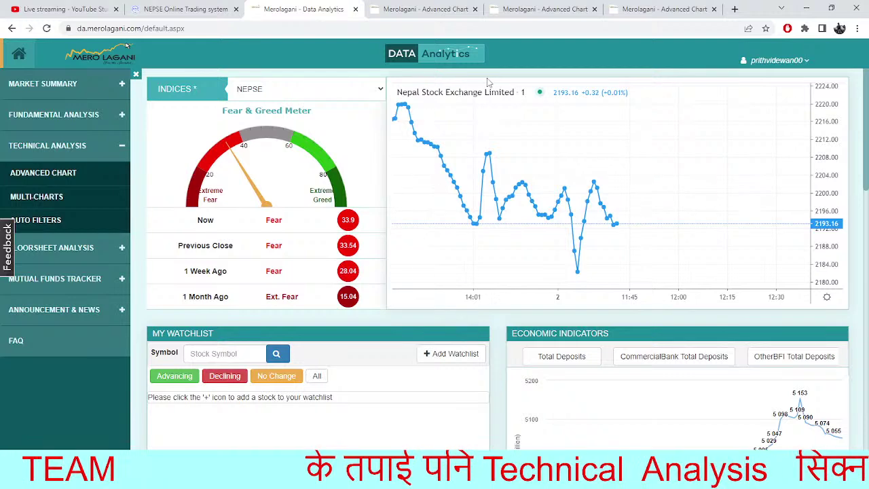
pyautogui.click(435, 8)
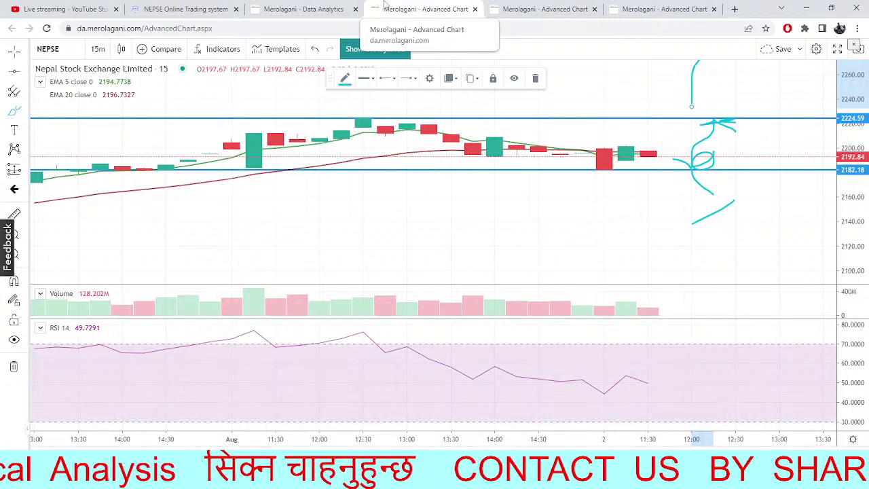
pyautogui.click(299, 9)
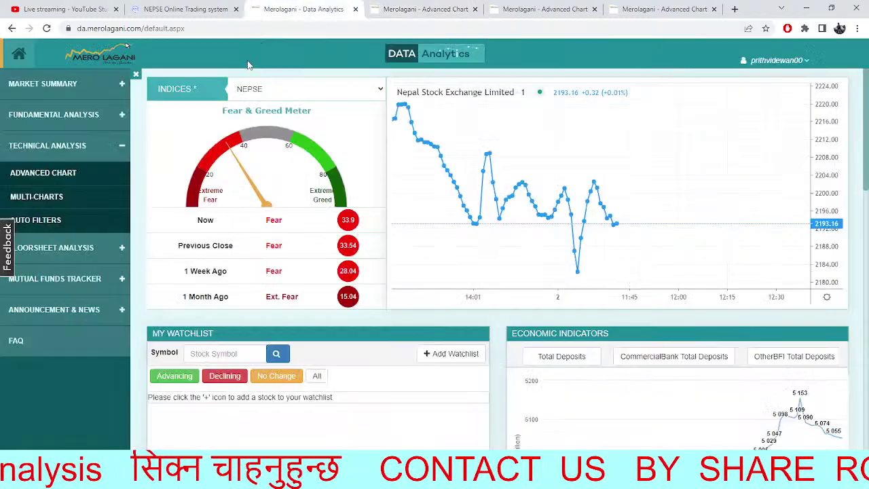
# - Display the market depth of NICA (NIC Asia Bank Ltd.) in the NEPSE trading system and highlight its total sell quantity
pyautogui.click(230, 9)
pyautogui.click(822, 119)
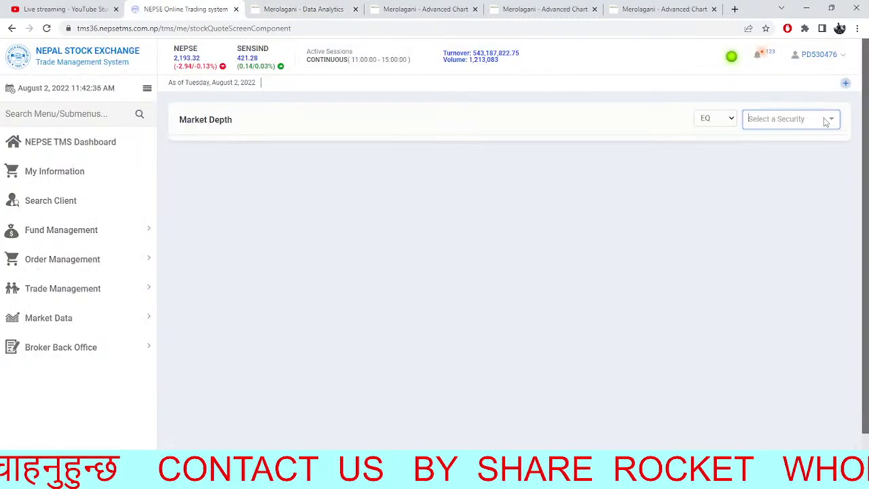
pyautogui.write('nica')
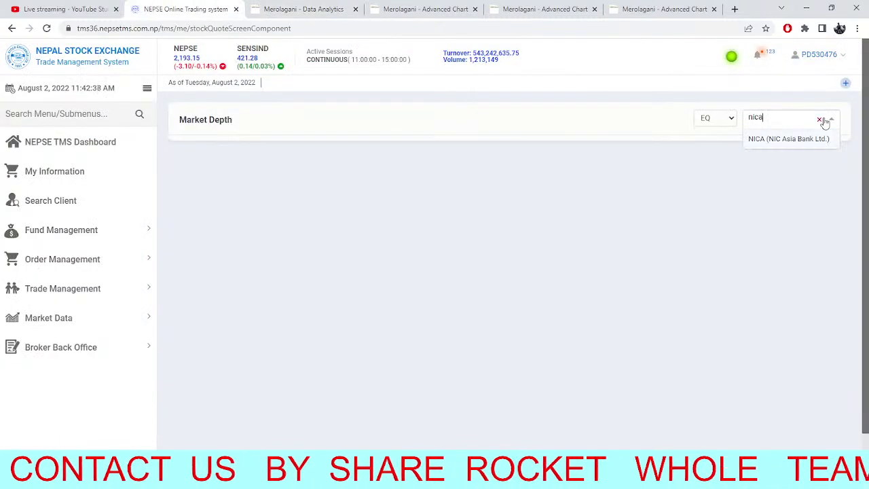
pyautogui.click(805, 141)
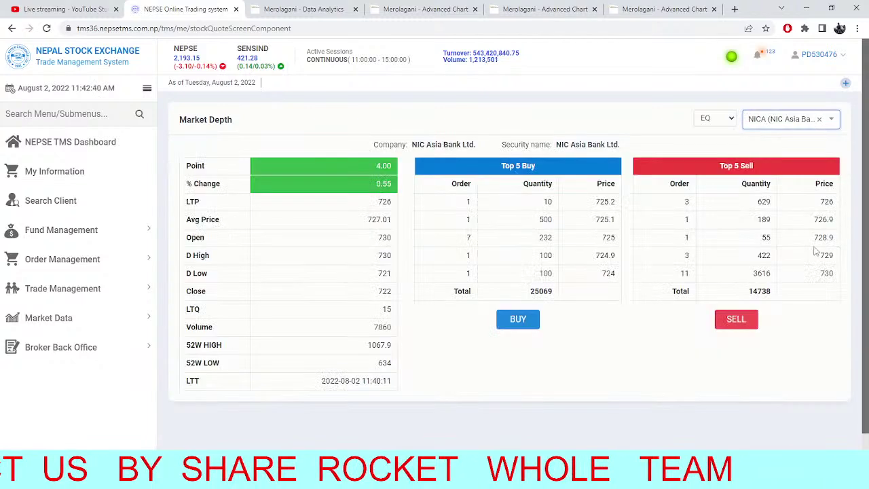
pyautogui.click(774, 299)
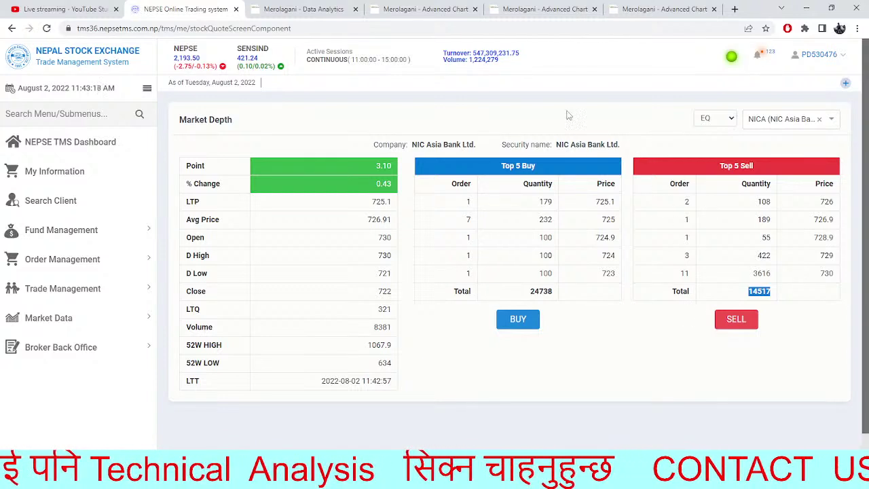
# - Switch from the trading system to the Merolagani advanced chart showing ILBS on the daily interval
pyautogui.click(496, 9)
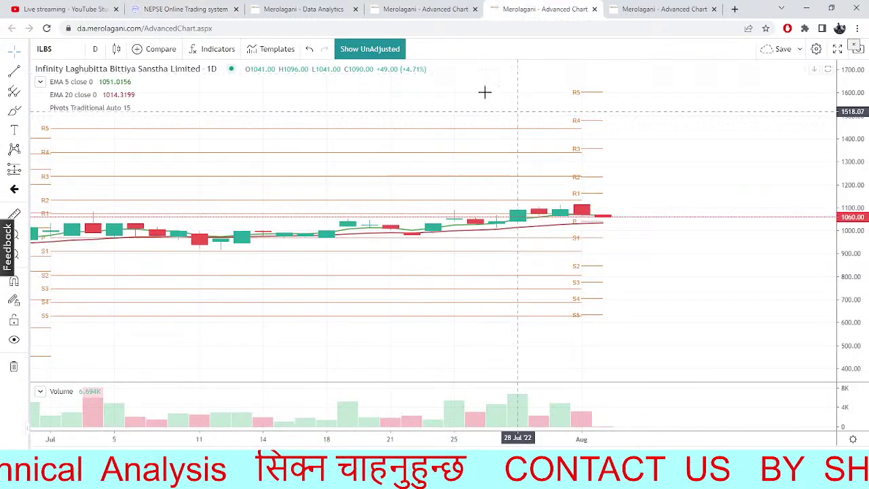
pyautogui.click(214, 9)
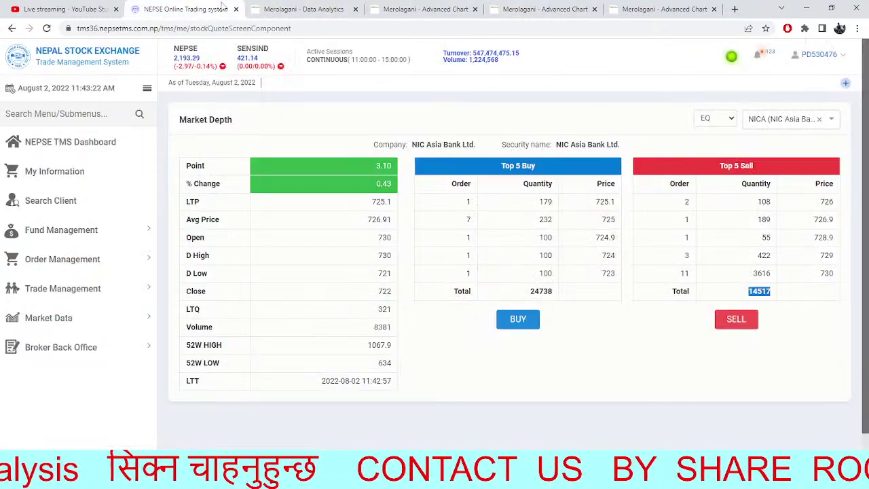
pyautogui.click(543, 9)
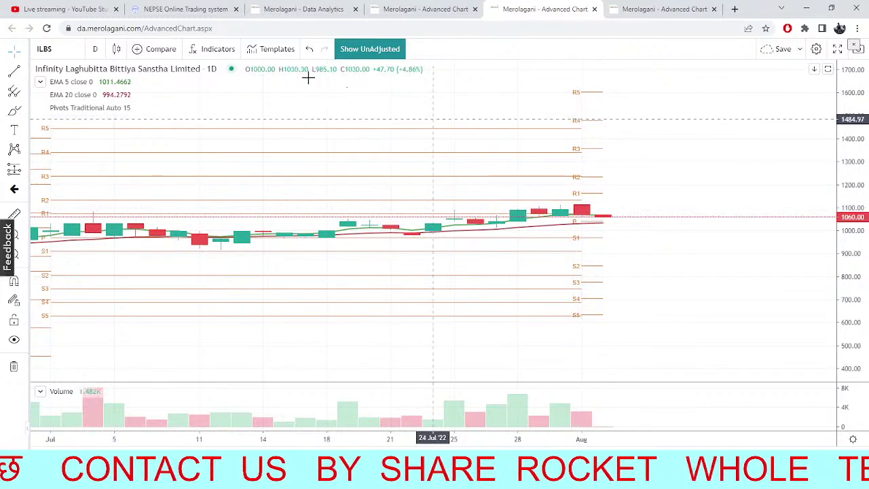
pyautogui.click(57, 50)
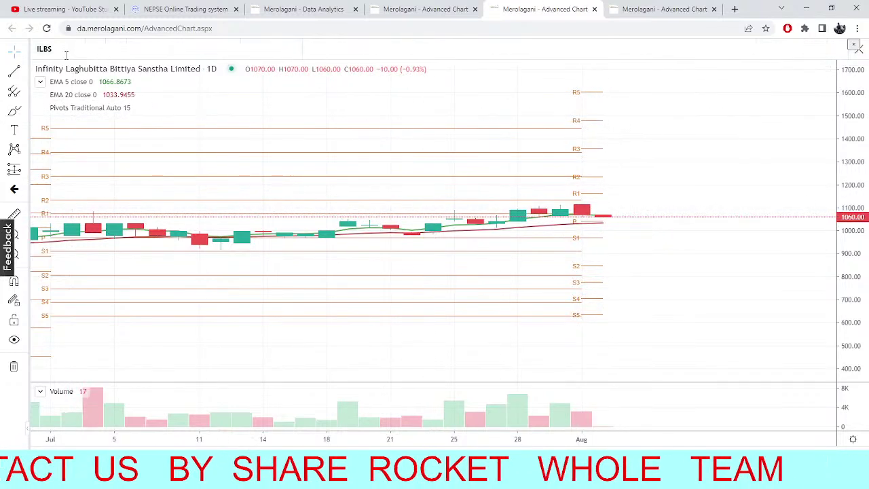
pyautogui.press('BackSpace')
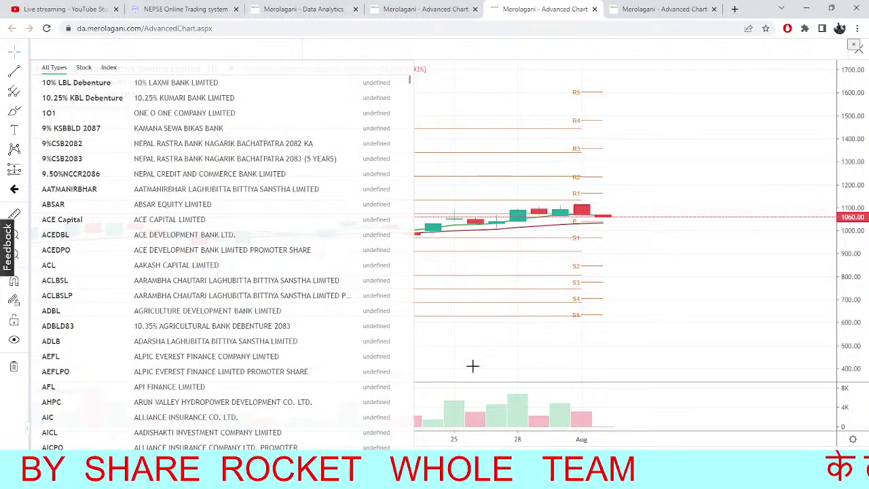
pyautogui.click(597, 224)
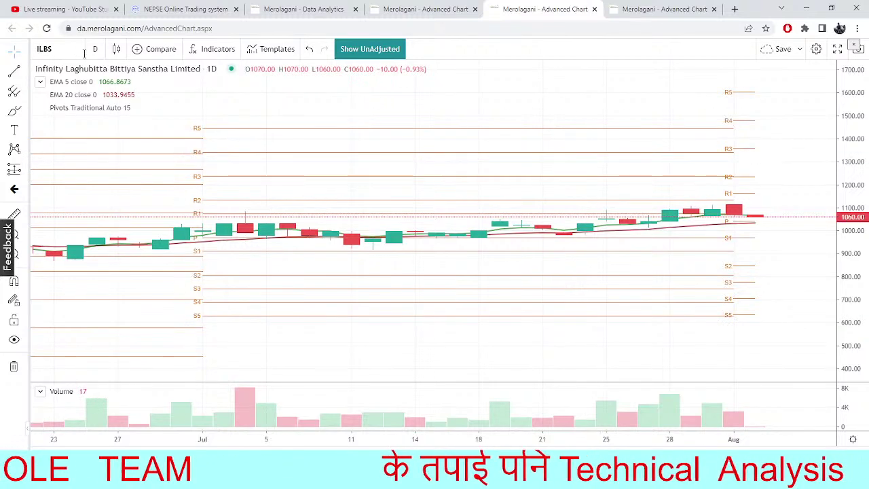
pyautogui.click(58, 51)
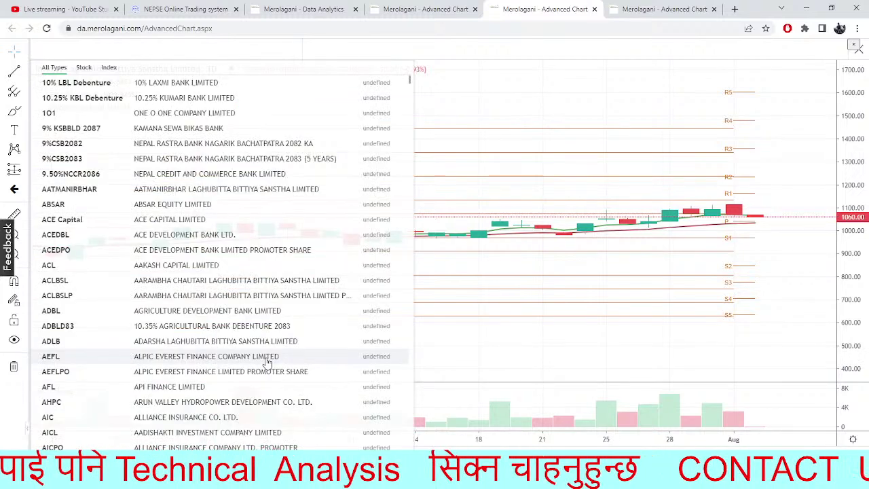
pyautogui.click(510, 122)
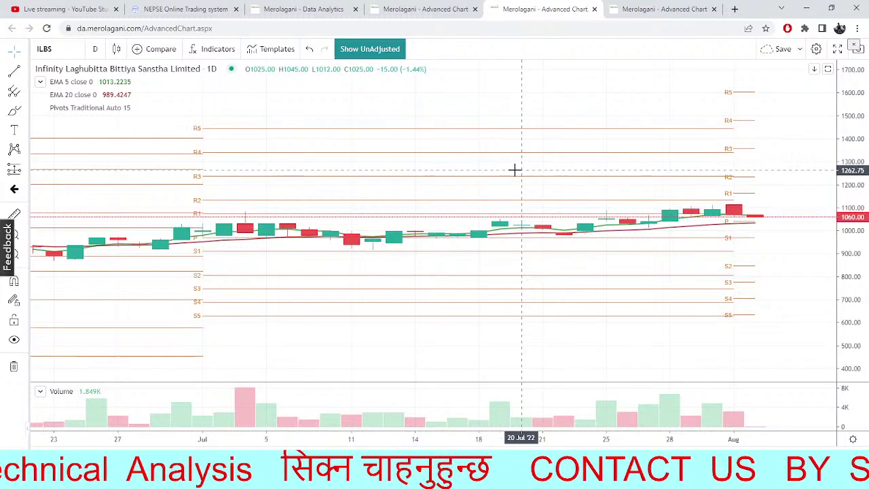
pyautogui.moveTo(514, 169); pyautogui.dragTo(547, 222)
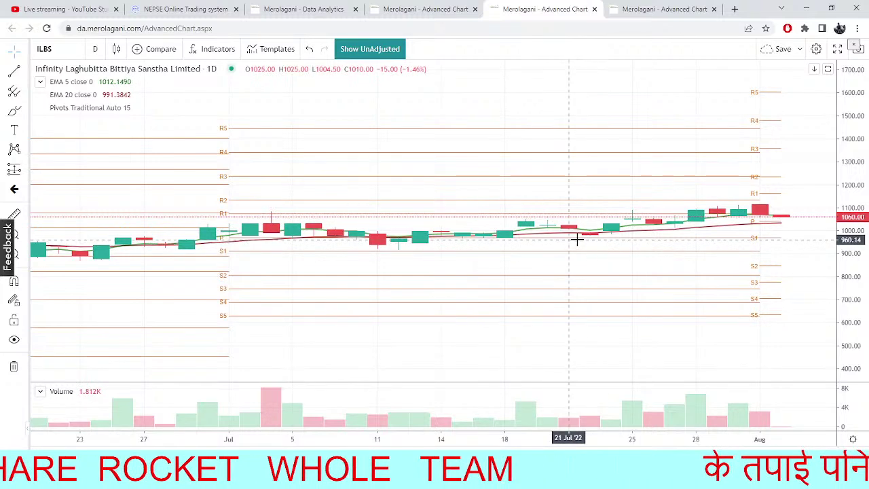
pyautogui.click(60, 48)
pyautogui.press('BackSpace')
pyautogui.press('BackSpace')
pyautogui.press('BackSpace')
pyautogui.press('BackSpace')
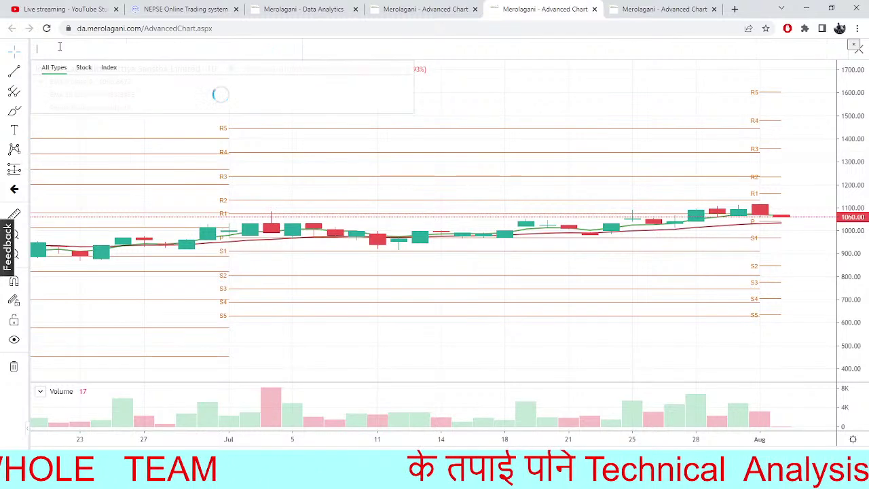
pyautogui.click(466, 124)
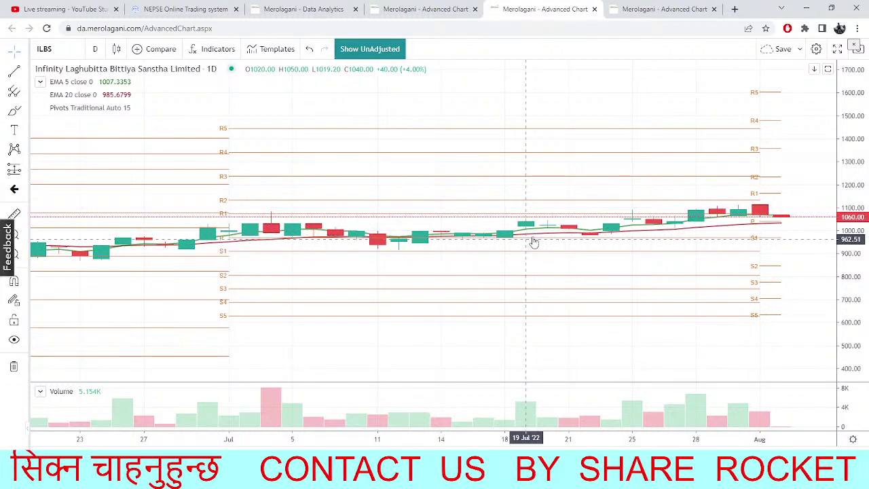
pyautogui.hscroll(3, 532, 240)
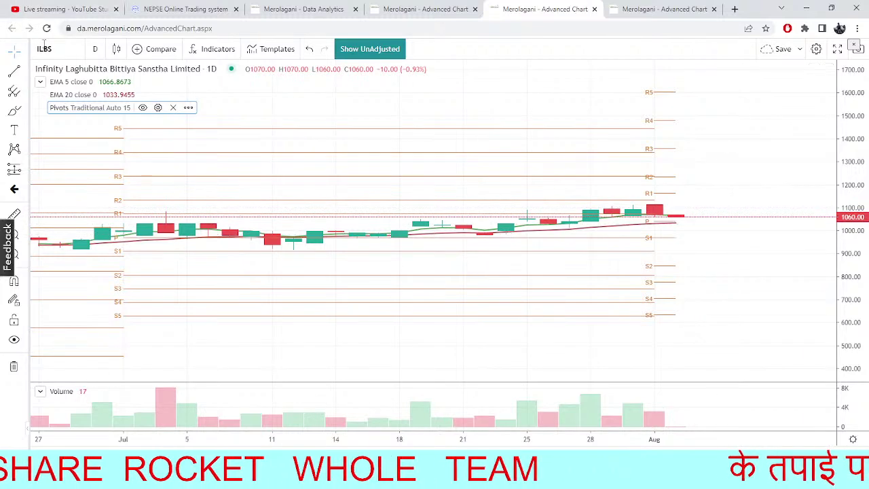
pyautogui.click(68, 54)
pyautogui.press('BackSpace')
pyautogui.press('BackSpace')
pyautogui.press('BackSpace')
pyautogui.press('BackSpace')
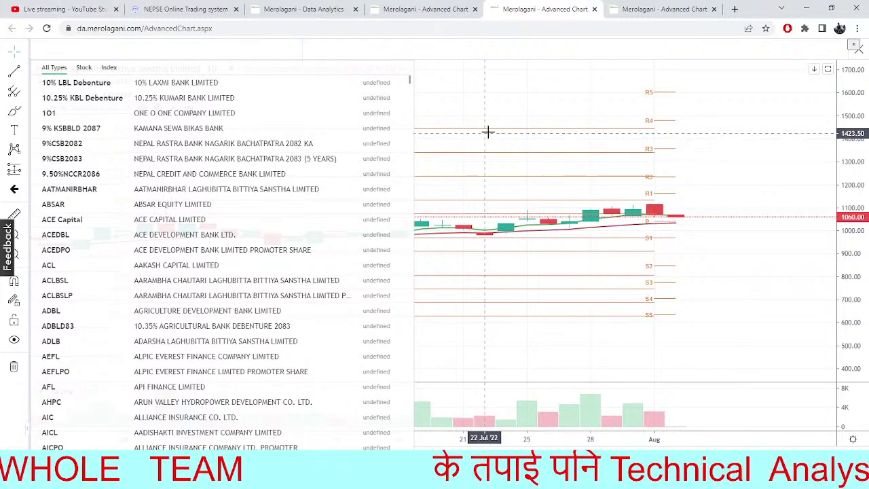
pyautogui.press('Escape')
pyautogui.click(52, 42)
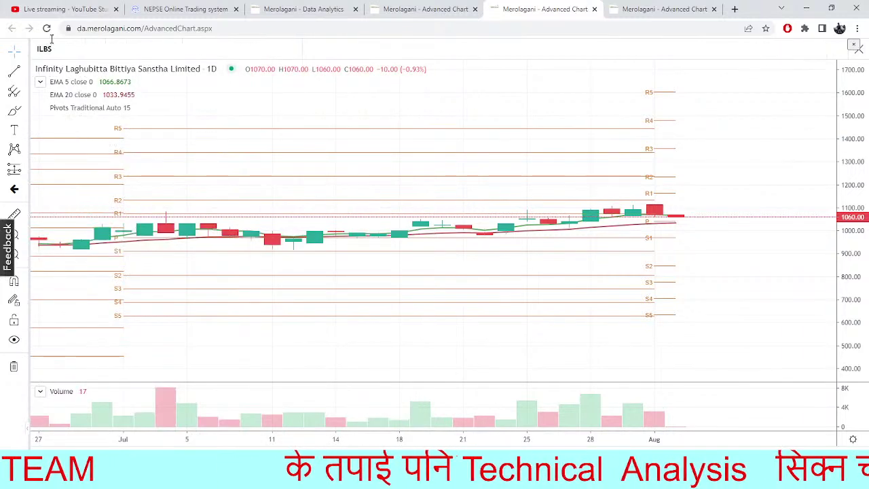
pyautogui.press('BackSpace')
pyautogui.press('BackSpace')
pyautogui.press('BackSpace')
pyautogui.press('BackSpace')
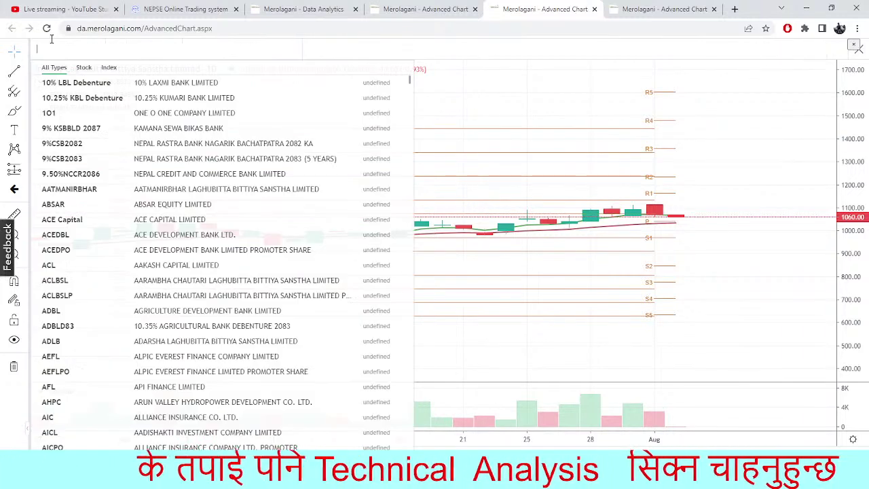
pyautogui.click(484, 130)
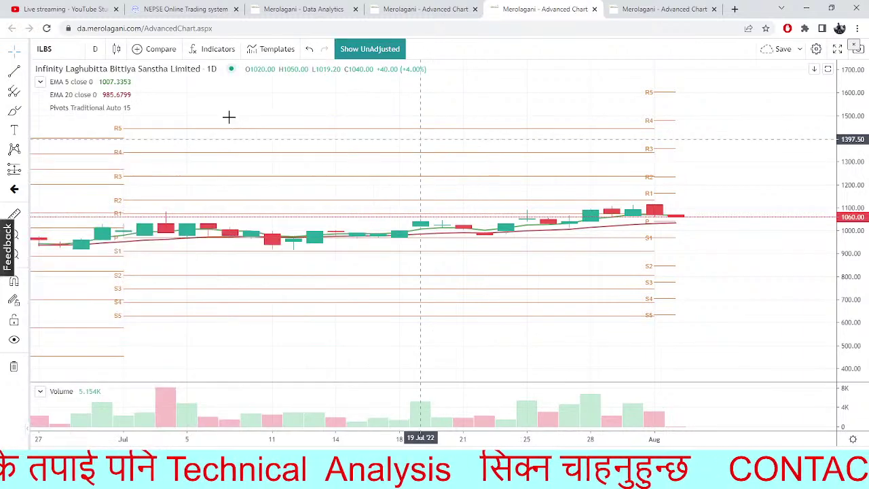
pyautogui.click(53, 49)
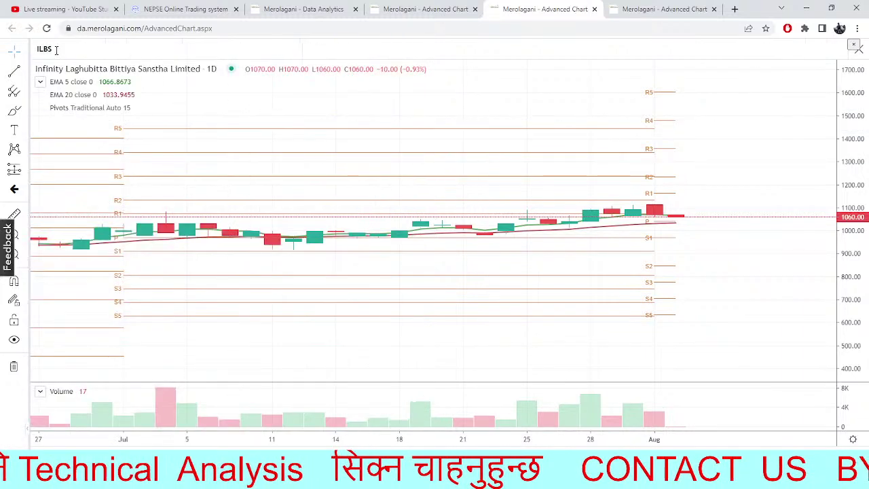
pyautogui.press('BackSpace')
pyautogui.press('BackSpace')
pyautogui.press('BackSpace')
pyautogui.press('BackSpace')
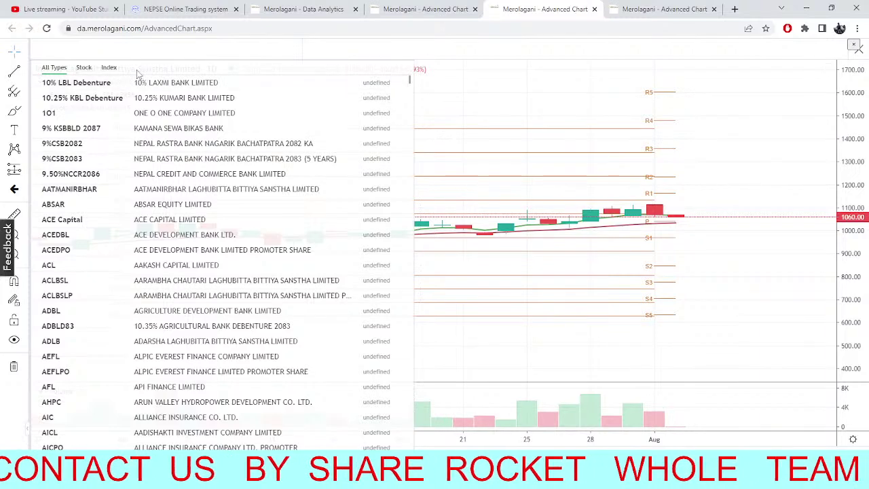
pyautogui.click(590, 92)
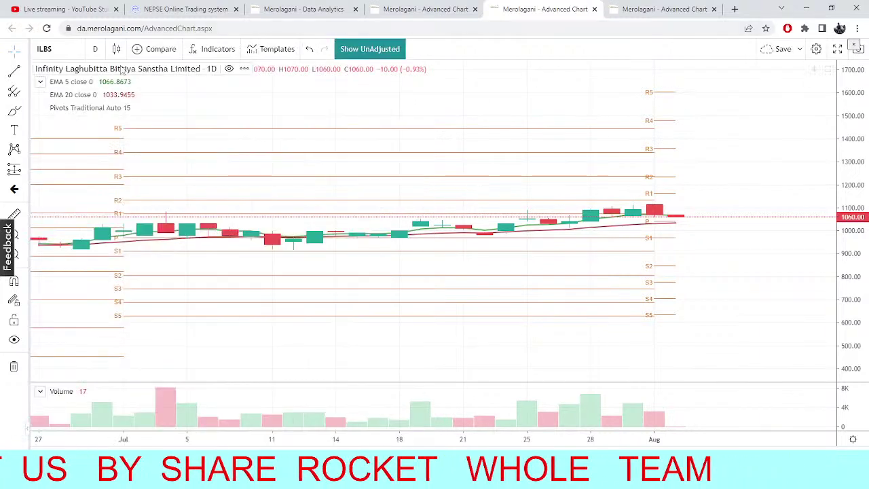
# - Replace the chart symbol with GUFL and load the daily chart of Gurkhas Finance Ltd
pyautogui.click(60, 48)
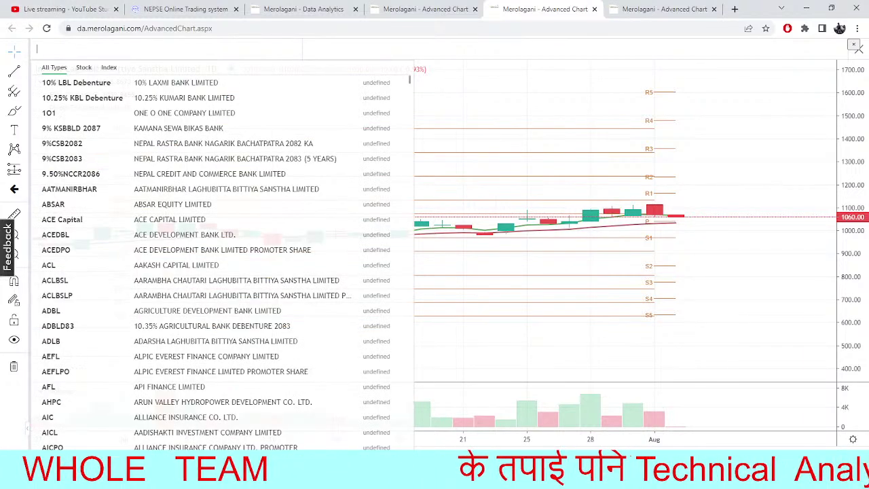
pyautogui.write('GUFL')
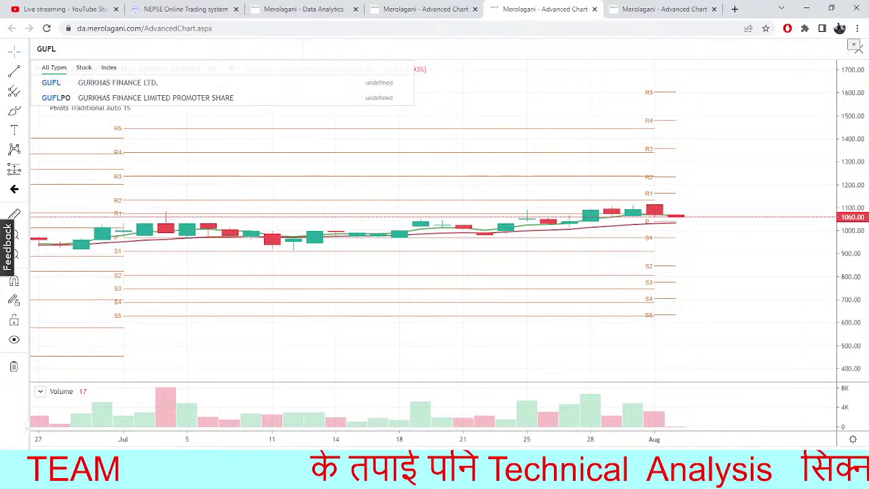
pyautogui.click(176, 84)
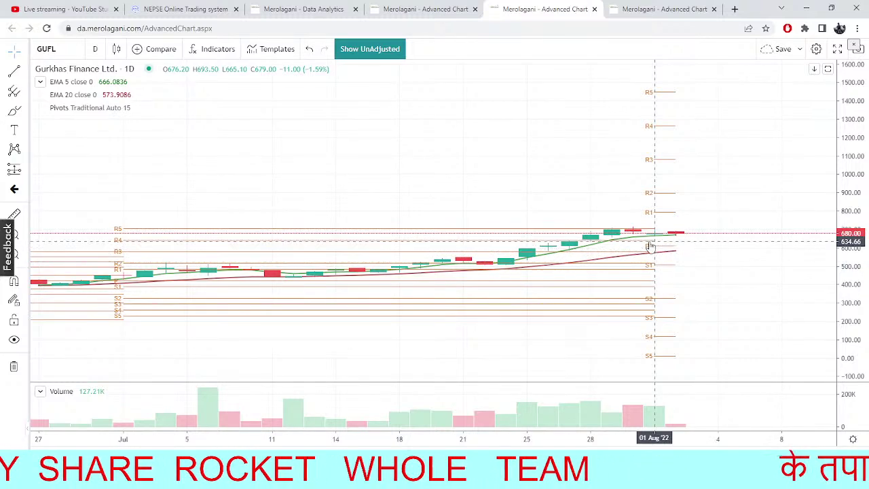
# - Check the NICA market depth in the trading system and the NEPSE index on the Merolagani data analytics page
pyautogui.click(184, 9)
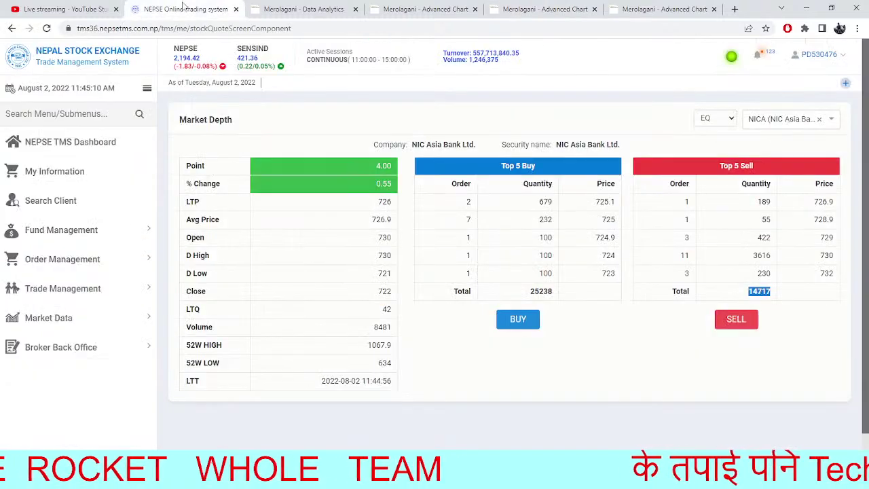
pyautogui.click(270, 9)
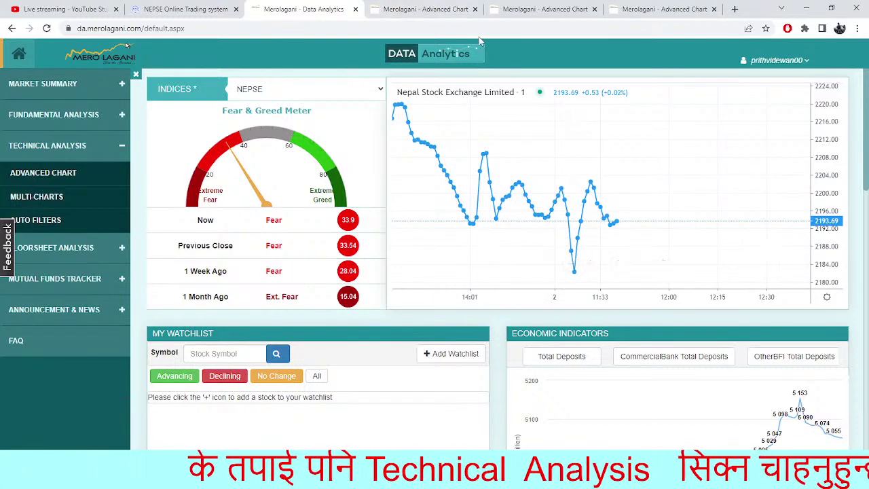
# - Switch to the 15-minute NEPSE chart and enlarge the latest candles between the two horizontal level lines
pyautogui.click(448, 10)
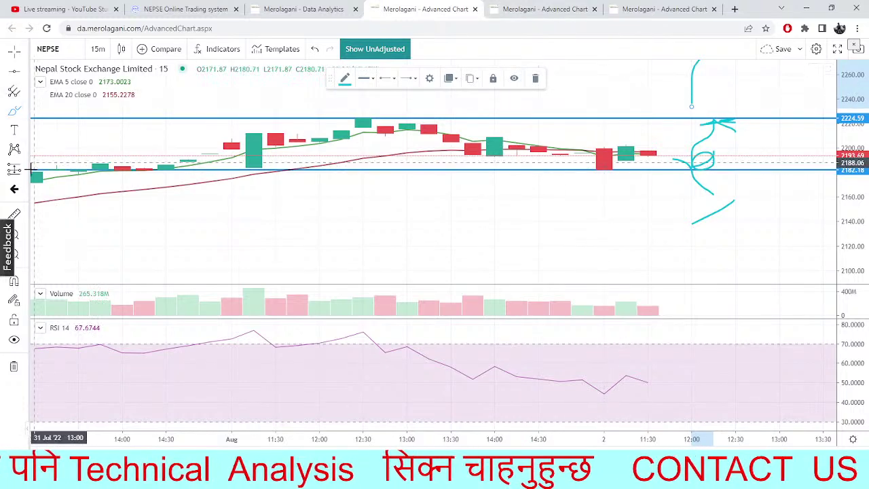
pyautogui.click(14, 234)
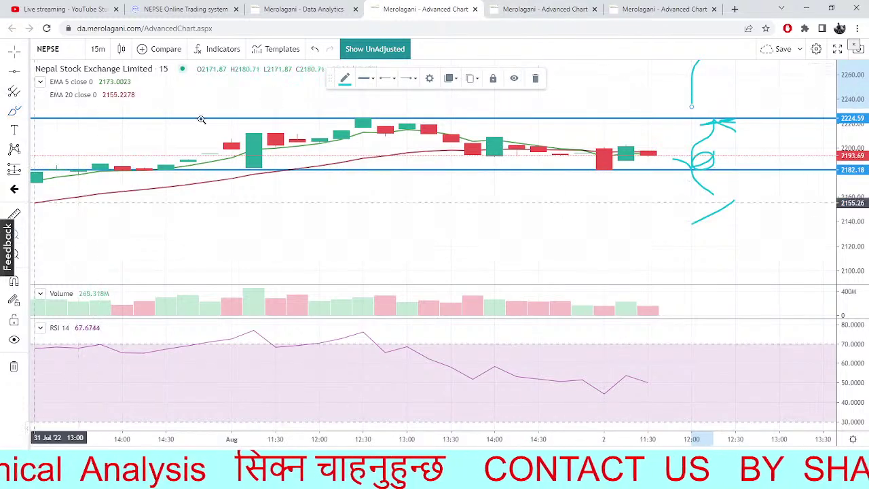
pyautogui.moveTo(631, 93); pyautogui.dragTo(688, 179)
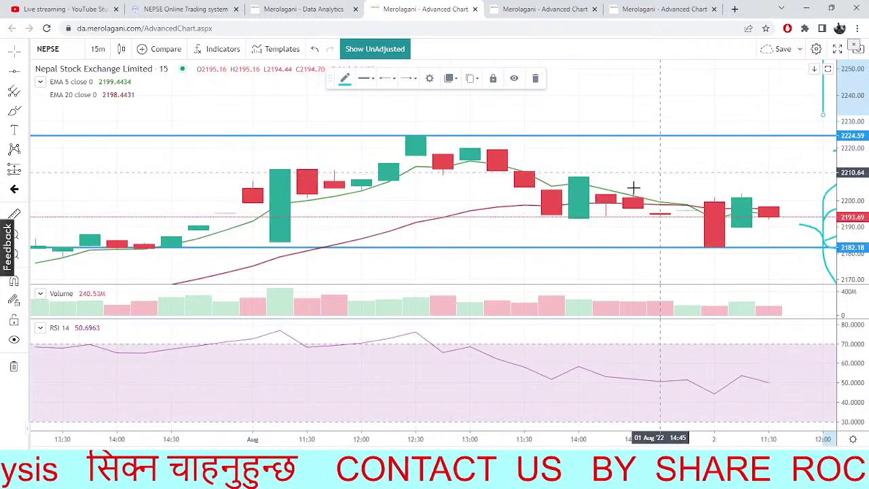
pyautogui.moveTo(765, 226)
pyautogui.mouseDown()
pyautogui.moveTo(720, 246)
pyautogui.moveTo(698, 234)
pyautogui.mouseUp()
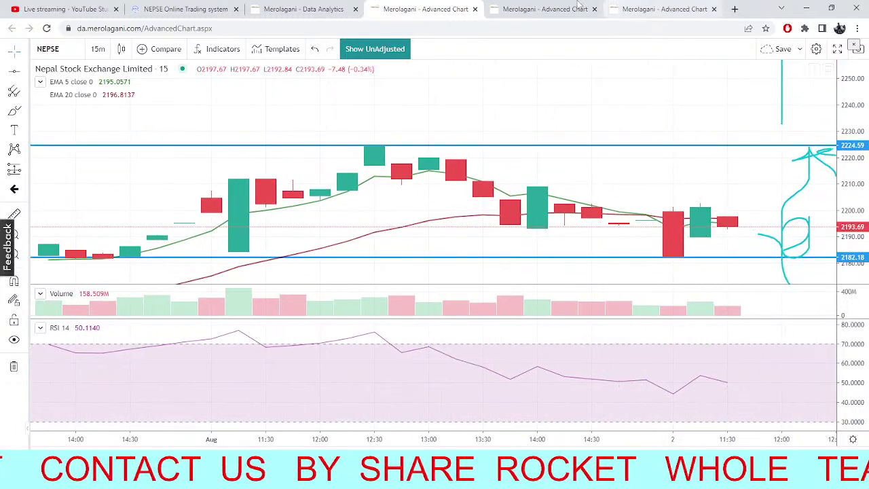
# - Replace GUFL with NLIC and load the daily chart of Nepal Life Insurance Co. Ltd
pyautogui.hotkey('ctrl', 'Tab')
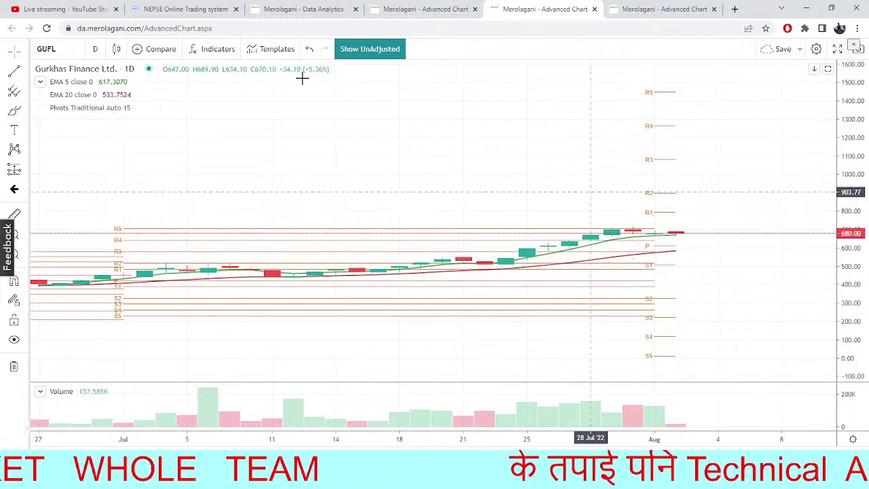
pyautogui.click(53, 49)
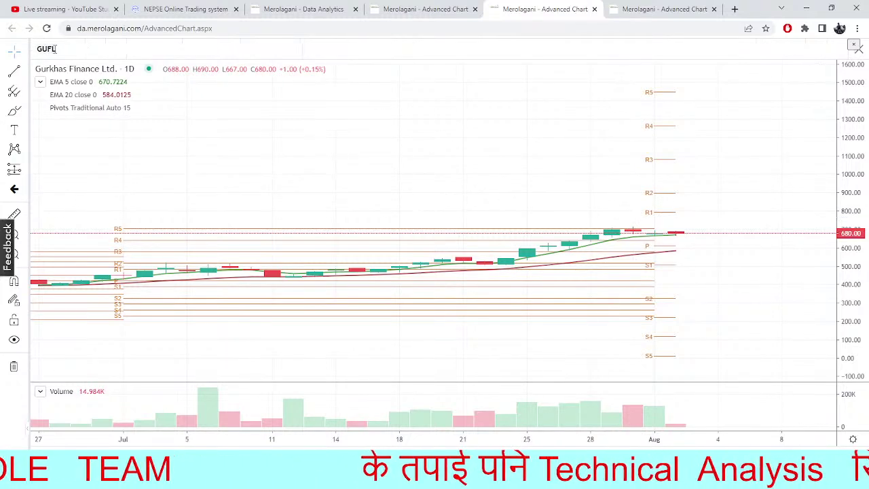
pyautogui.press('BackSpace')
pyautogui.press('BackSpace')
pyautogui.press('BackSpace')
pyautogui.press('BackSpace')
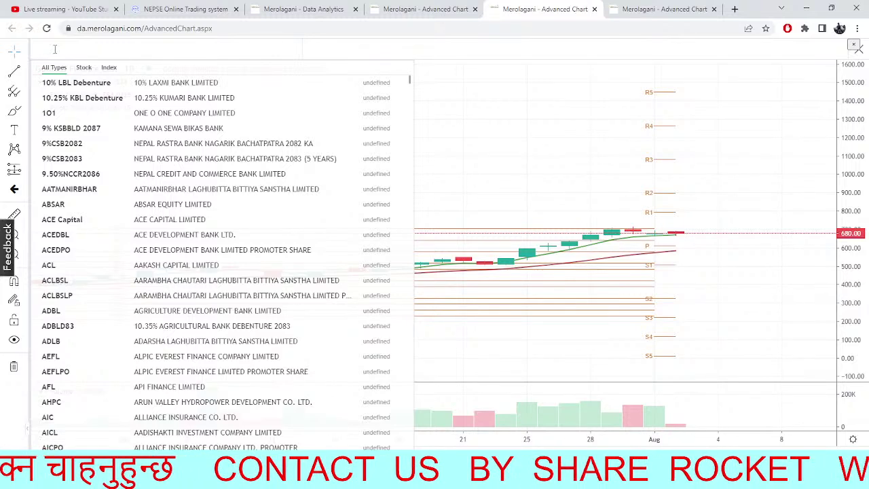
pyautogui.write('NLIC')
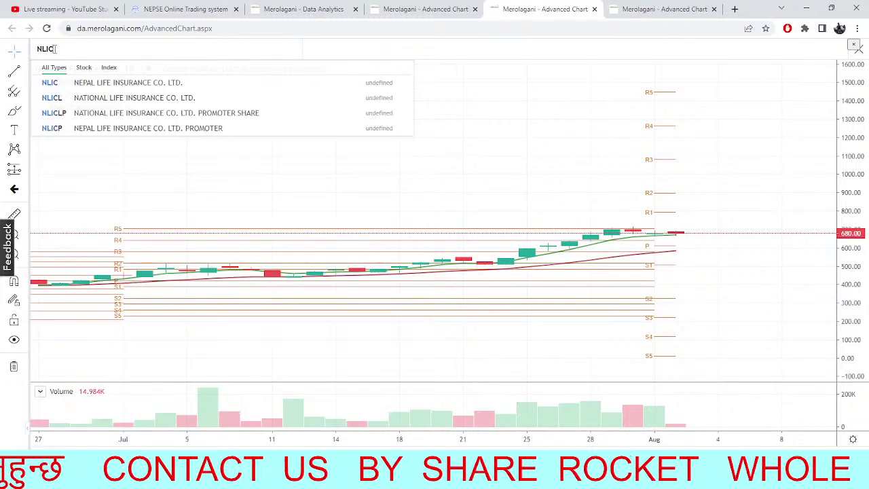
pyautogui.click(68, 82)
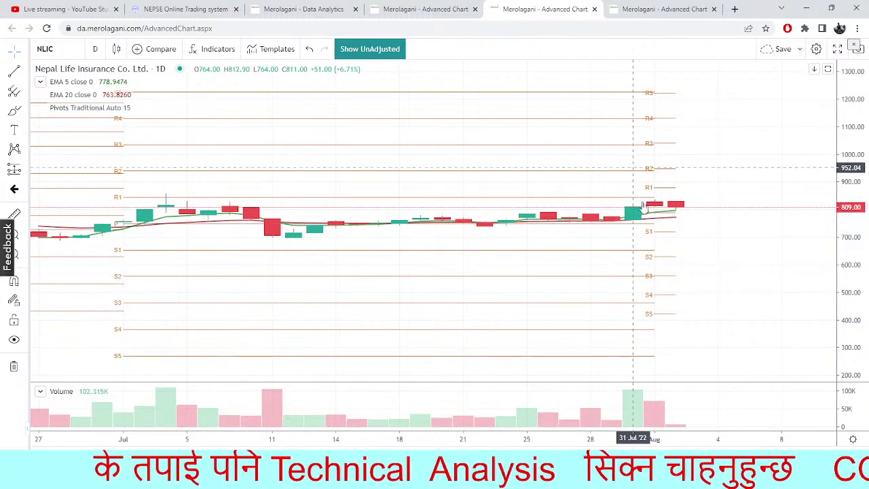
# - Refresh the trading system page, then check the NEPSE index on the data analytics page and the 15-minute chart
pyautogui.click(174, 7)
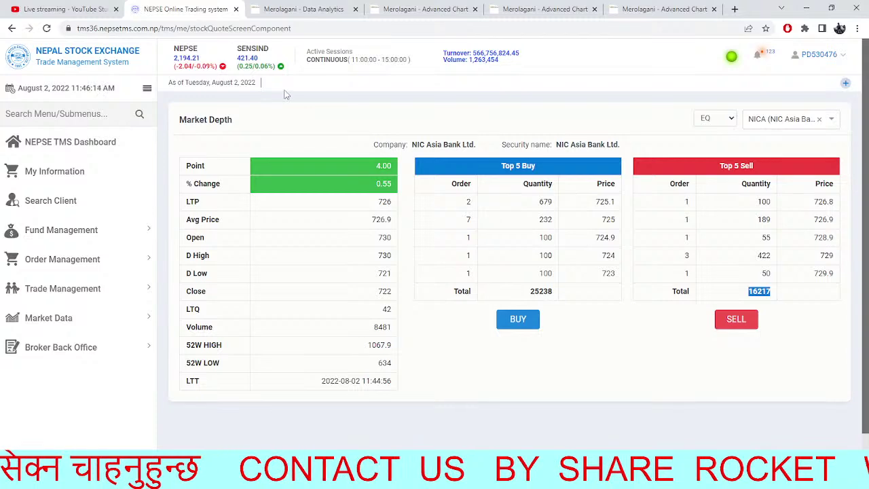
pyautogui.click(52, 31)
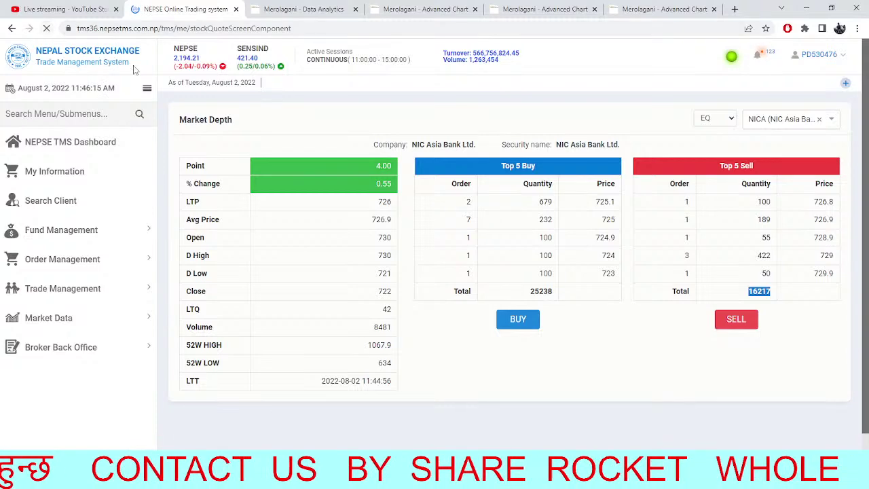
pyautogui.click(331, 6)
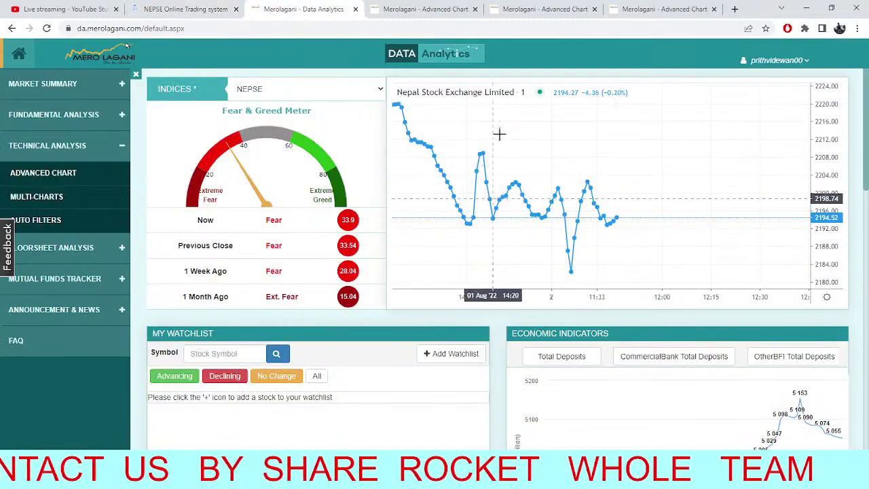
pyautogui.click(455, 6)
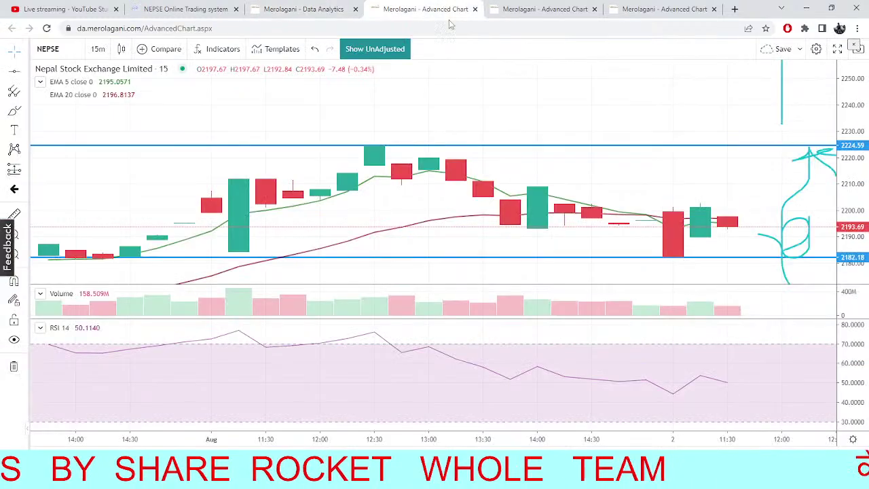
pyautogui.moveTo(676, 179); pyautogui.dragTo(543, 142)
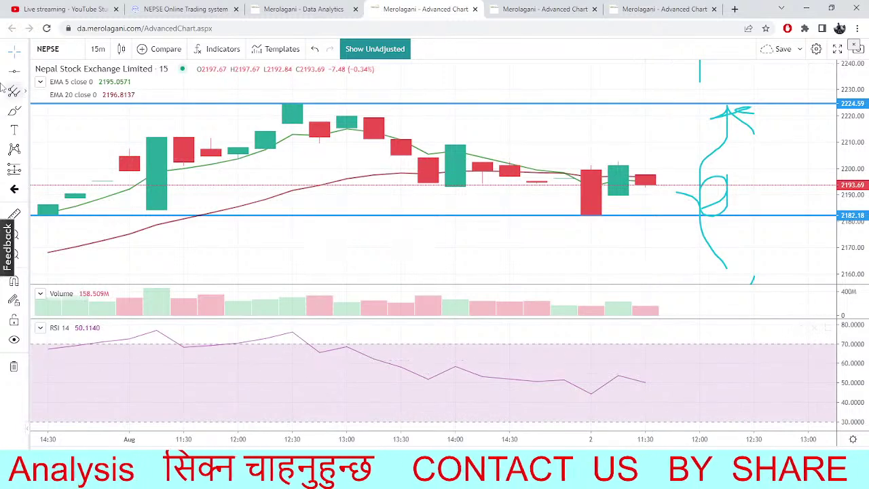
# - Replace NICA with BNHC in the trading system and display the market depth of Buddha Bhumi Nepal Hydropower Company Limited
pyautogui.click(182, 9)
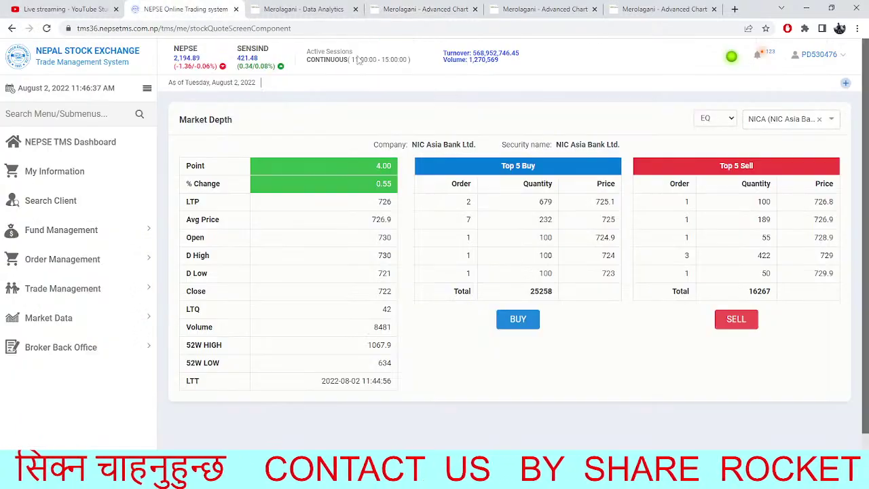
pyautogui.click(818, 120)
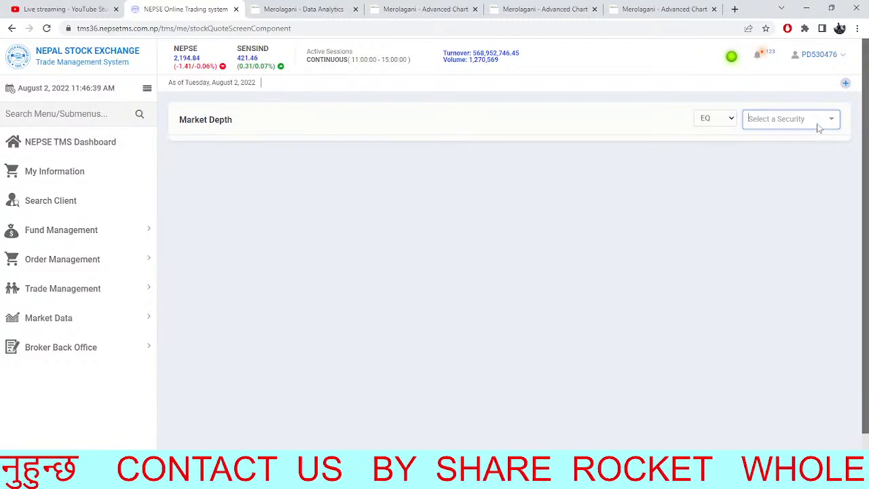
pyautogui.write('b')
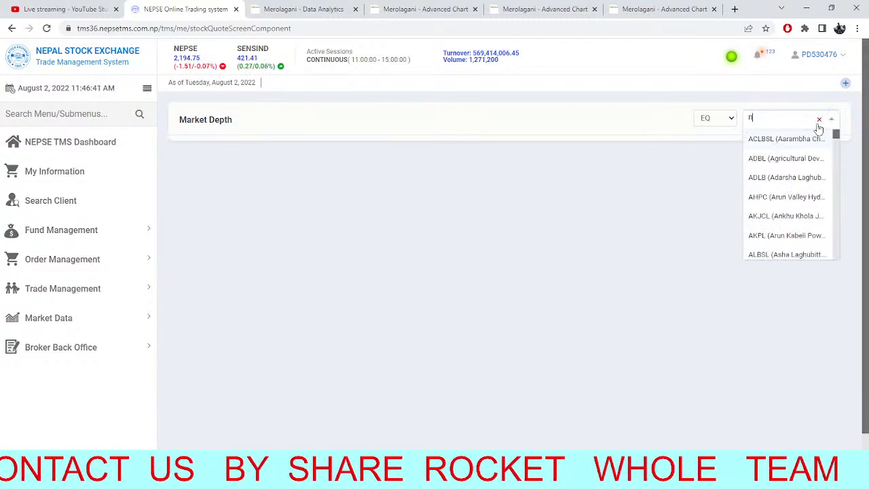
pyautogui.write('nhc')
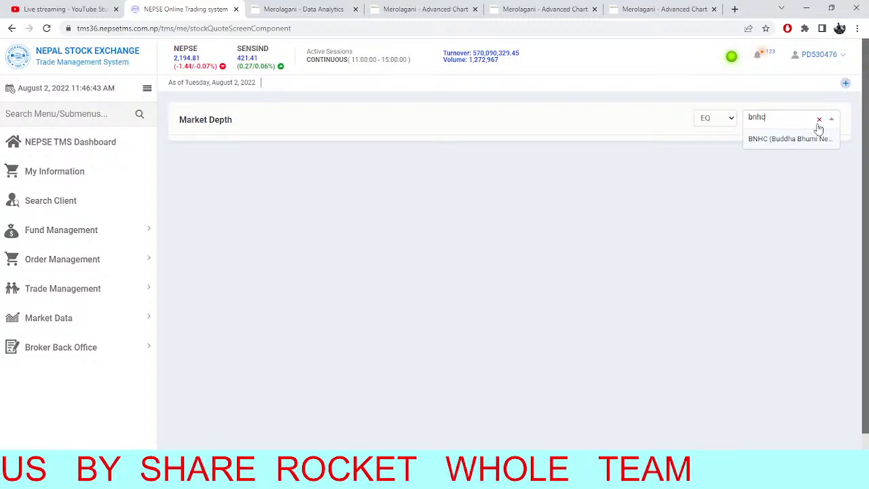
pyautogui.click(822, 137)
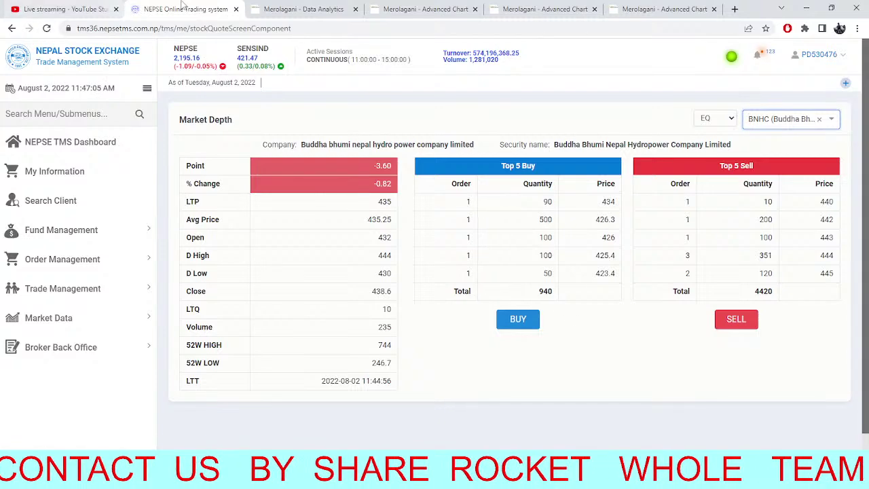
# - Check the BNHC market depth alongside the Merolagani data analytics page and the 15-minute NEPSE chart
pyautogui.click(281, 6)
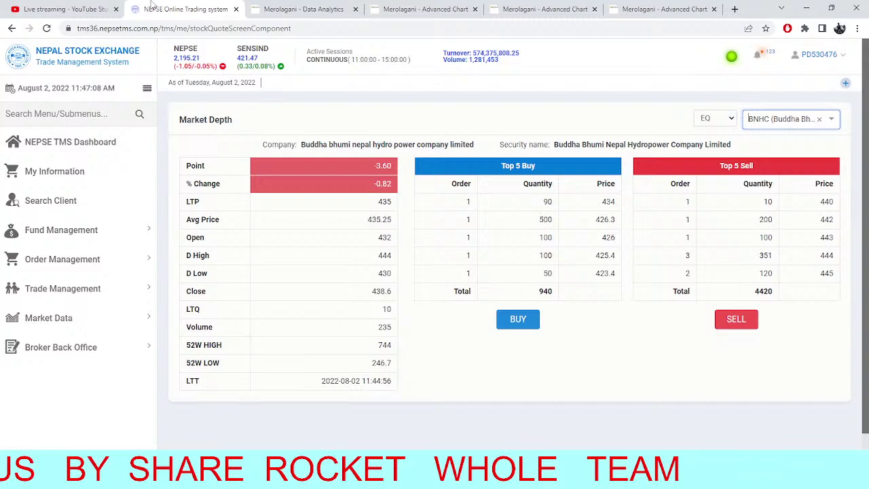
pyautogui.click(163, 8)
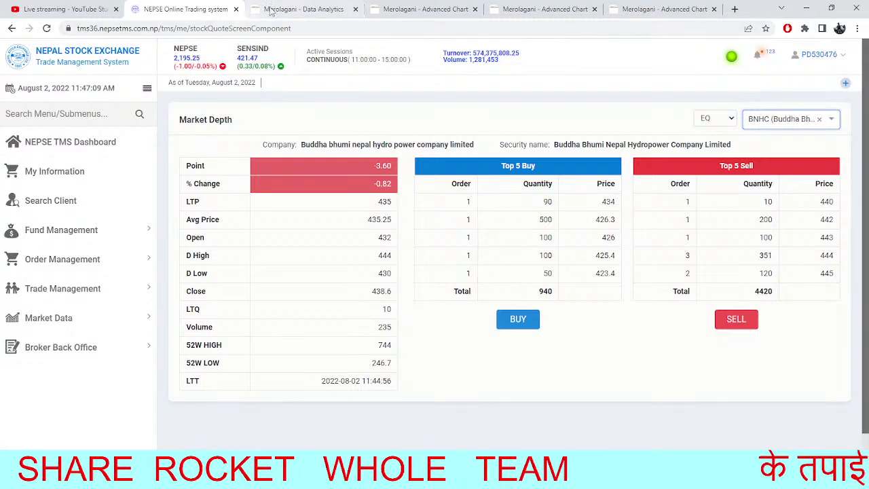
pyautogui.click(292, 7)
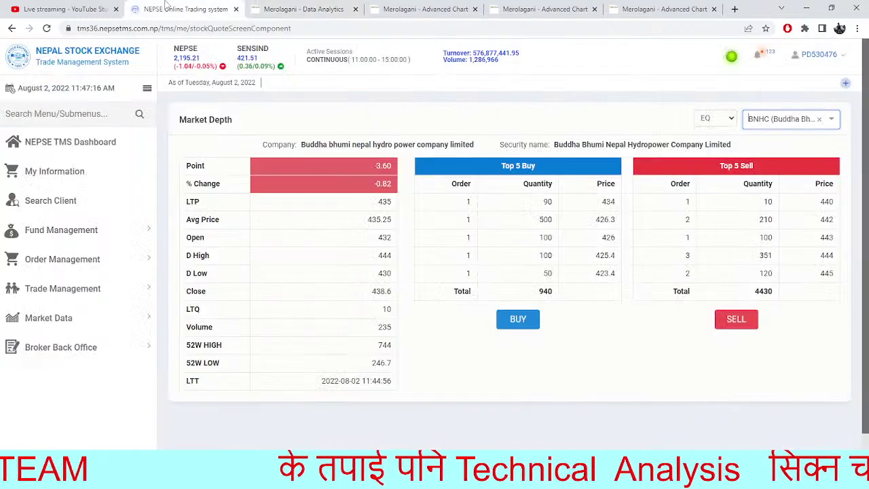
pyautogui.click(154, 11)
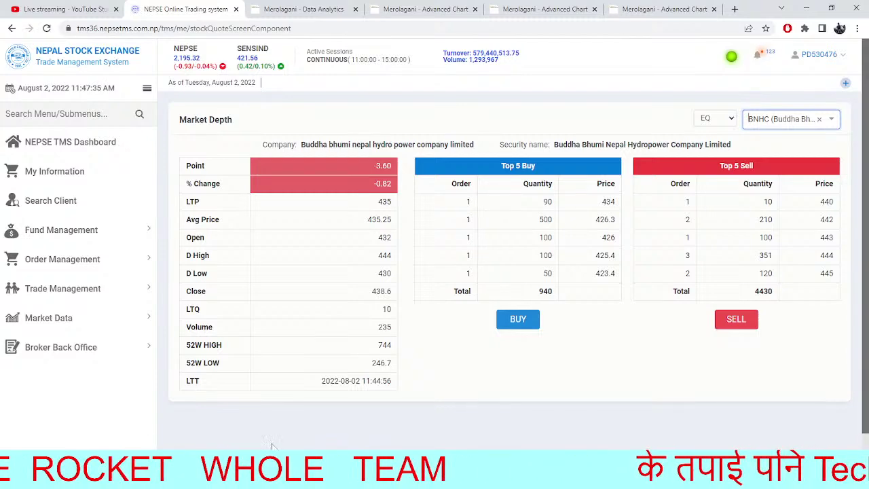
pyautogui.click(279, 6)
pyautogui.click(422, 8)
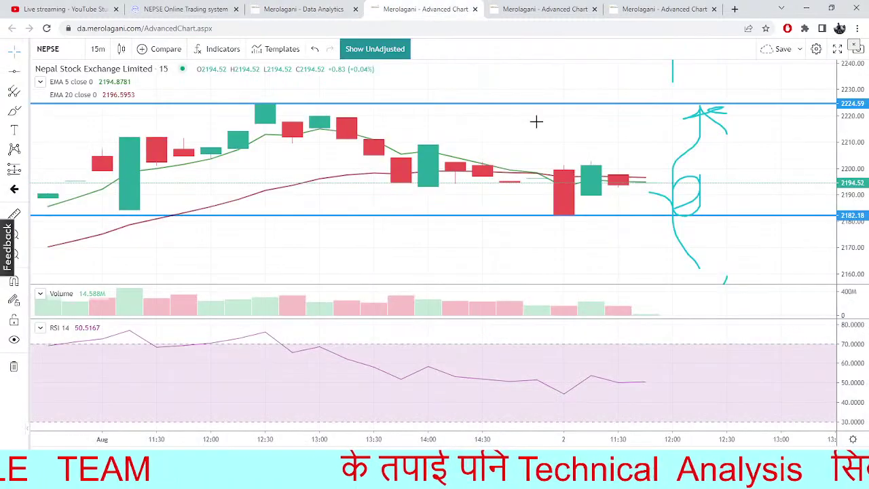
# - Load the daily chart of UPPER (Upper Tamakoshi Hydropower Ltd) in place of NLIC and show its late-July event note
pyautogui.click(568, 7)
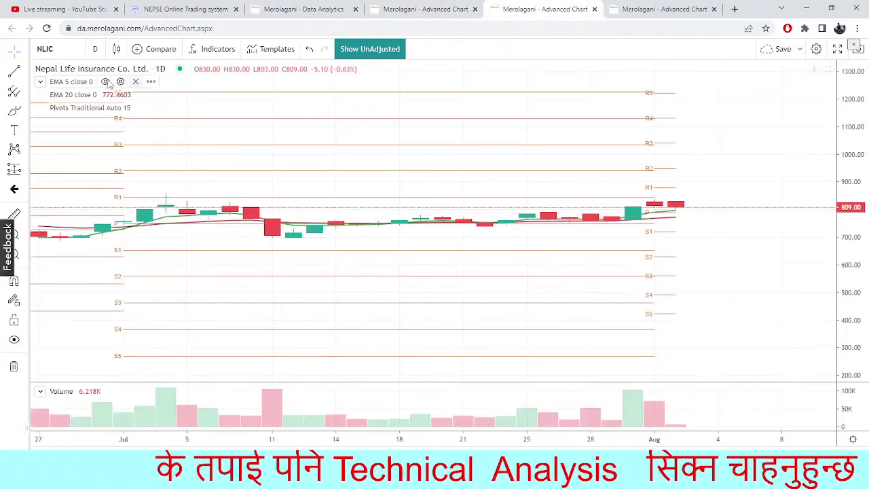
pyautogui.click(69, 50)
pyautogui.write('UPPER')
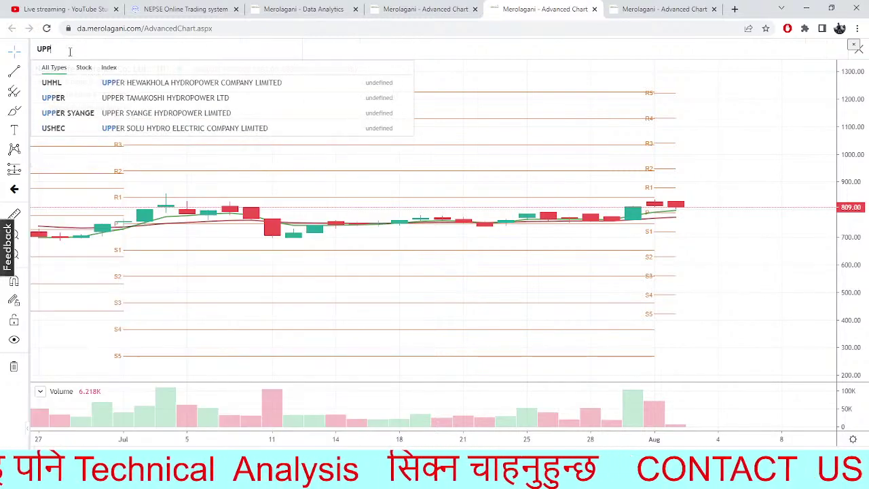
pyautogui.click(106, 98)
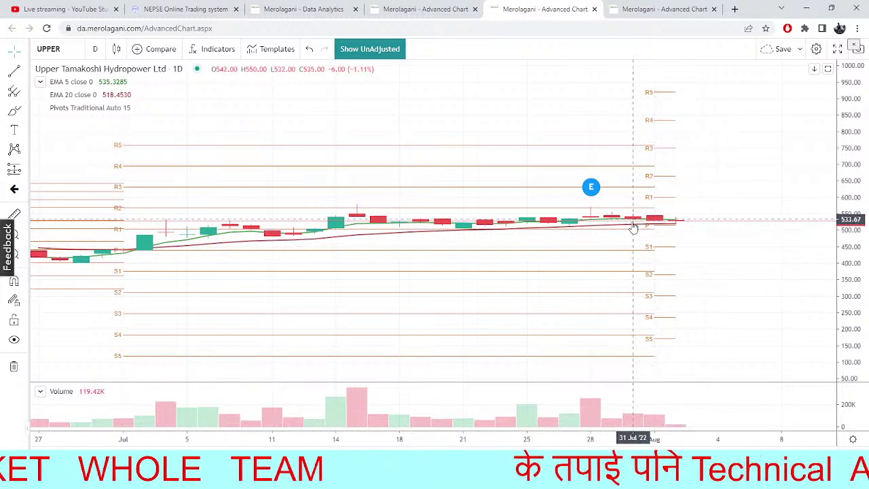
pyautogui.click(591, 187)
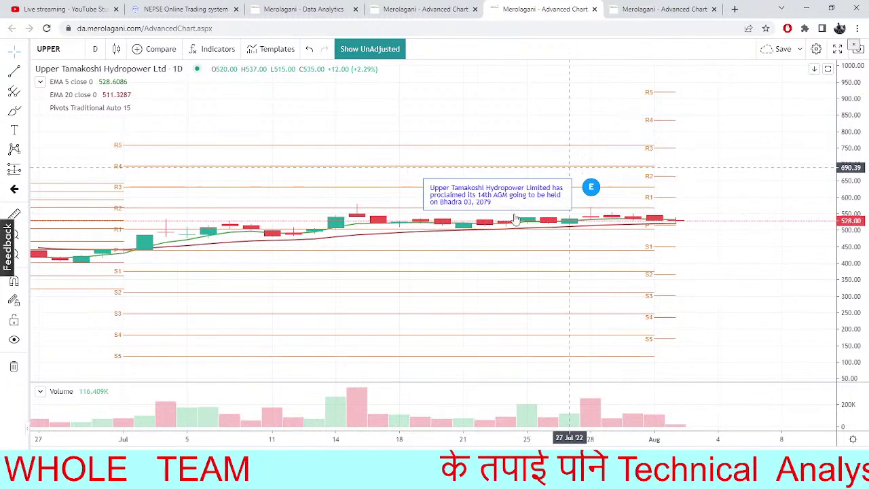
# - Replace UPPER with NESDO and load the daily chart of NESDO Sambridha Laghubitta Bittiye Sanstha Limited
pyautogui.click(61, 50)
pyautogui.write('NESDP')
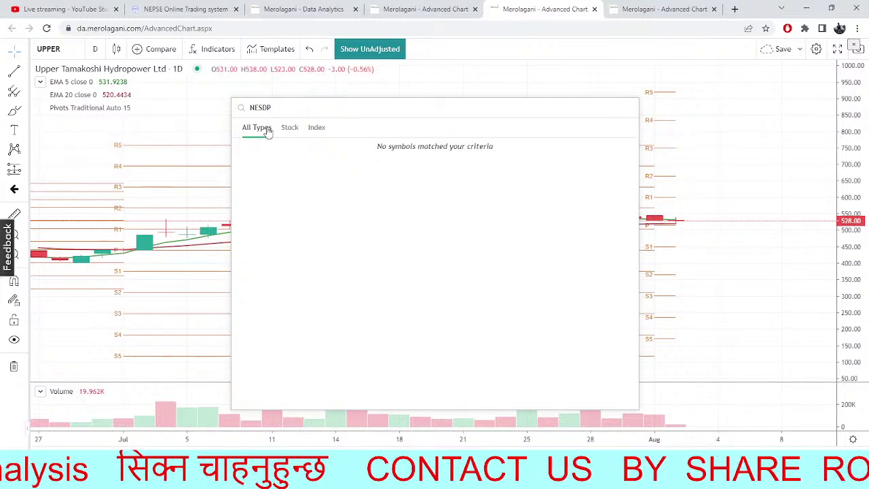
pyautogui.press('BackSpace')
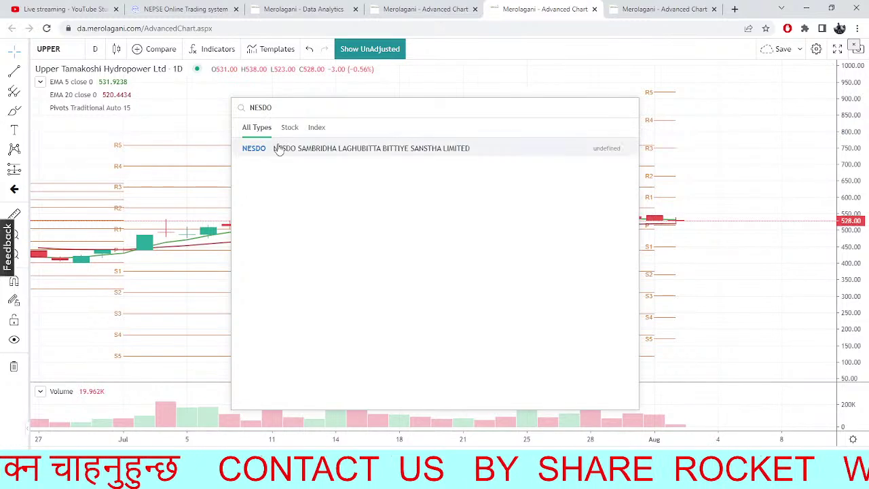
pyautogui.click(278, 148)
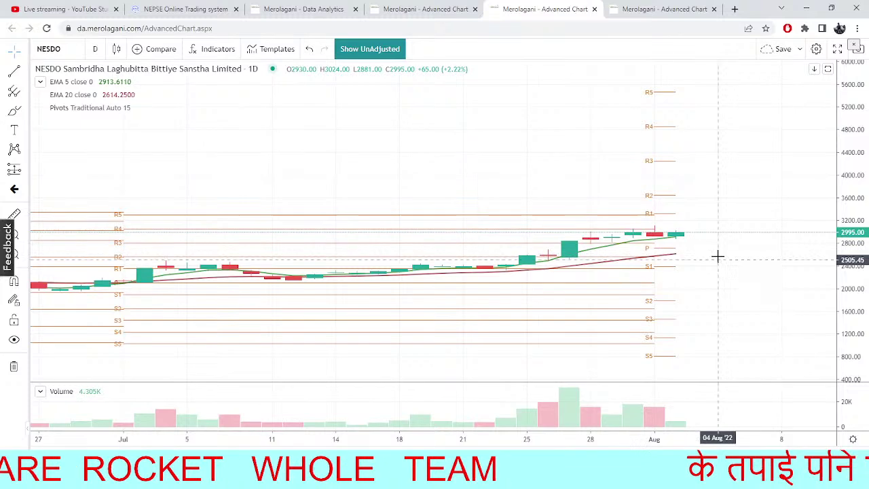
# - Check the live index figures in the trading system and the NEPSE chart on the Merolagani data analytics page
pyautogui.click(183, 8)
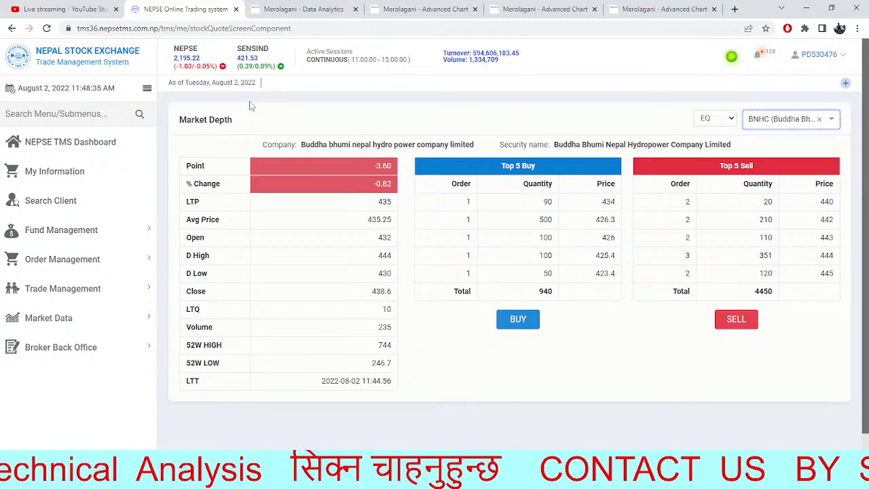
pyautogui.click(303, 9)
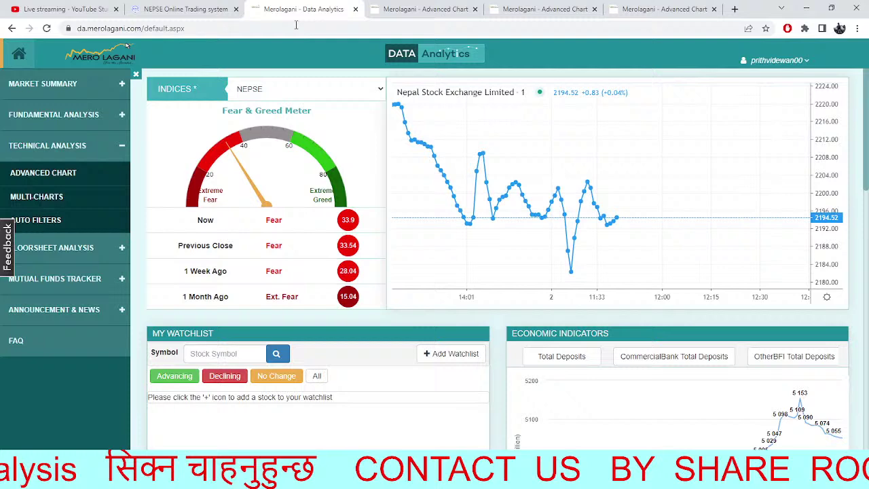
# - Replace BNHC with AHPC (Arun Valley Hydropower Development Co. Ltd.) in the trading system's market depth
pyautogui.click(190, 6)
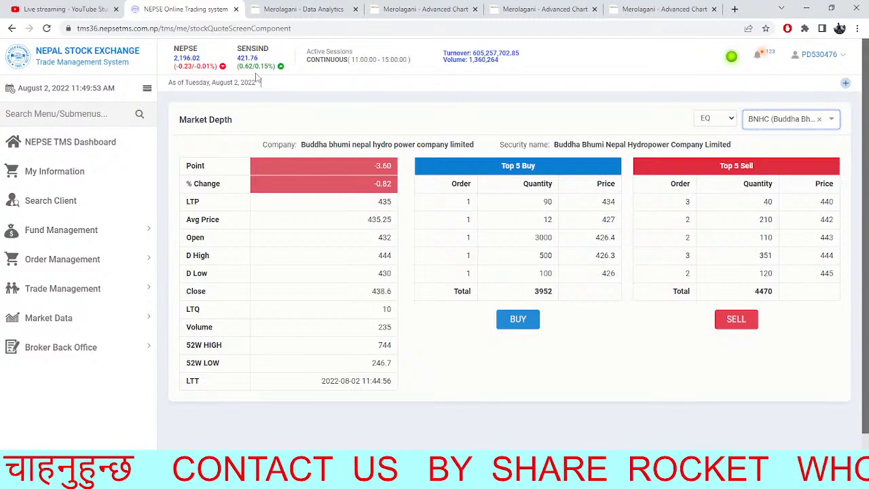
pyautogui.click(818, 120)
pyautogui.write('ah')
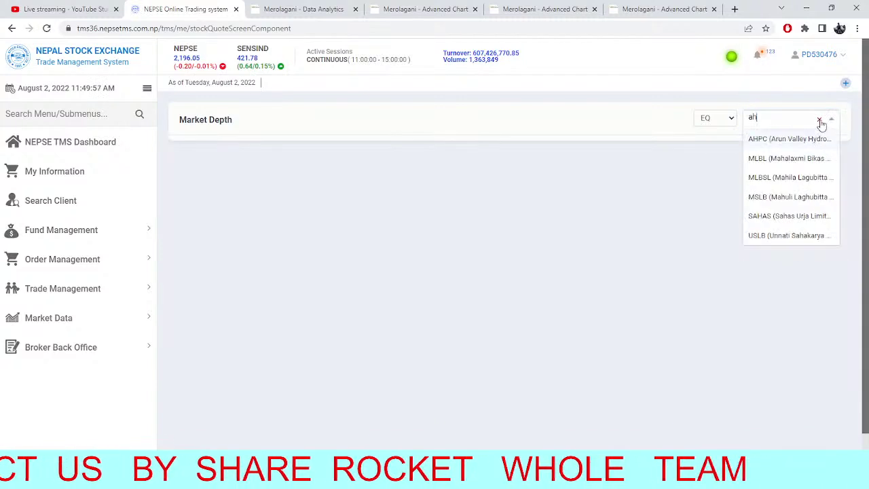
pyautogui.write('pc')
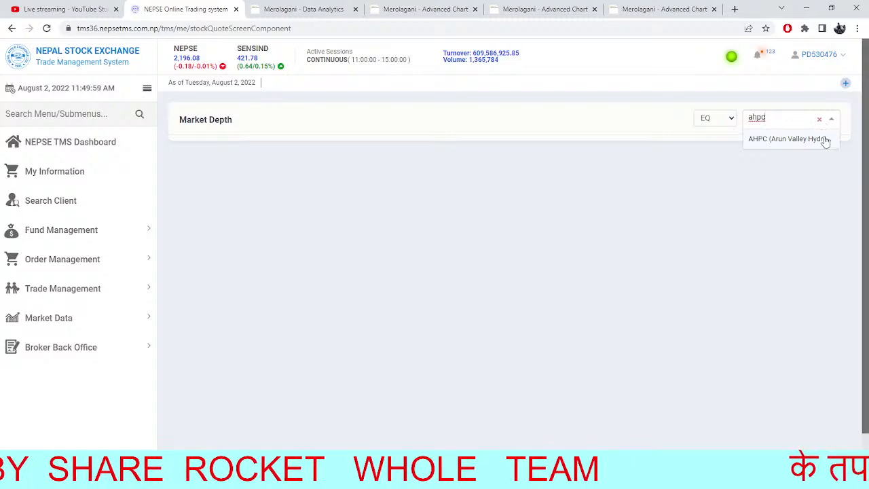
pyautogui.click(825, 139)
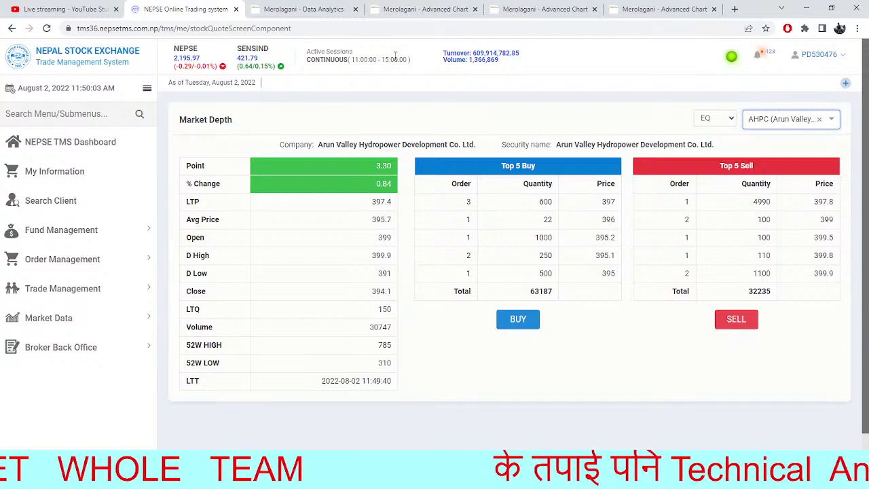
# - Review the Merolagani data analytics page, the 15-minute NEPSE chart, the AHPC market depth and the daily NEPSE chart
pyautogui.click(296, 7)
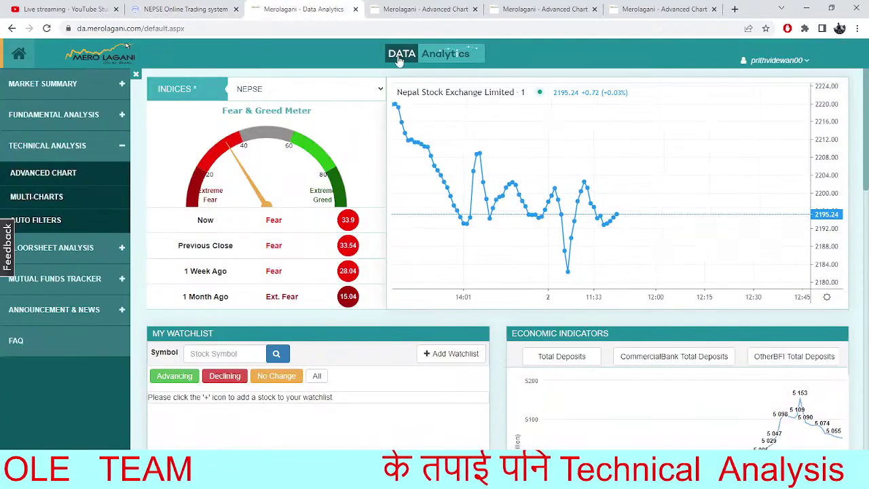
pyautogui.click(407, 8)
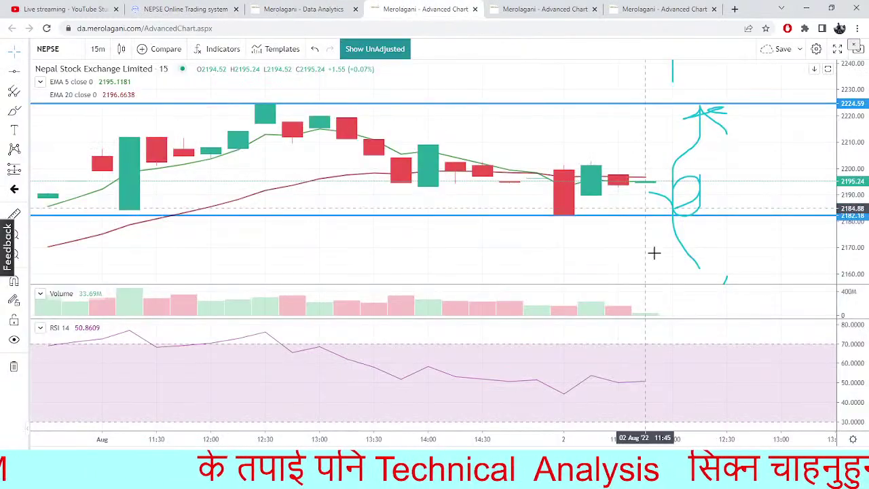
pyautogui.click(182, 9)
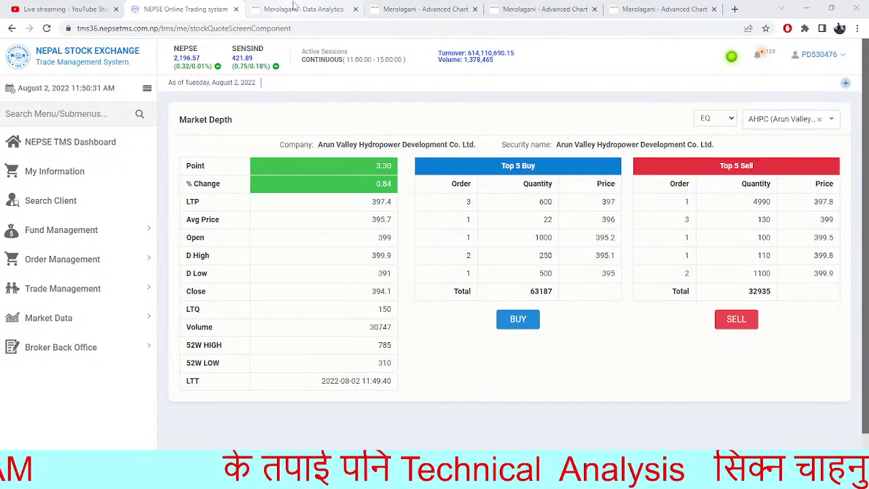
pyautogui.click(326, 9)
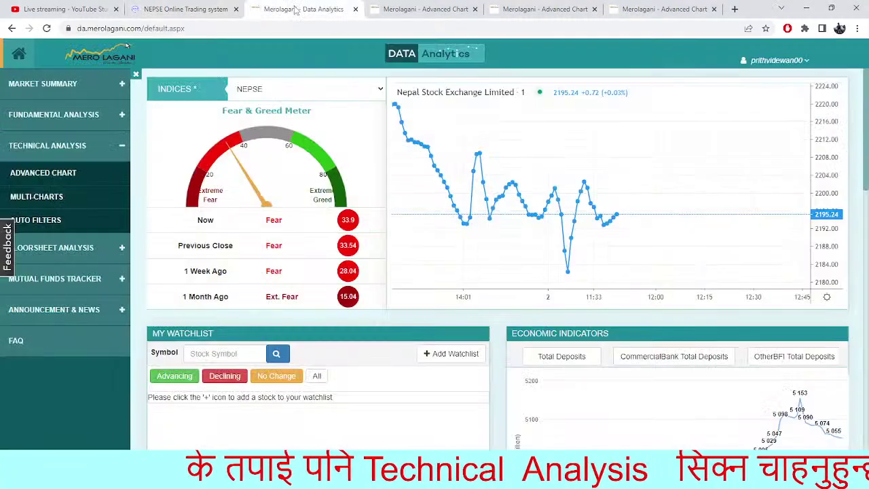
pyautogui.click(414, 9)
pyautogui.click(549, 8)
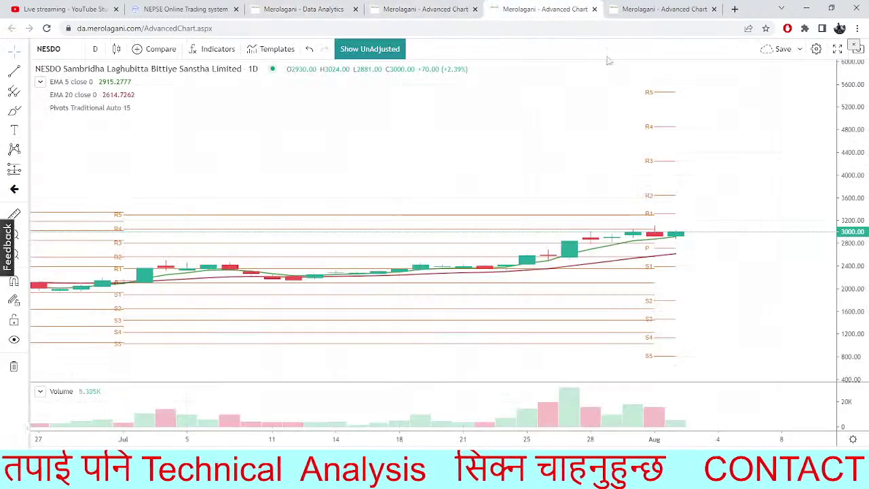
pyautogui.click(662, 9)
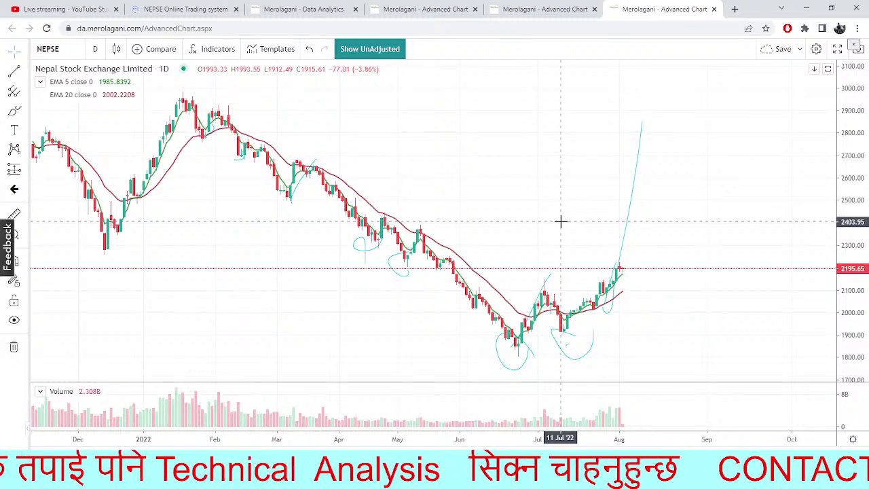
# - Open Facebook in a new browser tab and go to the managed Share Rocket page
pyautogui.click(739, 10)
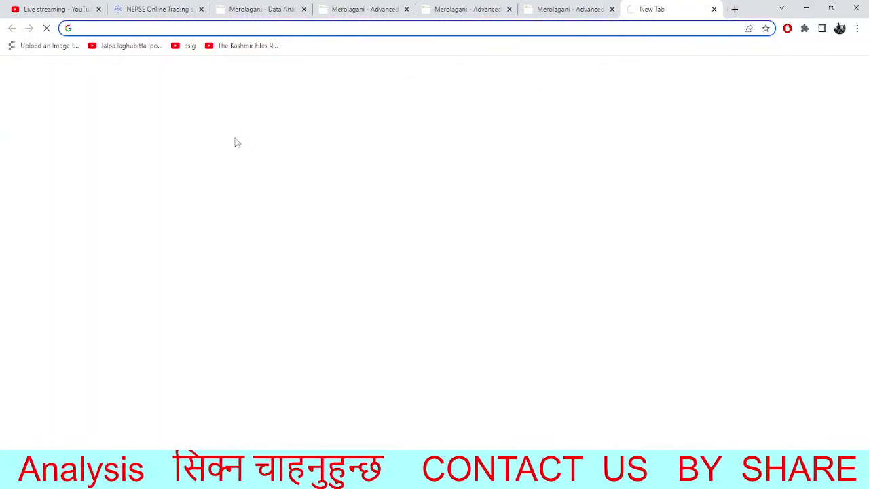
pyautogui.click(414, 228)
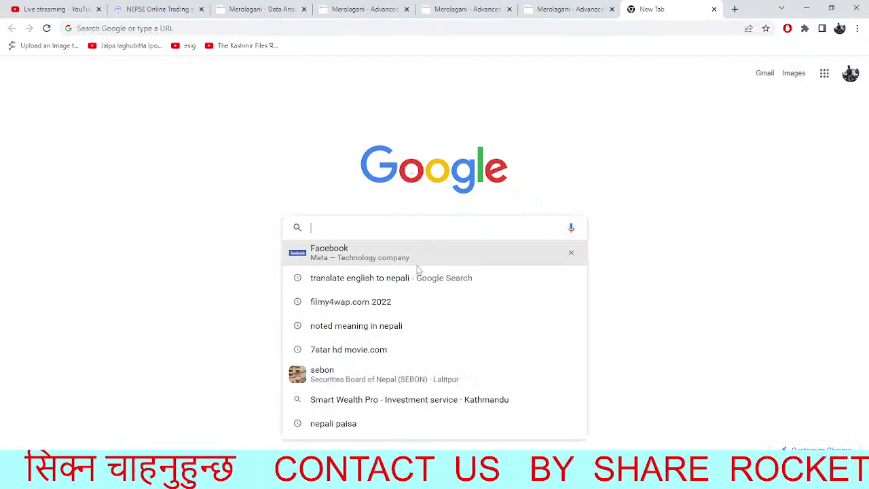
pyautogui.click(417, 251)
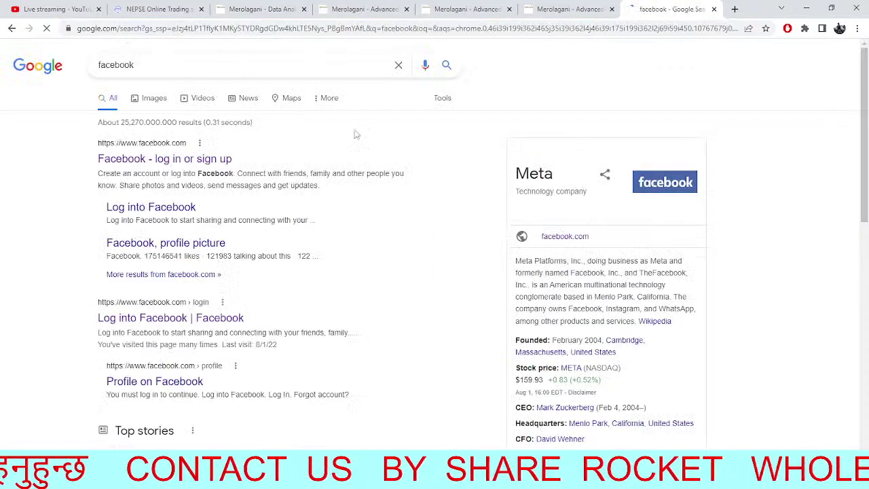
pyautogui.click(175, 159)
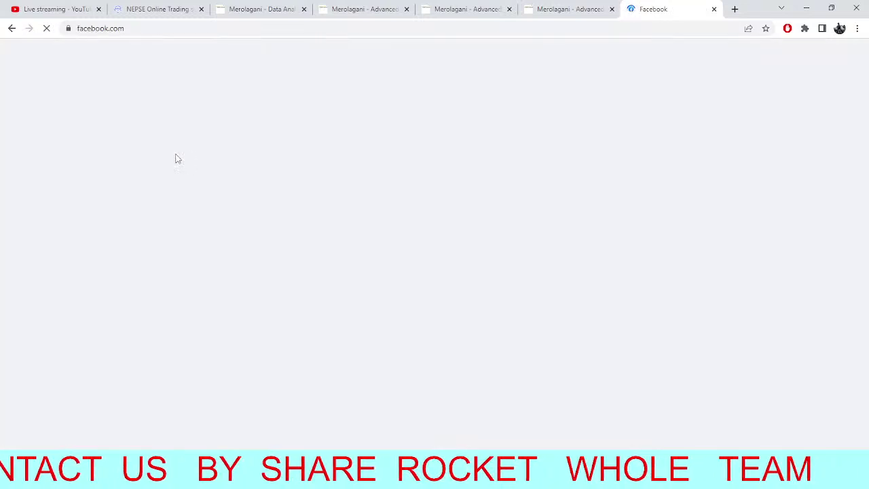
pyautogui.click(321, 30)
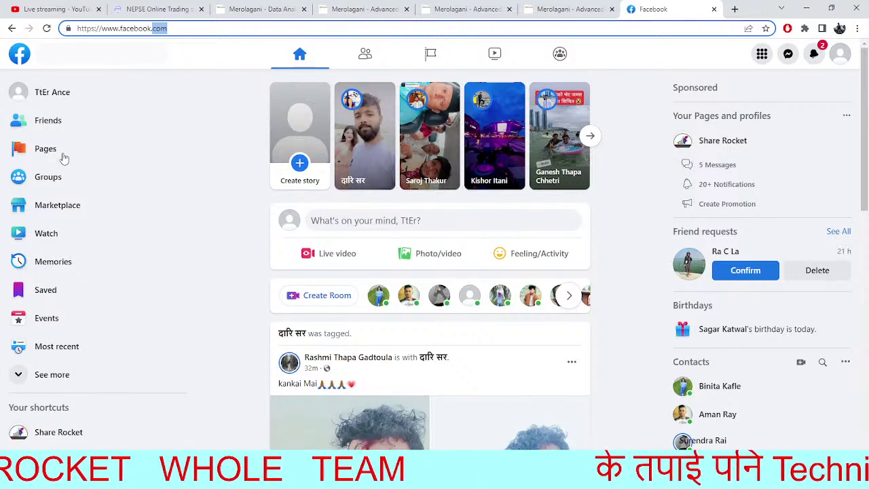
pyautogui.click(38, 151)
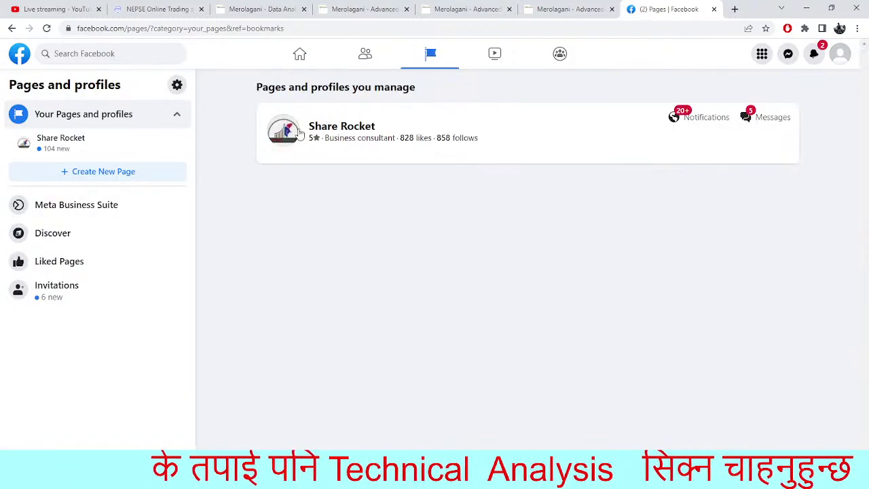
pyautogui.click(358, 133)
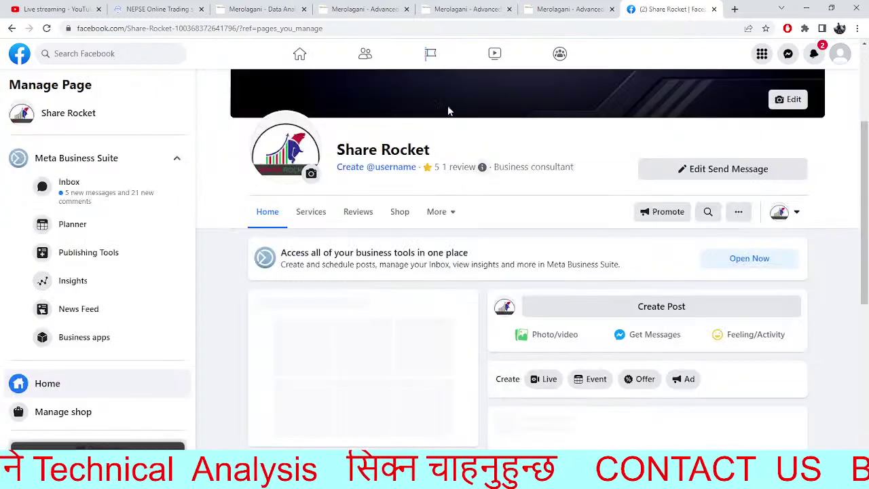
# - Copy the full web address of the Share Rocket Facebook page
pyautogui.click(375, 29)
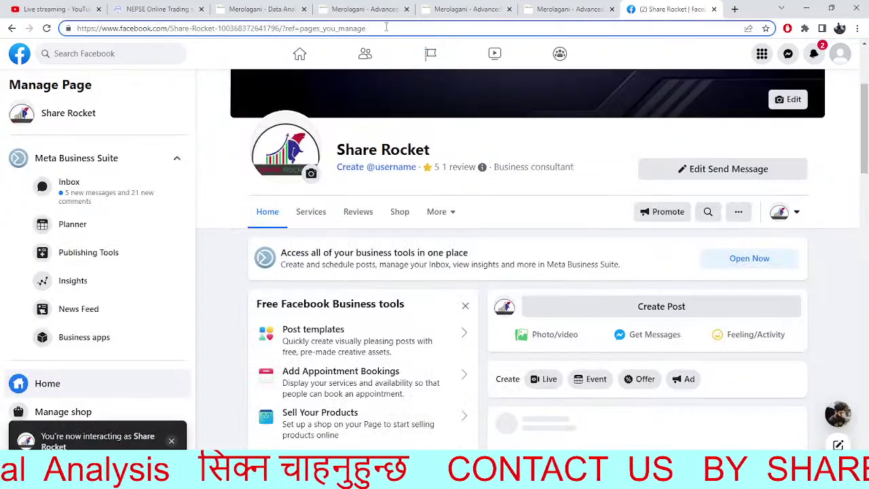
pyautogui.hotkey('ctrl', 'a')
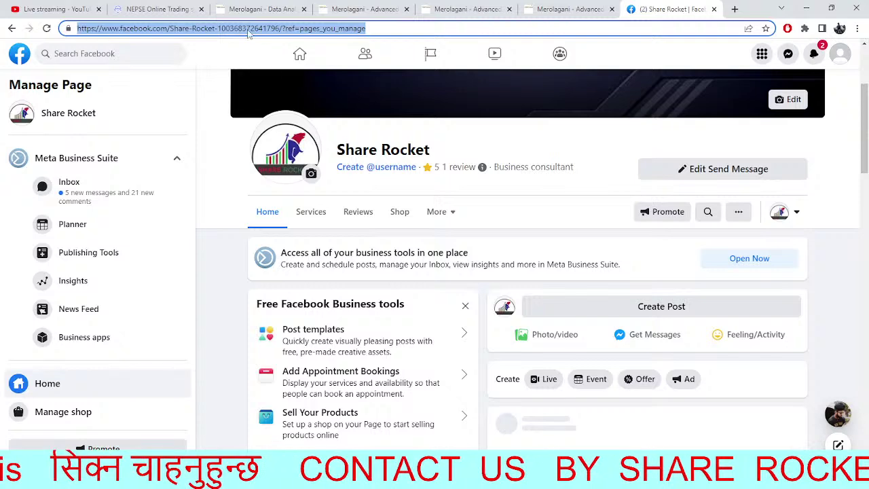
pyautogui.rightClick(249, 30)
pyautogui.click(299, 105)
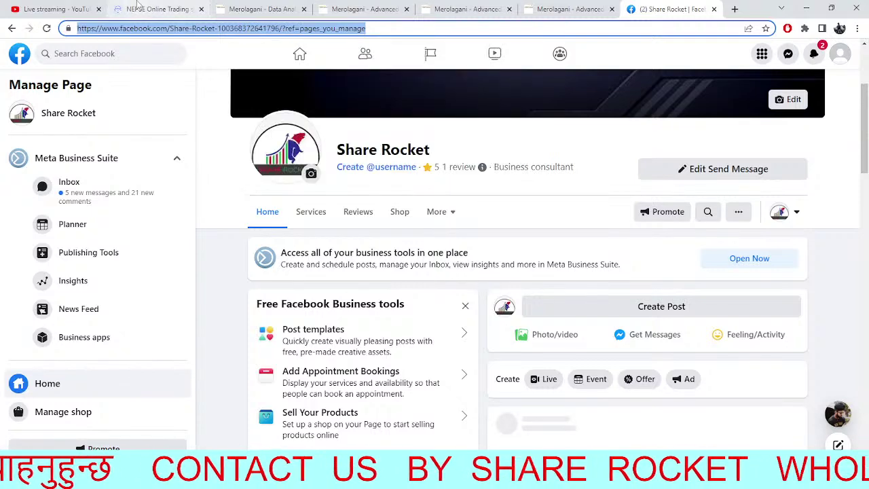
# - Switch to the YouTube Studio livestream and post the copied Facebook page link twice in the live chat
pyautogui.click(57, 9)
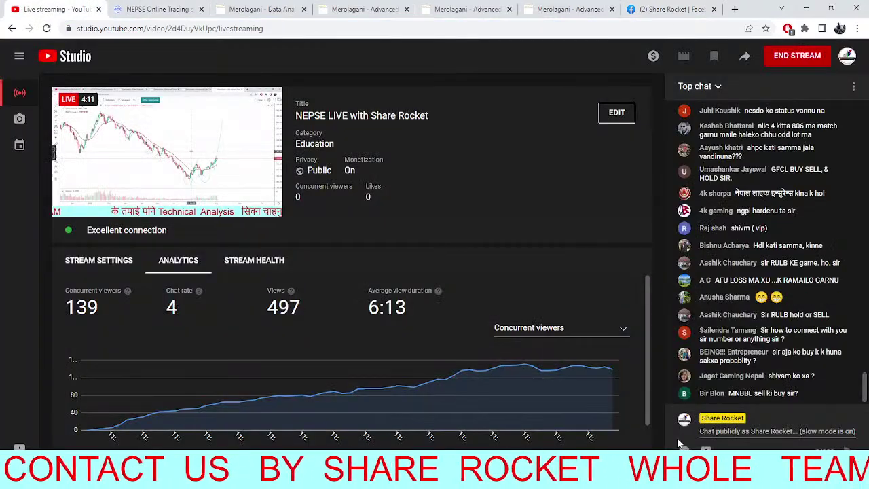
pyautogui.rightClick(720, 430)
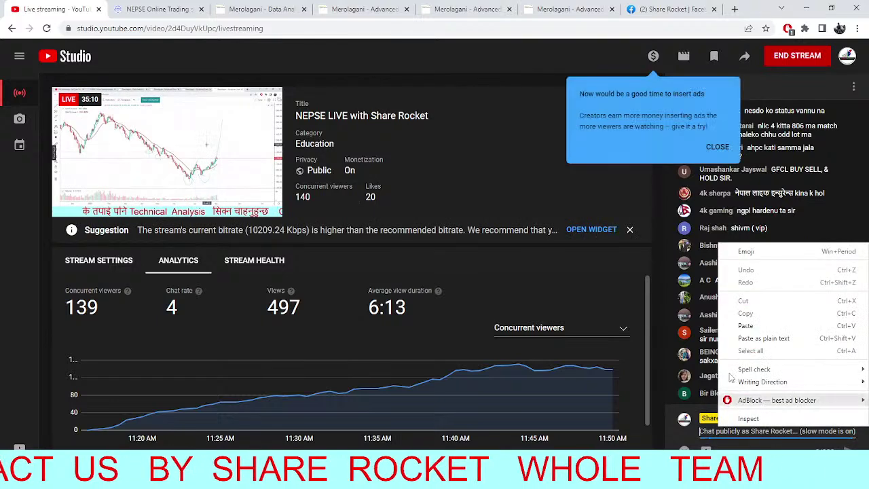
pyautogui.click(745, 325)
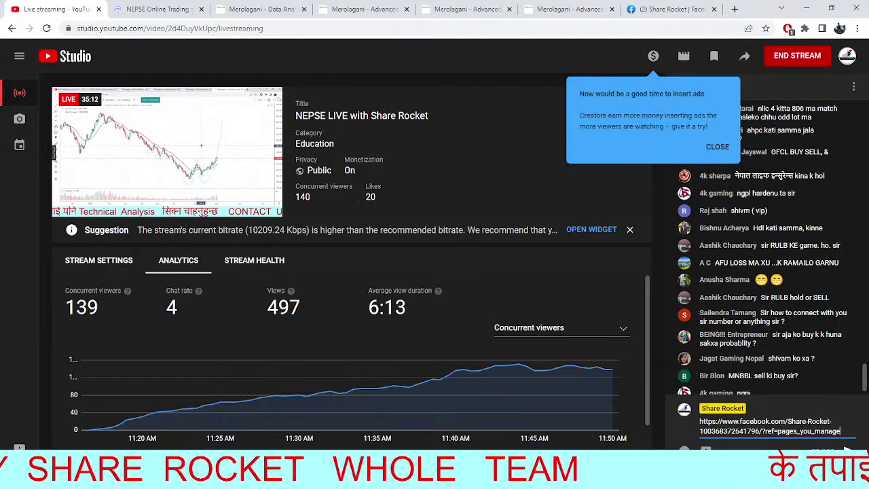
pyautogui.click(847, 450)
pyautogui.rightClick(718, 432)
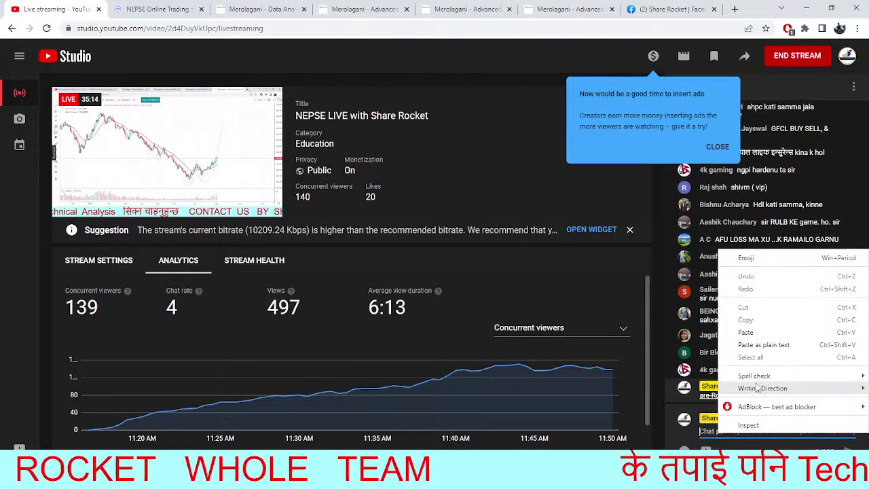
pyautogui.click(745, 332)
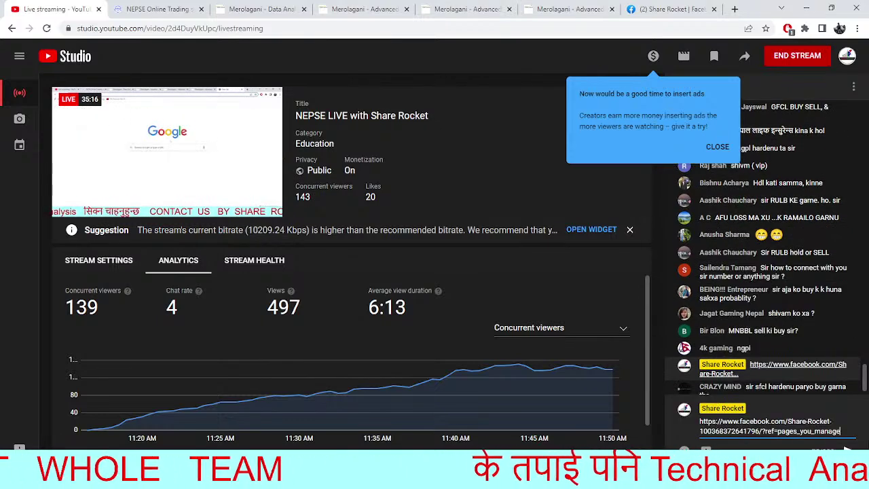
pyautogui.press('Return')
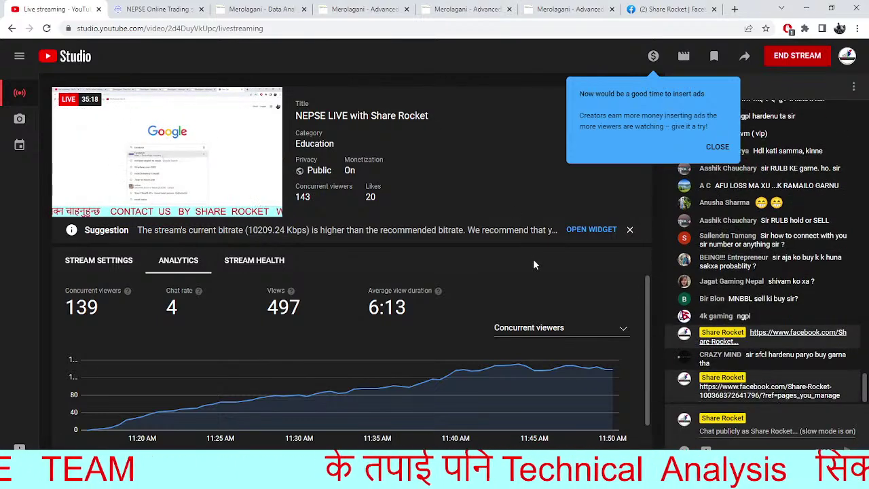
# - Check the AHPC market depth in the trading system and the NEPSE chart on the Merolagani data analytics page
pyautogui.click(160, 9)
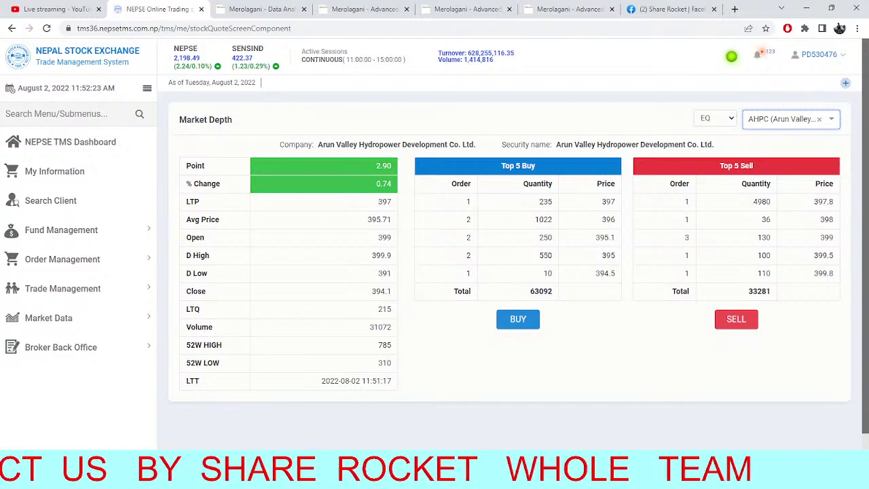
pyautogui.click(265, 9)
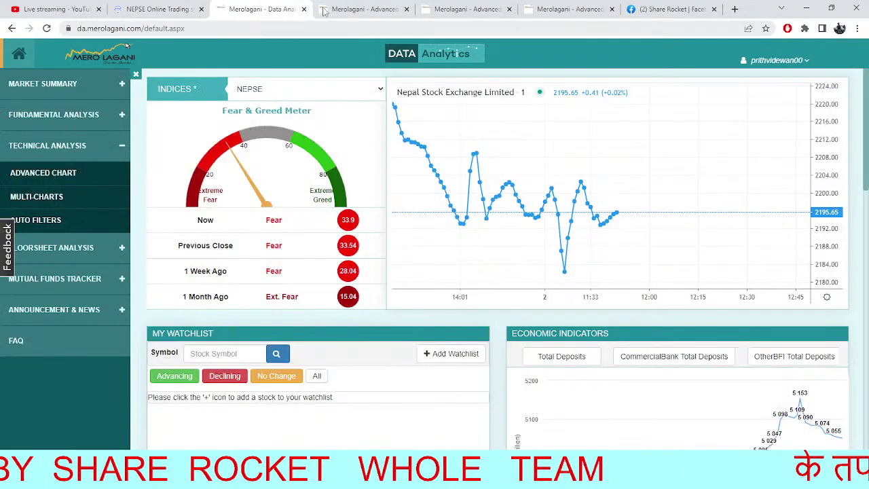
pyautogui.click(324, 11)
# - Replace NESDO with MNBBL on the stock chart and load the daily chart of Muktinath Bikas Bank Ltd
pyautogui.click(461, 9)
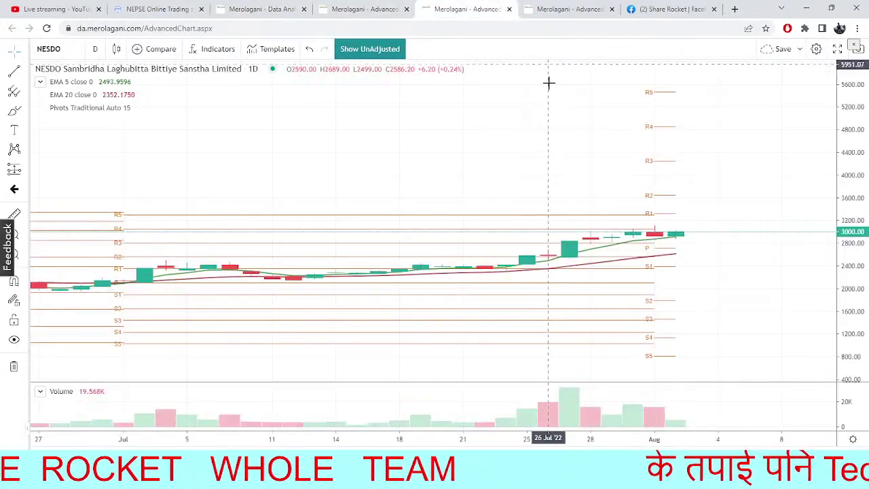
pyautogui.click(78, 53)
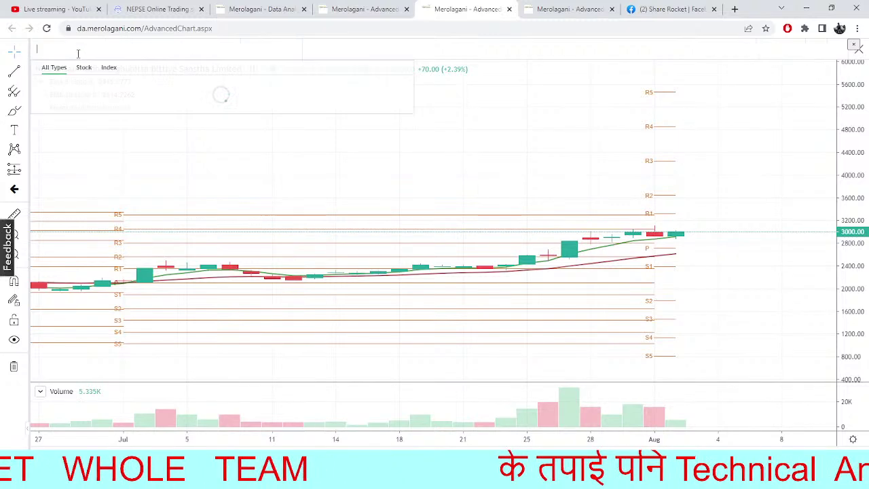
pyautogui.write('MNBBL')
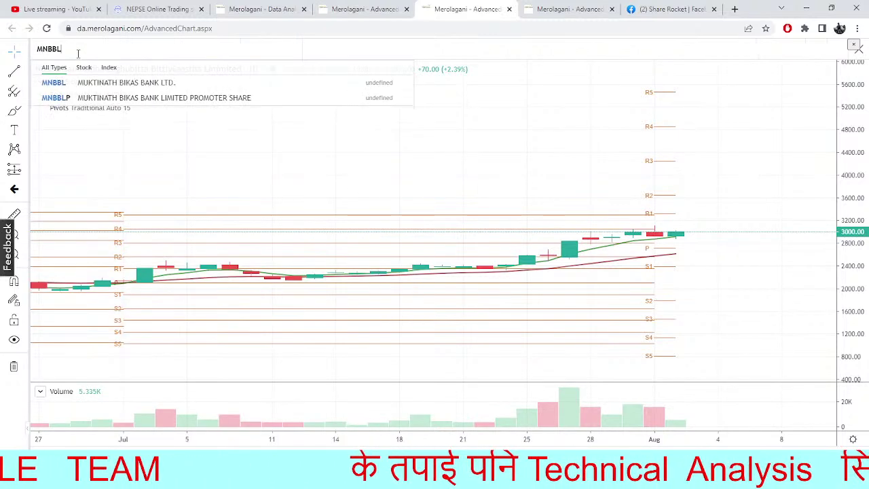
pyautogui.click(102, 82)
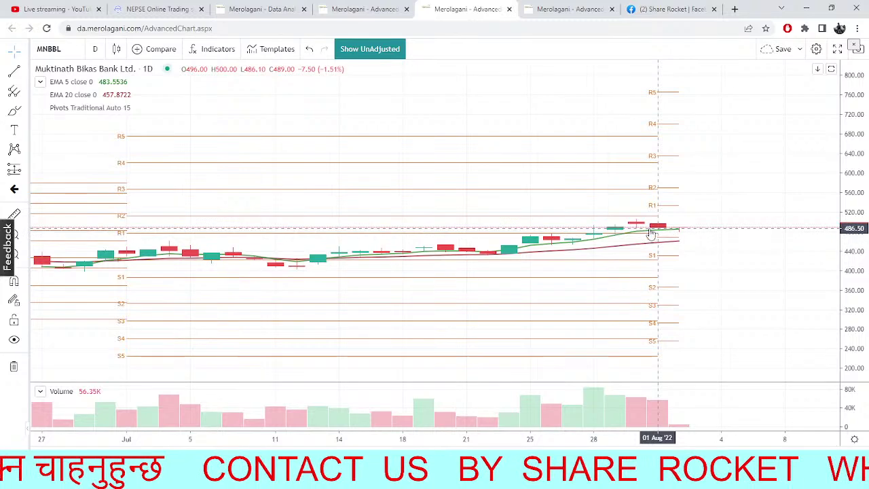
# - Replace MNBBL with NGPL and load the daily chart of Ngadi Group Power Ltd
pyautogui.click(67, 49)
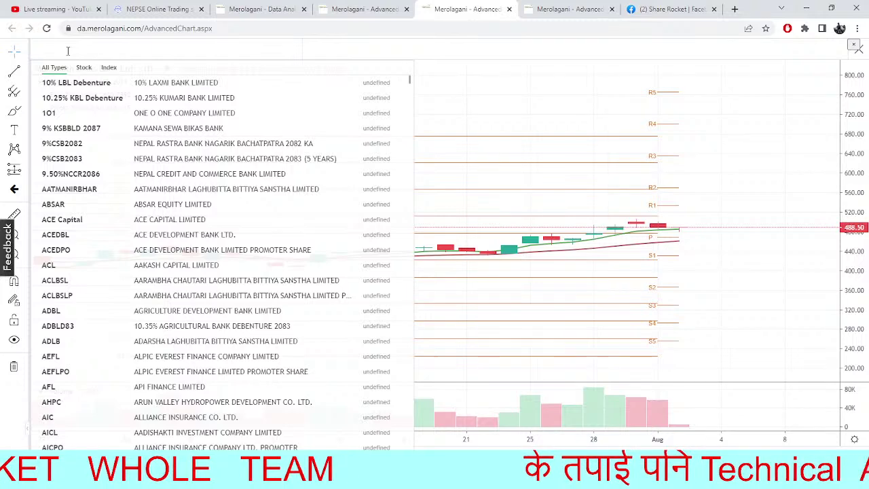
pyautogui.write('NGP')
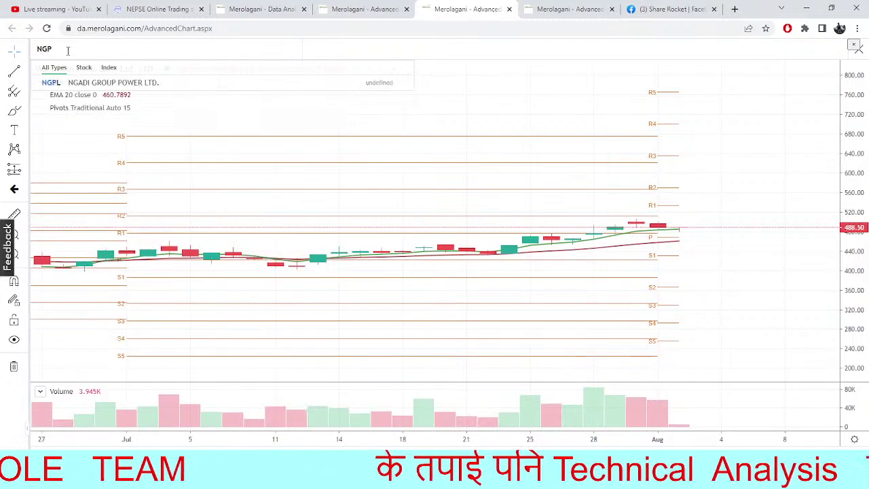
pyautogui.click(79, 84)
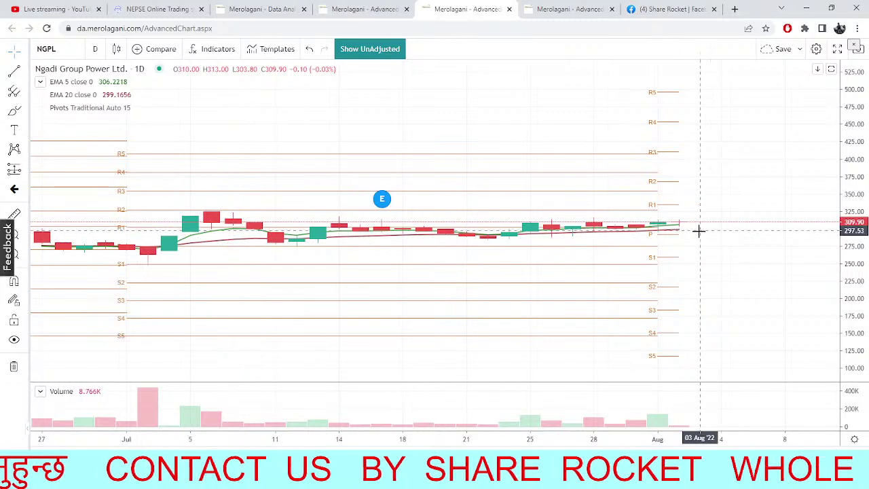
pyautogui.click(59, 46)
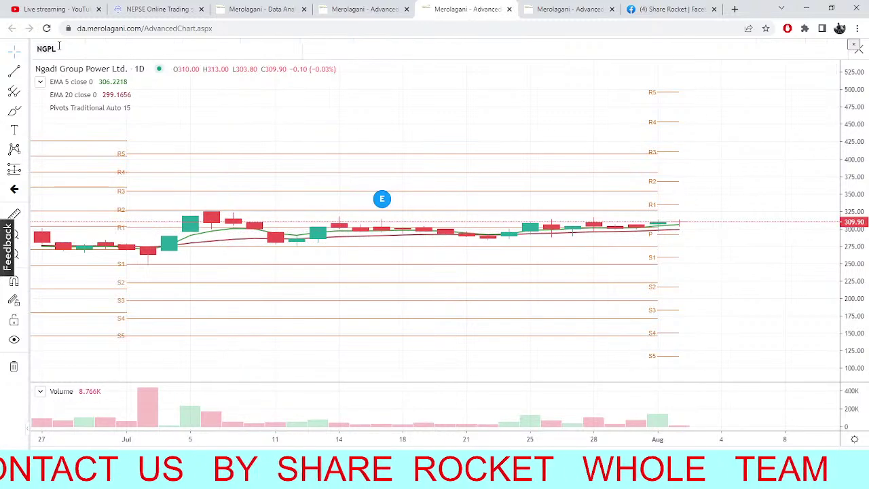
pyautogui.press('BackSpace')
pyautogui.press('BackSpace')
pyautogui.press('BackSpace')
pyautogui.press('BackSpace')
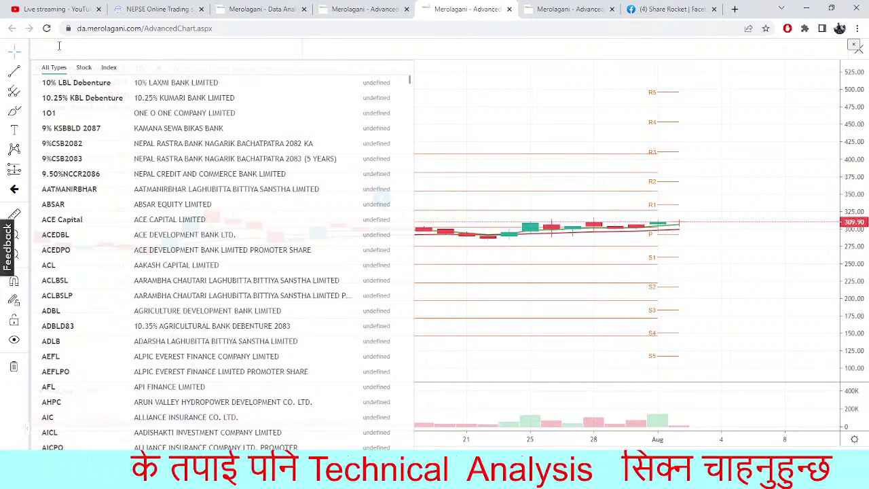
pyautogui.click(434, 197)
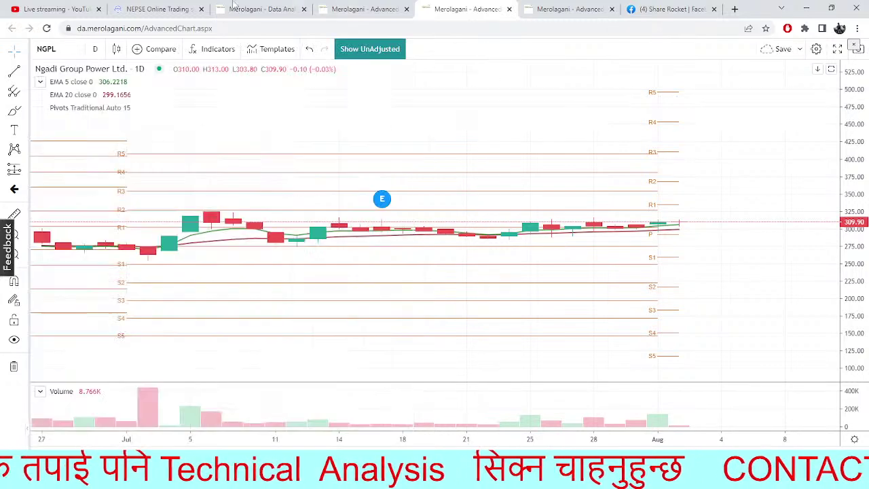
# - Switch to the NEPSE trading system and load the market depth of NLIC (Nepal Life Insurance Co. Ltd.) in place of AHPC
pyautogui.click(177, 5)
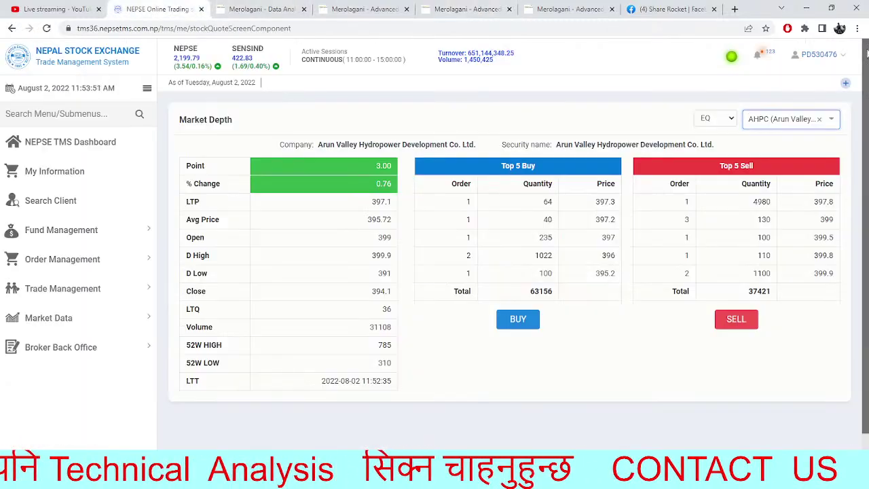
pyautogui.click(819, 119)
pyautogui.write('nlic')
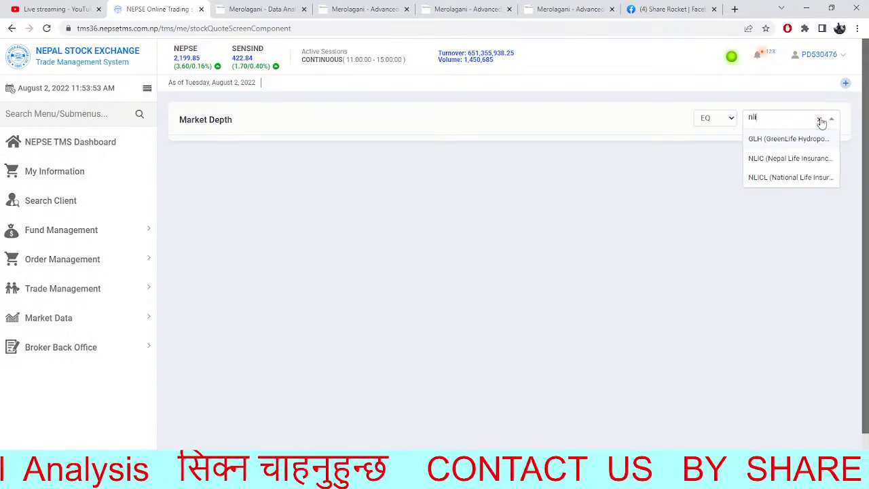
pyautogui.click(786, 141)
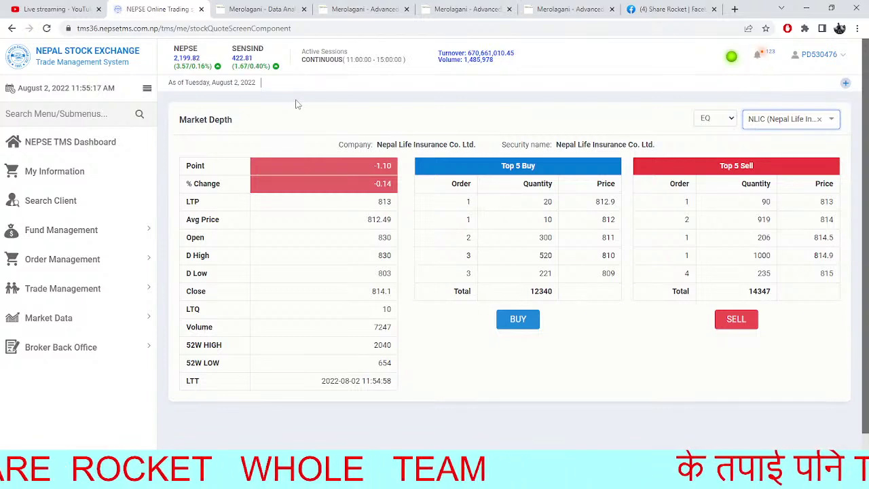
# - Return to the Merolagani stock chart and replace NGPL with SHIVM to load the daily chart of Shivam Cements Ltd
pyautogui.click(361, 9)
pyautogui.click(252, 7)
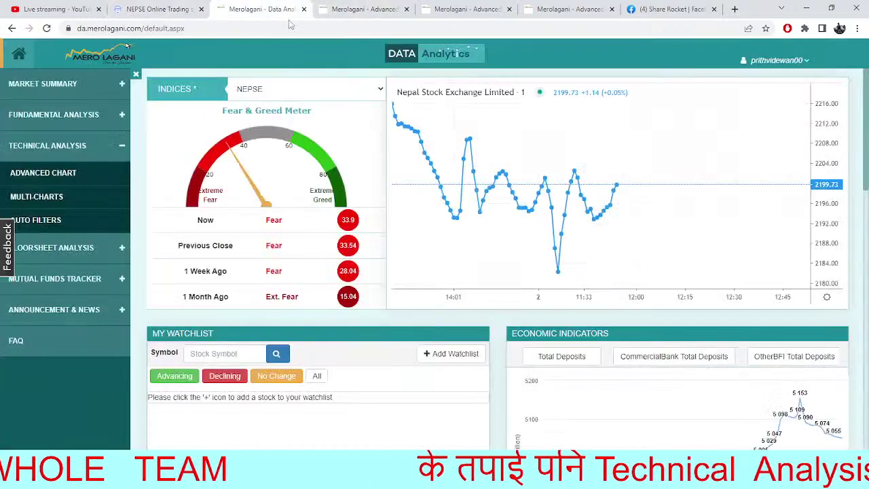
pyautogui.click(376, 9)
pyautogui.click(466, 9)
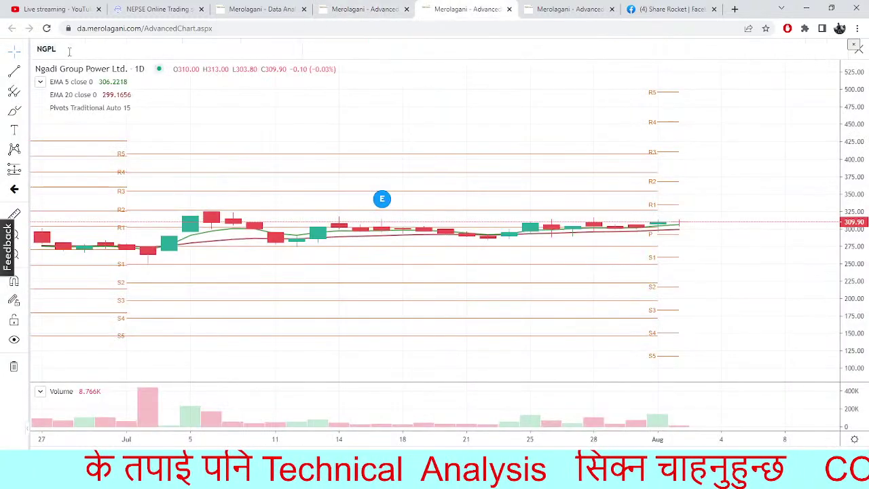
pyautogui.click(69, 51)
pyautogui.write('SHIV')
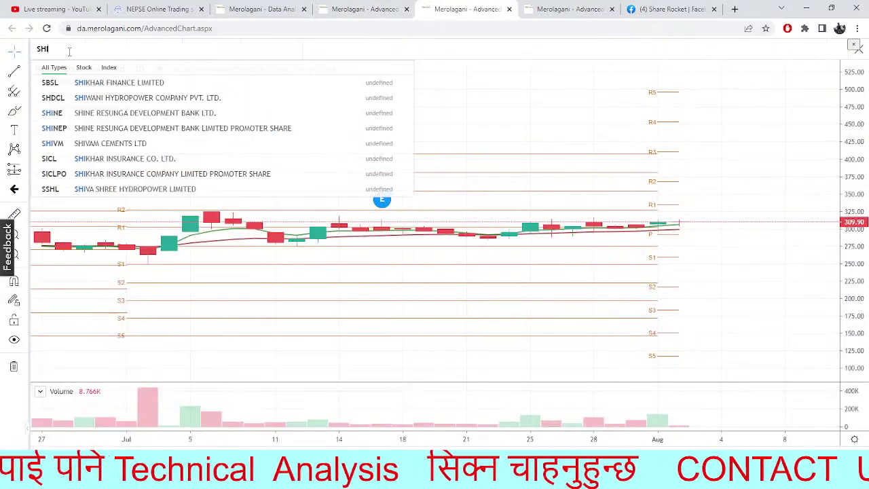
pyautogui.click(170, 82)
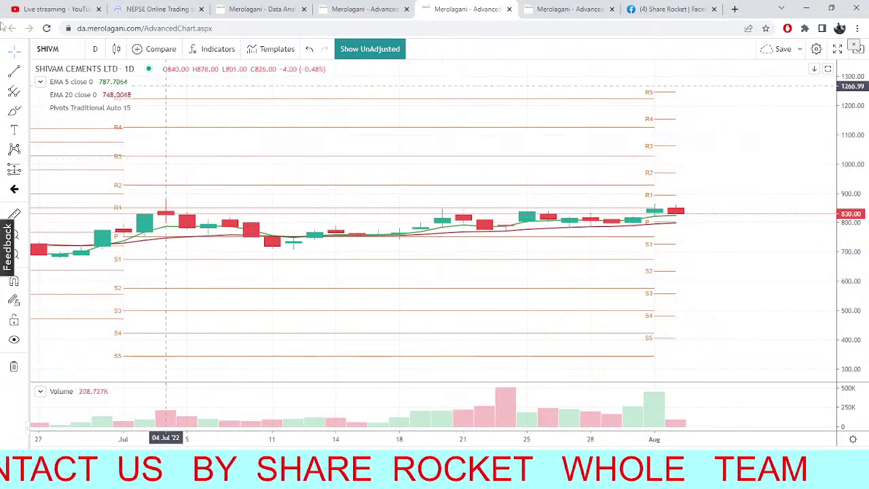
# - Replace SHIVM with DORDI and load the daily chart of Dordi Khola Jal Bidyut Company Limited
pyautogui.click(74, 57)
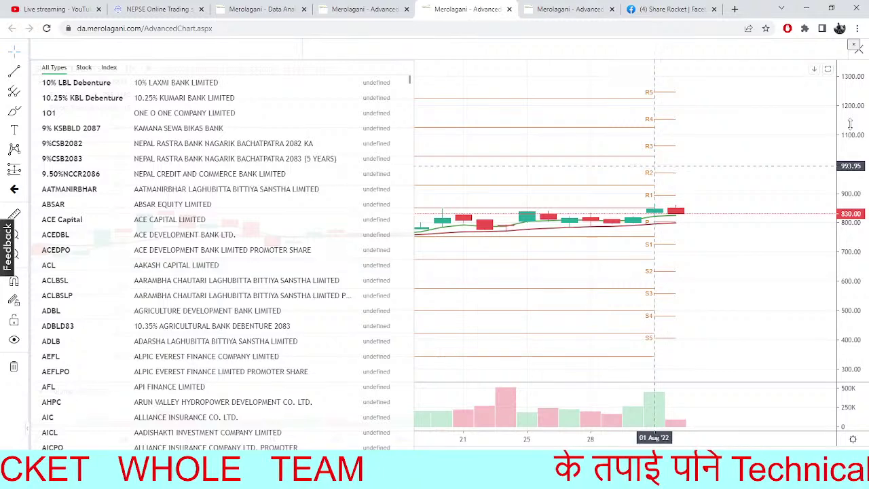
pyautogui.click(555, 145)
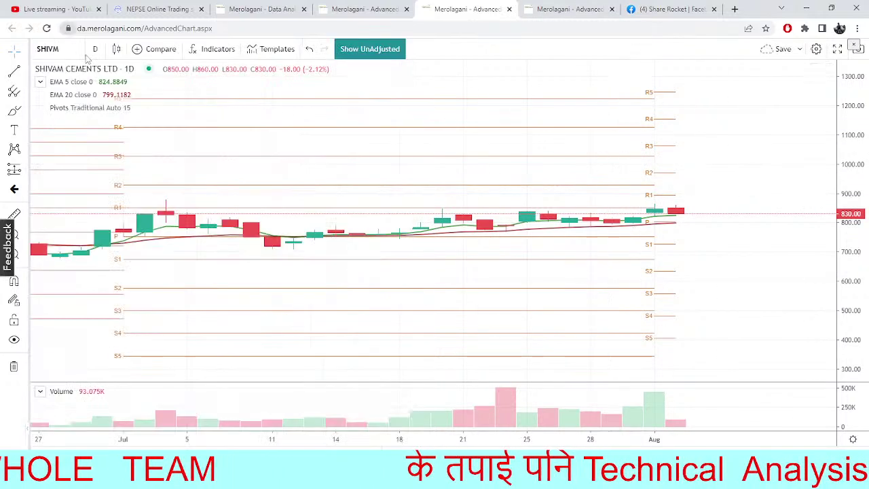
pyautogui.click(64, 50)
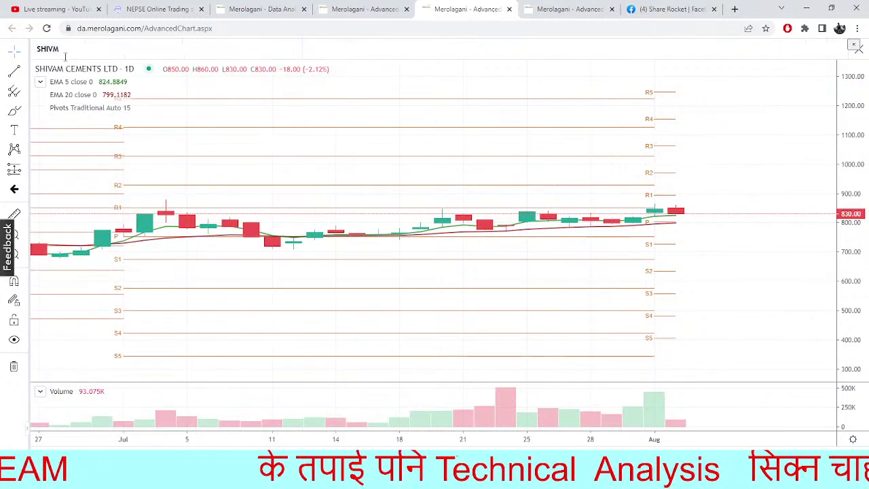
pyautogui.press('BackSpace')
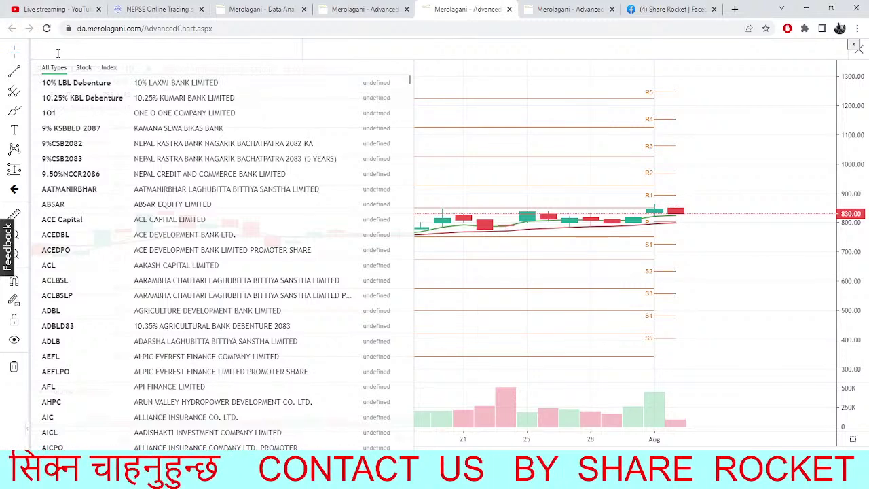
pyautogui.write('DORDI')
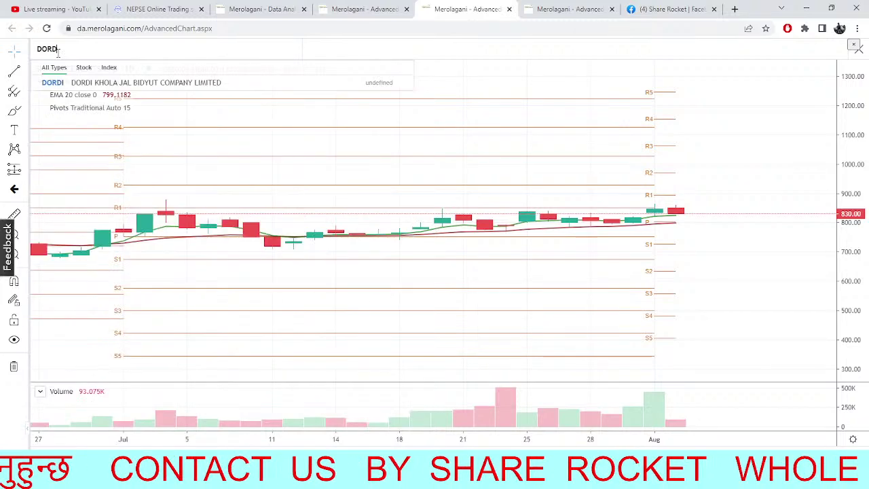
pyautogui.click(78, 83)
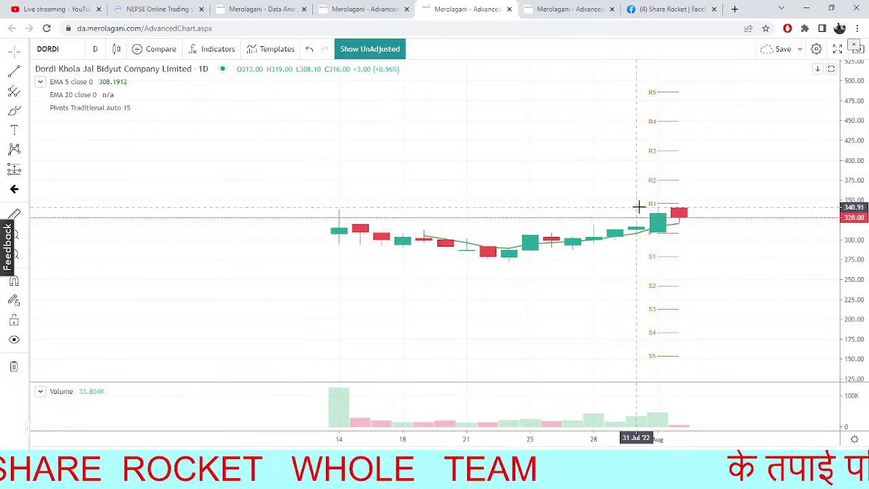
pyautogui.click(54, 47)
pyautogui.press('BackSpace')
pyautogui.press('BackSpace')
pyautogui.press('BackSpace')
pyautogui.press('BackSpace')
pyautogui.press('BackSpace')
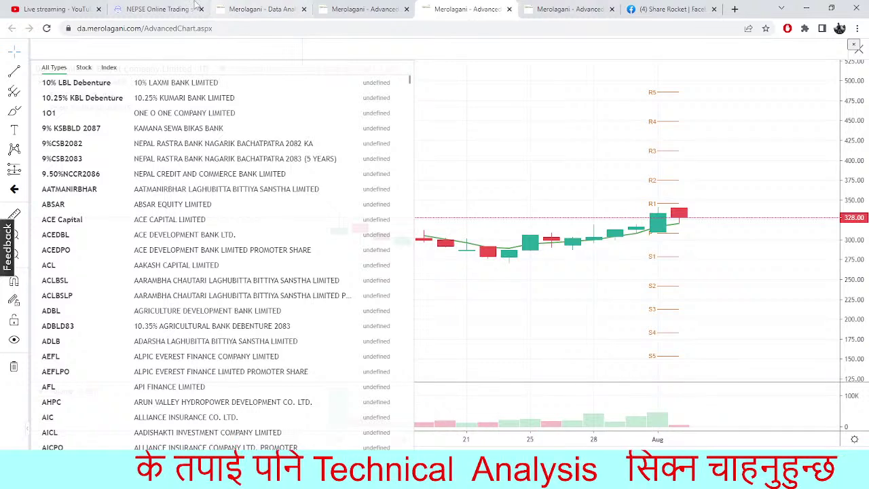
# - Examine the NLIC market depth and the NEPSE index on its intraday, 15-minute and daily charts
pyautogui.click(173, 7)
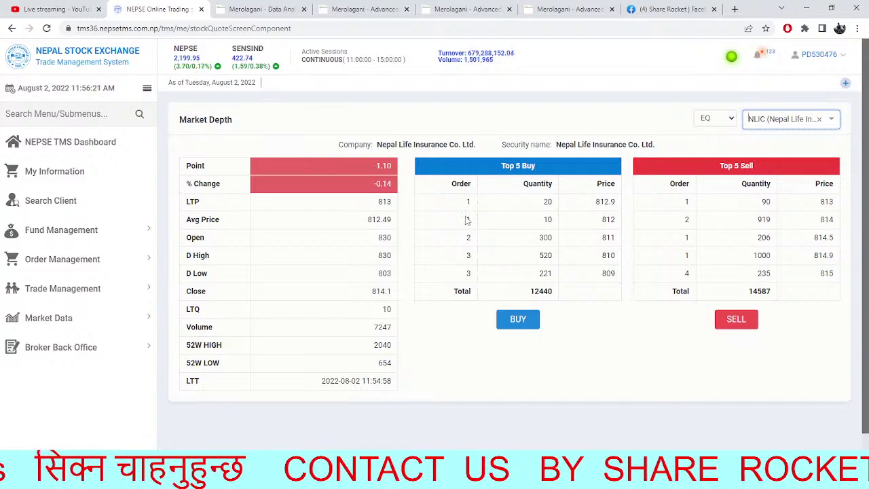
pyautogui.click(274, 7)
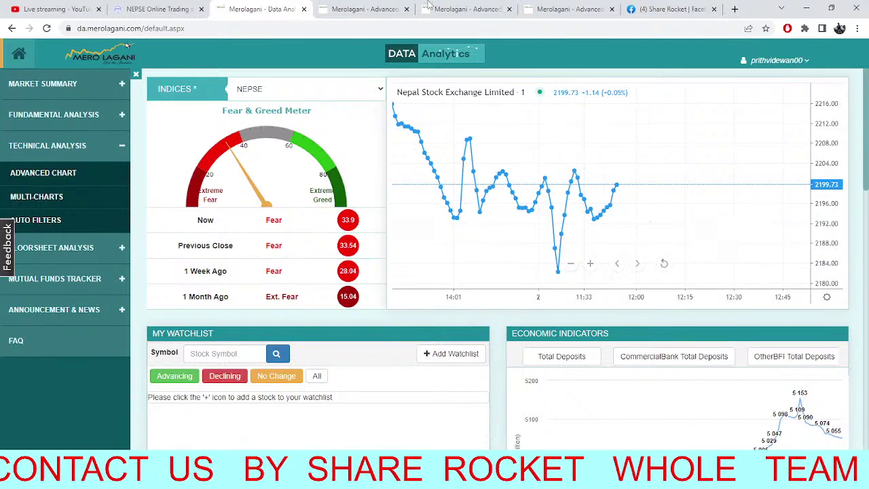
pyautogui.click(363, 8)
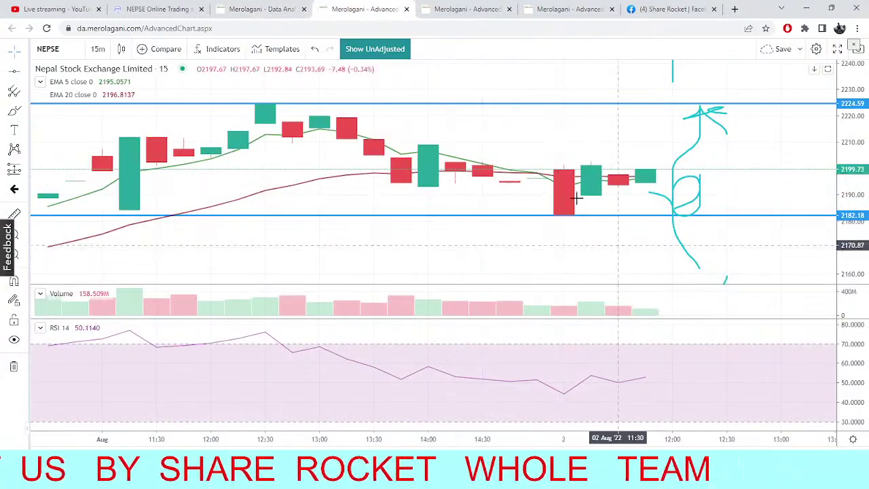
pyautogui.moveTo(542, 270); pyautogui.dragTo(631, 219)
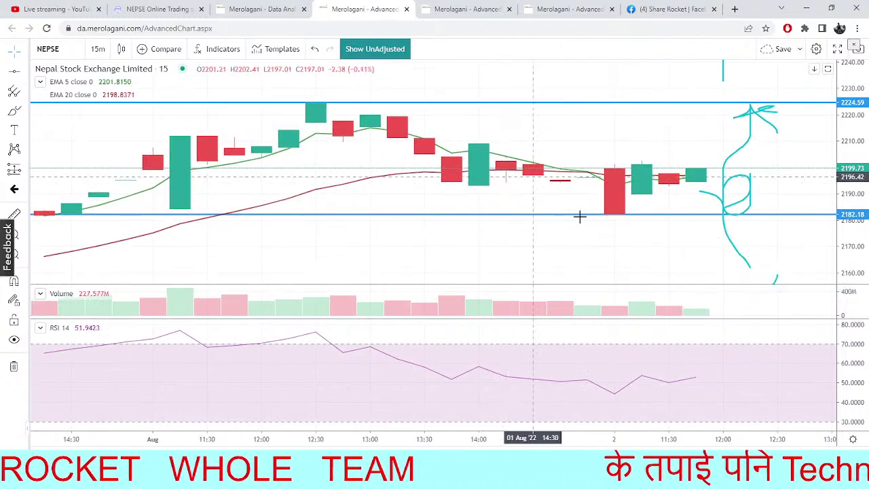
pyautogui.moveTo(608, 233); pyautogui.dragTo(593, 228)
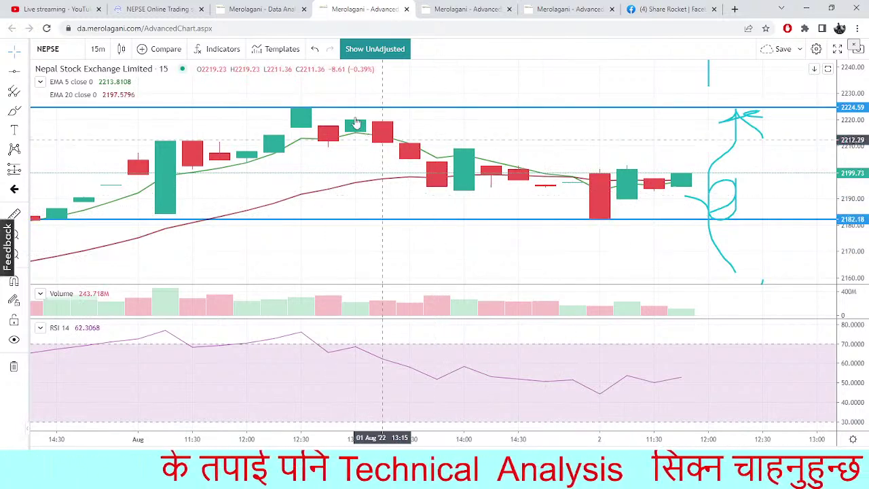
pyautogui.moveTo(689, 279)
pyautogui.mouseDown()
pyautogui.moveTo(469, 186)
pyautogui.moveTo(551, 112)
pyautogui.mouseUp()
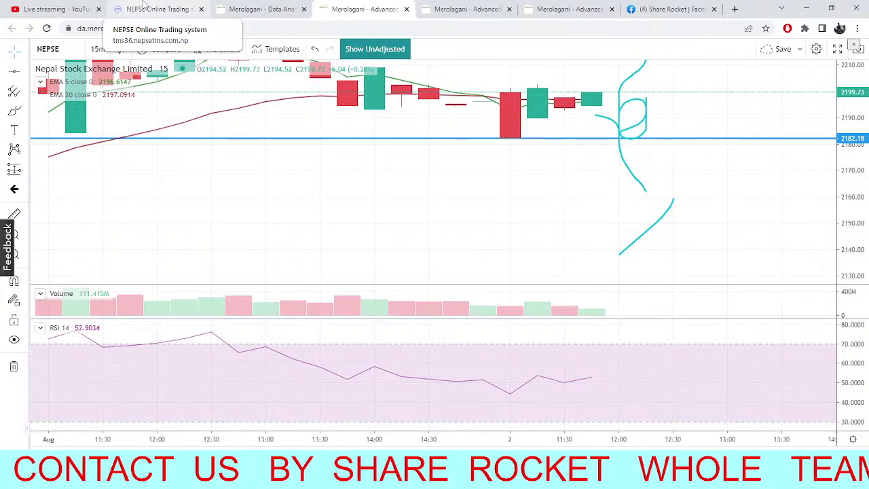
pyautogui.click(249, 7)
pyautogui.click(530, 6)
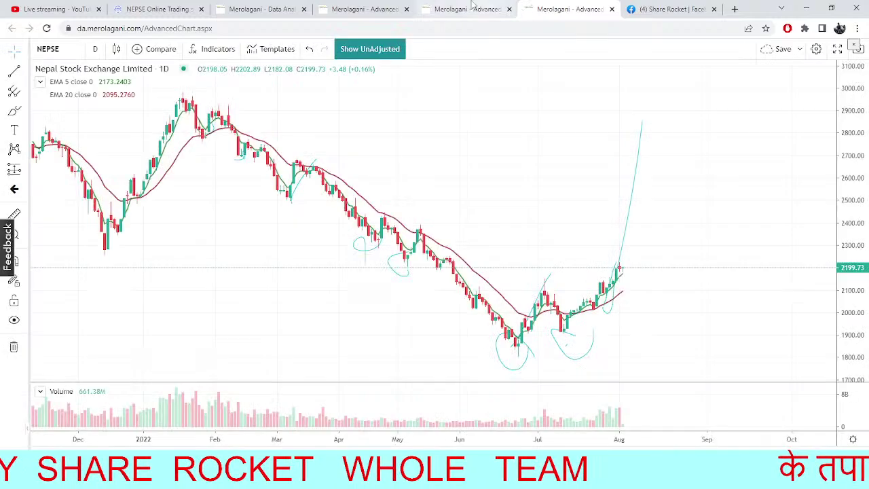
# - Return to the stock chart and replace DORDI with CHL to load the daily chart of Chhyangdi Hydropower Ltd
pyautogui.click(467, 6)
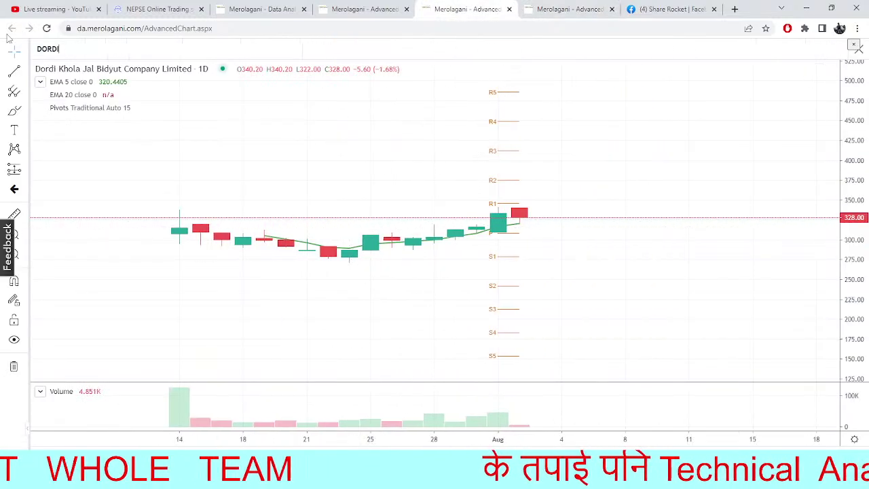
pyautogui.write('DORD')
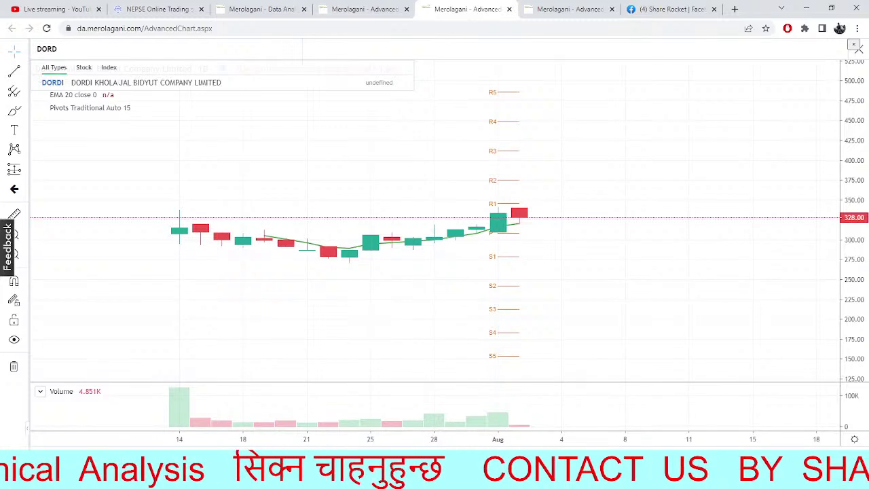
pyautogui.click(263, 9)
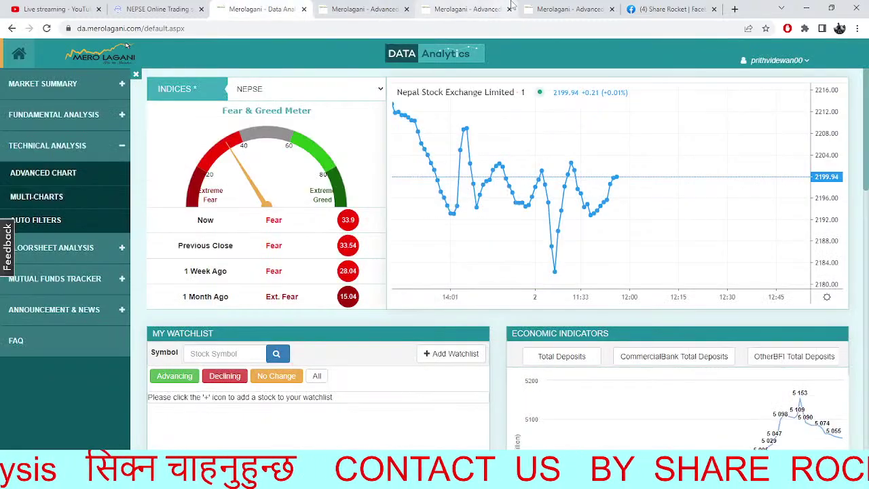
pyautogui.click(451, 8)
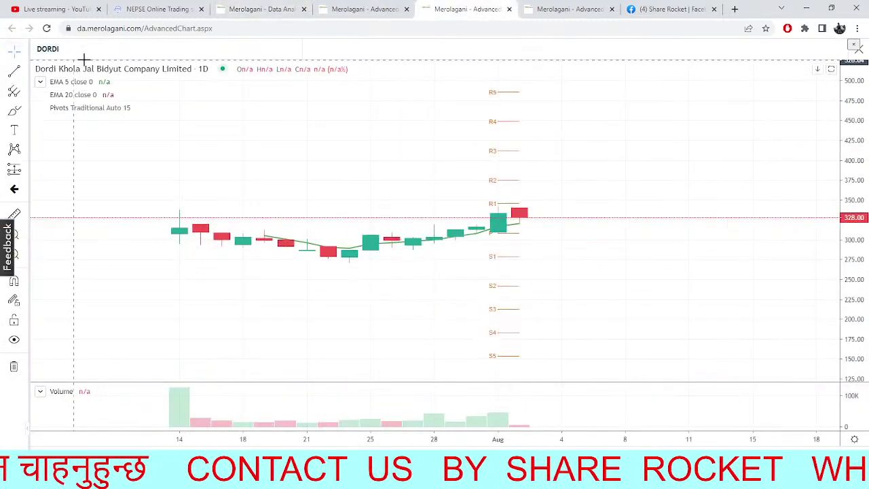
pyautogui.write('CH')
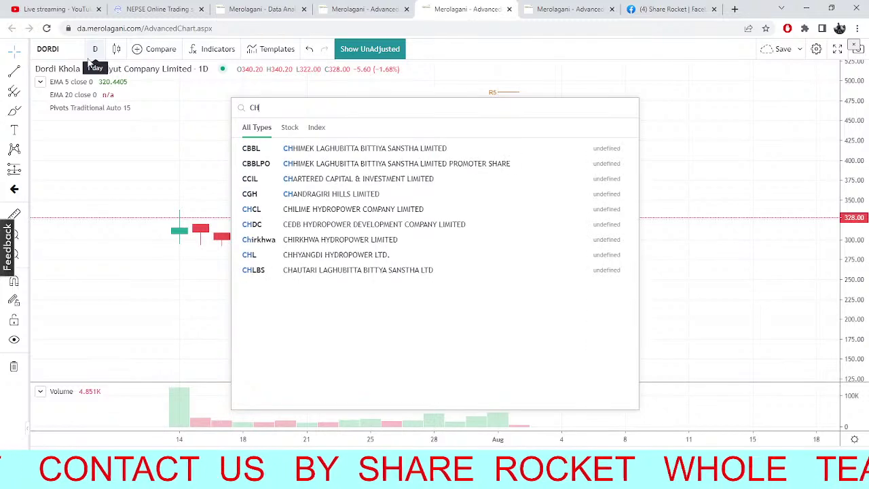
pyautogui.write('L')
pyautogui.click(296, 149)
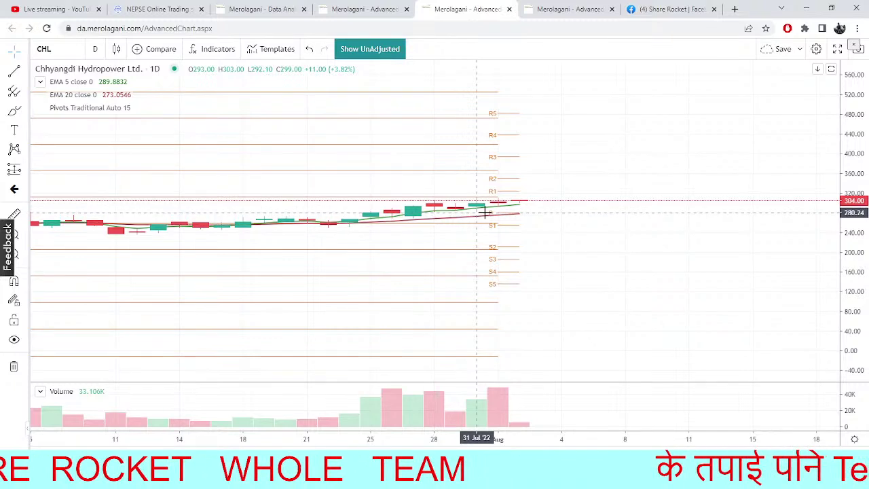
pyautogui.click(63, 49)
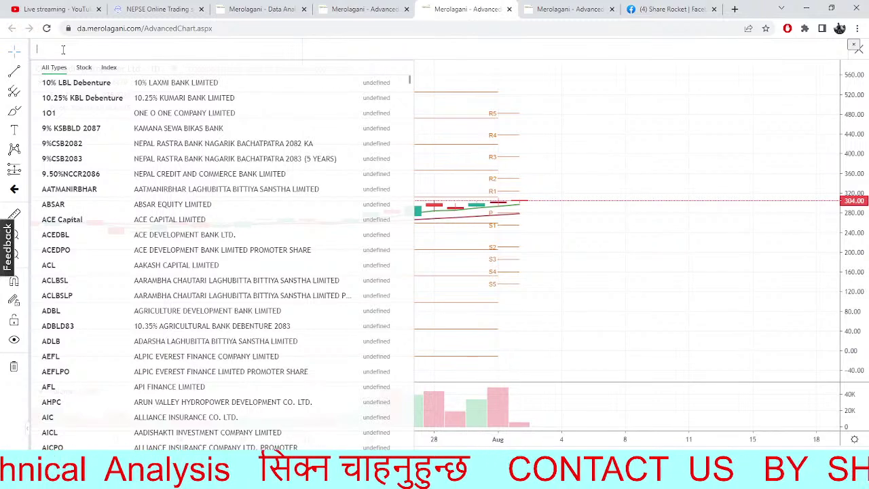
pyautogui.click(513, 216)
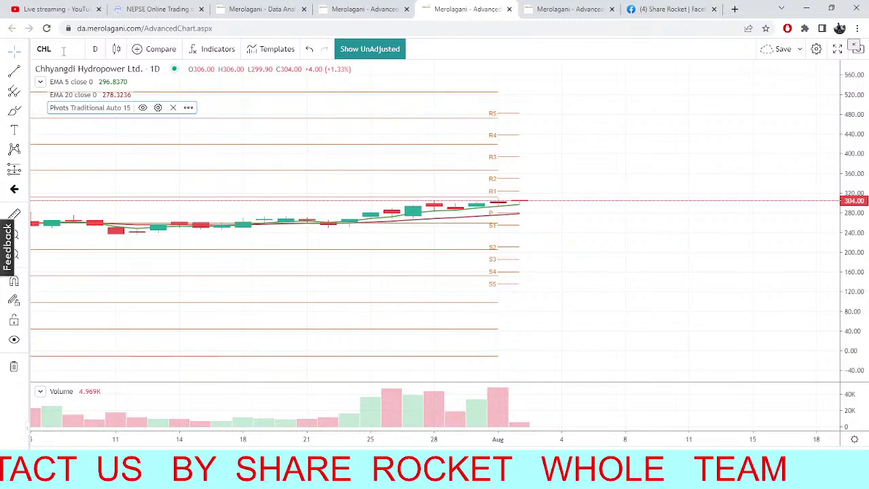
pyautogui.click(63, 51)
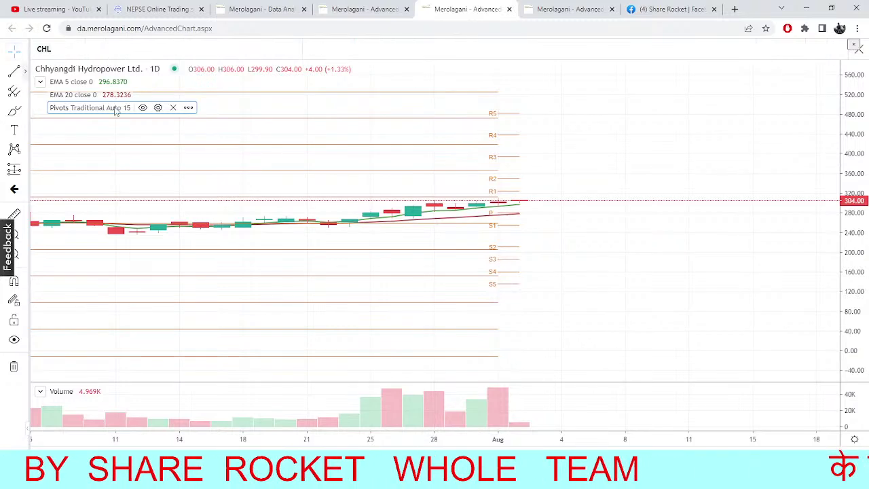
pyautogui.click(387, 254)
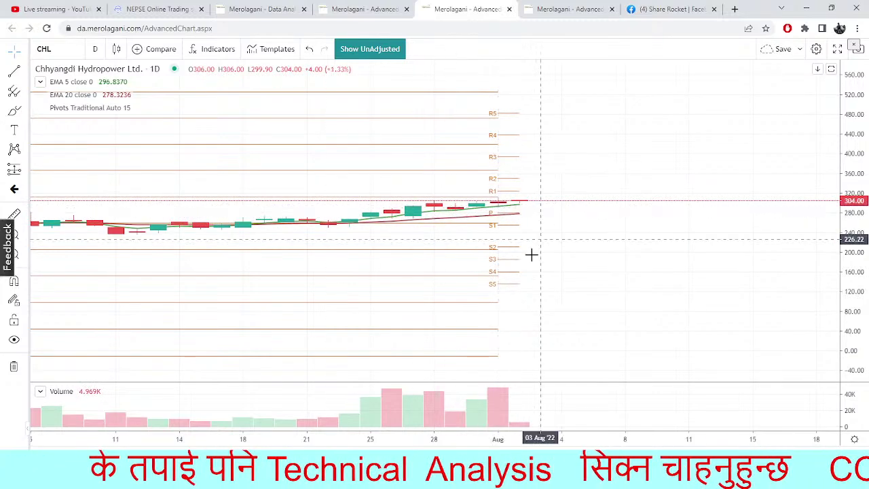
pyautogui.click(48, 48)
pyautogui.write('L')
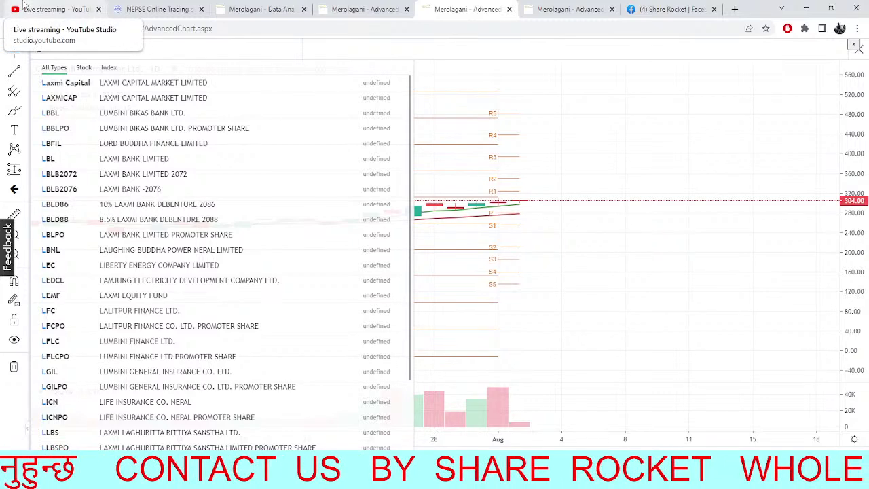
pyautogui.click(579, 184)
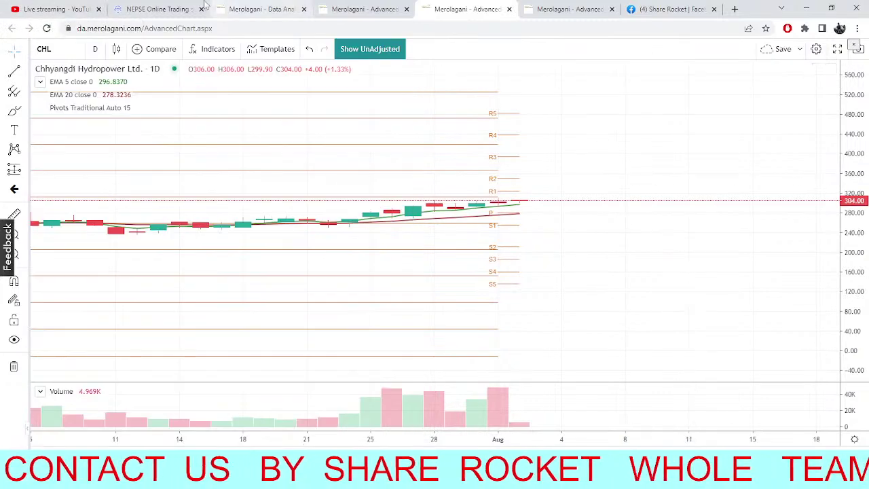
# - Reload the NLIC market depth in NEPSE TMS and examine it alongside Merolagani's NEPSE index overview and 15-minute chart
pyautogui.click(116, 5)
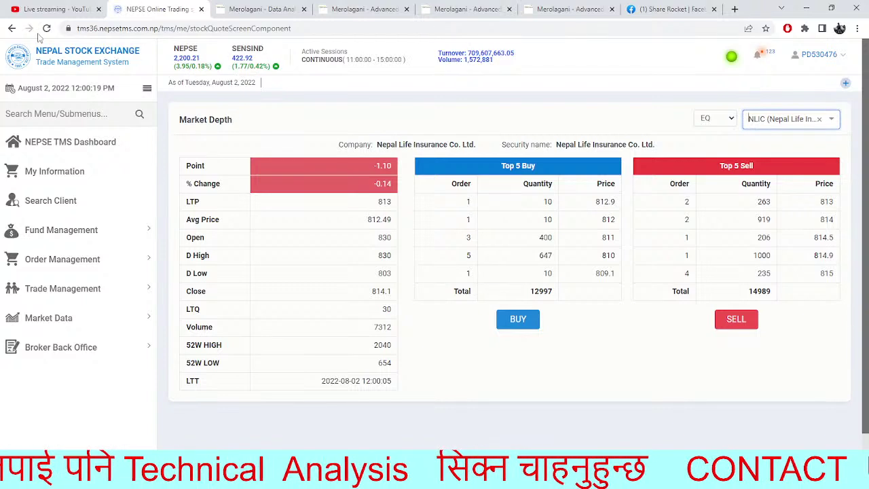
pyautogui.click(45, 30)
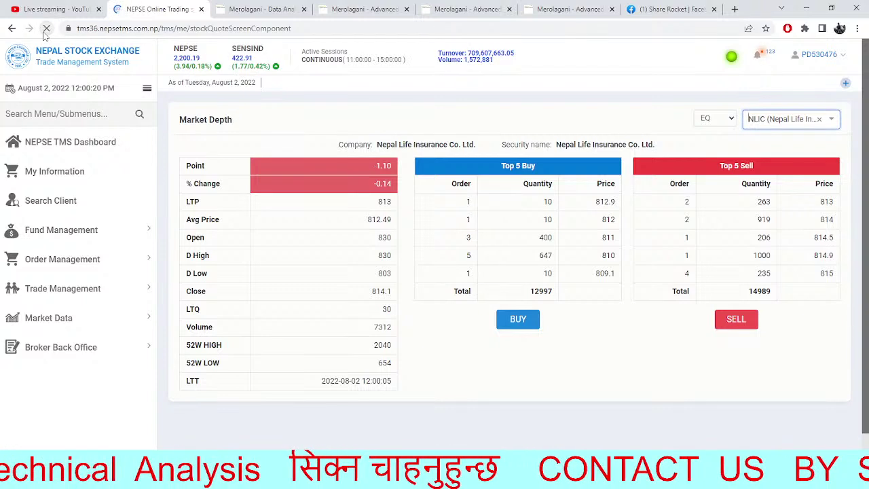
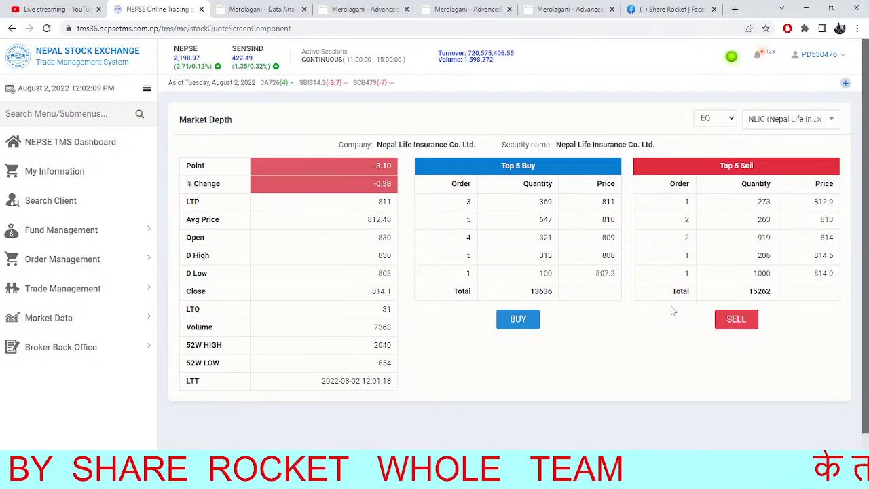
pyautogui.click(260, 9)
pyautogui.click(157, 8)
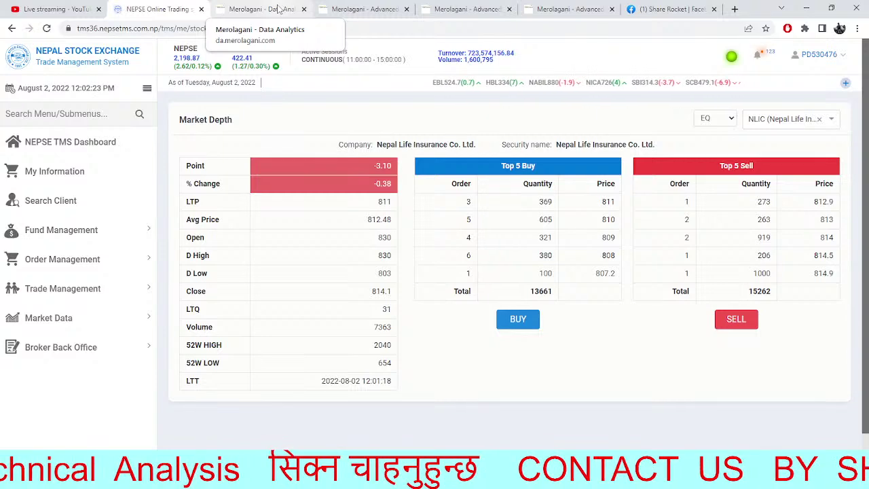
pyautogui.click(271, 9)
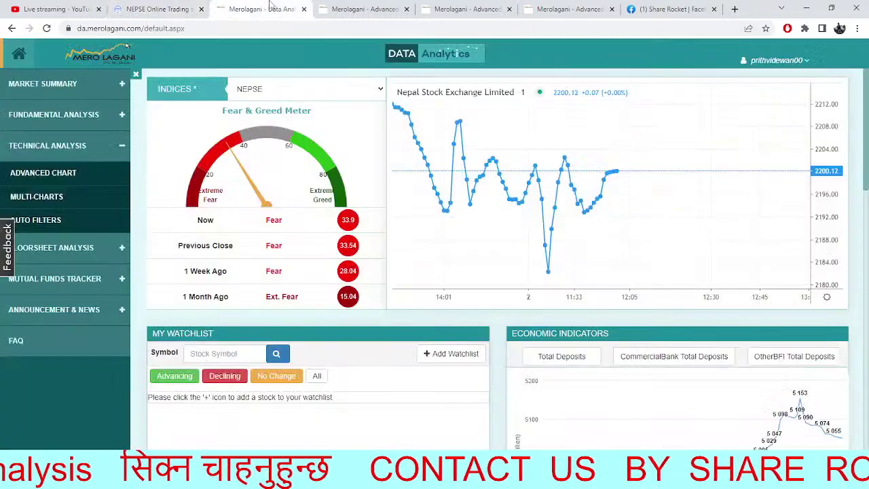
pyautogui.click(173, 10)
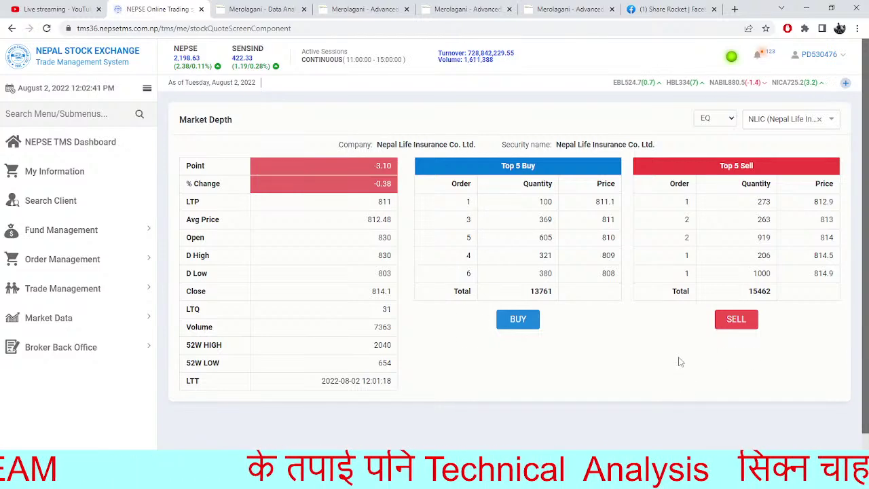
pyautogui.click(483, 8)
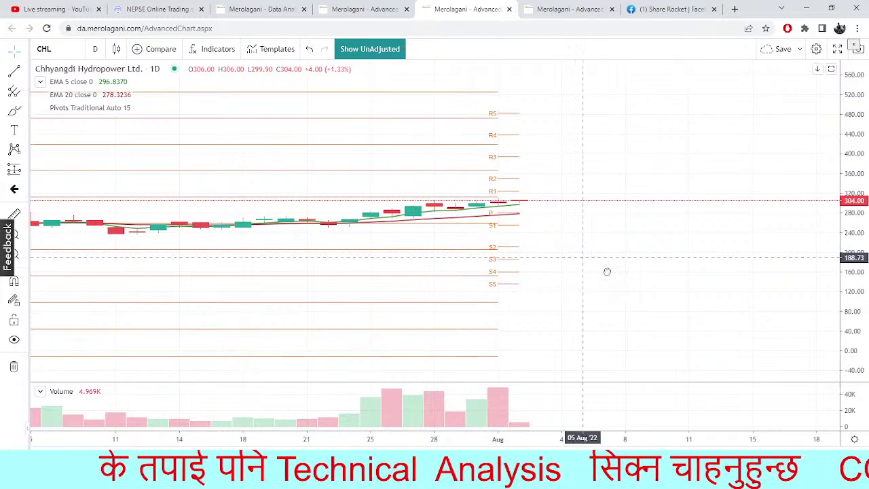
pyautogui.click(330, 7)
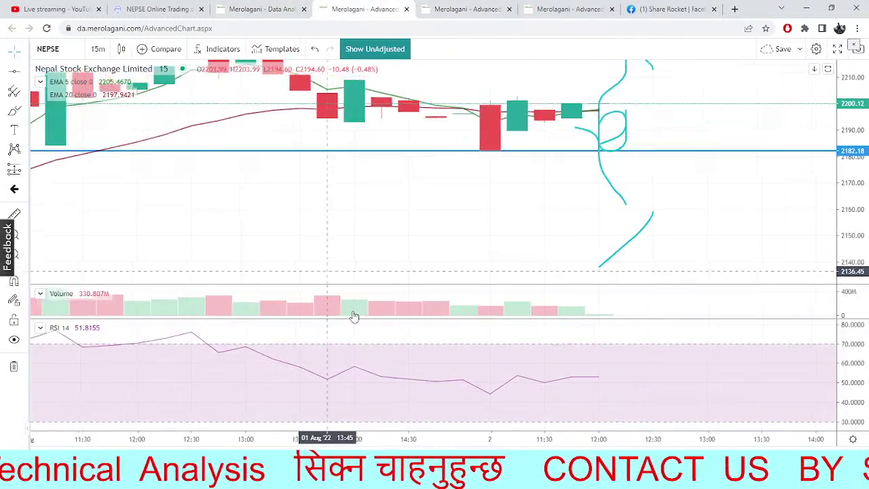
pyautogui.click(145, 8)
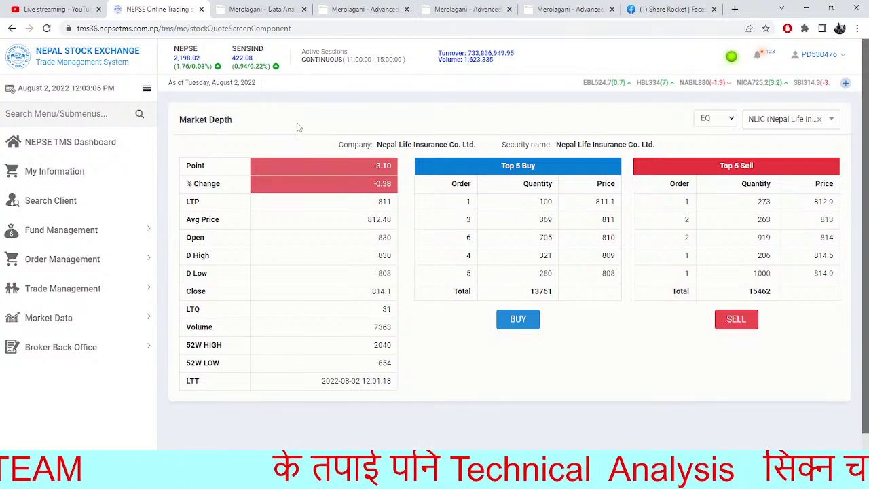
pyautogui.moveTo(297, 123); pyautogui.dragTo(331, 212)
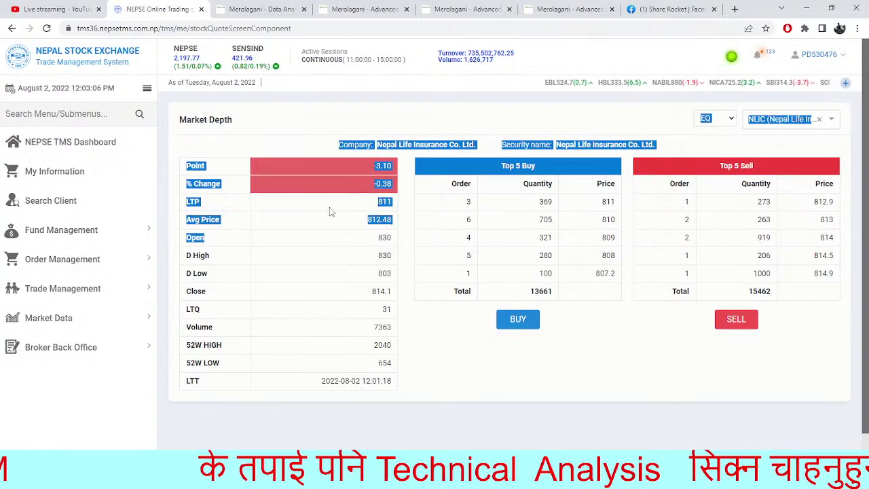
pyautogui.click(312, 118)
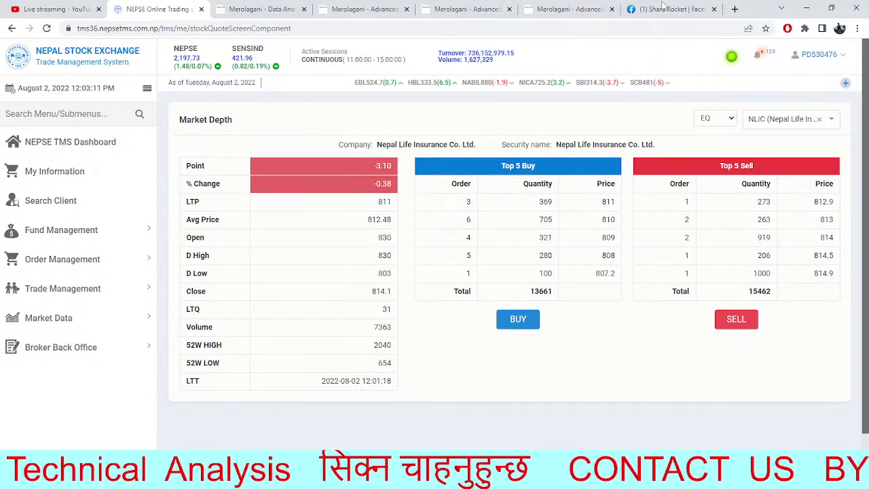
# - Return to the Merolagani stock chart and replace CHL with NIFRA to load the daily chart of Nepal Infrastructure Bank Limited
pyautogui.click(467, 9)
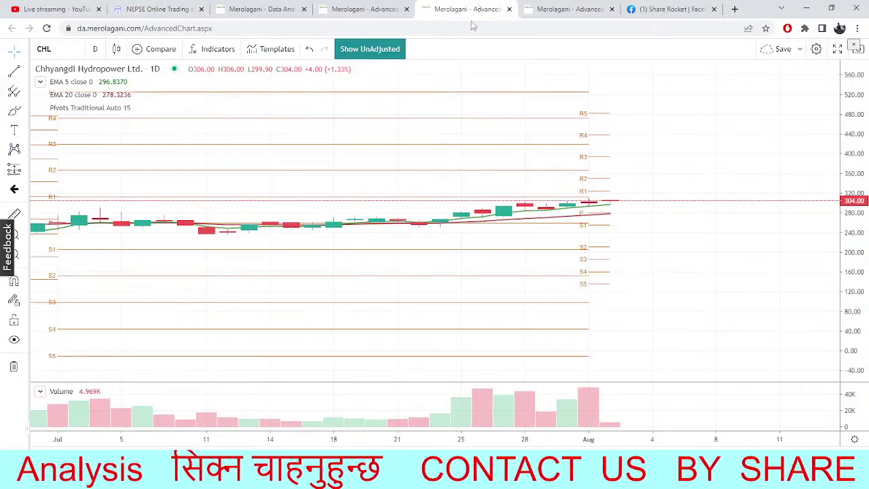
pyautogui.click(58, 54)
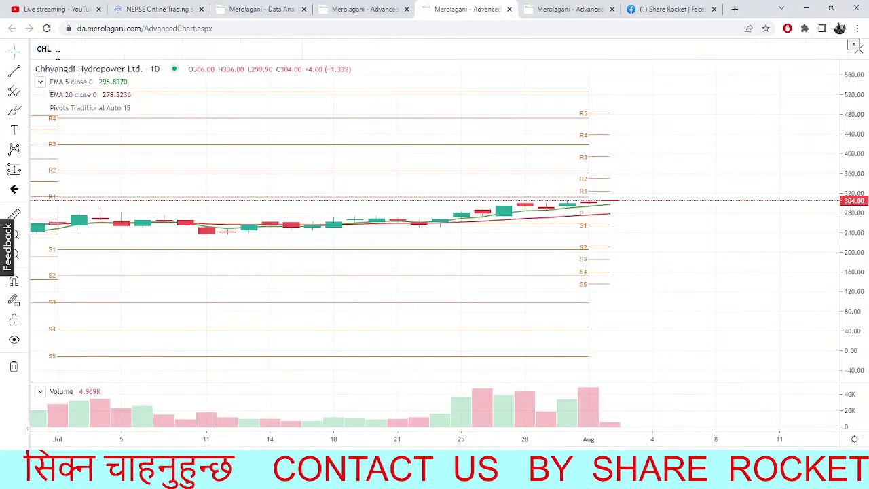
pyautogui.press('BackSpace')
pyautogui.write('NIFRA')
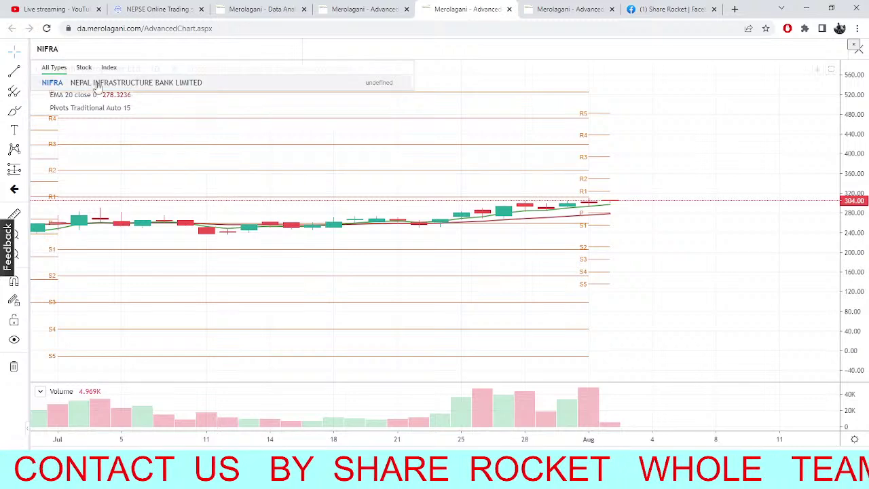
pyautogui.click(95, 85)
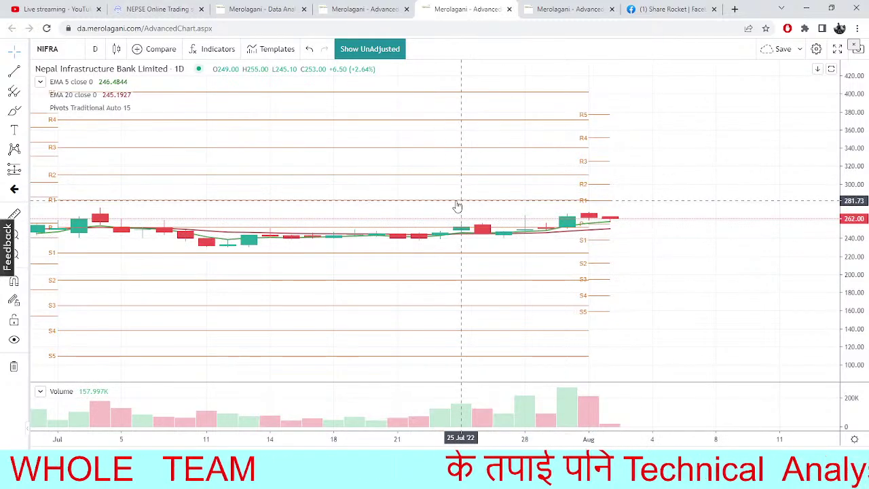
# - Replace NIFRA with BHL to load the daily chart of Balephi Hydropower Limited and inspect its recent candles
pyautogui.click(58, 49)
pyautogui.press('BackSpace')
pyautogui.press('BackSpace')
pyautogui.press('BackSpace')
pyautogui.press('BackSpace')
pyautogui.press('BackSpace')
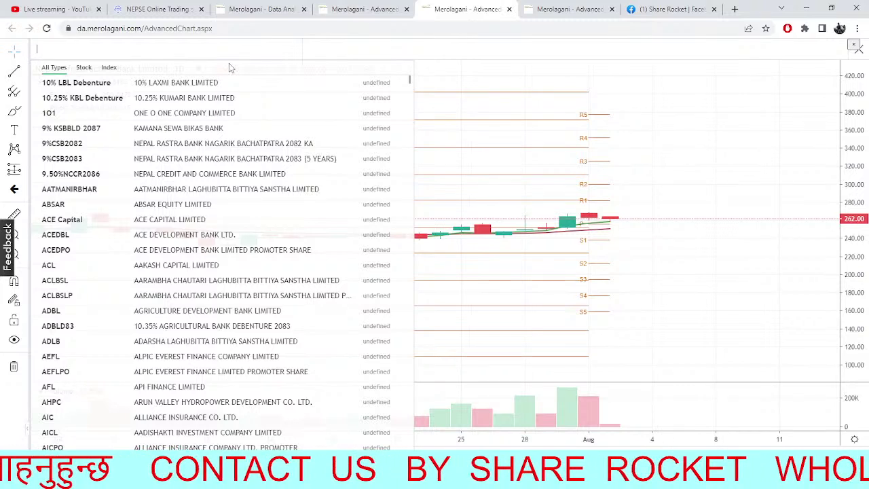
pyautogui.write('BHL')
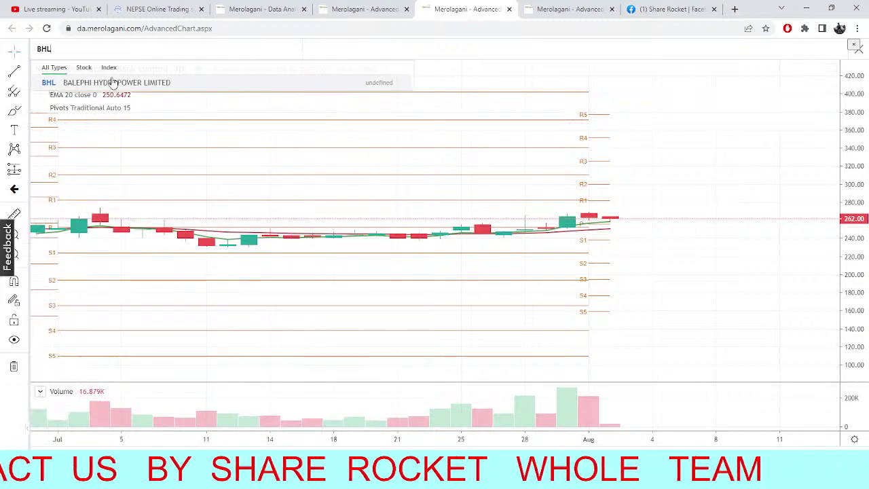
pyautogui.press('Return')
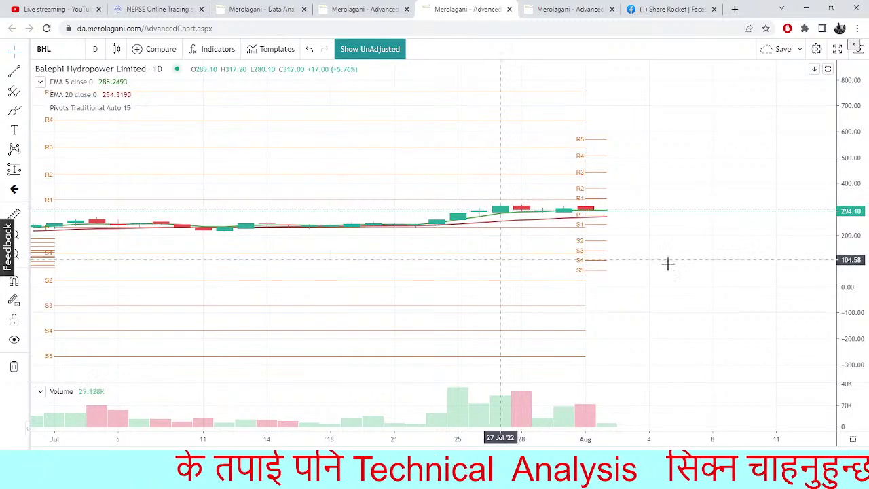
pyautogui.hscroll(-2, 597, 258)
pyautogui.moveTo(566, 243); pyautogui.dragTo(382, 167)
pyautogui.moveTo(506, 255)
pyautogui.mouseDown()
pyautogui.moveTo(493, 232)
pyautogui.moveTo(423, 200)
pyautogui.moveTo(413, 208)
pyautogui.moveTo(502, 263)
pyautogui.mouseUp()
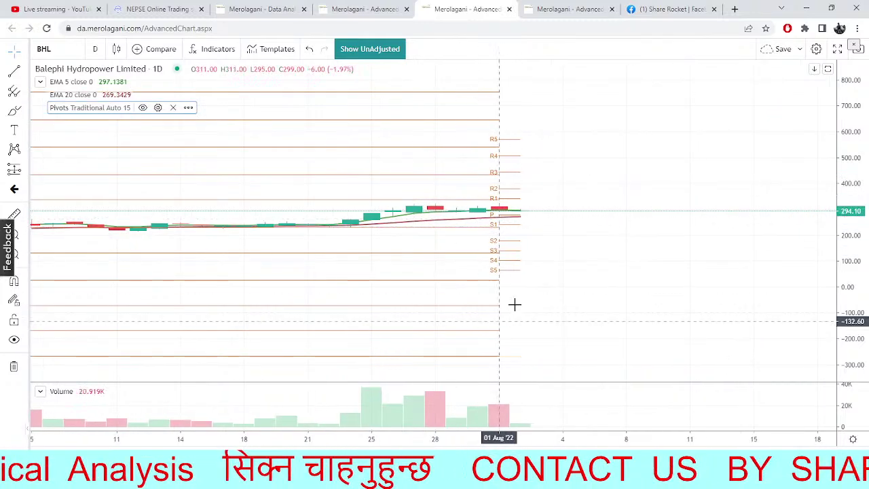
pyautogui.hscroll(-3, 320, 197)
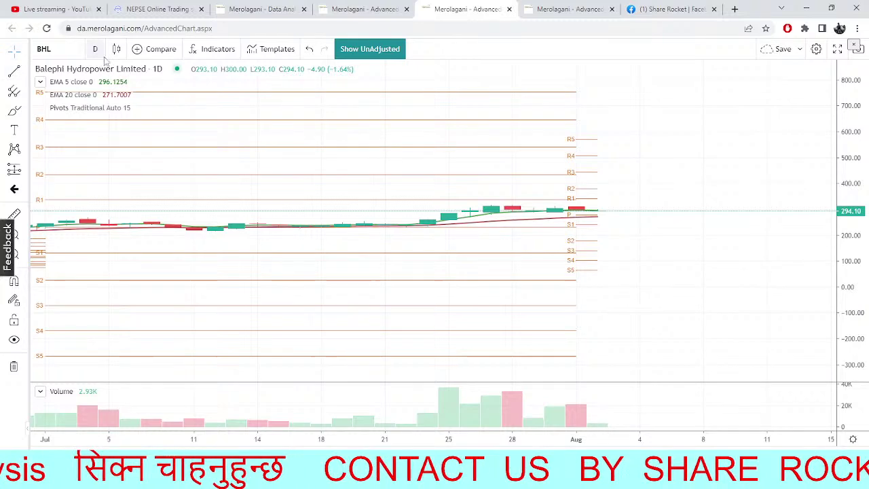
pyautogui.click(69, 54)
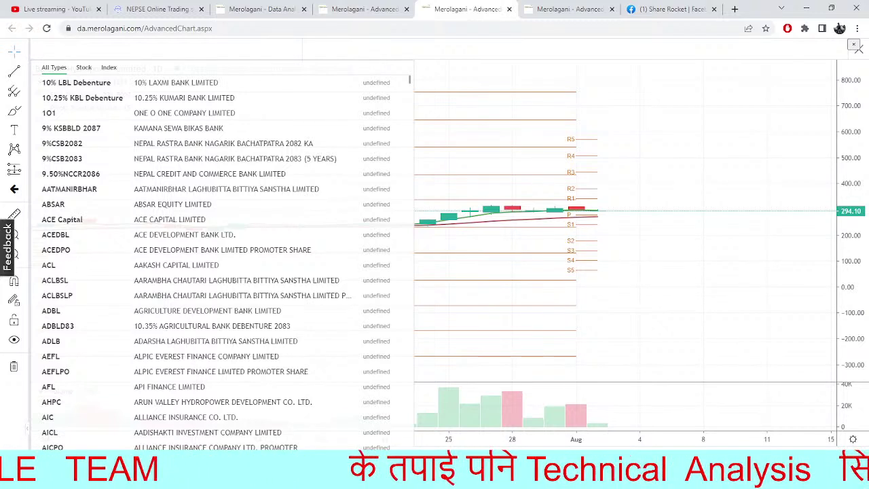
pyautogui.click(448, 73)
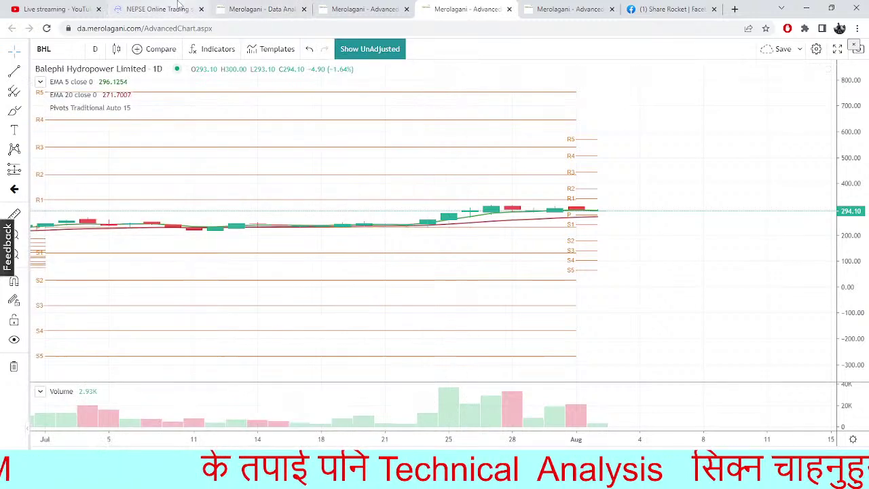
# - Switch to NEPSE TMS, open its dashboard and look through the collateral summary and top gainers
pyautogui.click(159, 9)
pyautogui.click(41, 142)
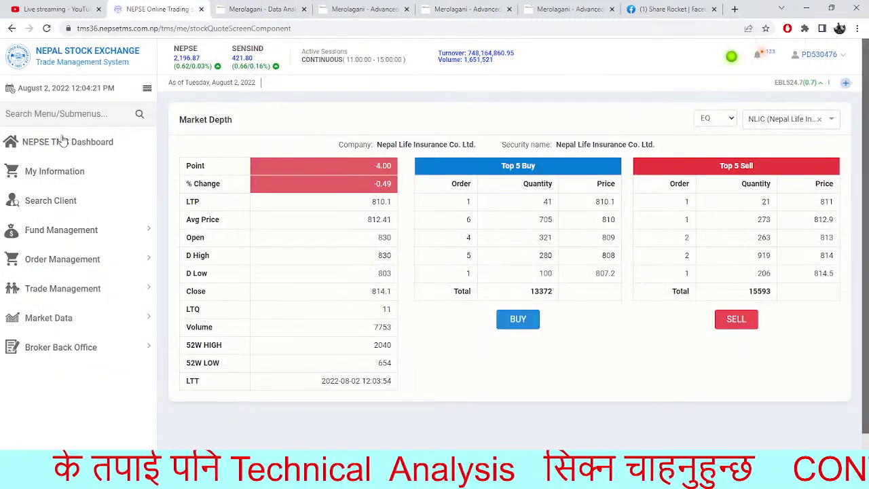
pyautogui.scroll(-2, 866, 183)
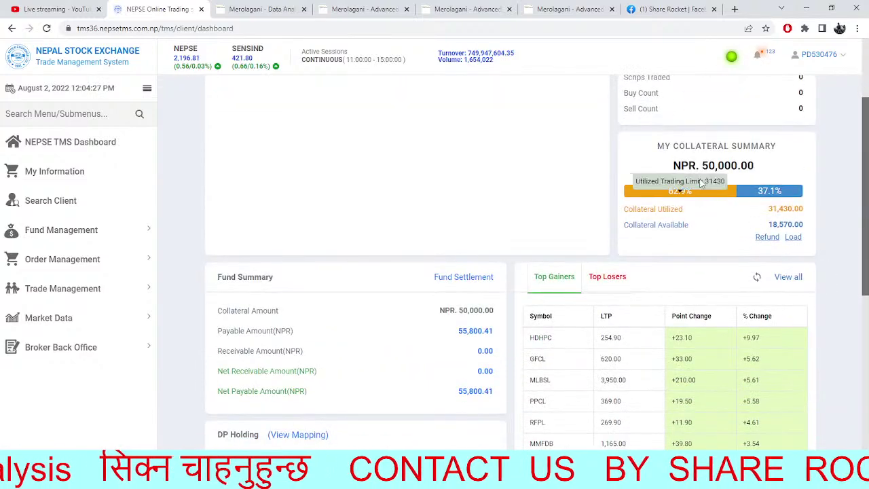
# - Return to the Merolagani stock chart and replace BHL with HDHPC to load the daily chart of Himal Dolakha Hydropower Company Limited
pyautogui.click(570, 9)
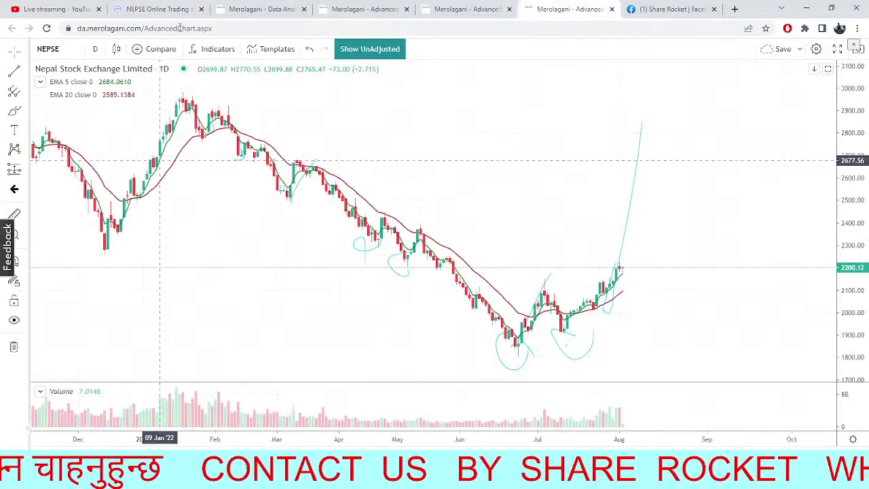
pyautogui.click(468, 6)
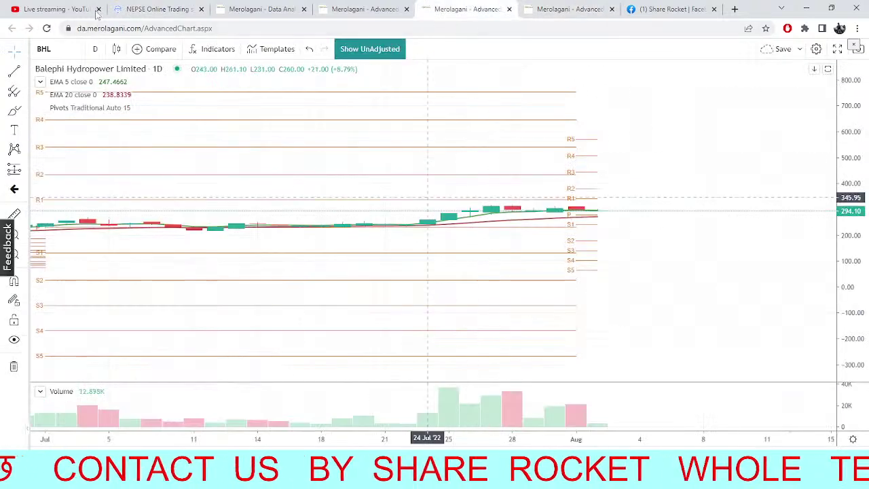
pyautogui.click(65, 46)
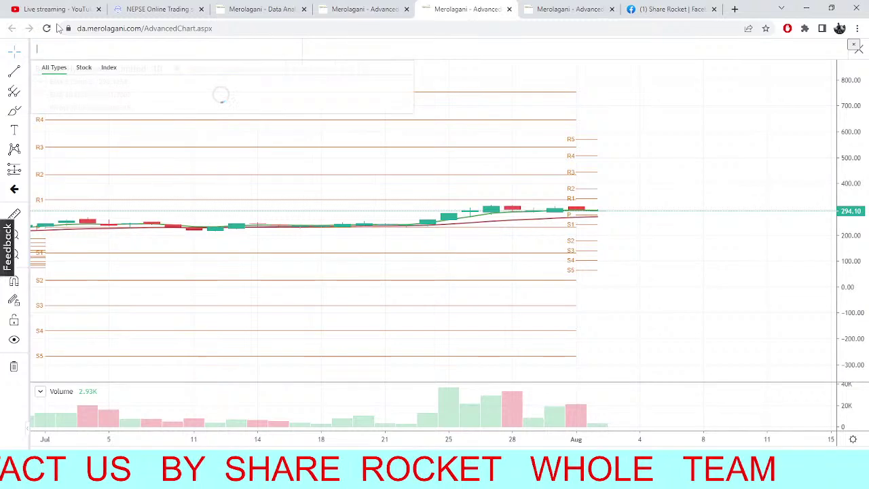
pyautogui.write('HDH')
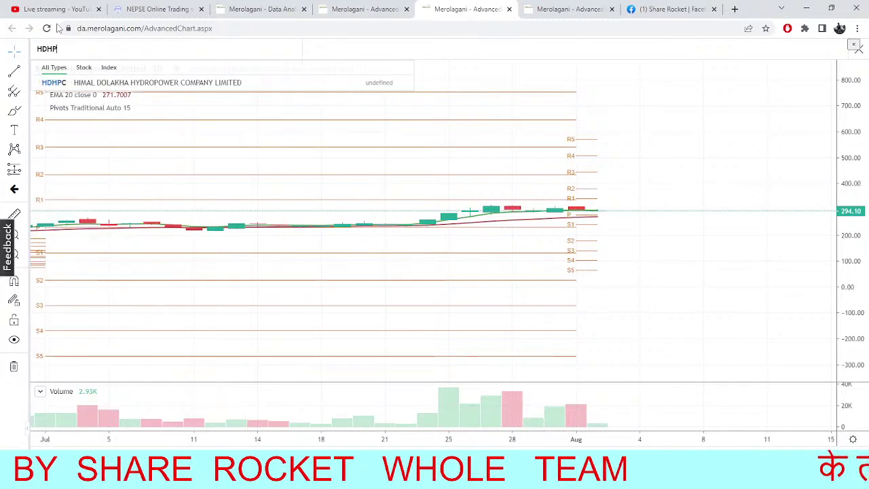
pyautogui.write('P')
pyautogui.press('Return')
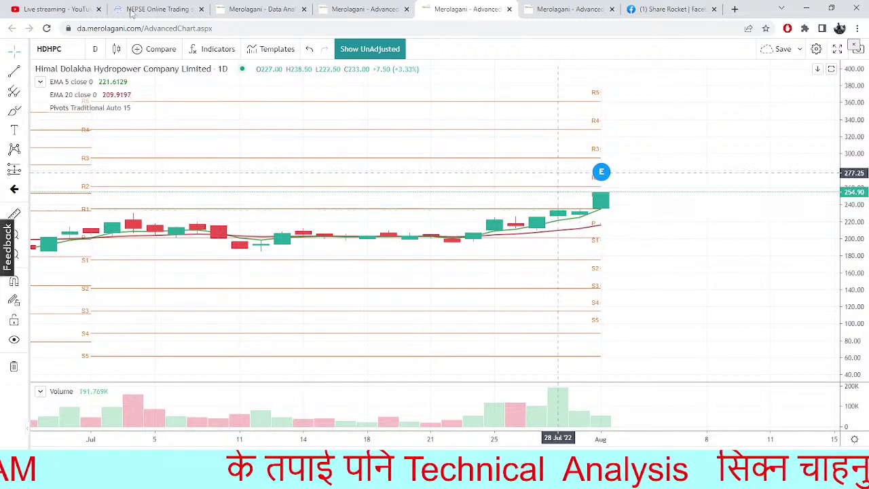
pyautogui.click(61, 49)
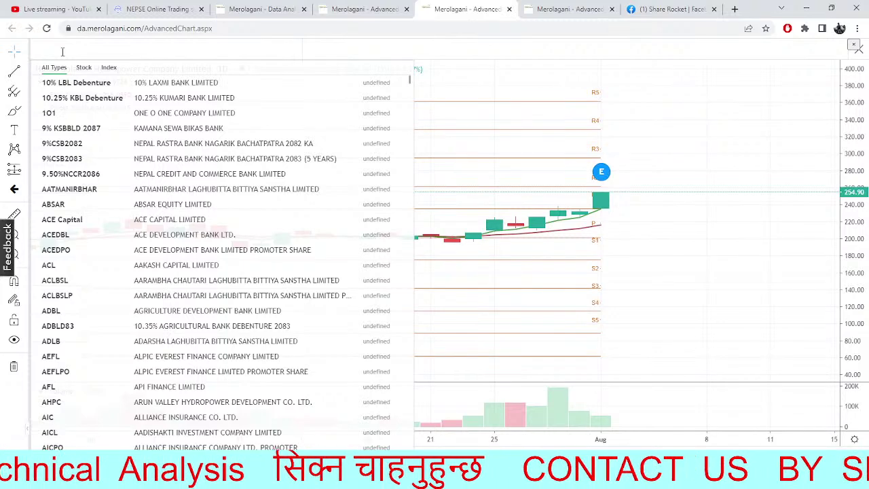
pyautogui.click(590, 210)
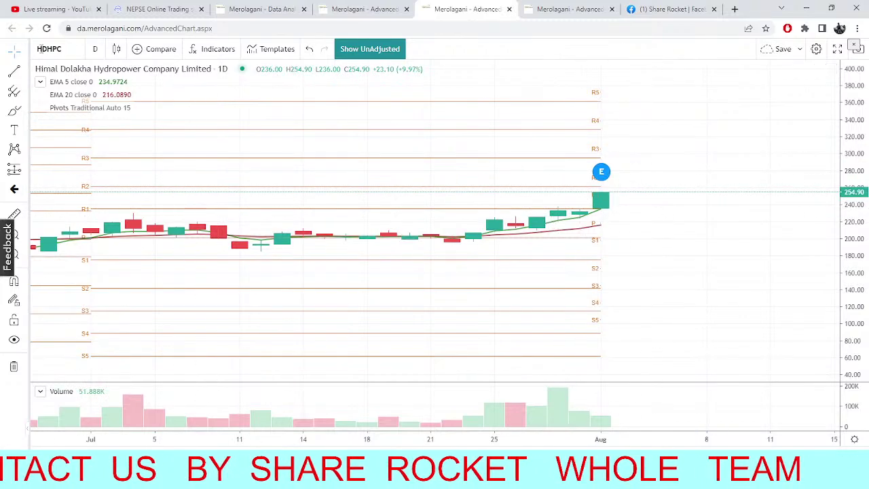
pyautogui.click(44, 48)
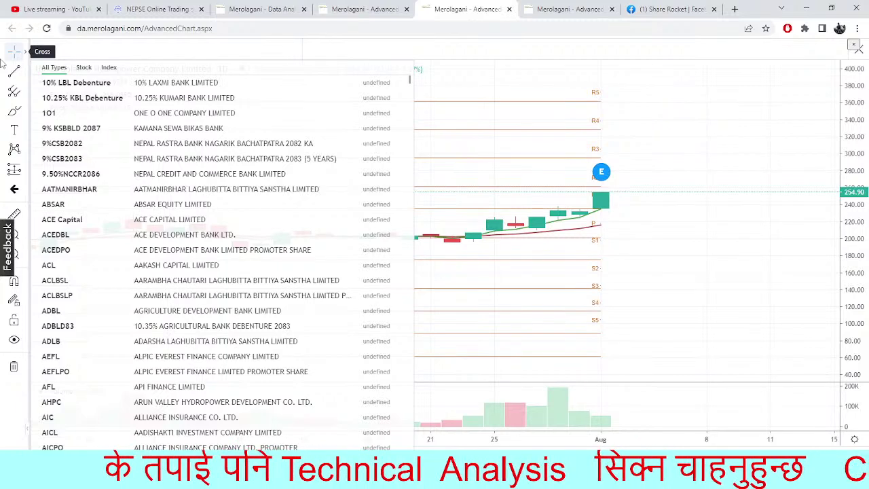
pyautogui.click(510, 136)
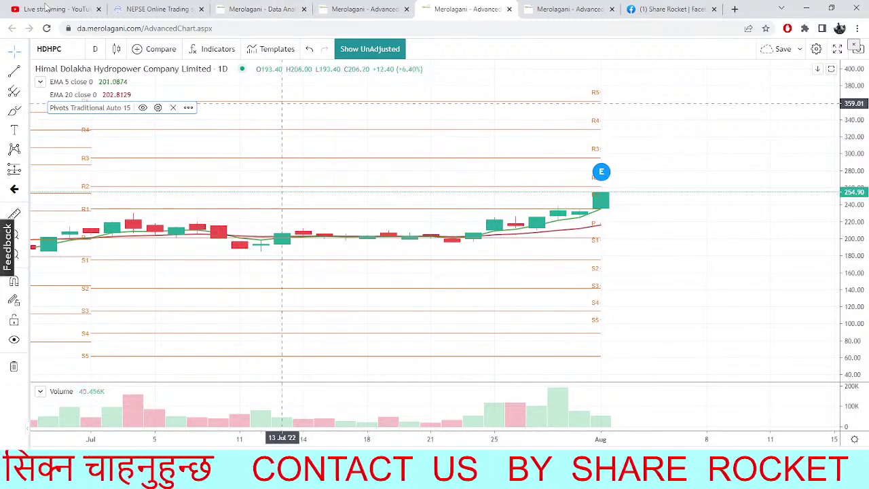
pyautogui.click(65, 55)
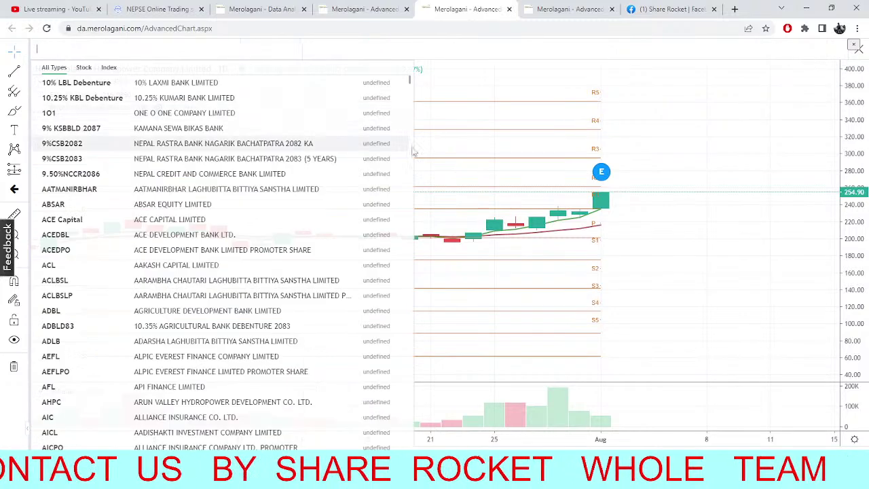
pyautogui.click(449, 146)
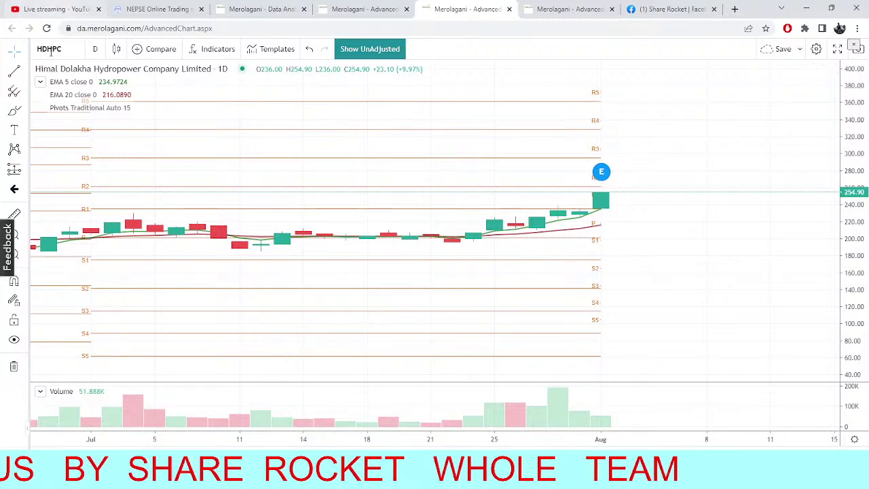
pyautogui.click(70, 49)
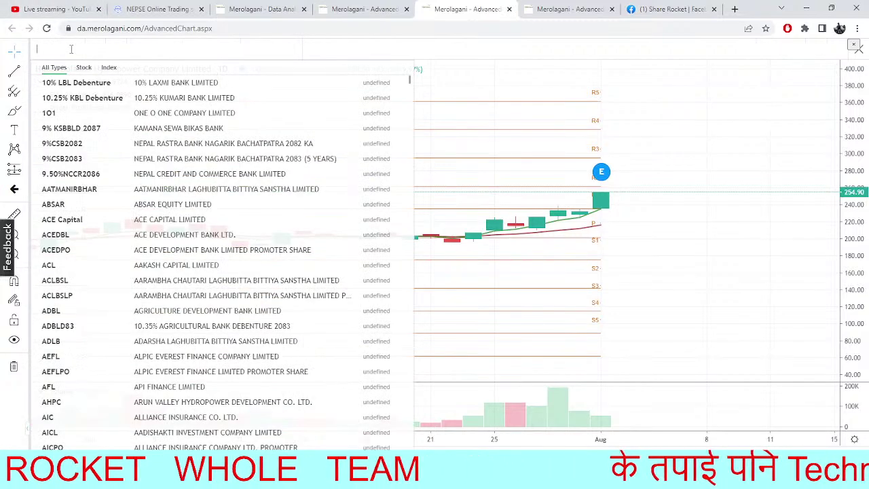
pyautogui.click(480, 182)
# - Examine the June and July candles on the HDHPC daily chart
pyautogui.moveTo(413, 204); pyautogui.dragTo(601, 210)
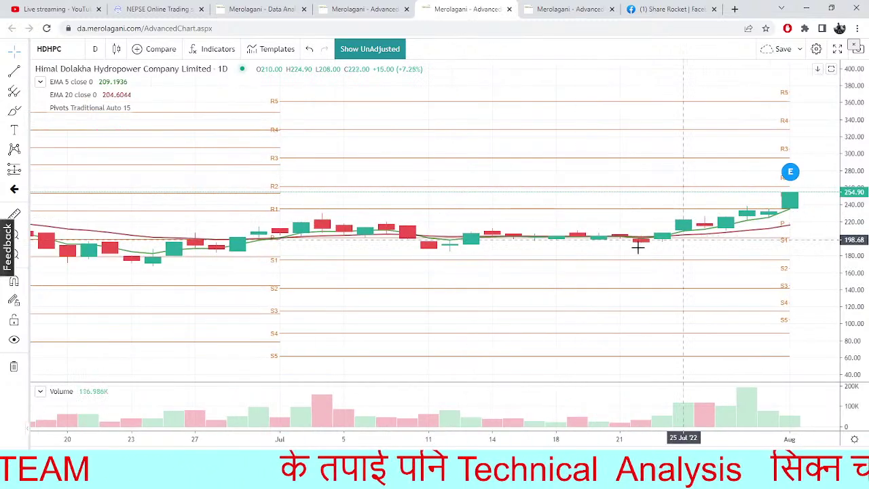
pyautogui.moveTo(640, 247); pyautogui.dragTo(607, 213)
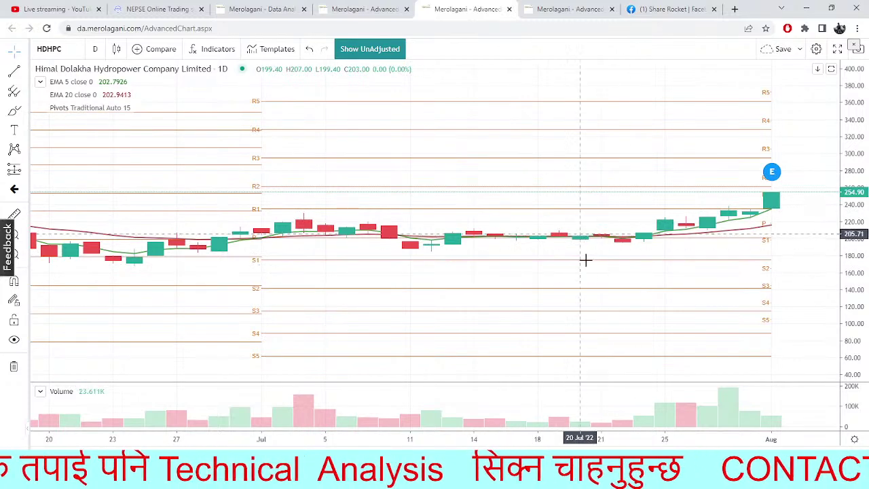
pyautogui.moveTo(642, 277); pyautogui.dragTo(621, 243)
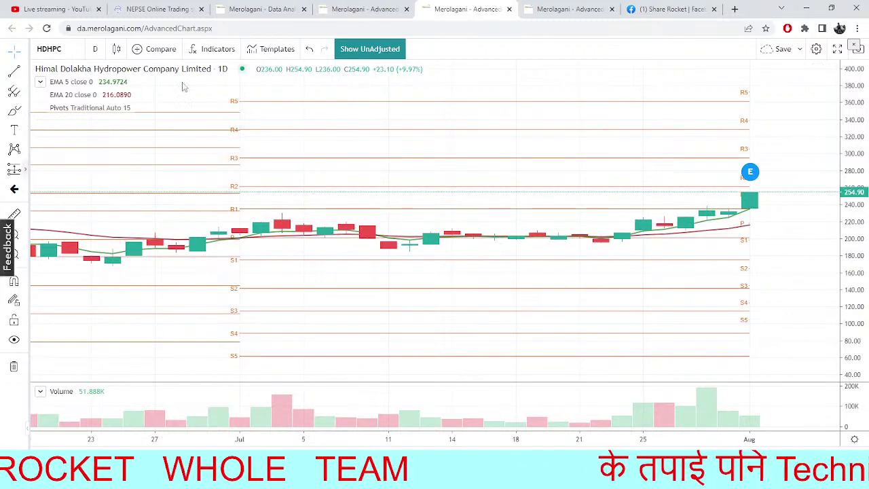
# - Replace HDHPC with NTC to load the daily chart of Nepal Doorsanchar Company Limited
pyautogui.click(65, 55)
pyautogui.write('NT')
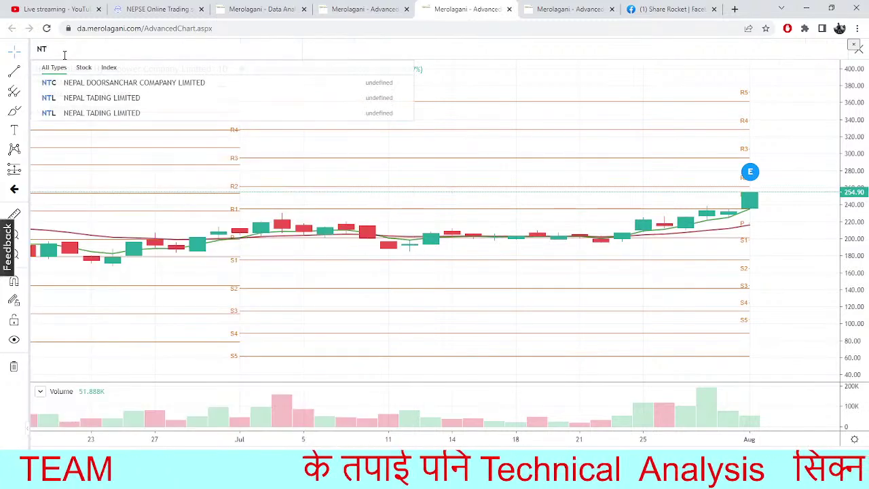
pyautogui.write('C')
pyautogui.press('Return')
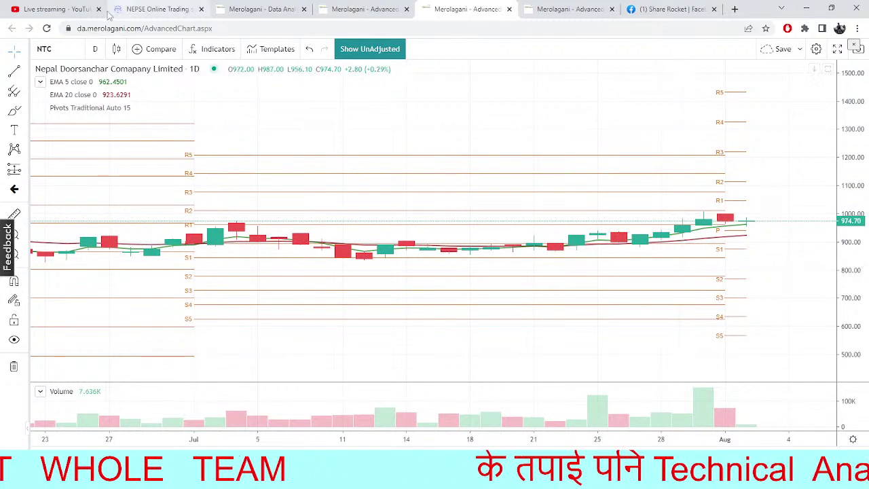
# - Replace NTC with CBBL to load the daily chart of Chhimek Laghubitta Bittiya Sanstha Limited
pyautogui.click(59, 48)
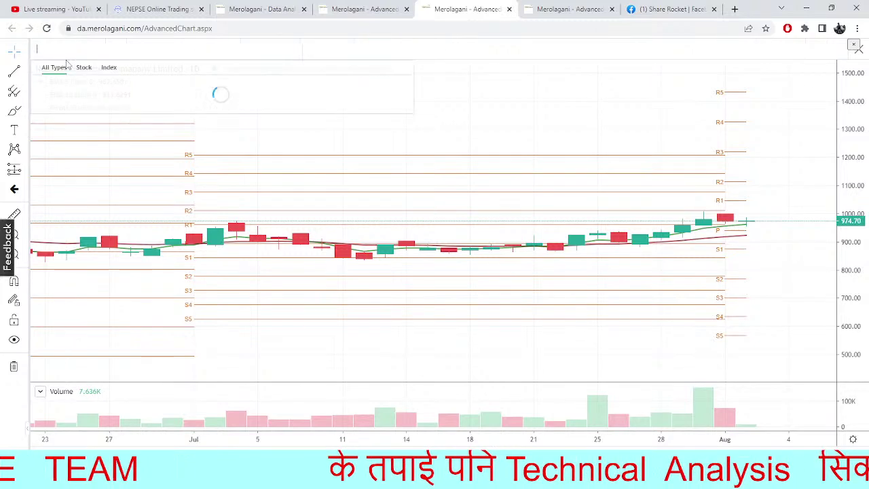
pyautogui.write('CBBL')
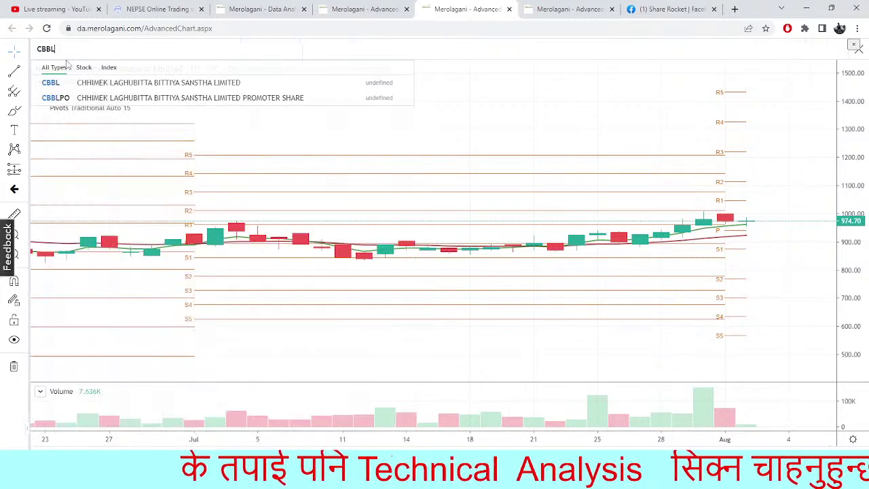
pyautogui.click(104, 82)
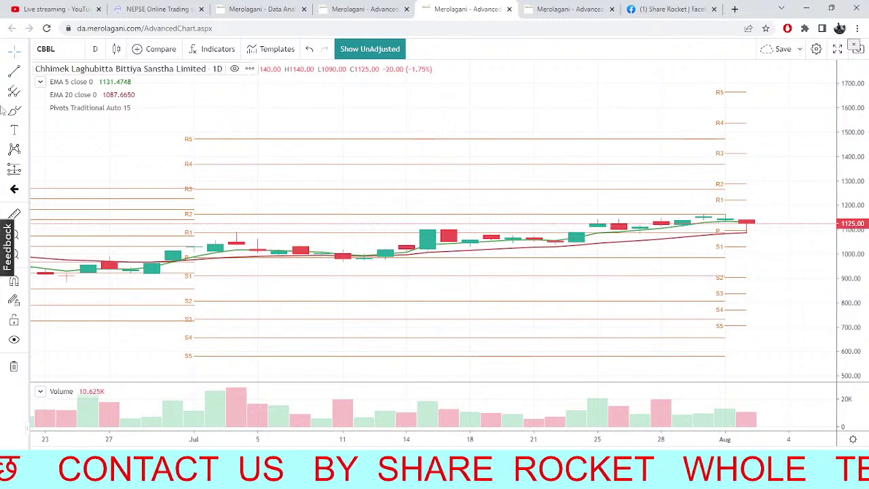
# - Check the NEPSE index in NEPSE TMS and Merolagani Data Analytics, and set the NEPSE chart's interval to 5 minutes
pyautogui.click(157, 9)
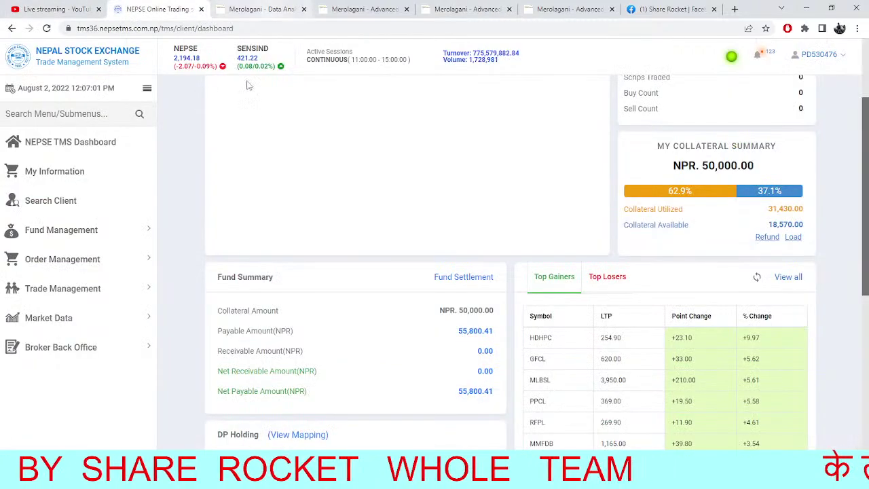
pyautogui.click(262, 7)
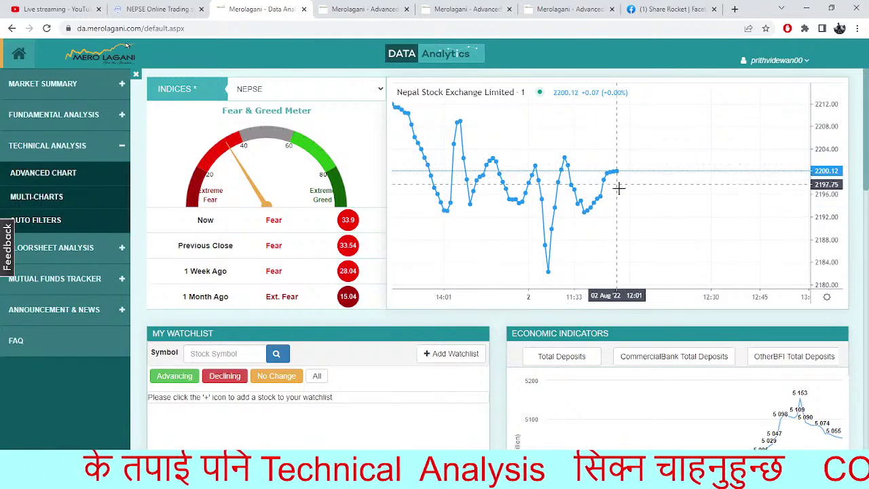
pyautogui.click(372, 8)
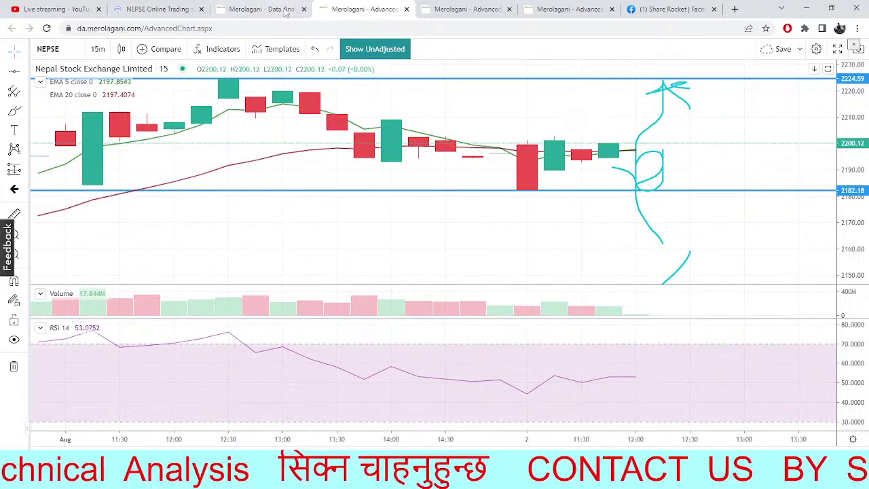
pyautogui.click(98, 49)
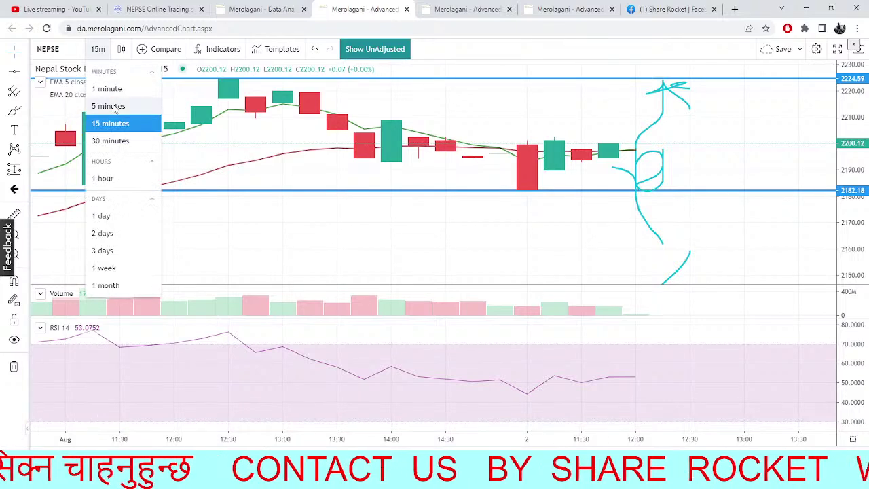
pyautogui.click(112, 104)
pyautogui.scroll(-2, 380, 197)
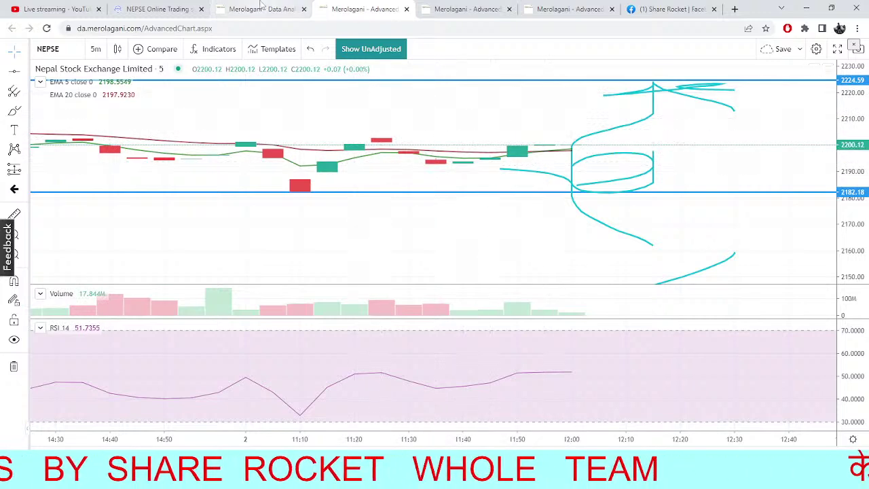
# - Compare the live NEPSE index between Merolagani Data Analytics and the NEPSE TMS dashboard
pyautogui.click(258, 9)
pyautogui.click(160, 9)
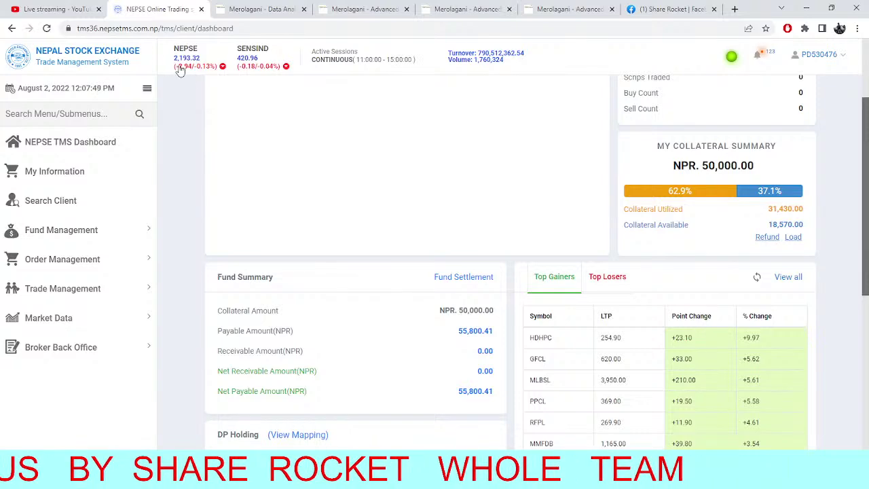
pyautogui.click(280, 8)
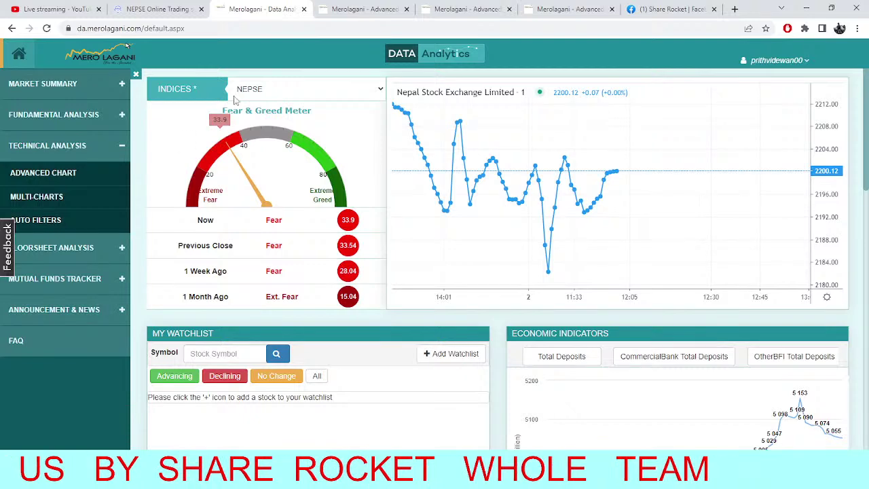
# - Switch to NEPSE TMS, open Market Depth and replace NLIC with BHL to show Balephi Hydropower Limited's top buy and sell orders
pyautogui.click(175, 8)
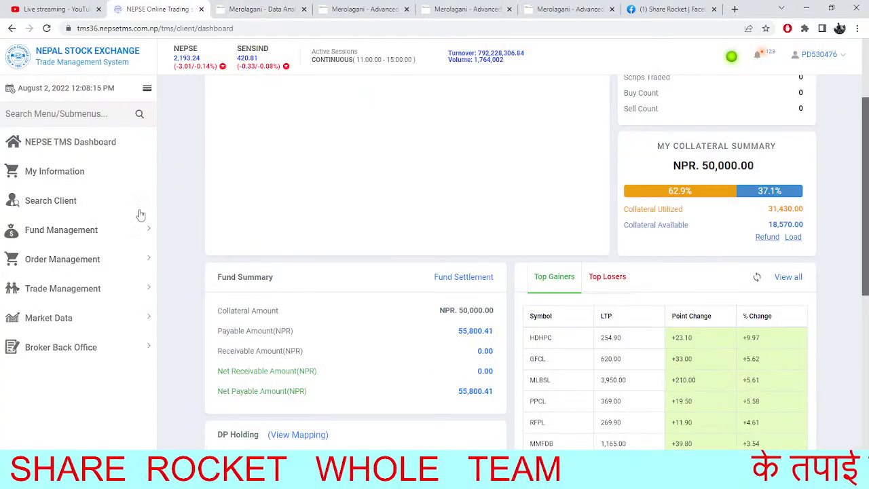
pyautogui.click(102, 265)
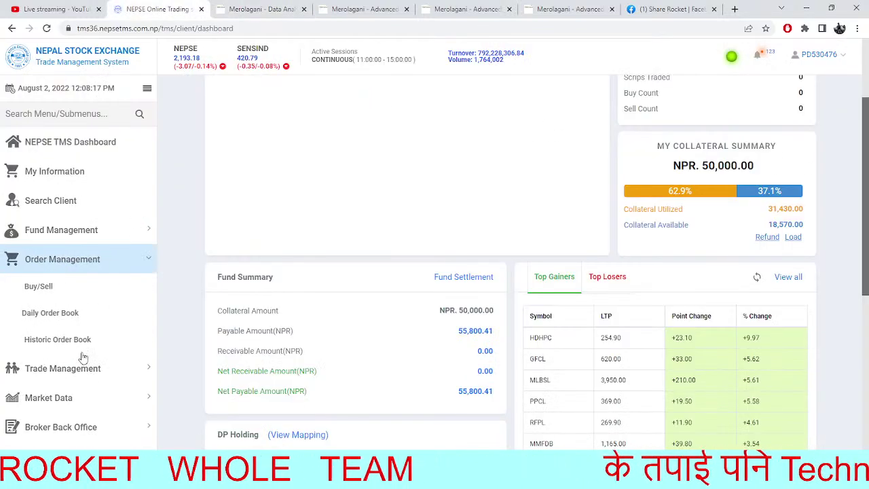
pyautogui.click(86, 397)
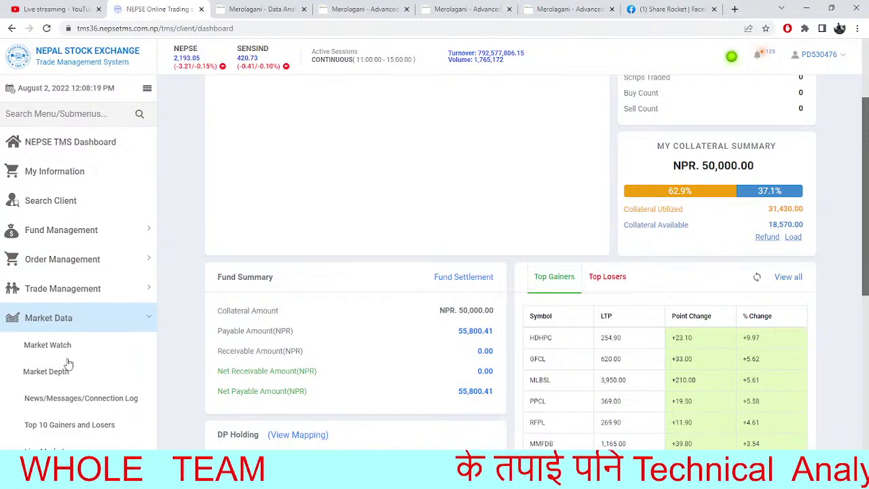
pyautogui.click(47, 372)
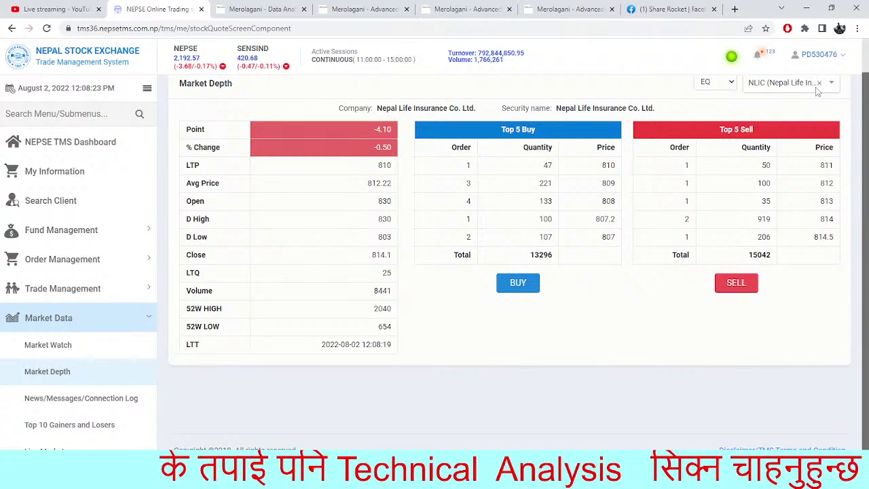
pyautogui.click(819, 84)
pyautogui.write('bhl')
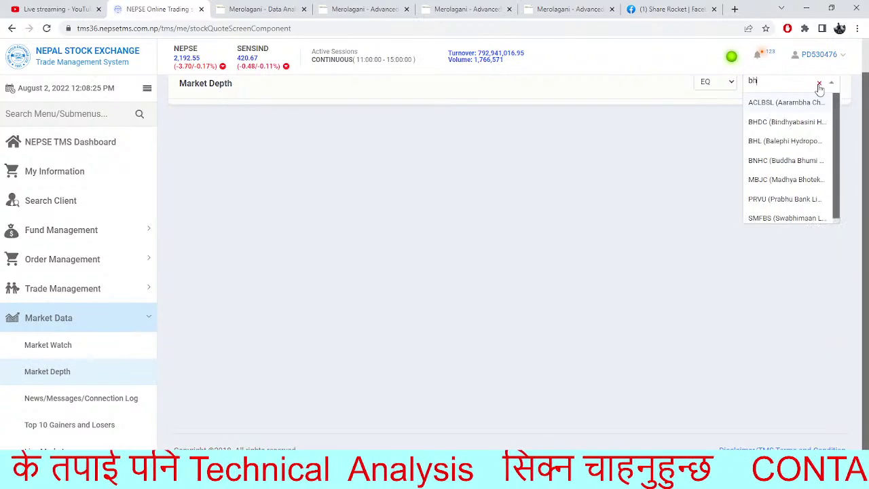
pyautogui.click(812, 104)
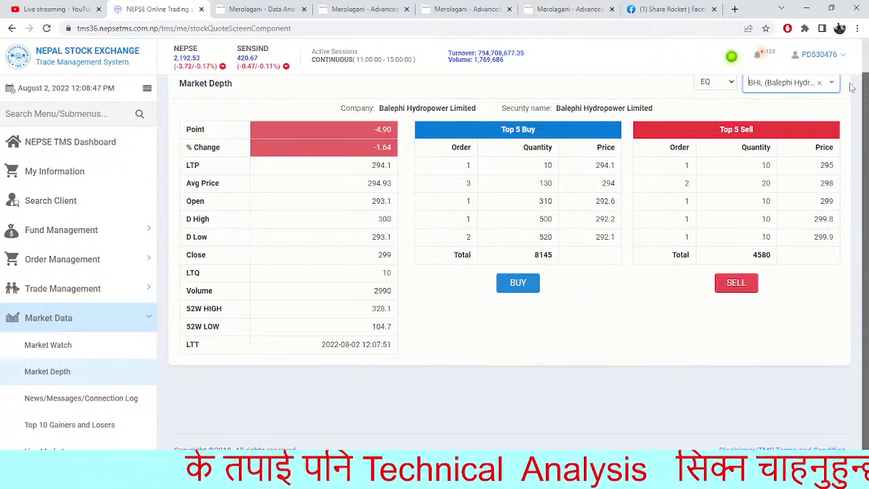
# - Replace BHL with HDL in Market Depth to show Himalayan Distillery Limited's buy and sell orders
pyautogui.click(819, 84)
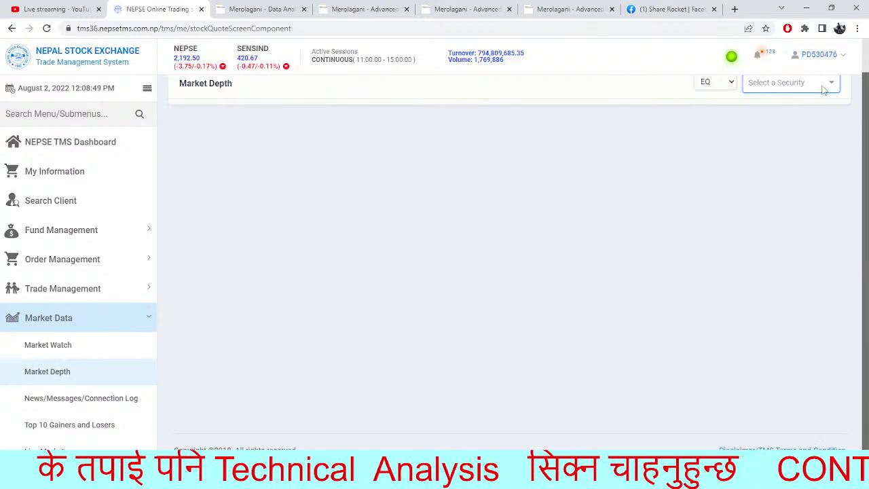
pyautogui.write('hfl')
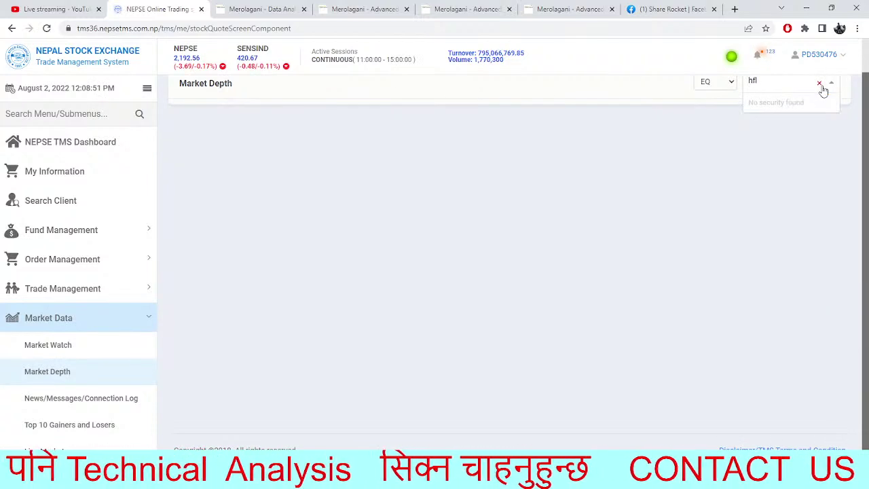
pyautogui.press('BackSpace')
pyautogui.press('BackSpace')
pyautogui.write('d')
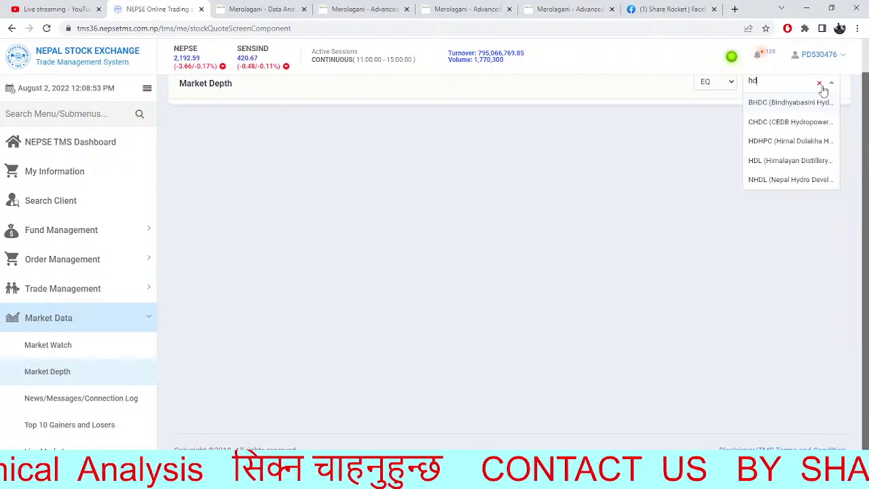
pyautogui.write('l')
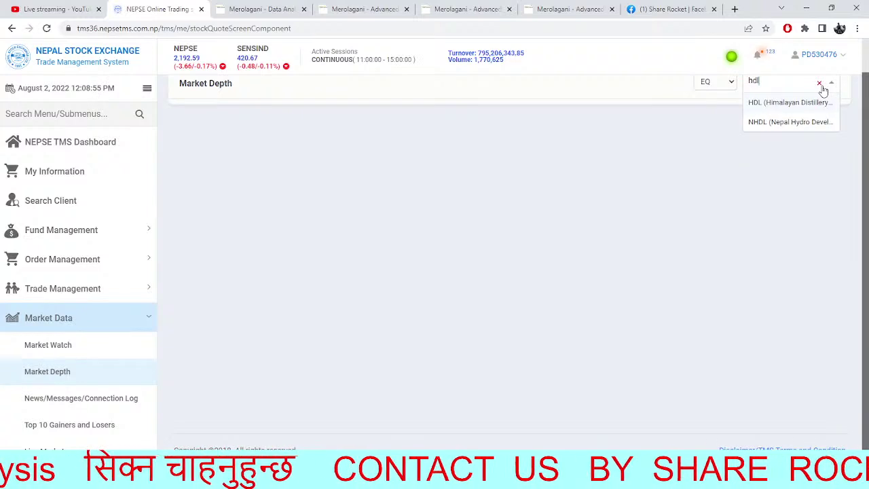
pyautogui.click(781, 104)
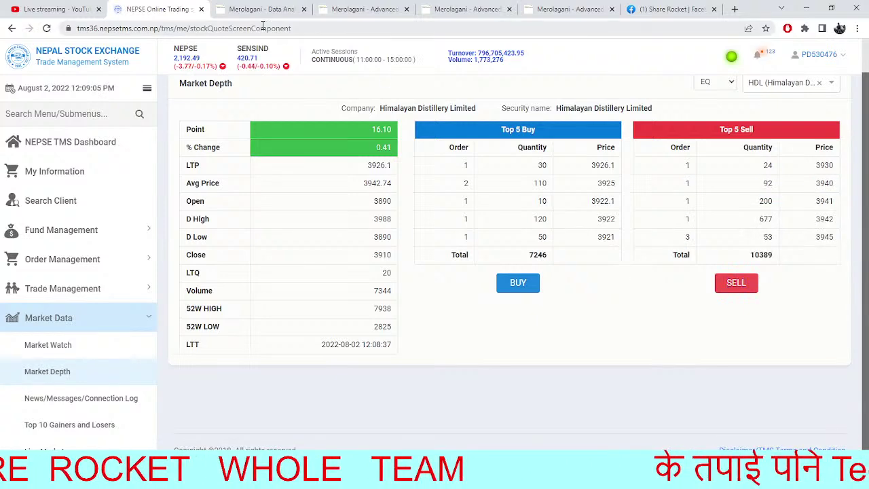
# - Check the NEPSE index in Merolagani Data Analytics and on its 5-minute chart, and return to the CBBL stock chart
pyautogui.click(282, 8)
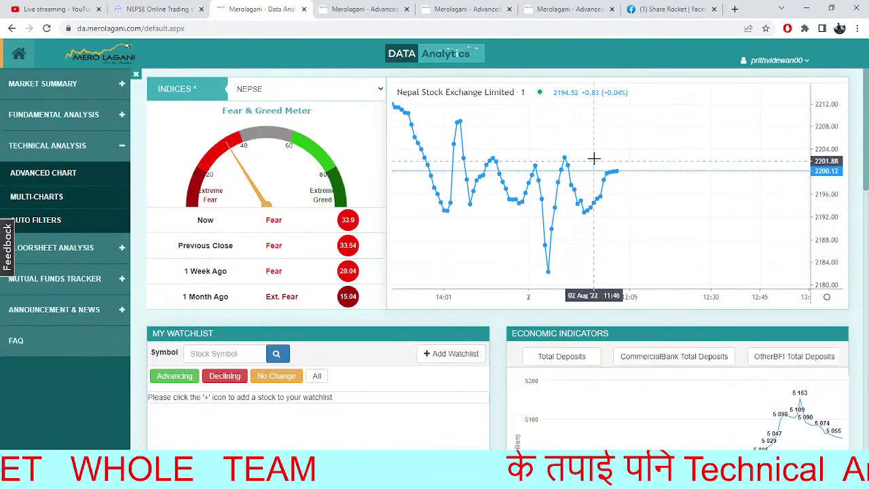
pyautogui.click(375, 4)
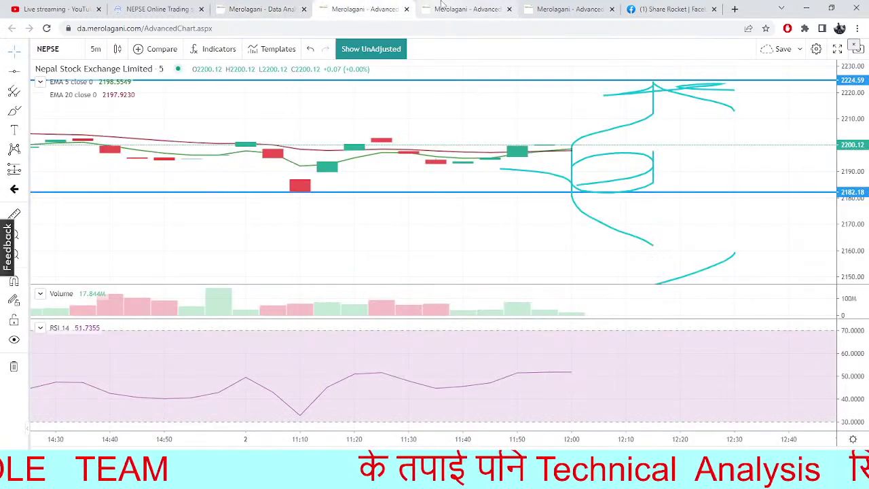
pyautogui.click(442, 7)
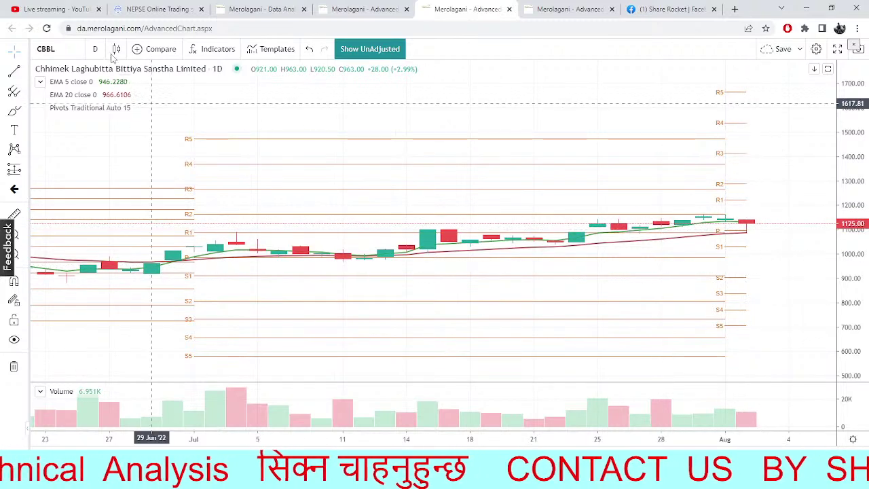
# - Replace CBBL with BPCL on the stock chart to show Butwal Power Company Limited's daily candles
pyautogui.click(70, 51)
pyautogui.press('BackSpace')
pyautogui.press('BackSpace')
pyautogui.press('BackSpace')
pyautogui.press('BackSpace')
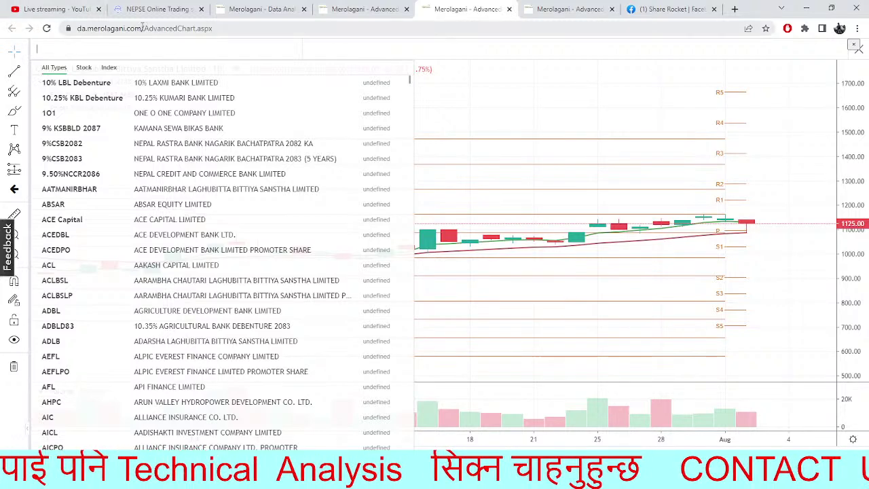
pyautogui.write('BP')
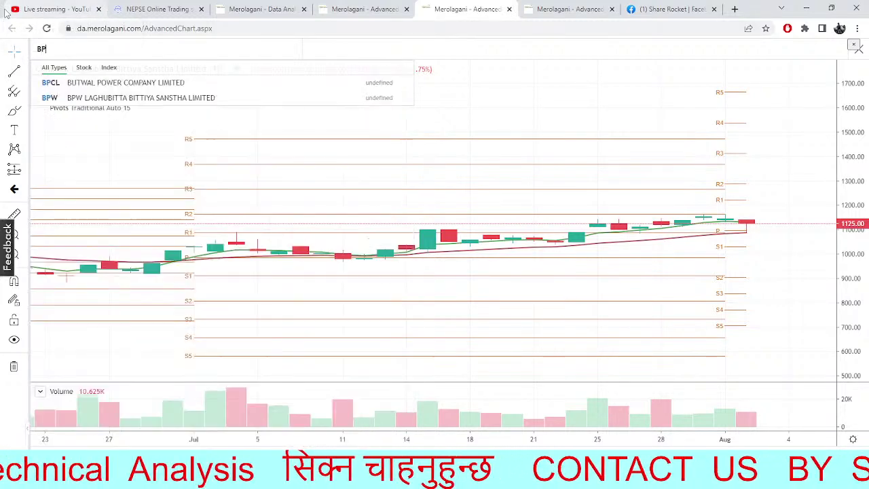
pyautogui.write('CL')
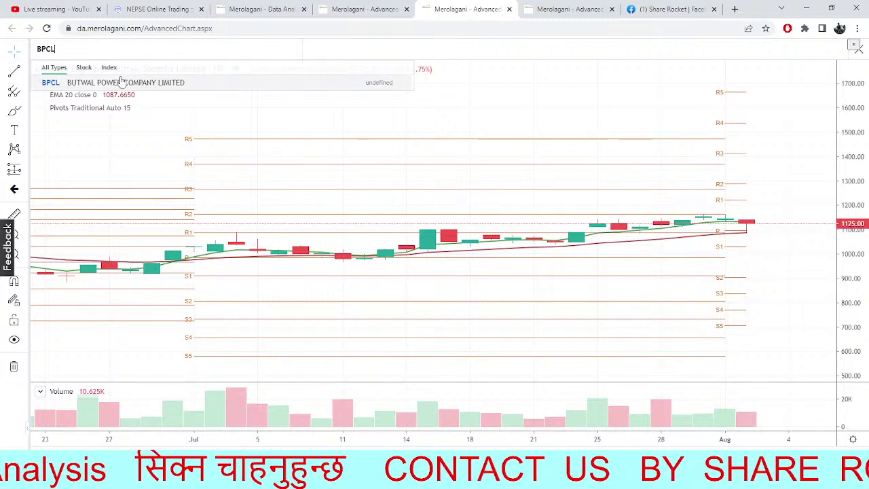
pyautogui.click(120, 82)
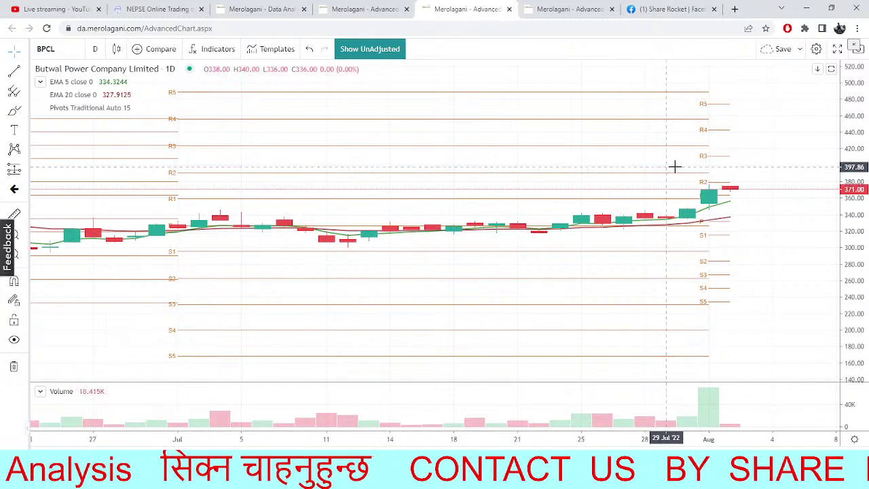
# - Change the daily stock chart from BPCL to PPCL, Panchthar Power Company Limited
pyautogui.click(66, 49)
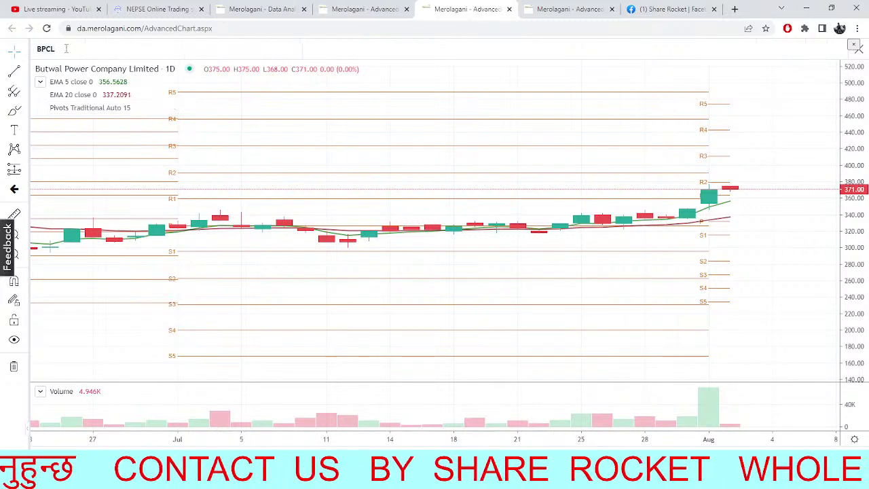
pyautogui.press('BackSpace')
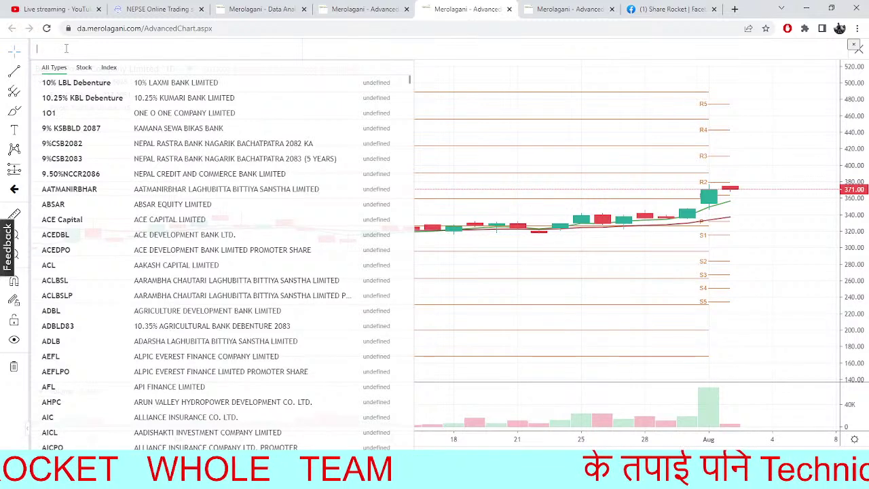
pyautogui.write('PPC')
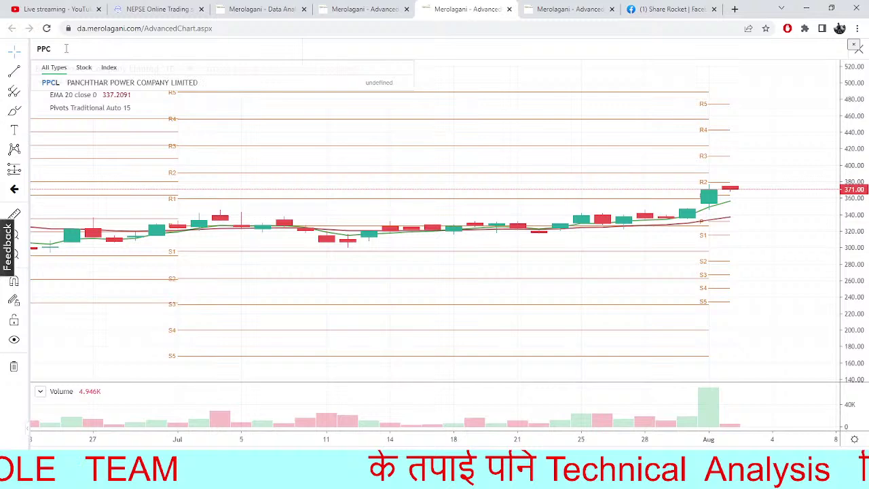
pyautogui.press('Return')
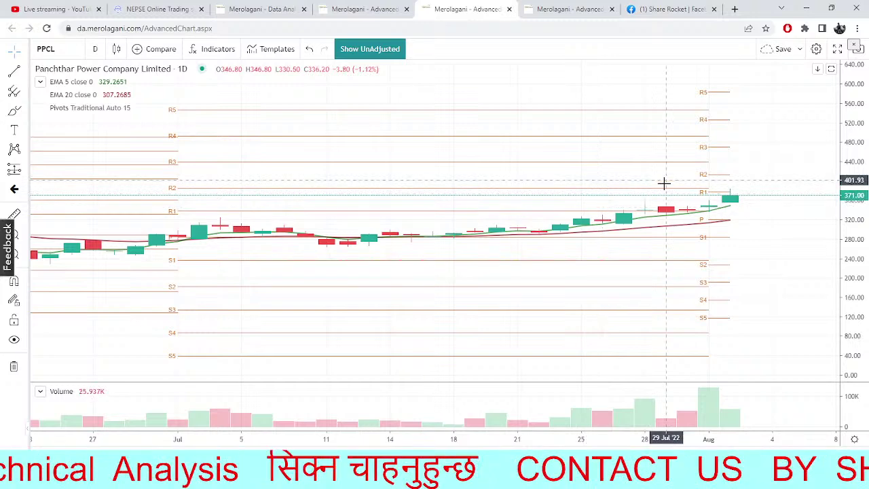
# - Switch to NEPSE TMS and replace HDL with GHL in Market Depth to show Ghalemdi Hydro Limited's orders
pyautogui.hotkey('ctrl', '2')
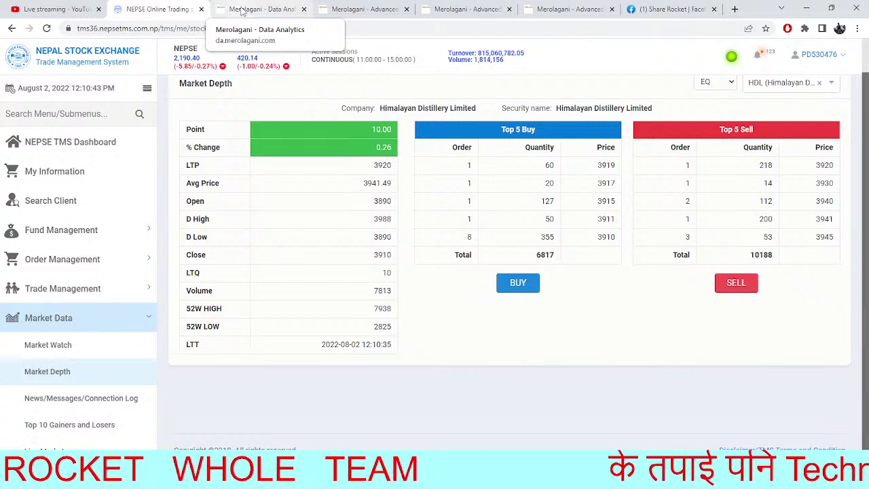
pyautogui.click(820, 85)
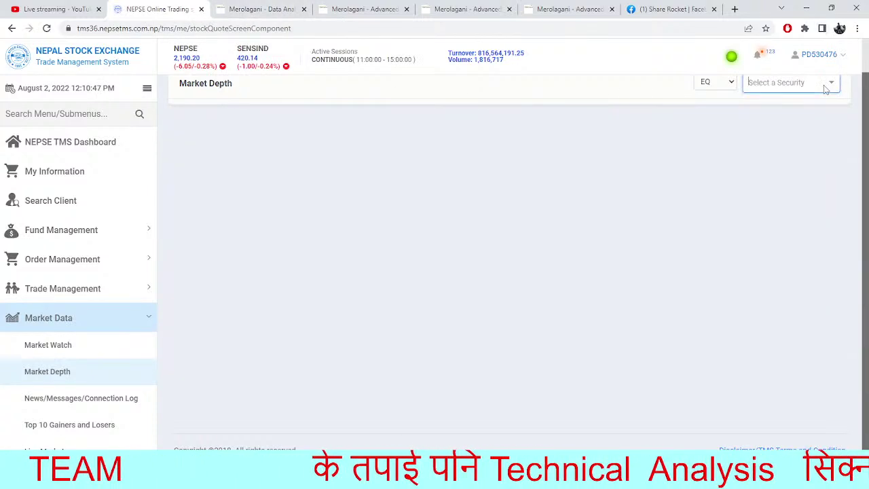
pyautogui.write('ghl')
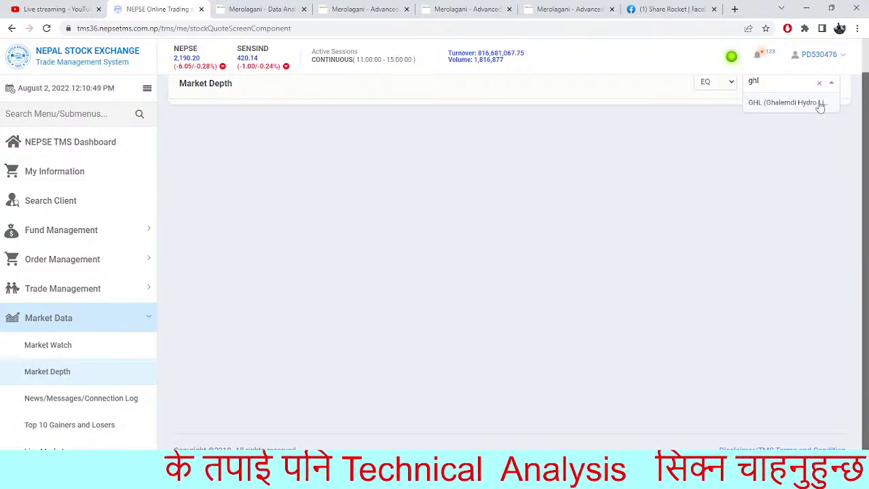
pyautogui.click(788, 102)
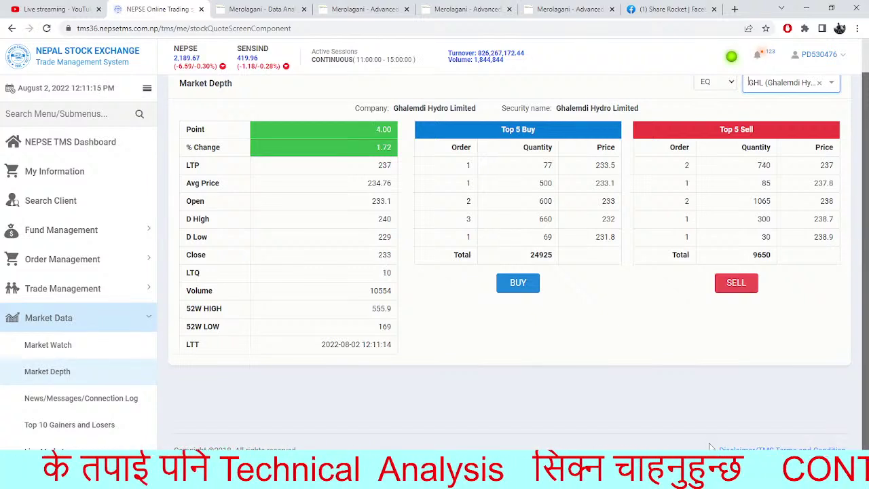
# - Review the NEPSE index in Merolagani Data Analytics and on the 5-minute chart, checking the PPCL chart and GHL market depth in between
pyautogui.click(243, 6)
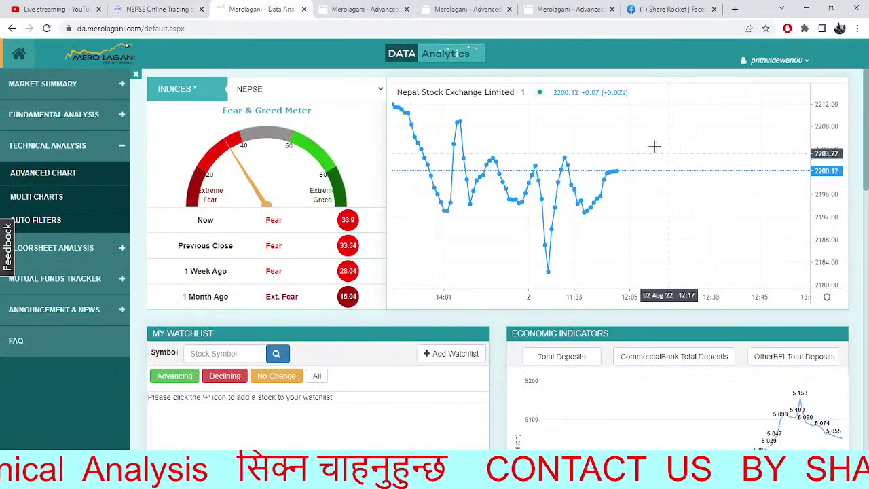
pyautogui.click(358, 8)
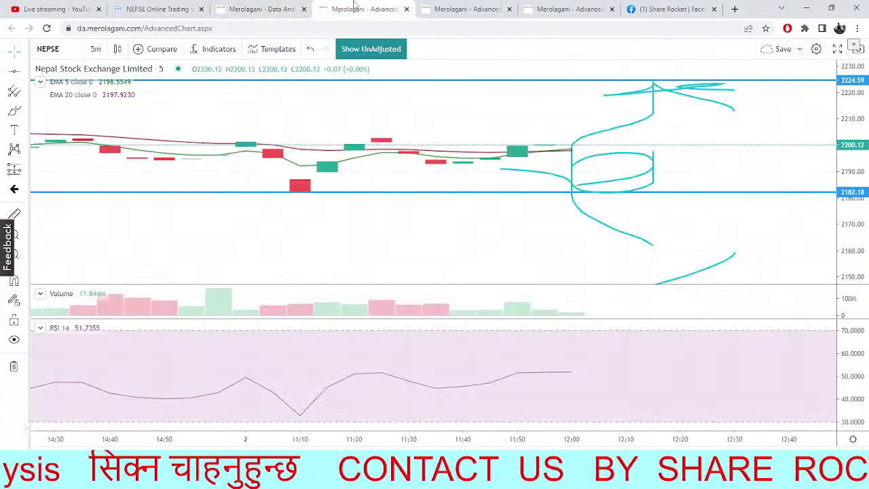
pyautogui.click(489, 10)
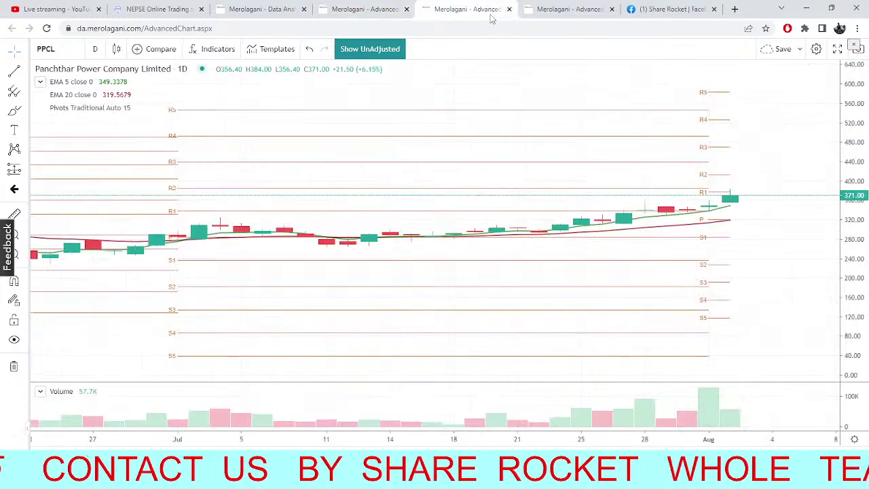
pyautogui.click(160, 8)
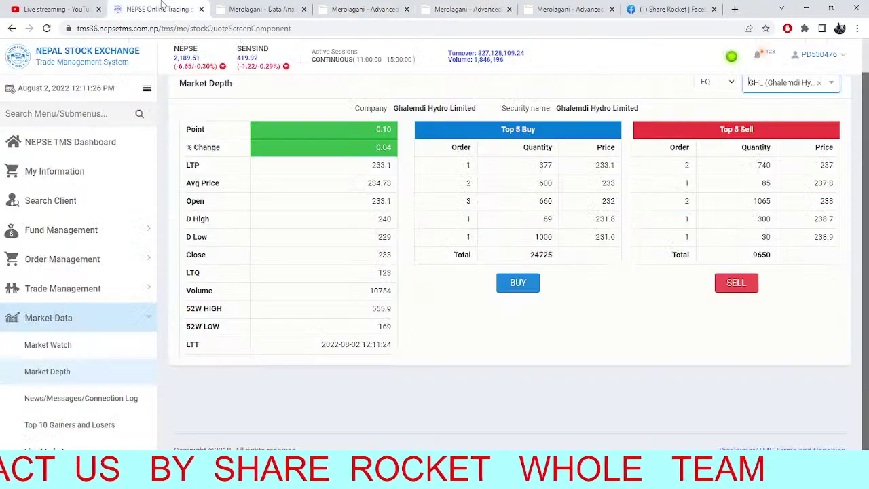
pyautogui.click(268, 7)
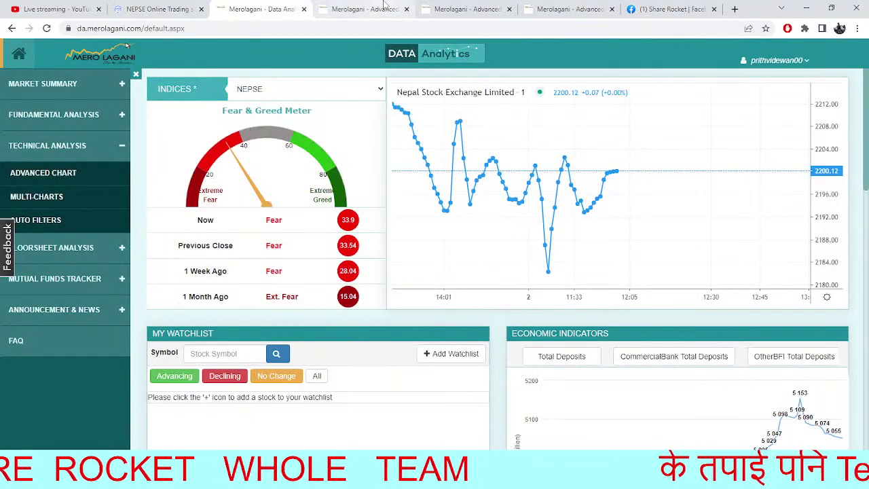
pyautogui.click(385, 7)
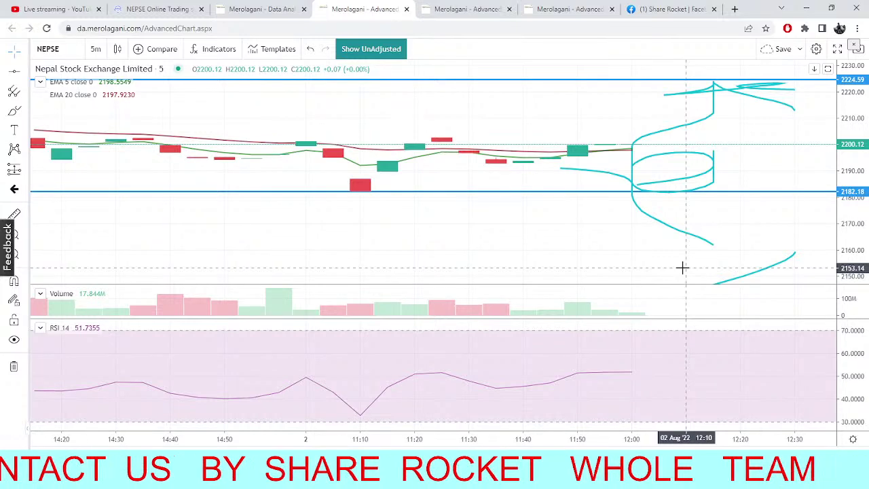
# - Examine the NEPSE index on its daily chart, and return to the PPCL chart to view its earlier candles
pyautogui.click(580, 5)
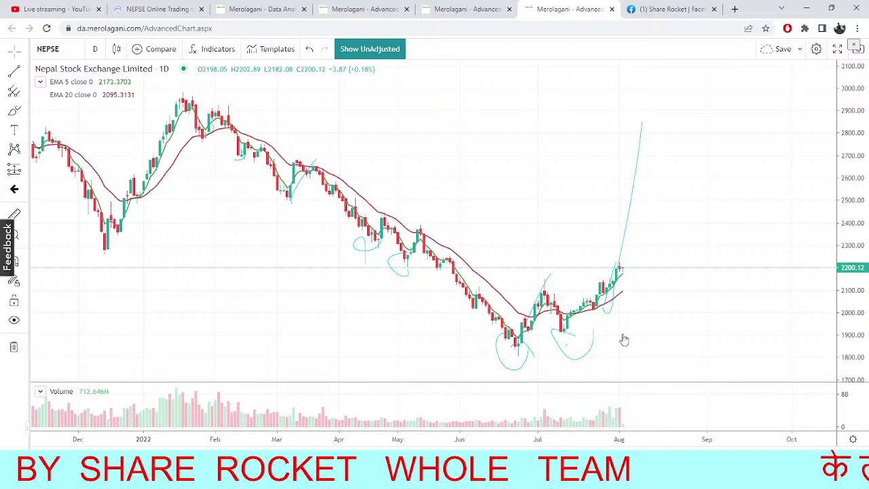
pyautogui.click(477, 6)
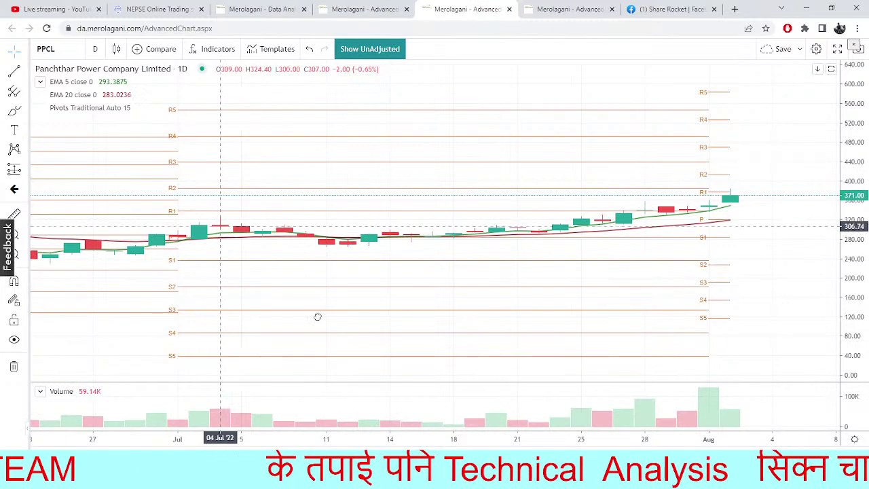
pyautogui.moveTo(316, 316); pyautogui.dragTo(356, 235)
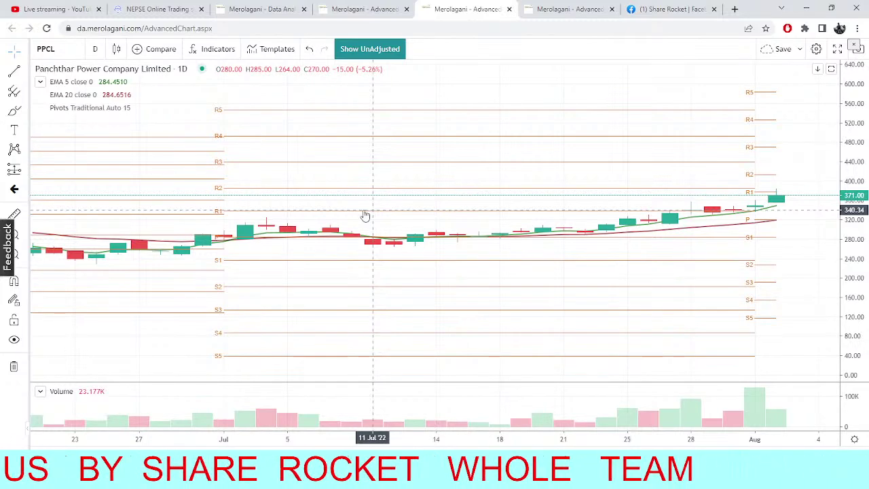
# - Compare the live NEPSE index in NEPSE TMS with Merolagani Data Analytics and the 5-minute NEPSE chart
pyautogui.click(157, 9)
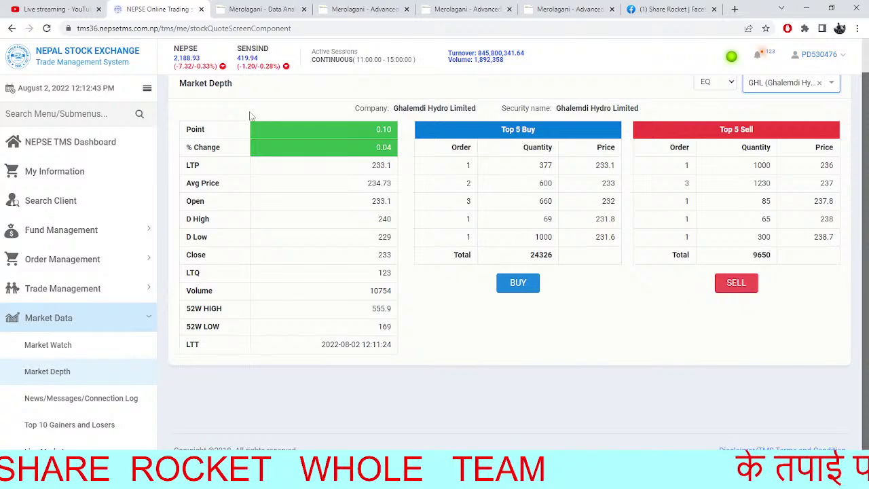
pyautogui.click(270, 7)
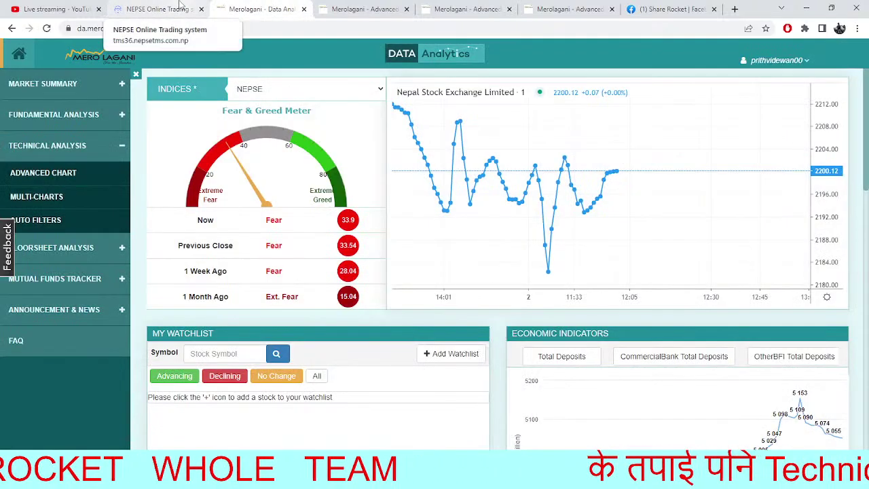
pyautogui.click(180, 7)
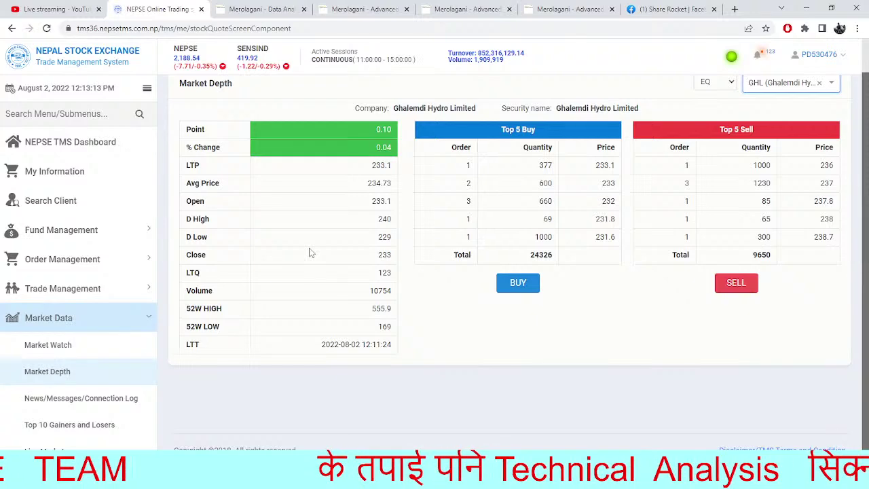
pyautogui.click(238, 9)
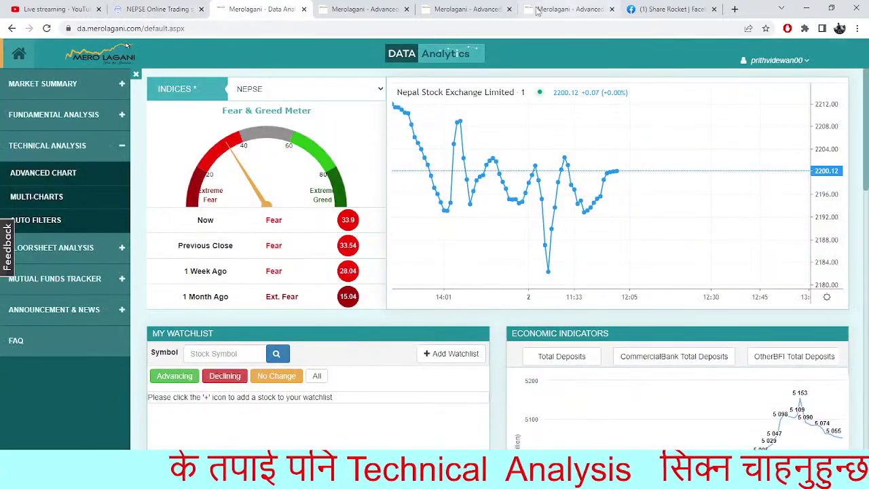
pyautogui.click(363, 9)
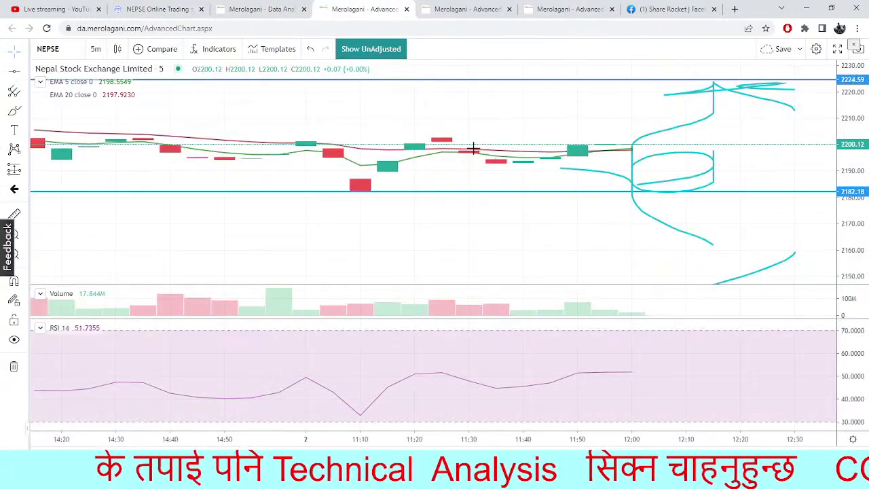
pyautogui.click(188, 6)
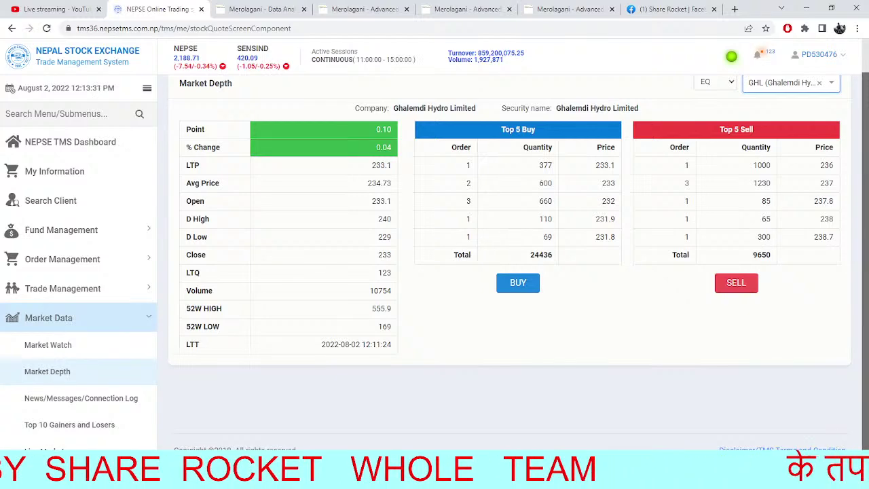
pyautogui.click(238, 8)
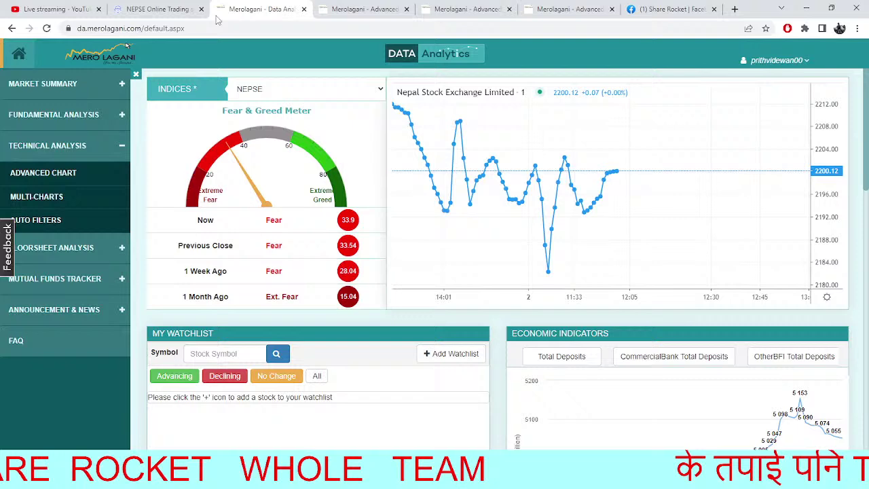
pyautogui.click(156, 9)
pyautogui.click(344, 6)
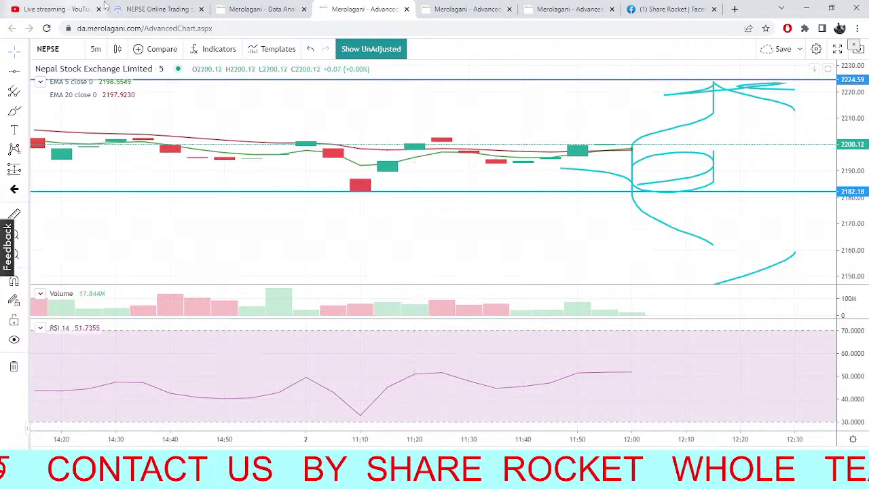
# - Recheck the live NEPSE index in NEPSE TMS against the one-minute index graph in Merolagani Data Analytics
pyautogui.hotkey('ctrl', '2')
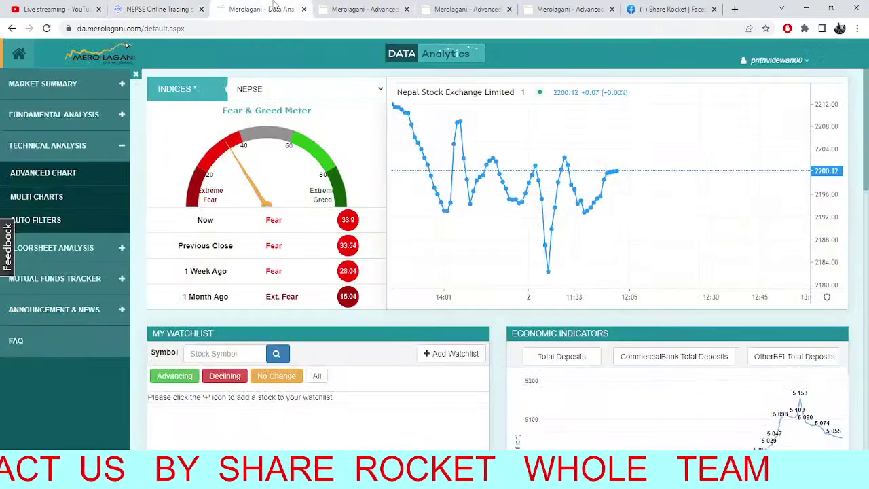
pyautogui.click(277, 8)
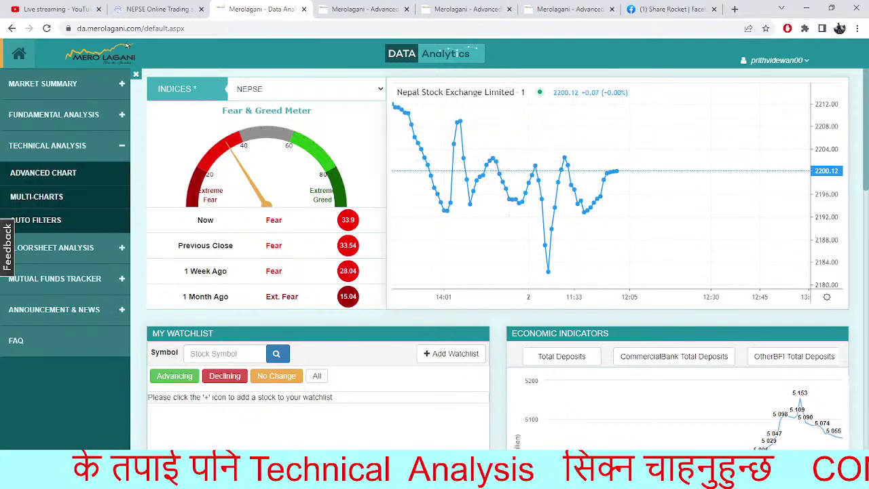
pyautogui.click(133, 8)
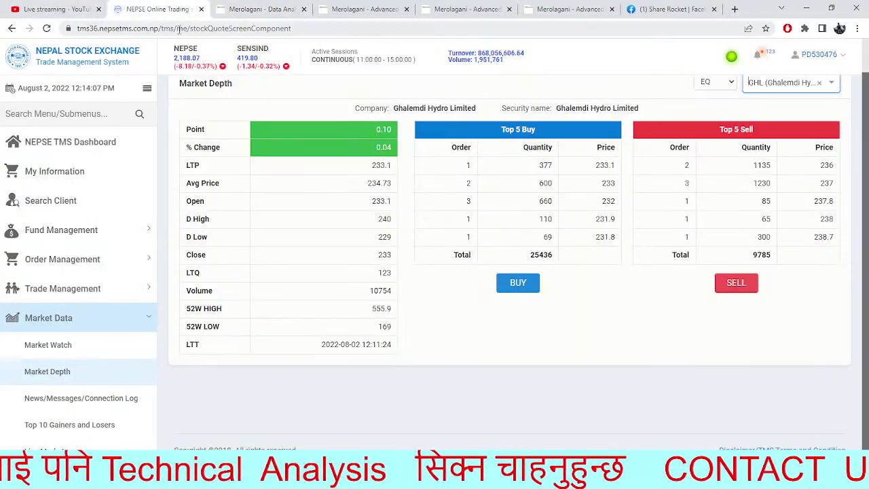
pyautogui.click(225, 8)
pyautogui.click(156, 9)
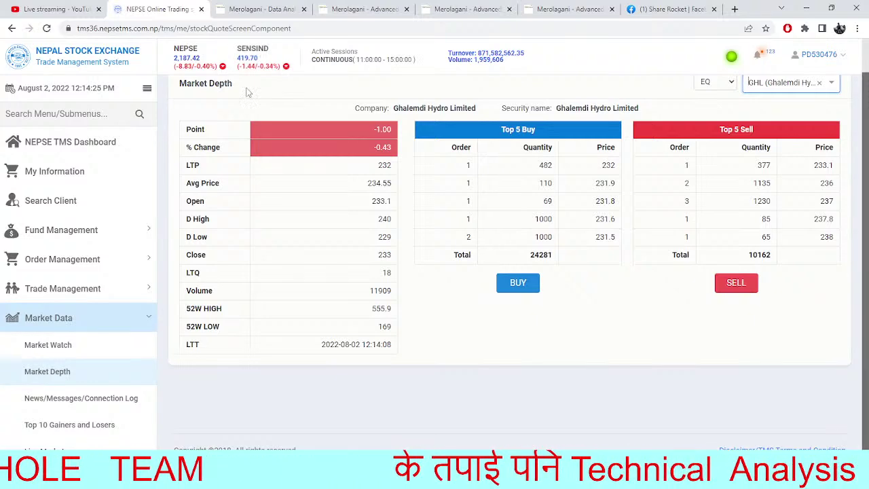
pyautogui.click(279, 7)
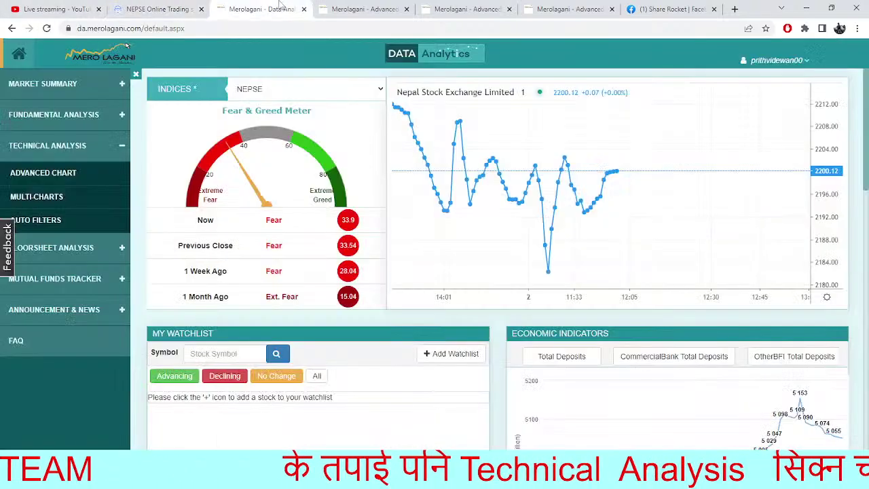
pyautogui.click(190, 10)
pyautogui.click(264, 6)
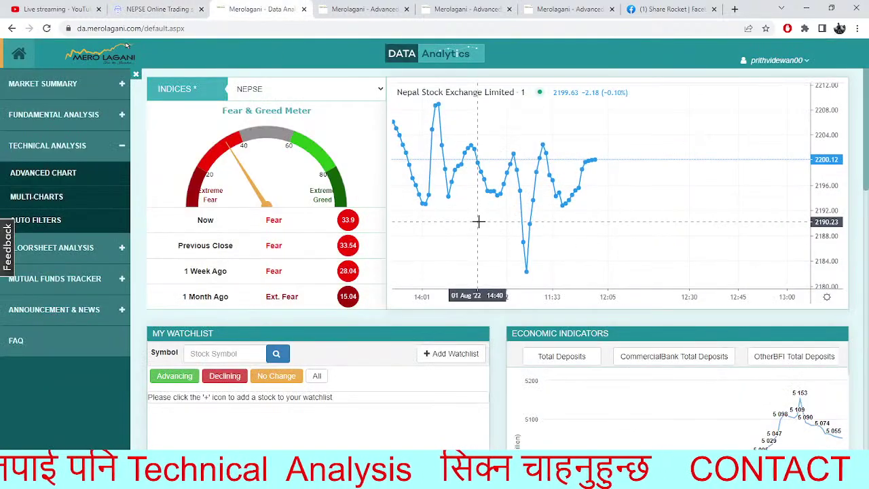
# - Review the recent candles on the 5-minute NEPSE index chart, checking the PPCL daily chart in between
pyautogui.click(364, 9)
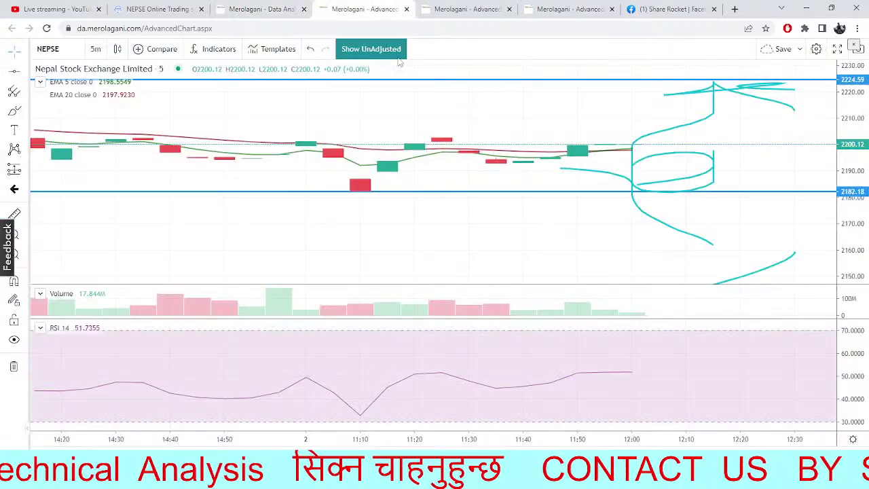
pyautogui.click(433, 6)
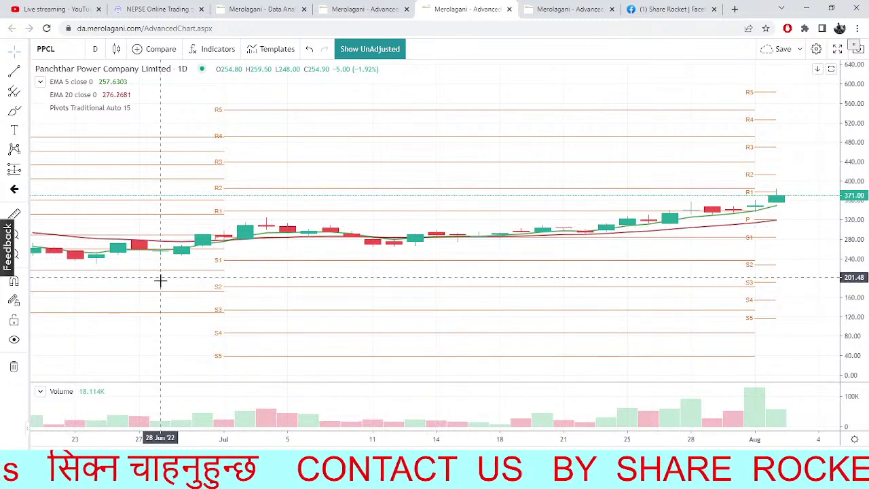
pyautogui.moveTo(159, 281); pyautogui.dragTo(266, 298)
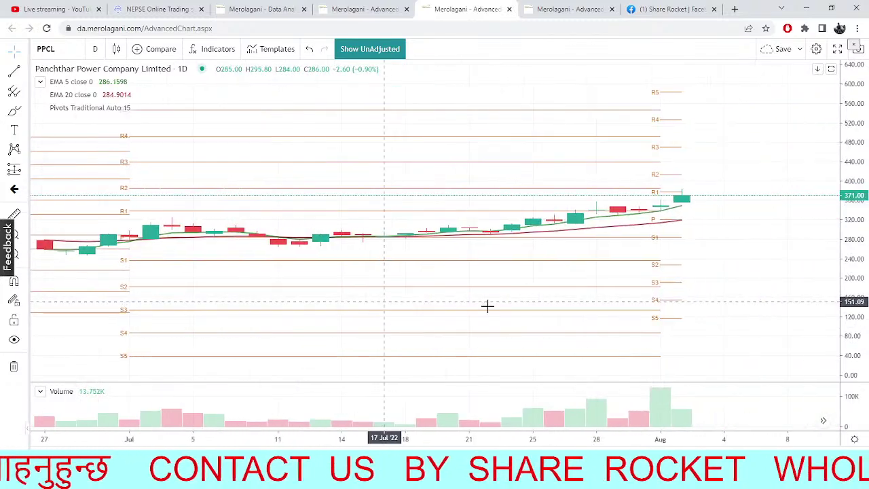
pyautogui.click(364, 9)
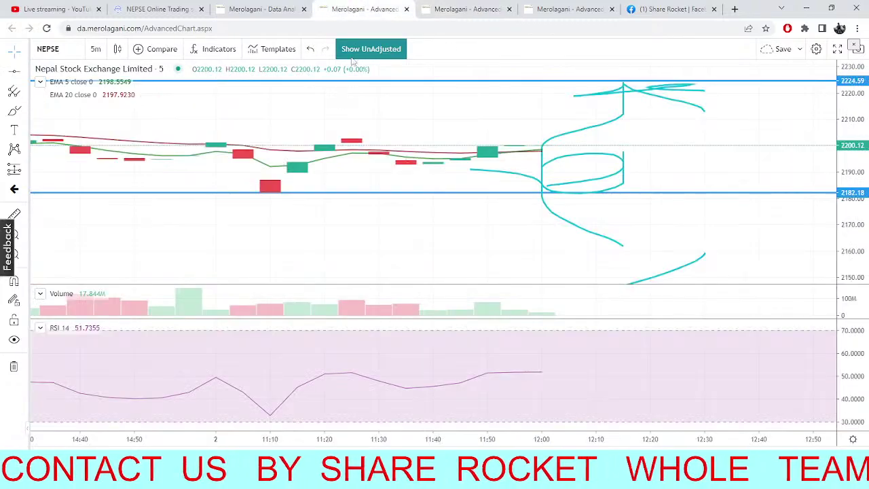
pyautogui.hscroll(-5, 512, 248)
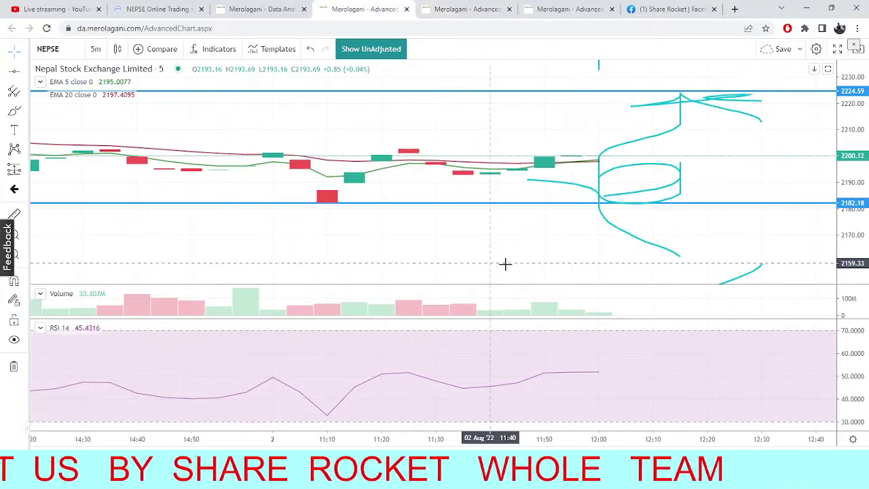
pyautogui.hscroll(-3, 376, 227)
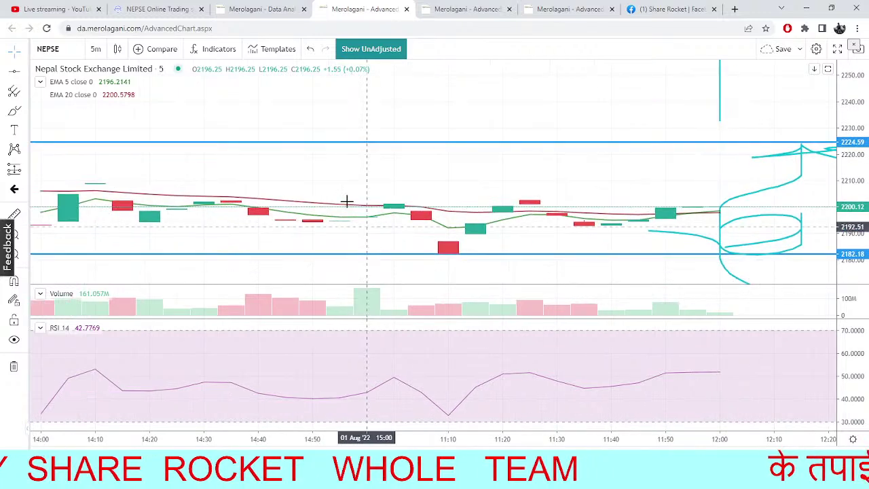
pyautogui.hscroll(3, 351, 242)
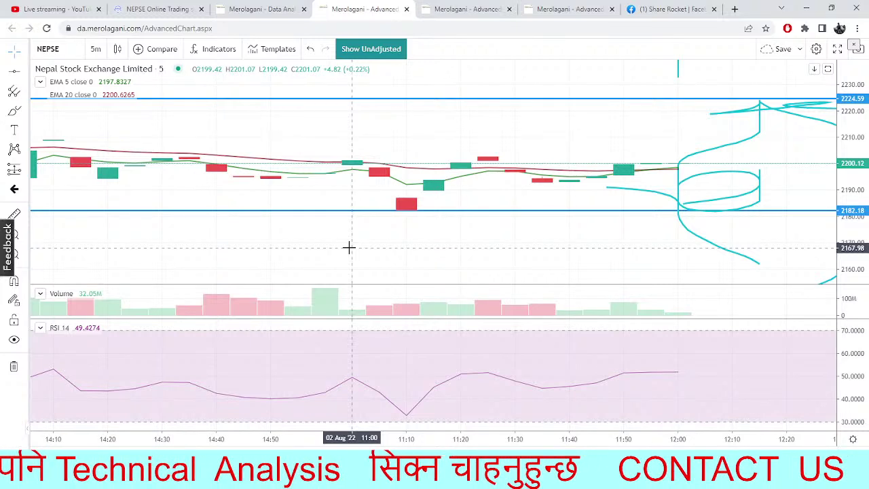
# - Check the live NEPSE index in NEPSE TMS against the Merolagani Data Analytics graph and the 5-minute NEPSE chart
pyautogui.click(140, 10)
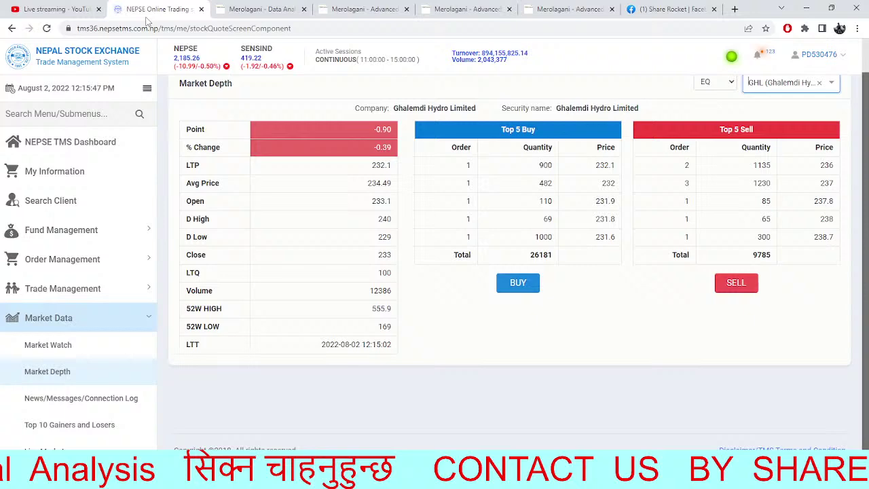
pyautogui.click(287, 7)
pyautogui.click(177, 9)
pyautogui.click(264, 7)
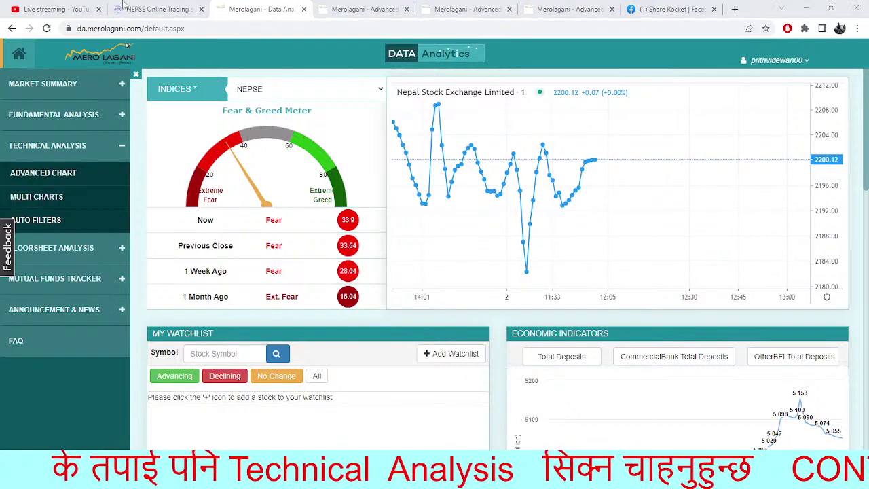
pyautogui.click(394, 8)
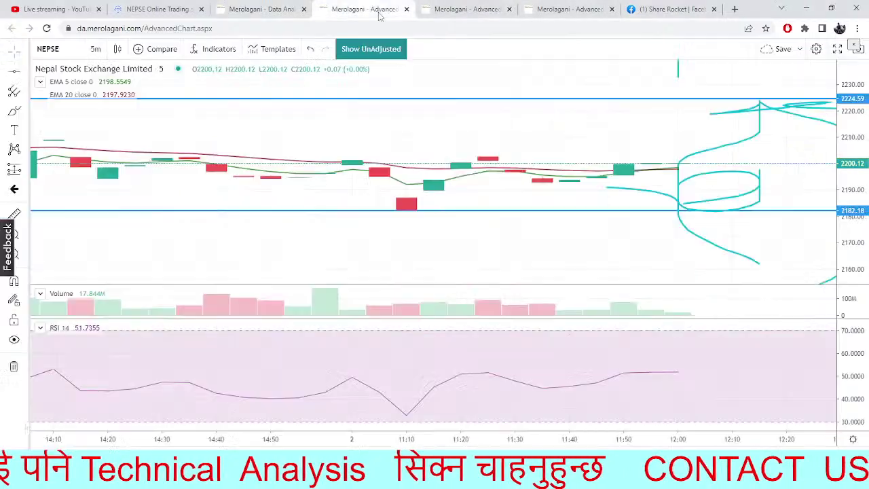
# - Switch the PPCL daily chart to SLBSL, Samudayik Laghubitta Bittiya Sanstha Limited
pyautogui.click(428, 7)
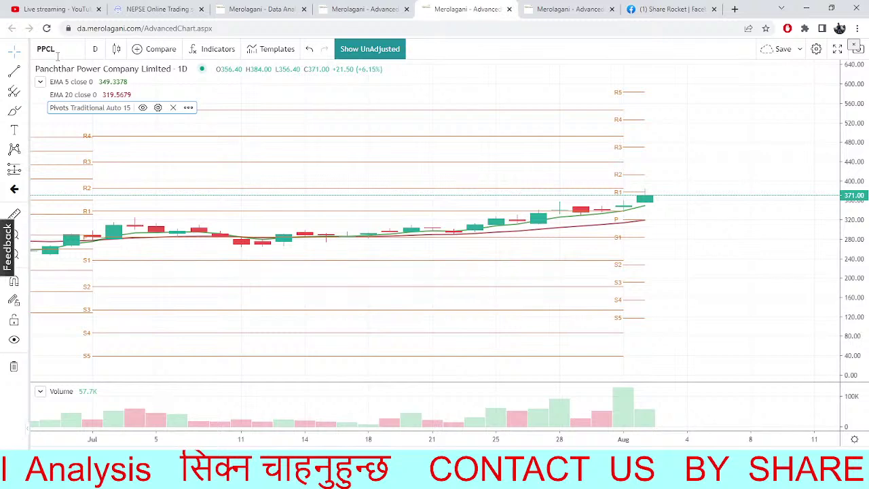
pyautogui.click(58, 55)
pyautogui.write('SL')
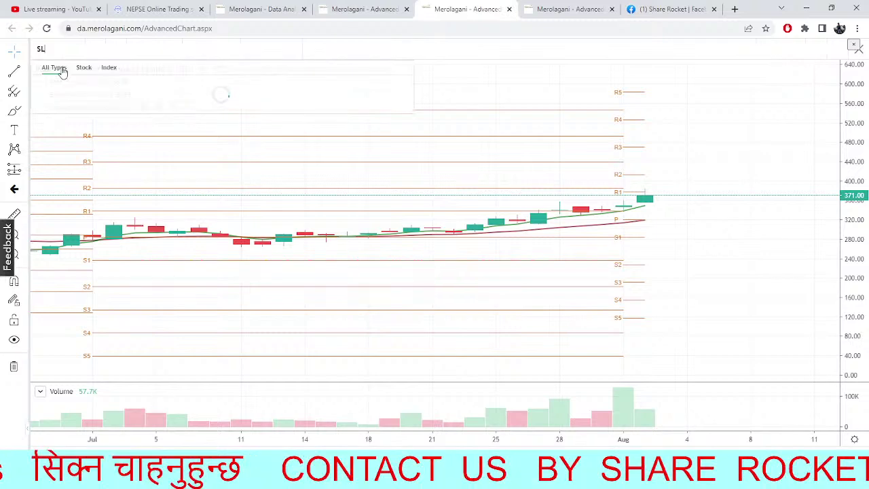
pyautogui.write('NS')
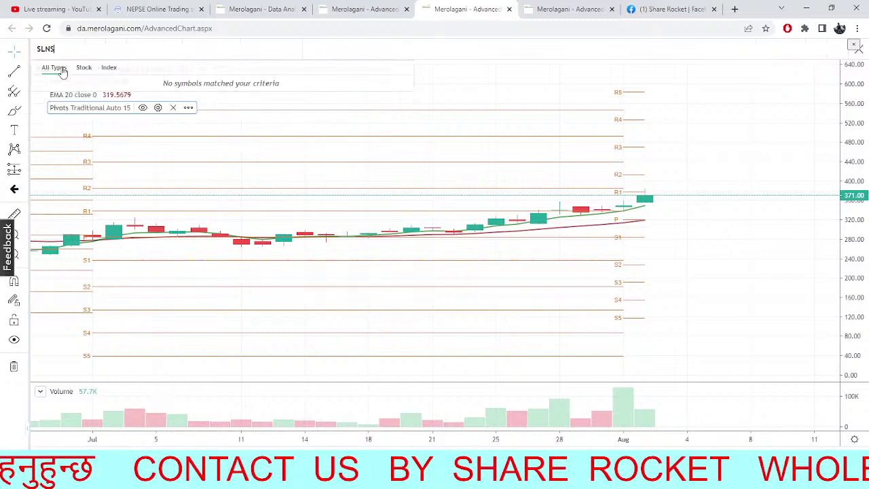
pyautogui.press('BackSpace')
pyautogui.press('BackSpace')
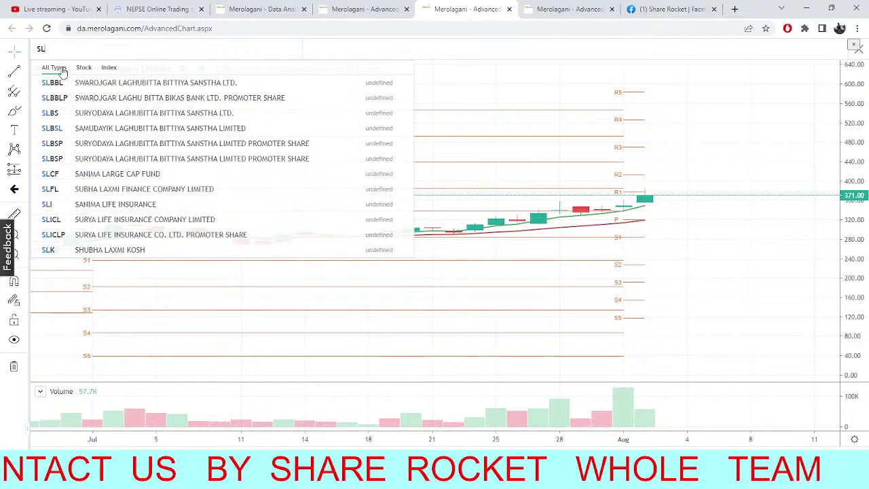
pyautogui.write('BSL')
pyautogui.click(100, 82)
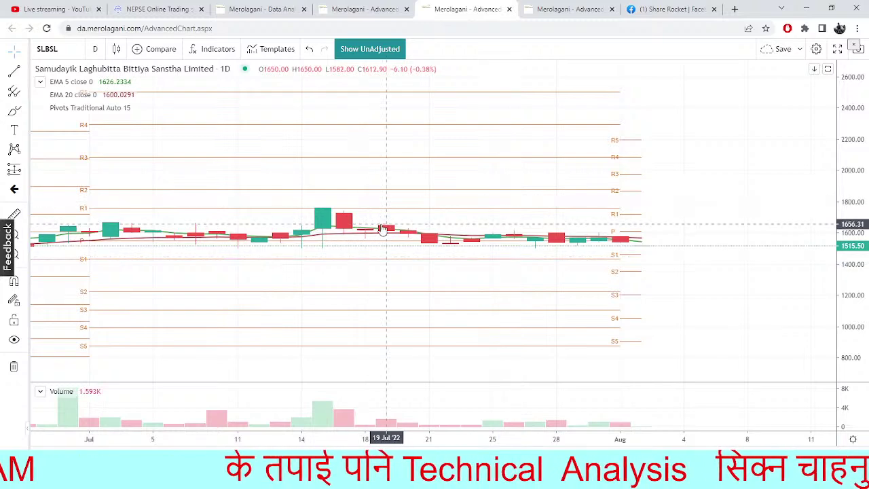
# - Examine the June and July candles against the pivot levels on the SLBSL daily chart
pyautogui.moveTo(383, 276); pyautogui.dragTo(433, 174)
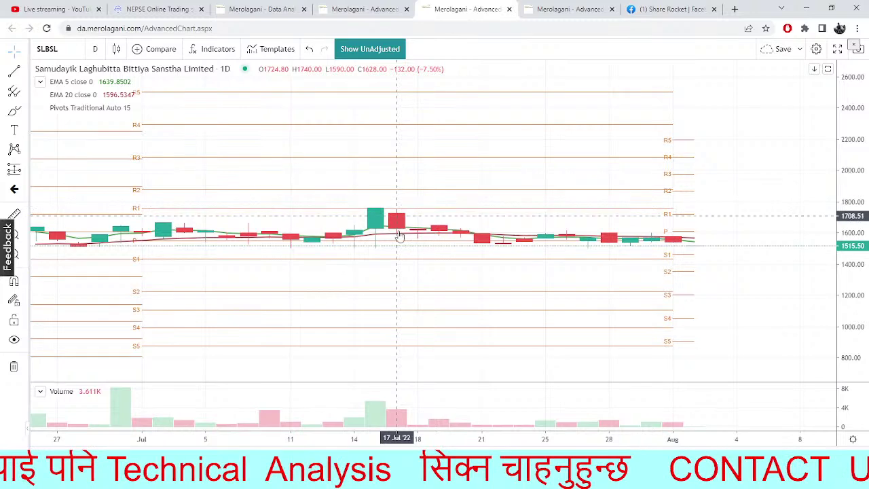
pyautogui.moveTo(398, 235); pyautogui.dragTo(604, 224)
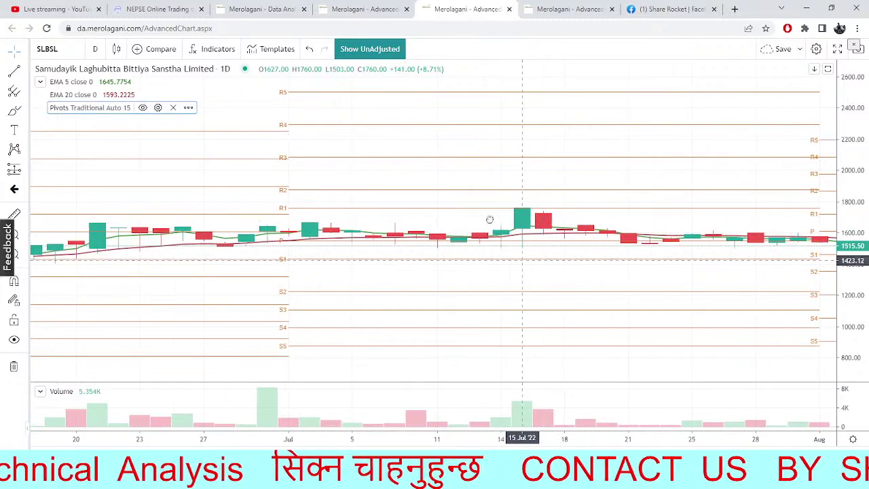
pyautogui.moveTo(491, 223); pyautogui.dragTo(414, 180)
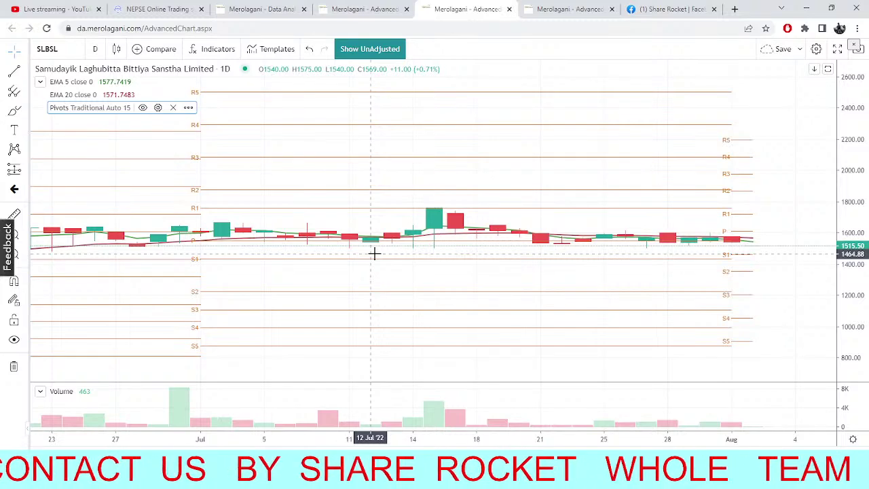
# - Switch to NEPSE TMS and show the market depth of NGPL (Ngadi Group Power Ltd.) instead of GHL
pyautogui.click(143, 9)
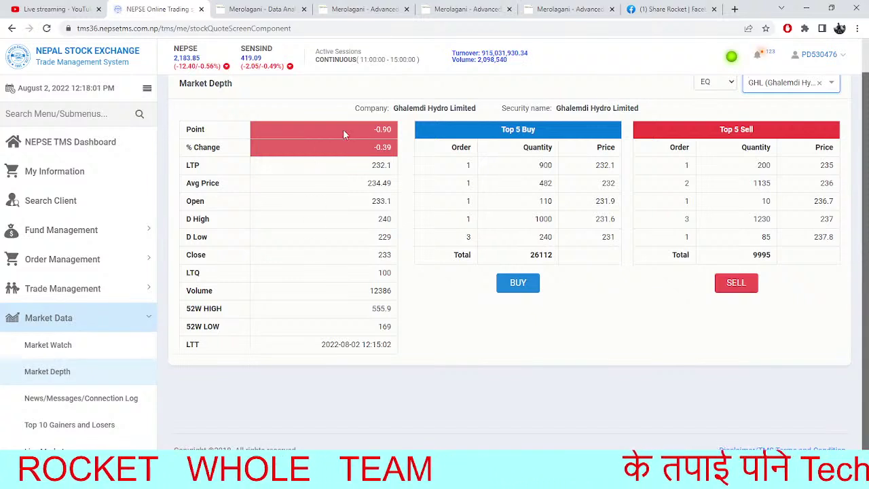
pyautogui.click(820, 83)
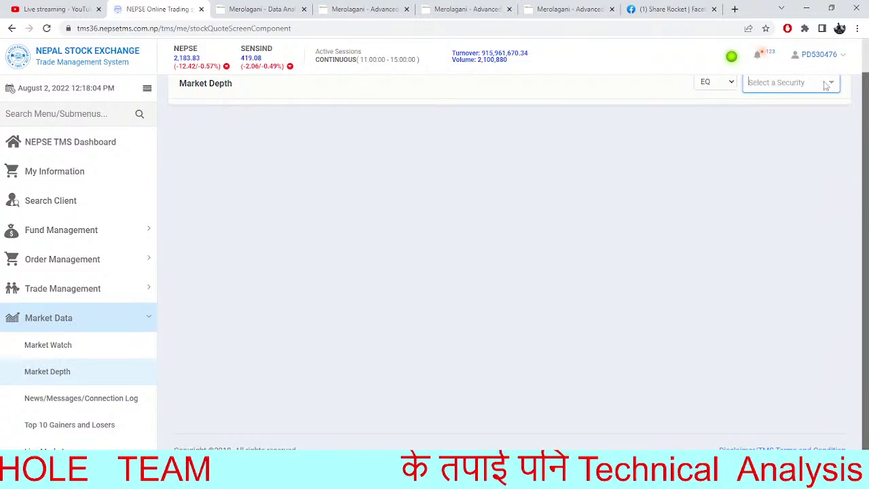
pyautogui.click(778, 82)
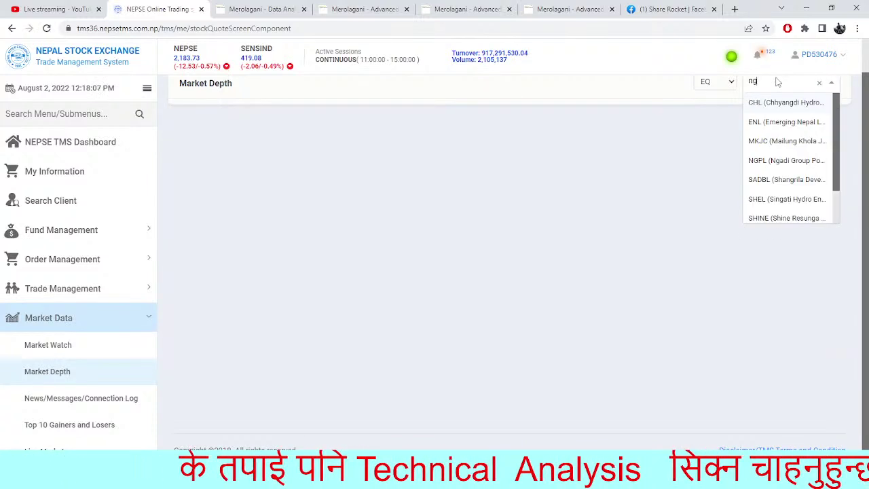
pyautogui.write('ngpl')
pyautogui.click(786, 102)
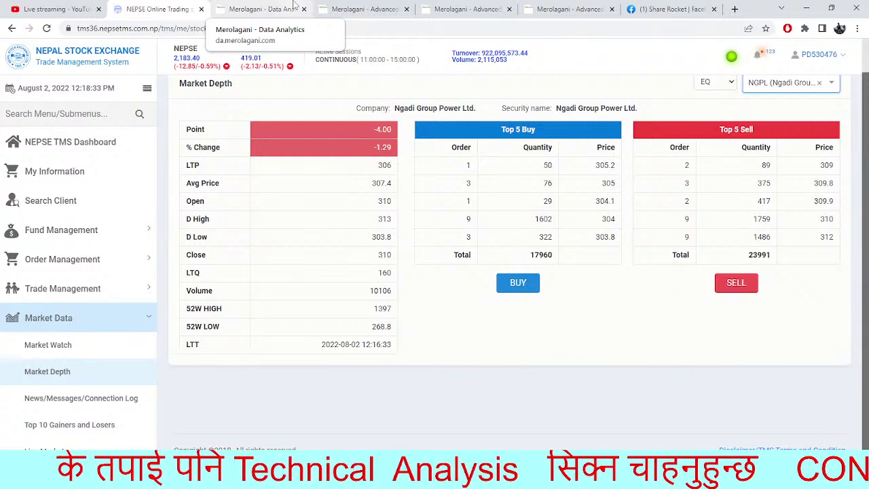
# - Review the NEPSE index in Merolagani Data Analytics and on its daily chart, glancing at the SLBSL chart in between
pyautogui.click(266, 8)
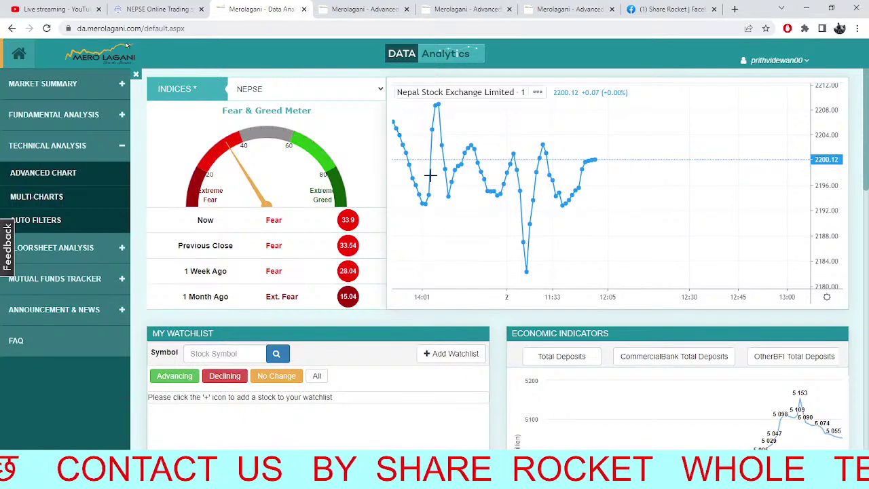
pyautogui.click(360, 9)
pyautogui.click(491, 12)
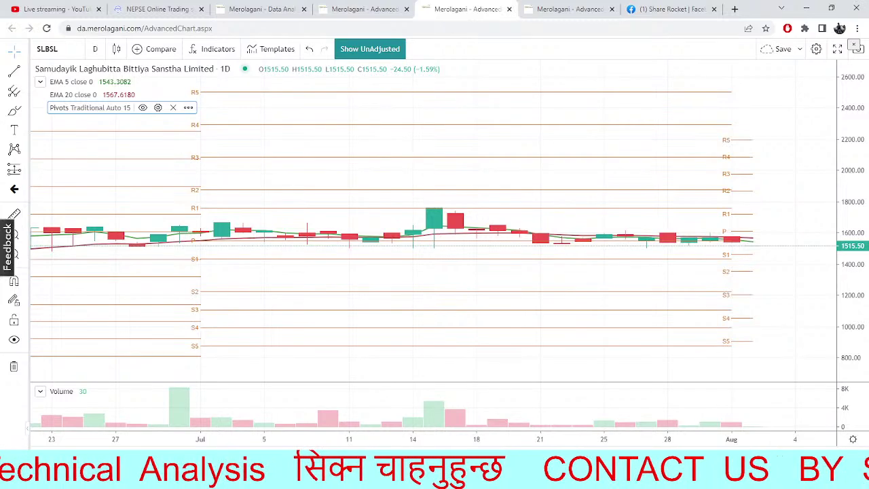
pyautogui.click(545, 6)
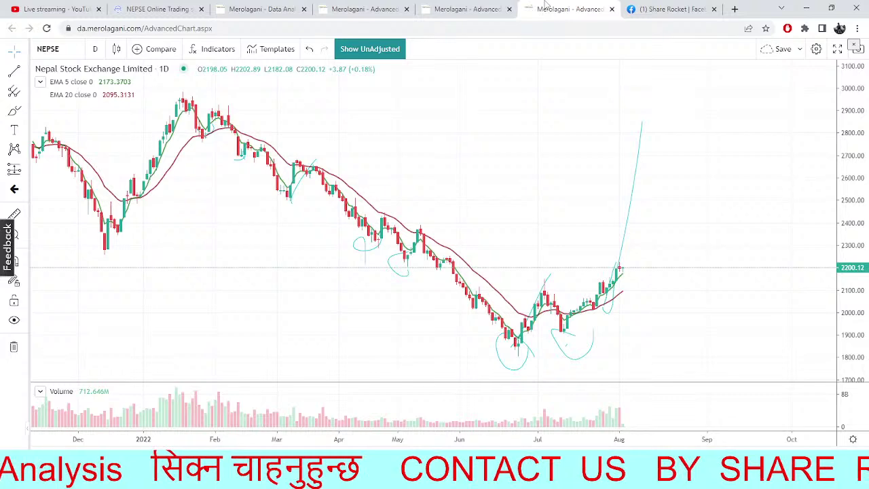
pyautogui.click(497, 9)
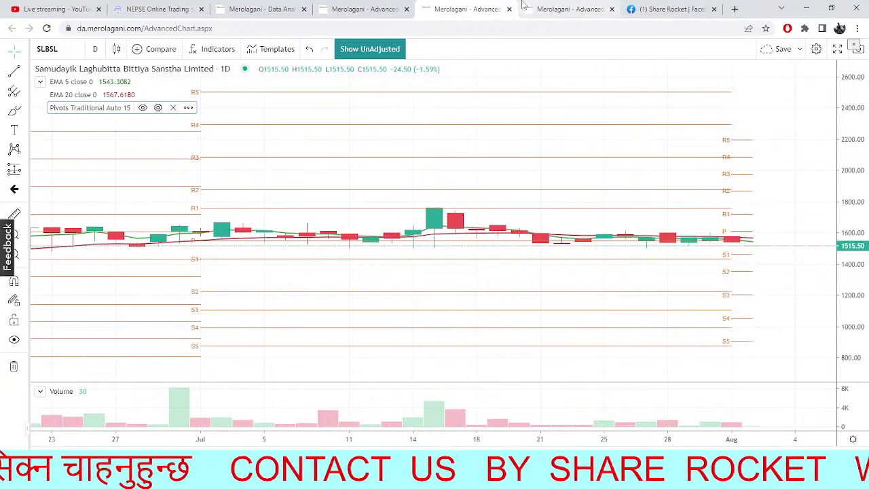
pyautogui.click(560, 16)
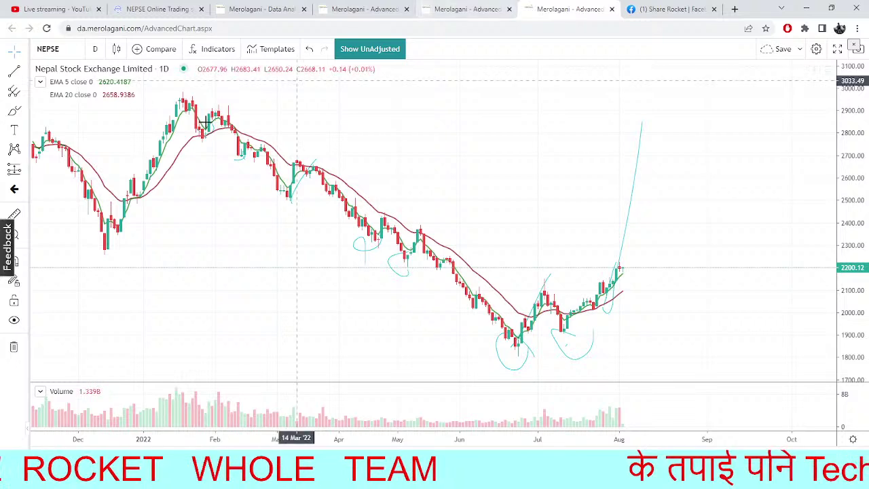
# - Return to the SLBSL daily chart and clear its symbol for a new stock search
pyautogui.click(461, 9)
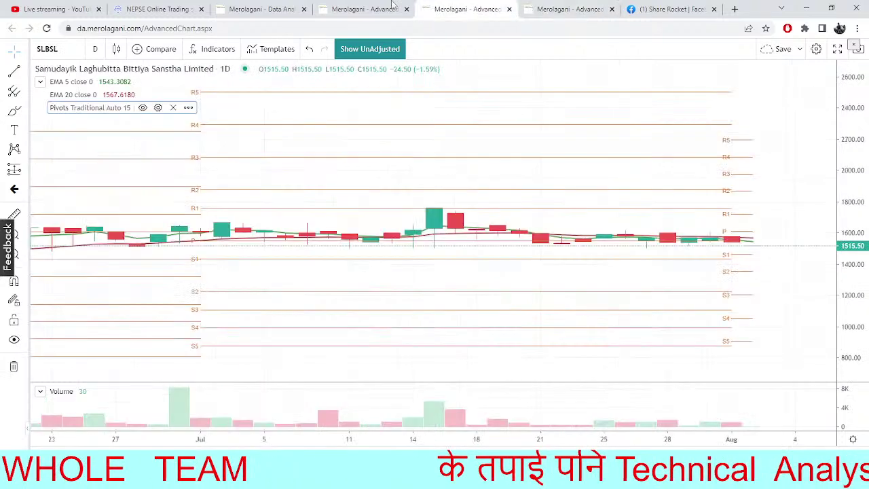
pyautogui.click(60, 49)
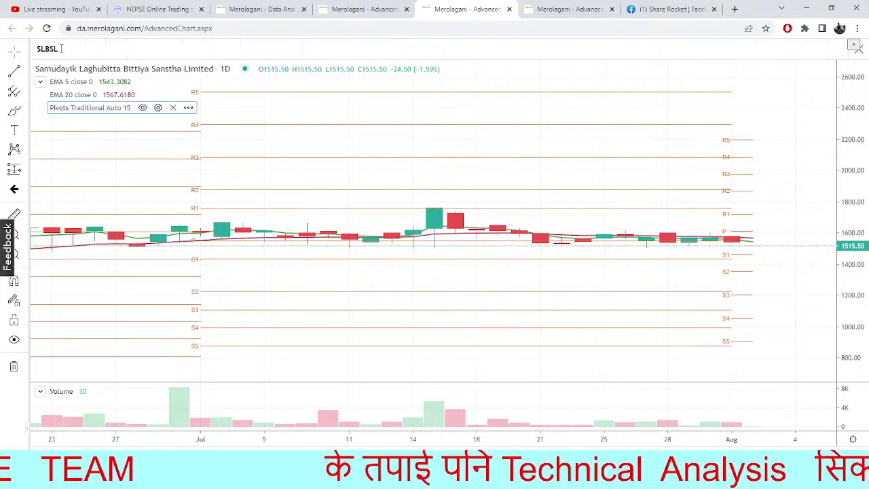
pyautogui.press('BackSpace')
pyautogui.press('BackSpace')
pyautogui.press('BackSpace')
pyautogui.press('BackSpace')
pyautogui.press('BackSpace')
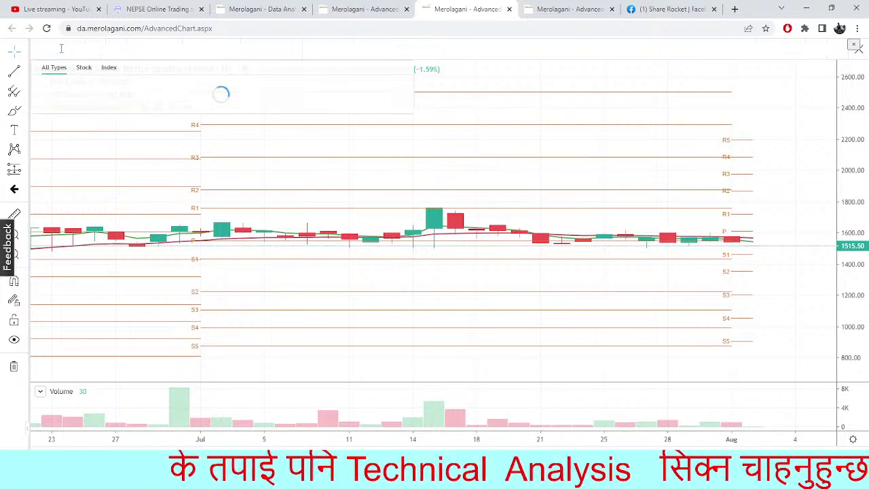
# - Find the symbol KDBY and load the Kumari Dhanabriddhi Yojana chart
pyautogui.write('KFB')
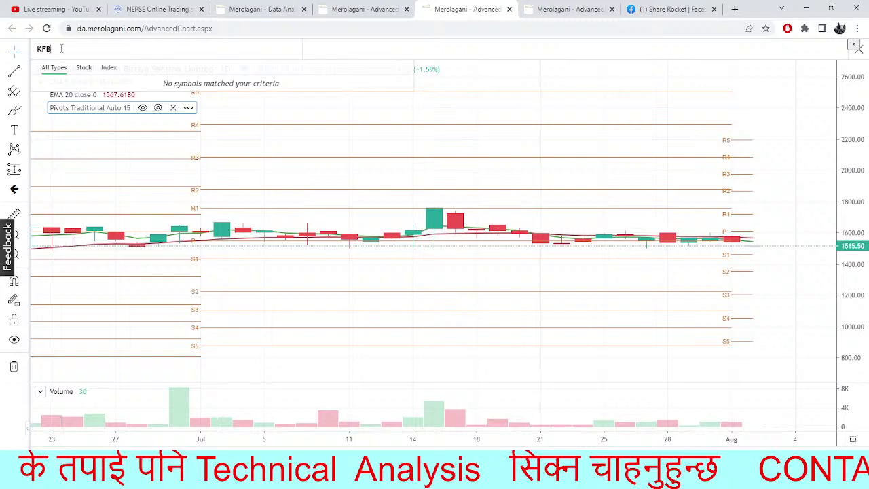
pyautogui.write('Y')
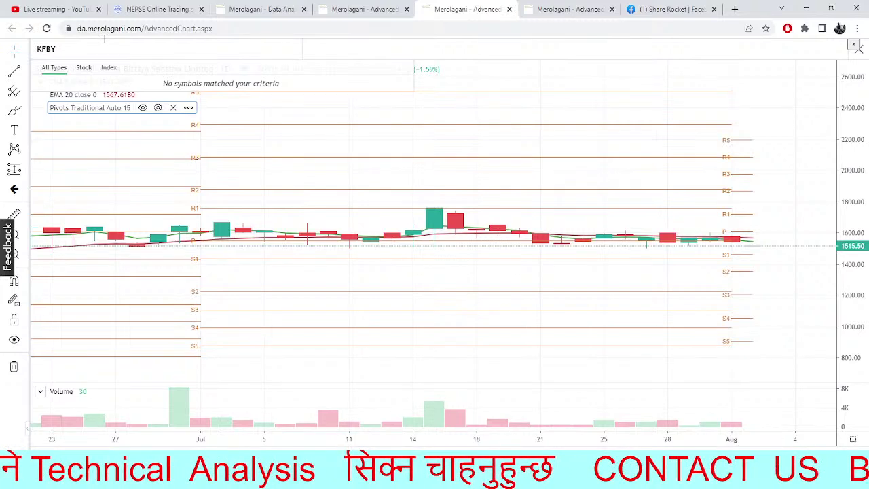
pyautogui.press('BackSpace')
pyautogui.press('BackSpace')
pyautogui.press('BackSpace')
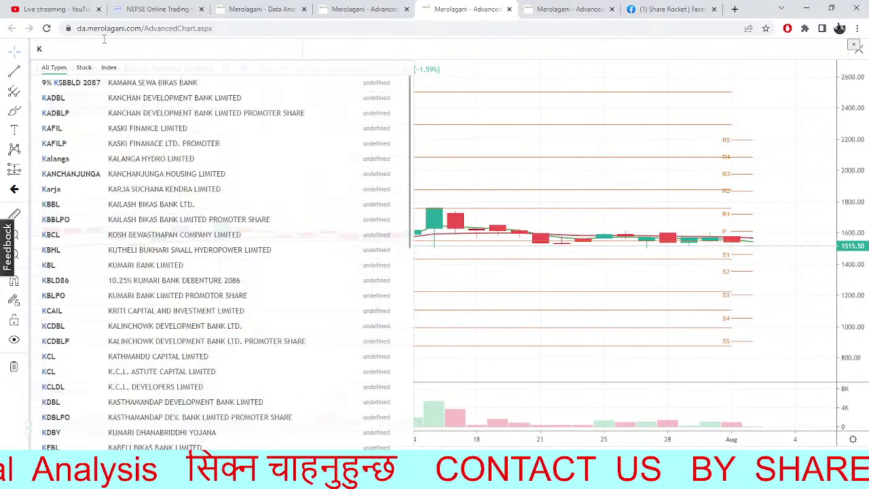
pyautogui.write('DBU')
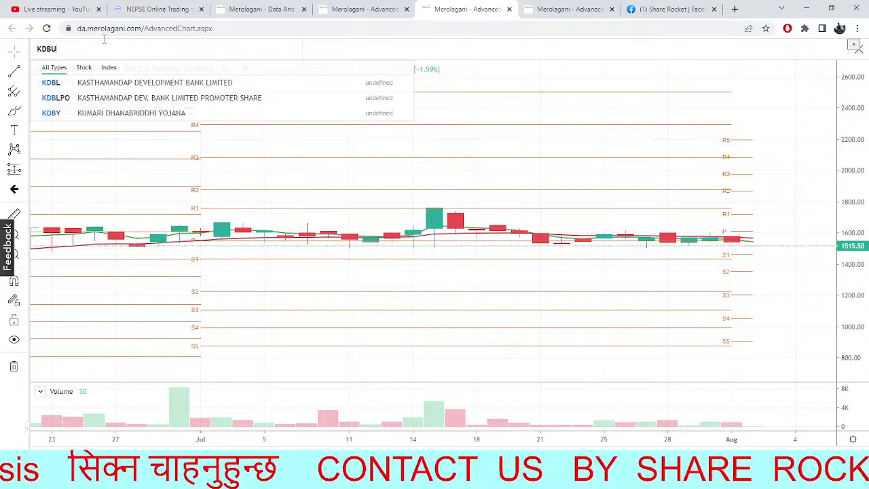
pyautogui.press('BackSpace')
pyautogui.write('Y')
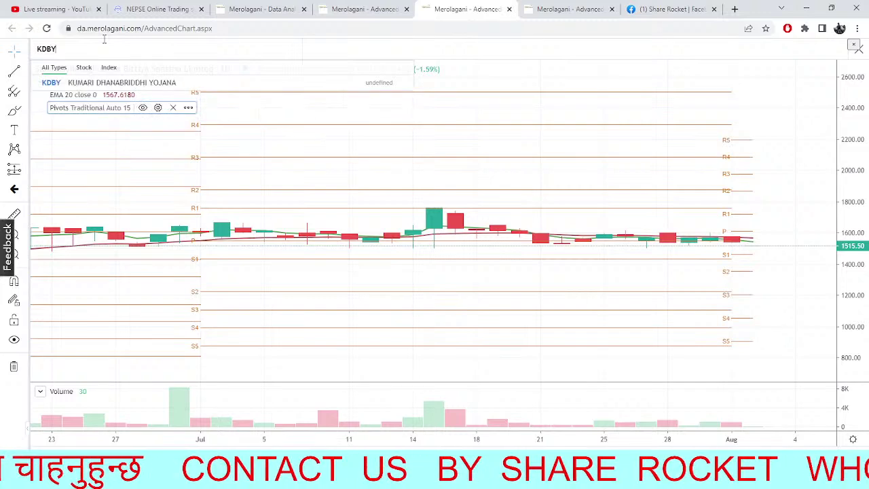
pyautogui.click(148, 87)
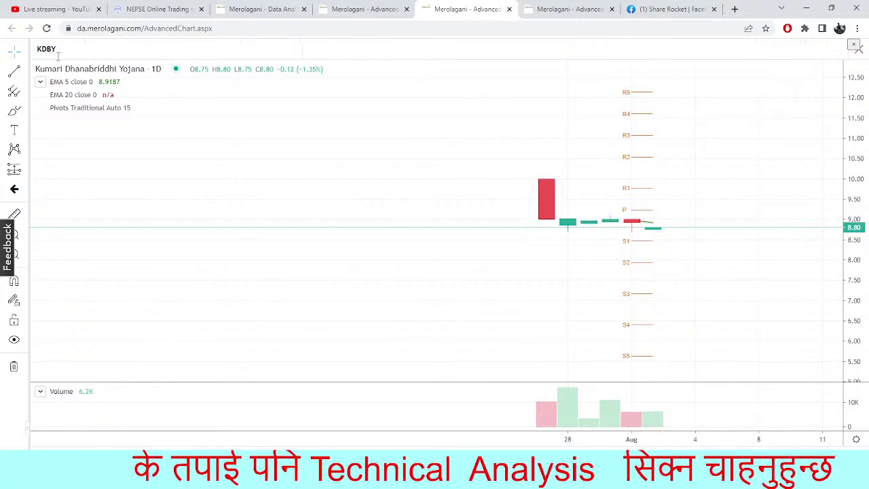
# - Search for SHIVAM and load the Shivam Cements Ltd (SHIVM) chart
pyautogui.click(58, 55)
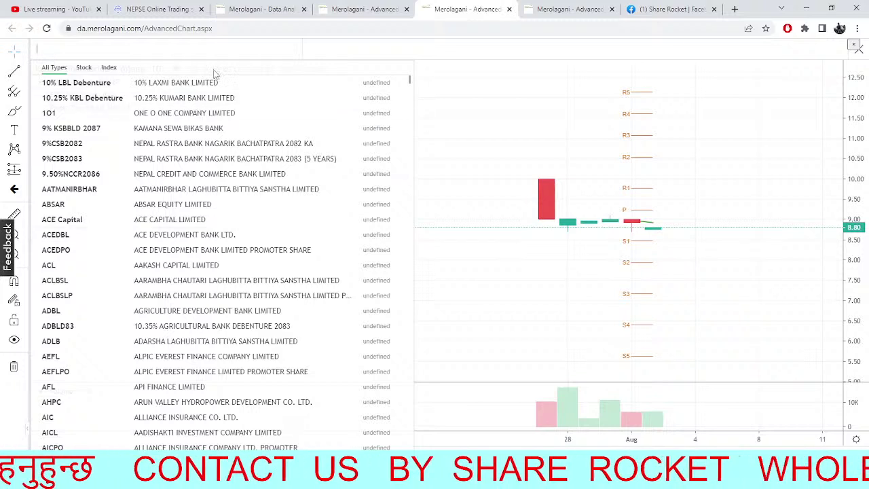
pyautogui.write('SHIVAM')
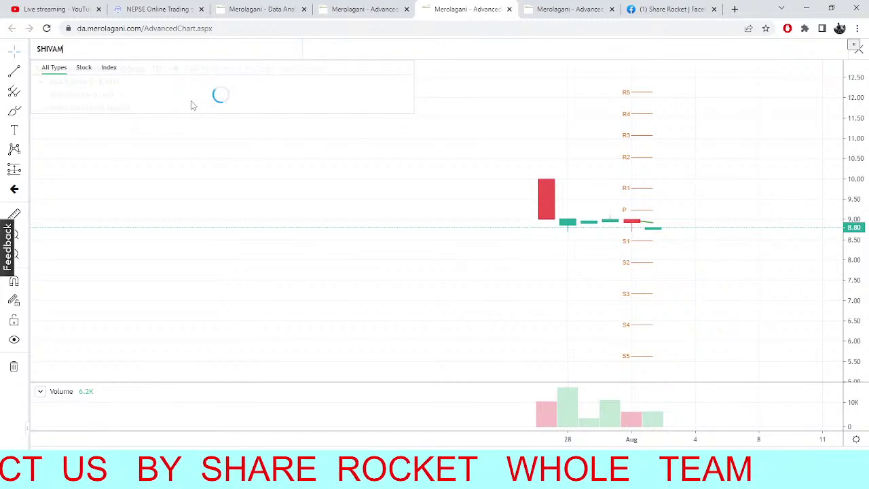
pyautogui.click(126, 85)
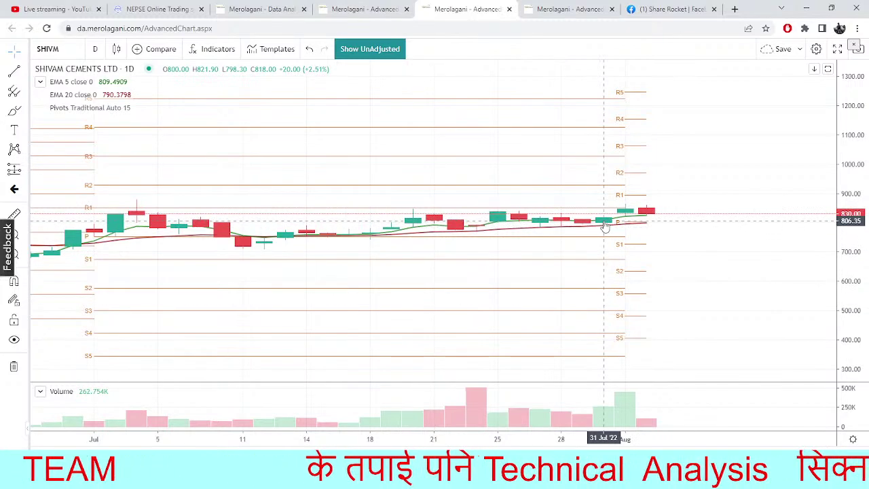
# - Replace the chart symbol with SIFC and load the Shree Investment Finance Co. Ltd. chart
pyautogui.click(63, 53)
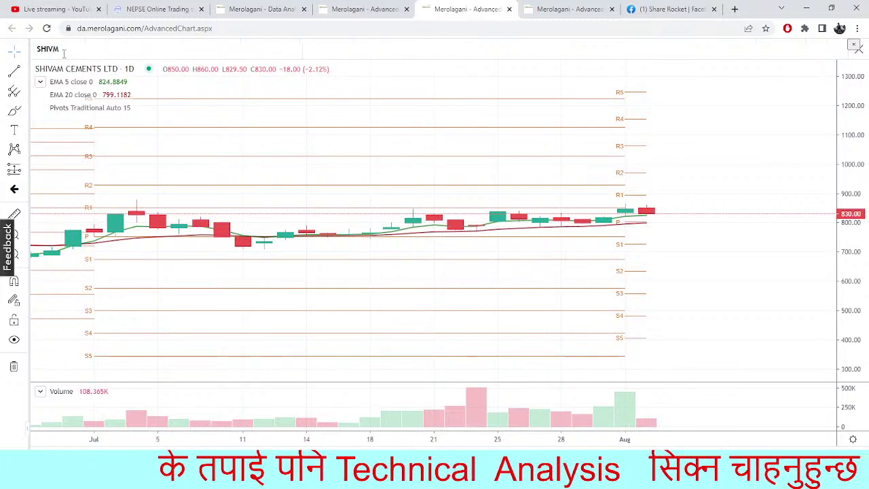
pyautogui.press('BackSpace')
pyautogui.press('BackSpace')
pyautogui.press('BackSpace')
pyautogui.press('BackSpace')
pyautogui.press('BackSpace')
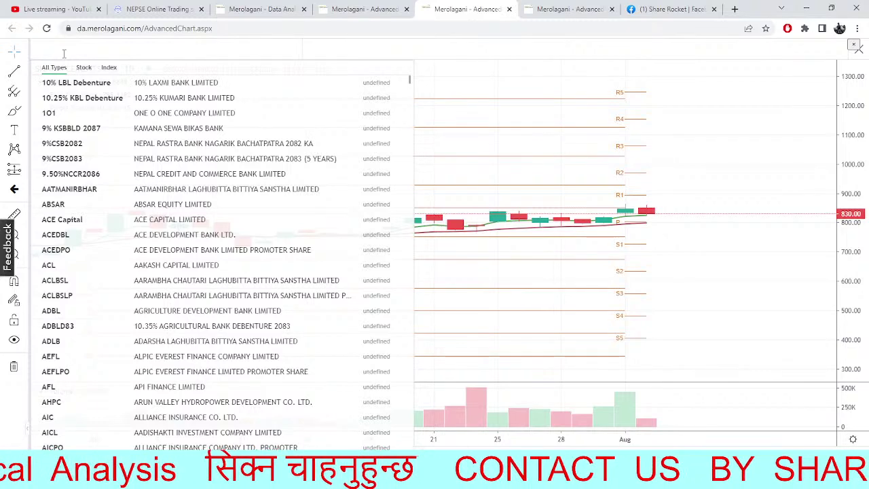
pyautogui.write('SIFL')
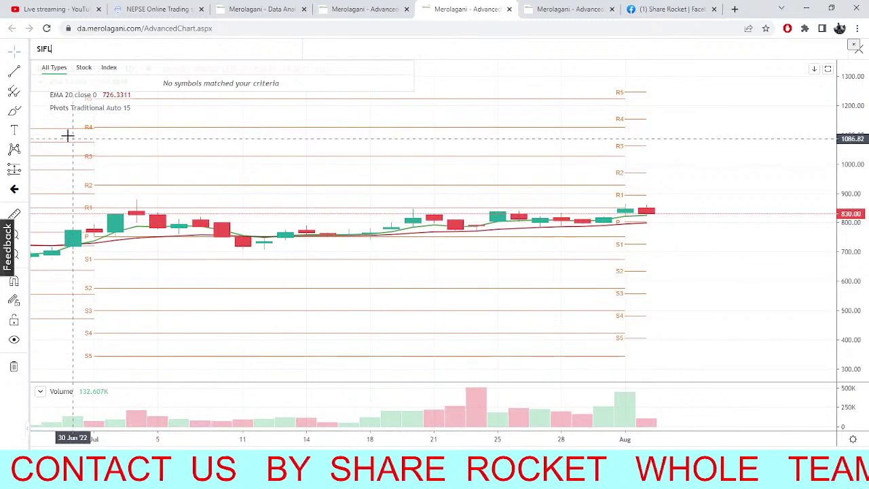
pyautogui.press('BackSpace')
pyautogui.write('C')
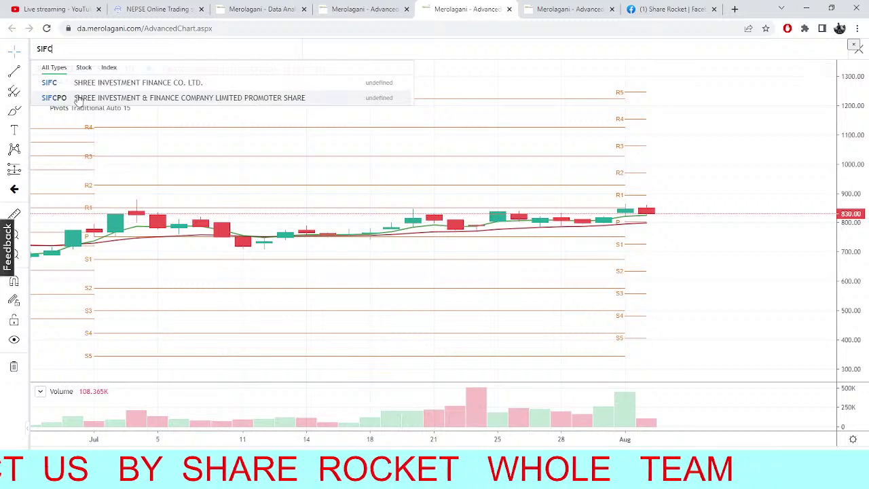
pyautogui.click(89, 84)
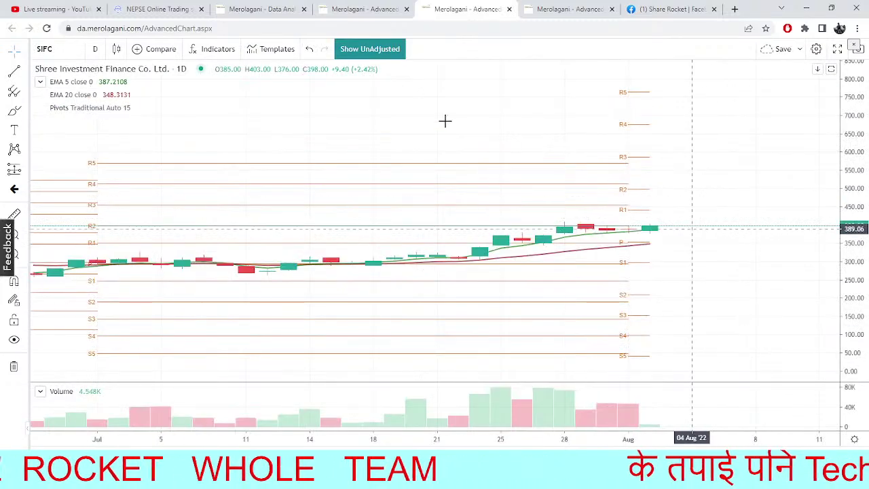
# - Go to the intraday NEPSE index chart with the drawn support and resistance lines and set its interval to 15 minutes
pyautogui.click(149, 6)
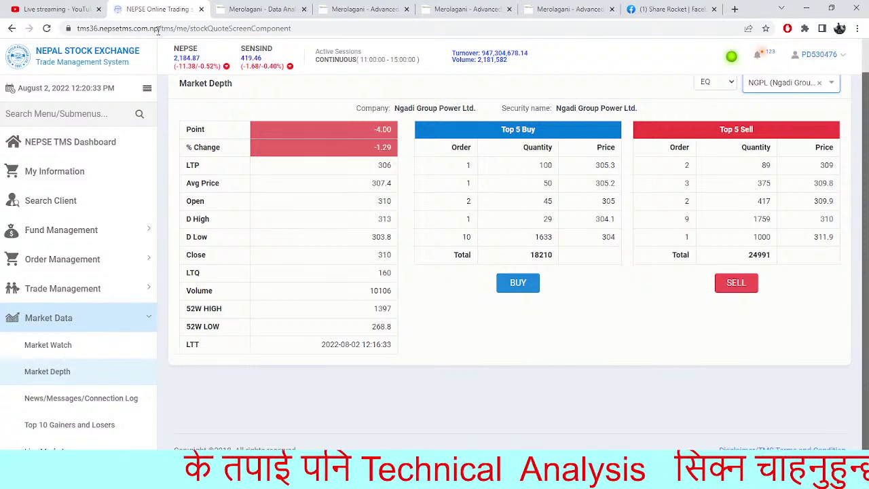
pyautogui.click(254, 8)
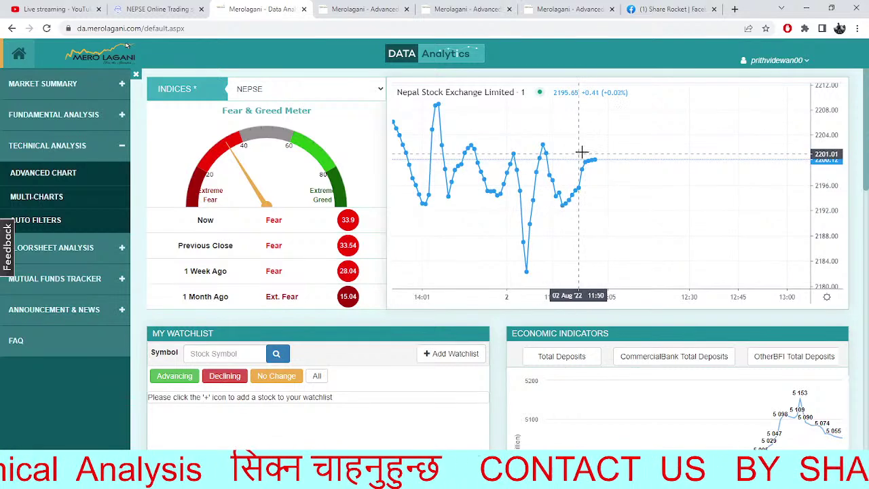
pyautogui.click(372, 8)
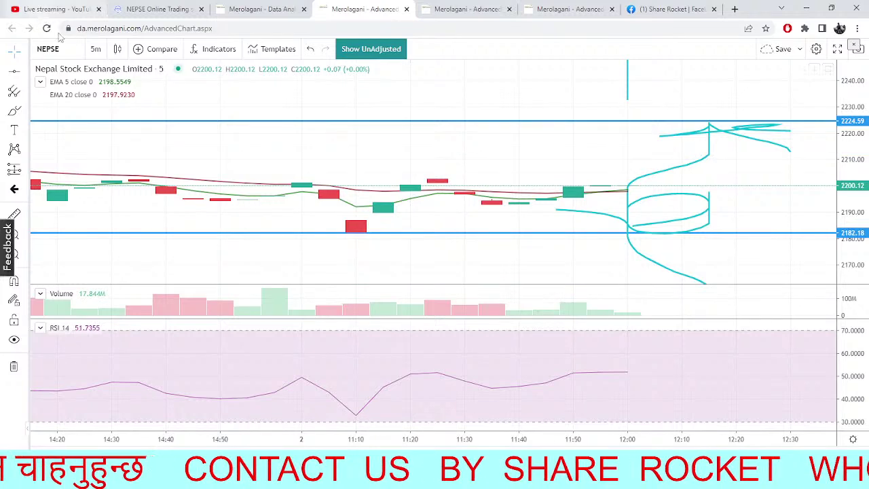
pyautogui.click(96, 49)
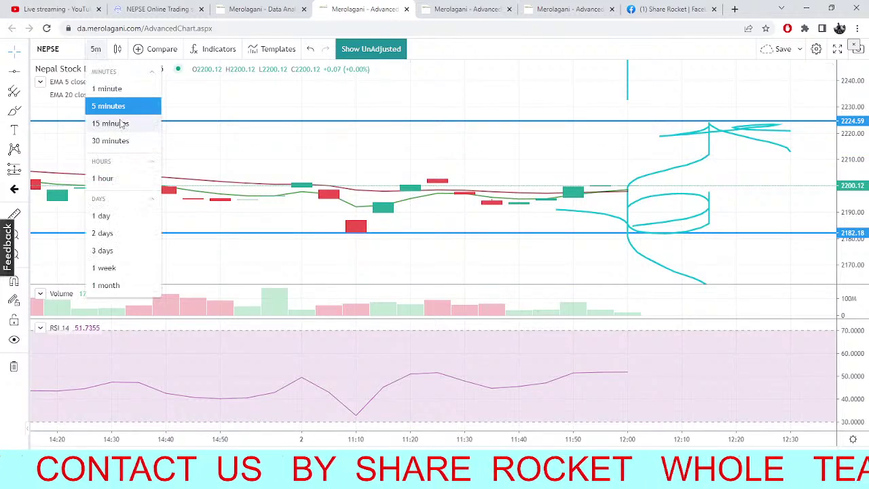
pyautogui.click(110, 123)
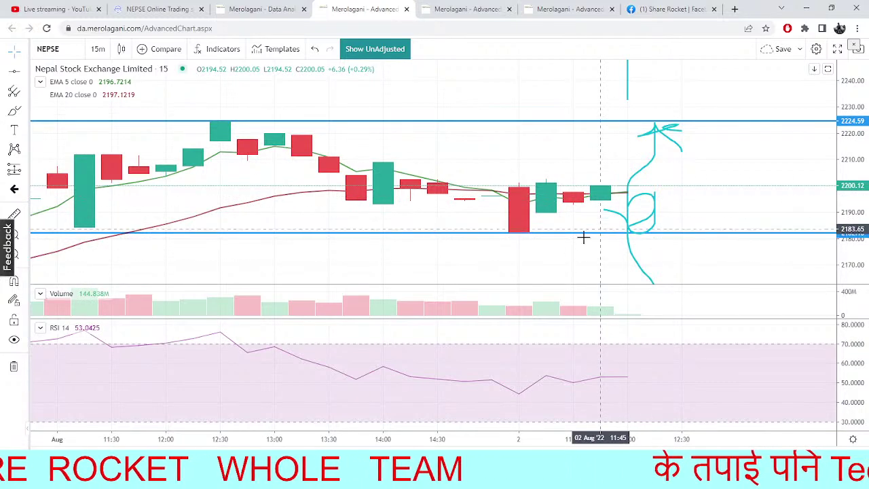
pyautogui.click(606, 233)
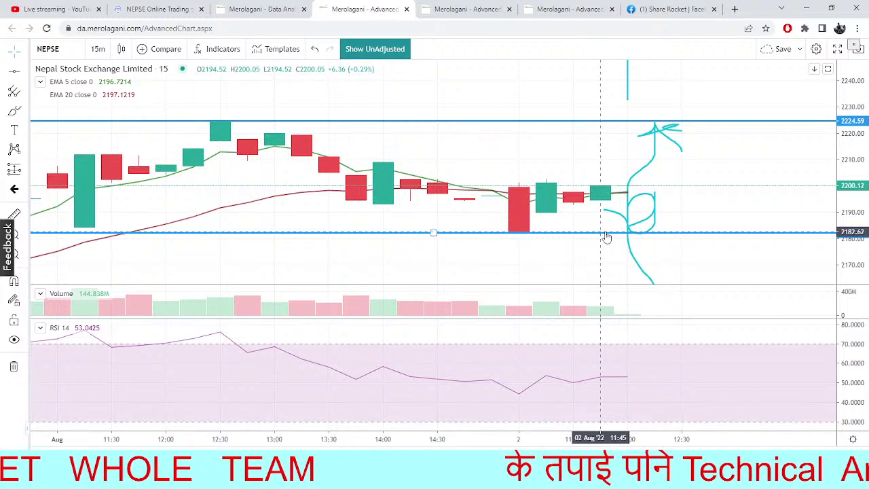
pyautogui.click(631, 229)
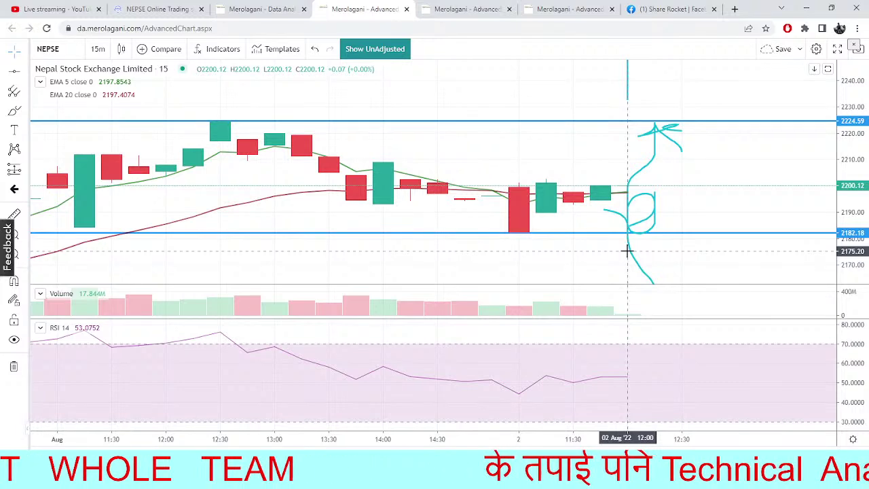
# - Return to the stock chart with pivot levels, search for GOOD and load the Goodwill Finance Co. Ltd. (GFCL) chart
pyautogui.click(553, 7)
pyautogui.click(464, 7)
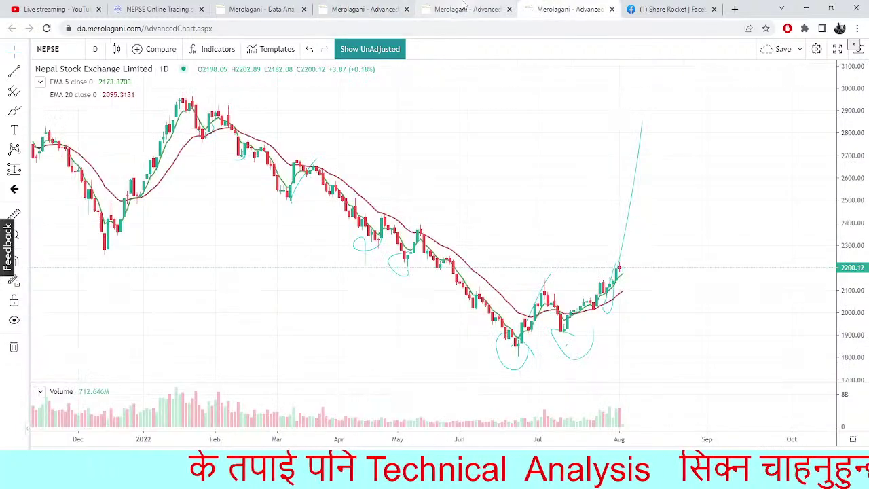
pyautogui.click(57, 47)
pyautogui.press('BackSpace')
pyautogui.press('BackSpace')
pyautogui.press('BackSpace')
pyautogui.press('BackSpace')
pyautogui.write('G')
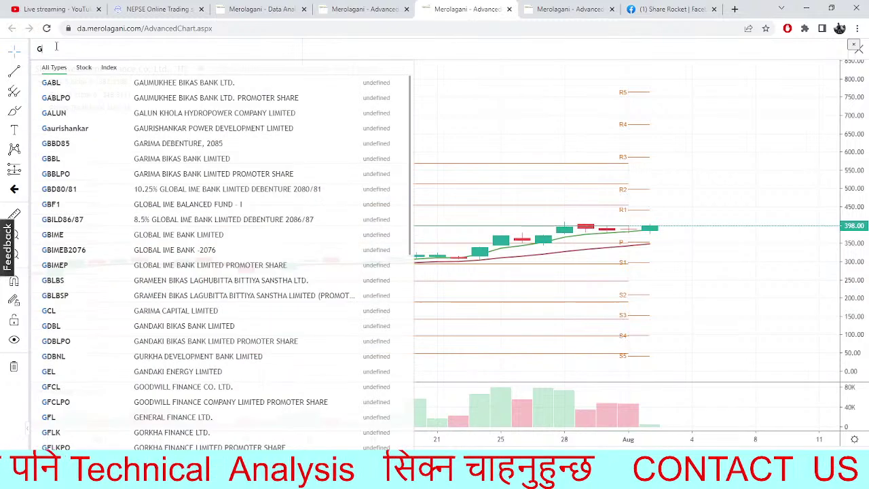
pyautogui.write('OOD')
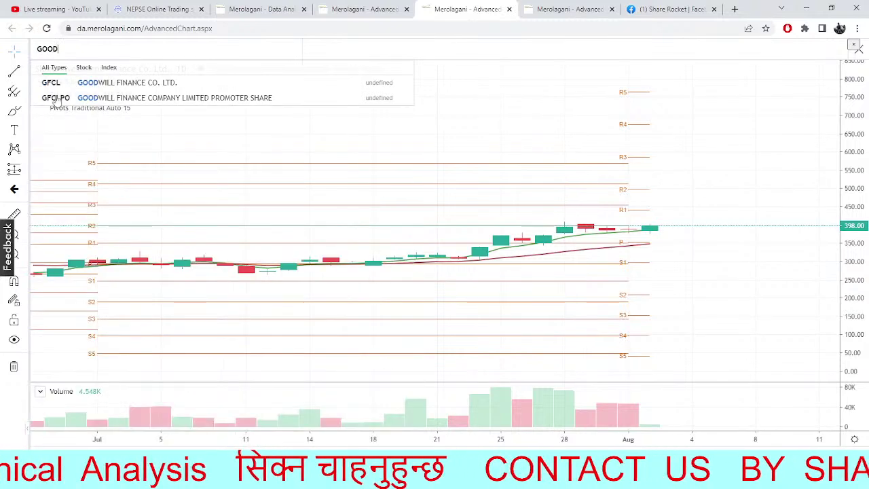
pyautogui.click(95, 82)
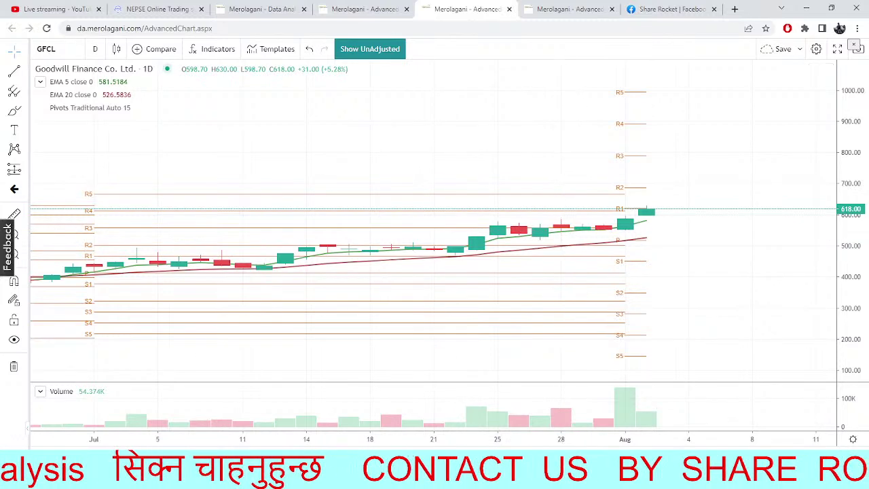
pyautogui.press('super+w')
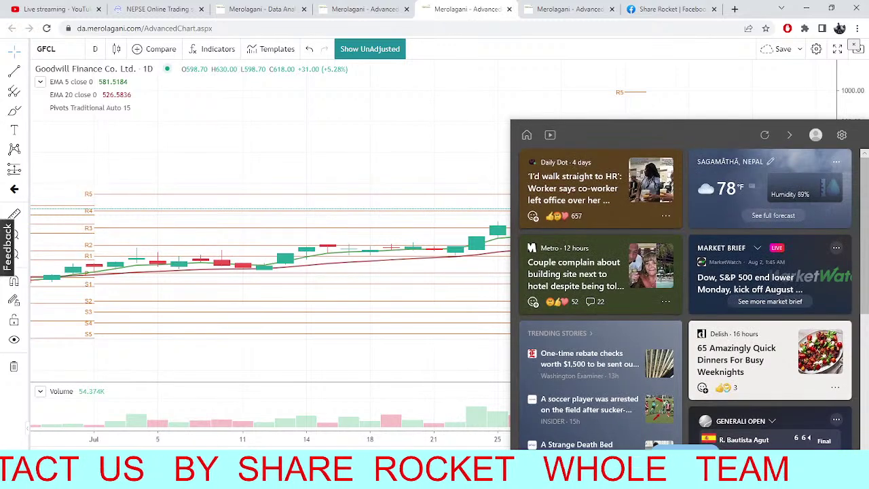
pyautogui.click(384, 64)
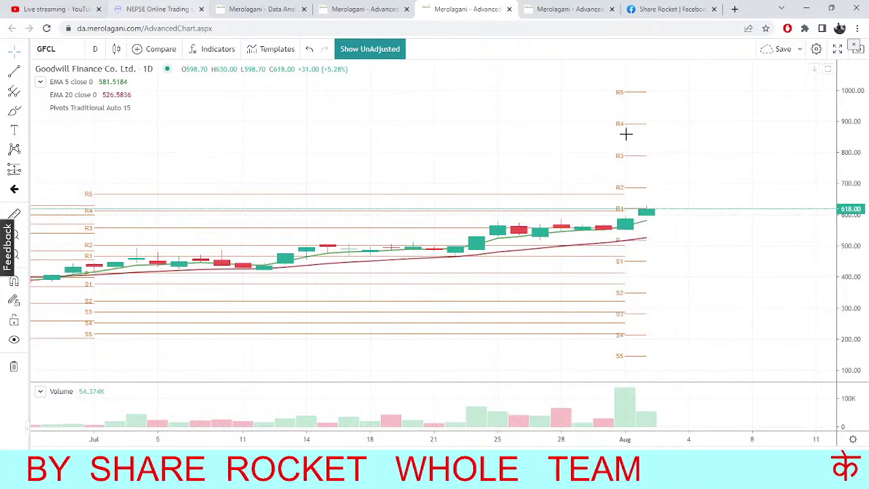
# - Switch to the NEPSE trading system and display the market depth for NFS (Nepal Finance Ltd.)
pyautogui.click(159, 9)
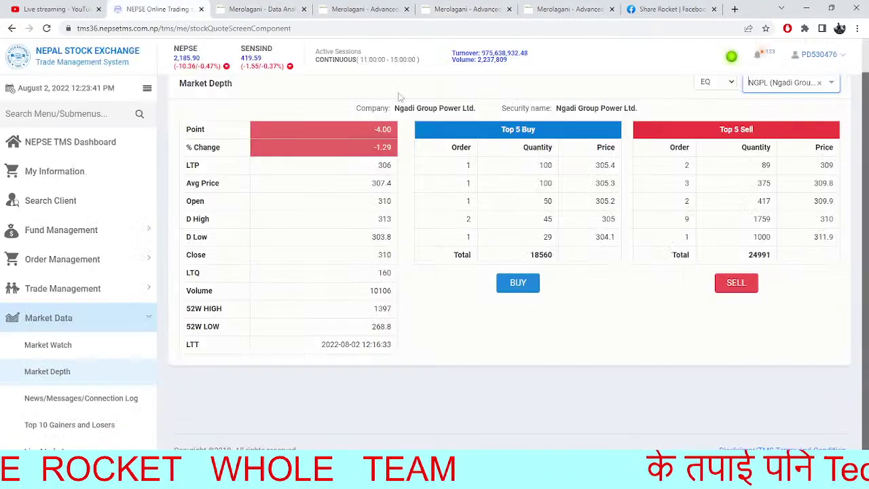
pyautogui.click(819, 83)
pyautogui.click(823, 84)
pyautogui.write('nfs')
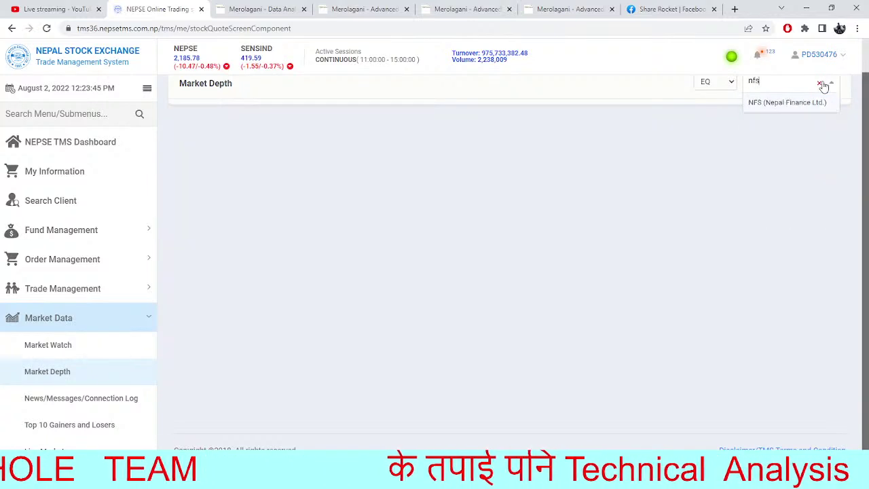
pyautogui.click(816, 110)
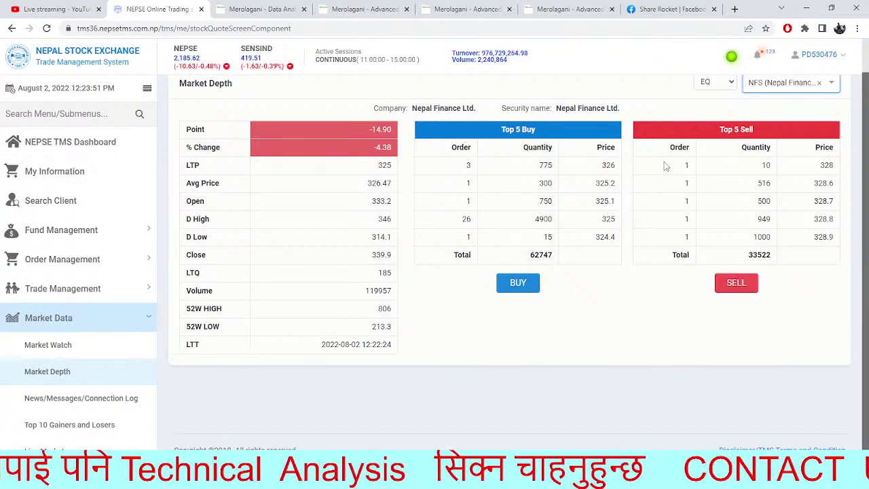
# - Return to the GFCL chart in Merolagani and replace its symbol with NRIC, loading Nepal Re-Insurance Company Limited
pyautogui.click(379, 6)
pyautogui.click(467, 9)
pyautogui.click(79, 53)
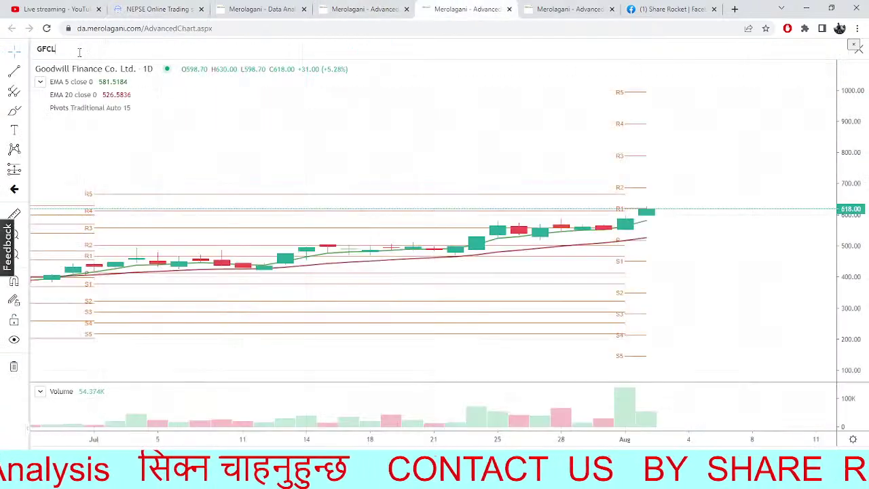
pyautogui.hotkey('ctrl', 'a')
pyautogui.press('BackSpace')
pyautogui.write('NR')
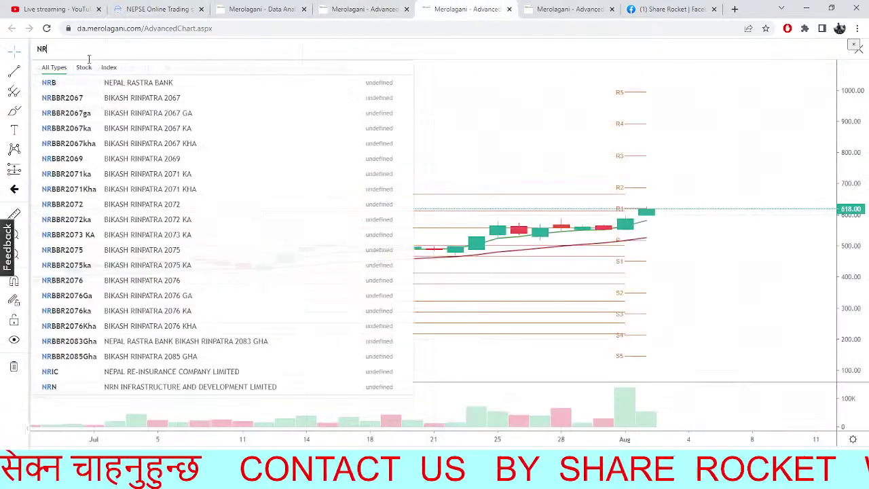
pyautogui.write('IC')
pyautogui.click(108, 91)
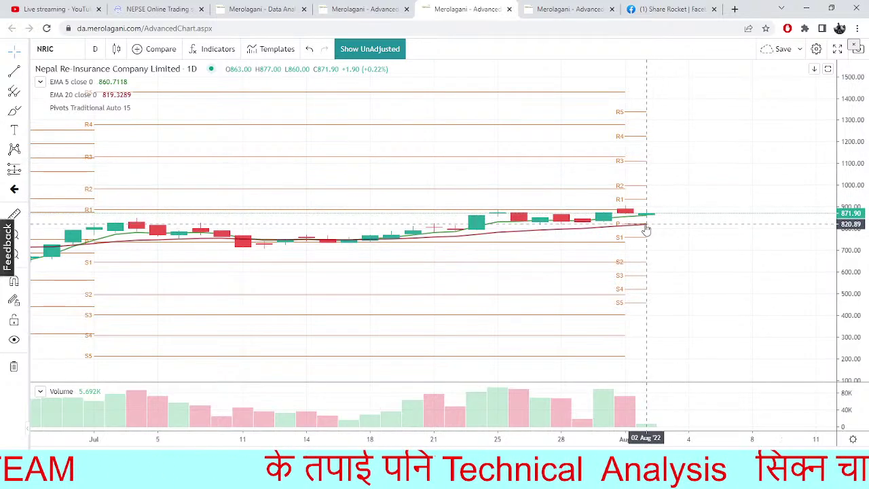
# - Check the Nepal Finance Ltd. market depth in the NEPSE trading system and return to the NRIC chart
pyautogui.click(167, 8)
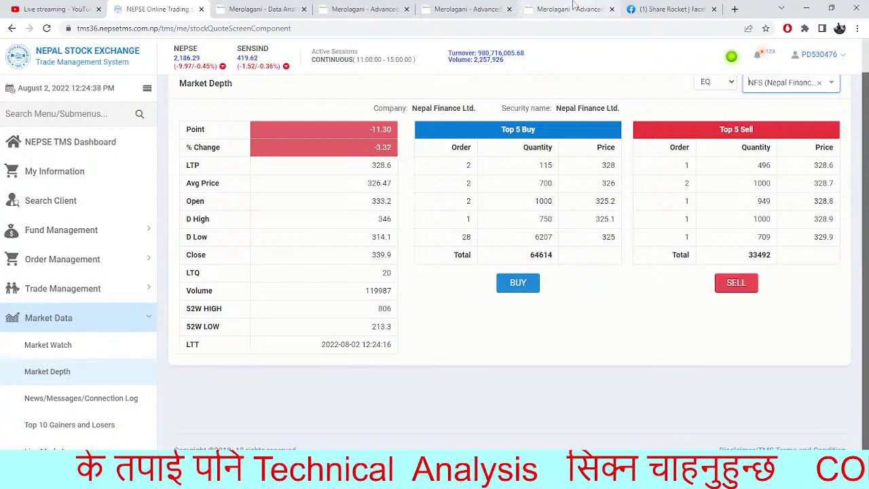
pyautogui.click(468, 8)
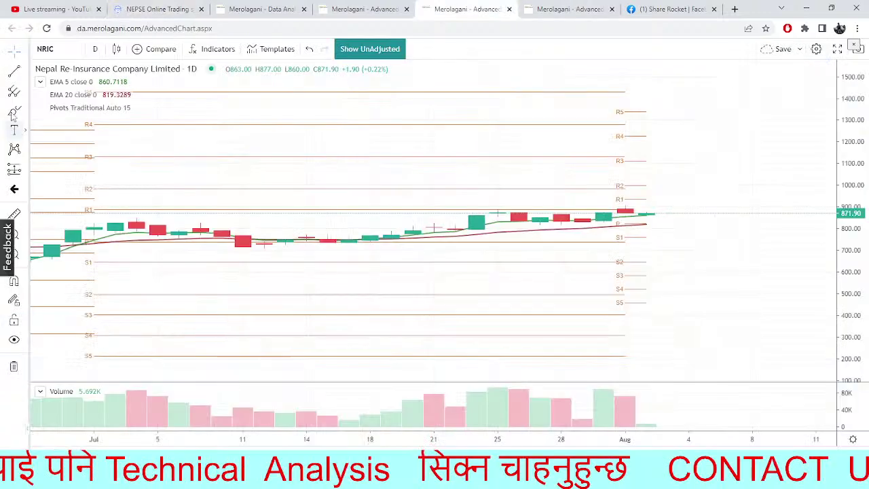
# - Replace the NRIC symbol with GHL to load the Ghalemdi Hydro Limited chart
pyautogui.click(54, 50)
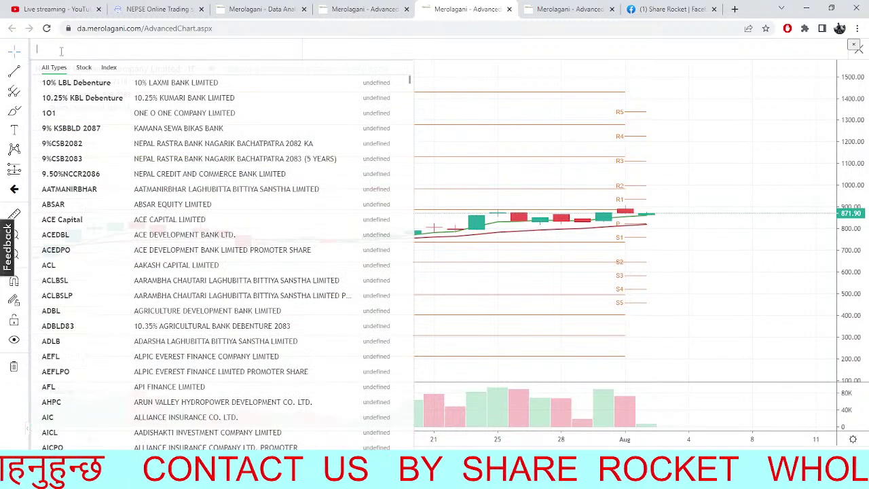
pyautogui.write('GHL')
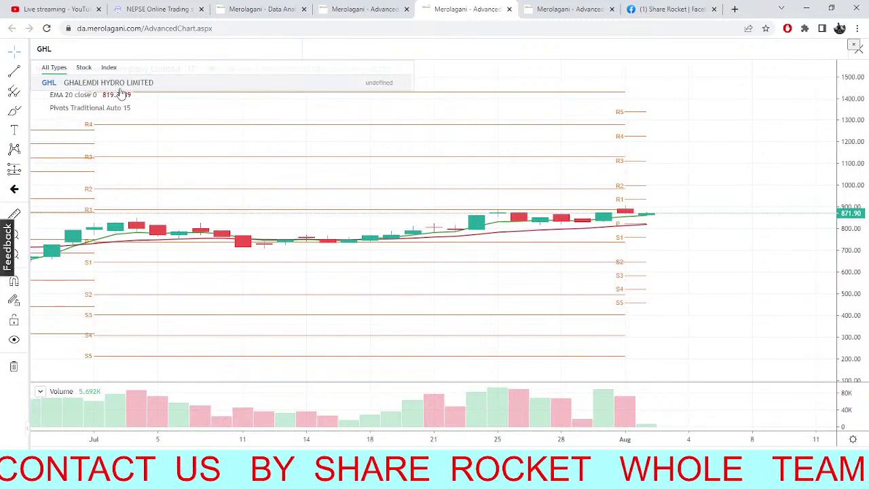
pyautogui.press('Return')
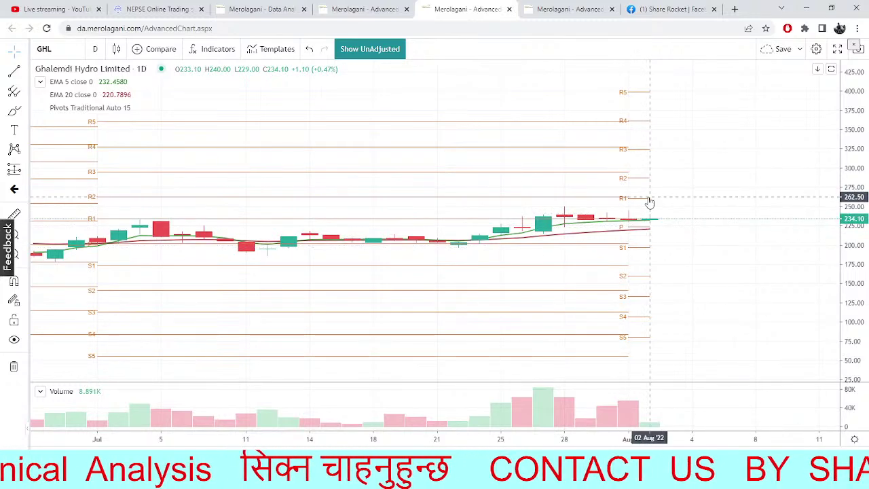
pyautogui.click(60, 48)
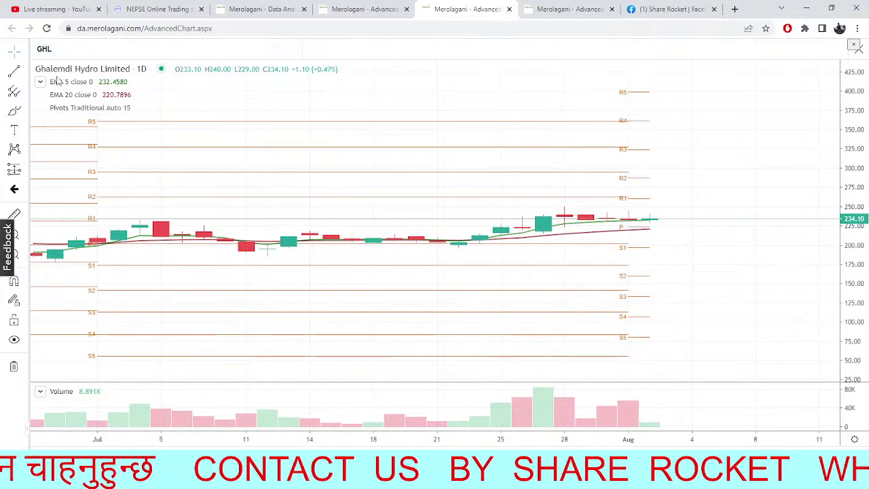
pyautogui.press('BackSpace')
pyautogui.press('BackSpace')
pyautogui.press('BackSpace')
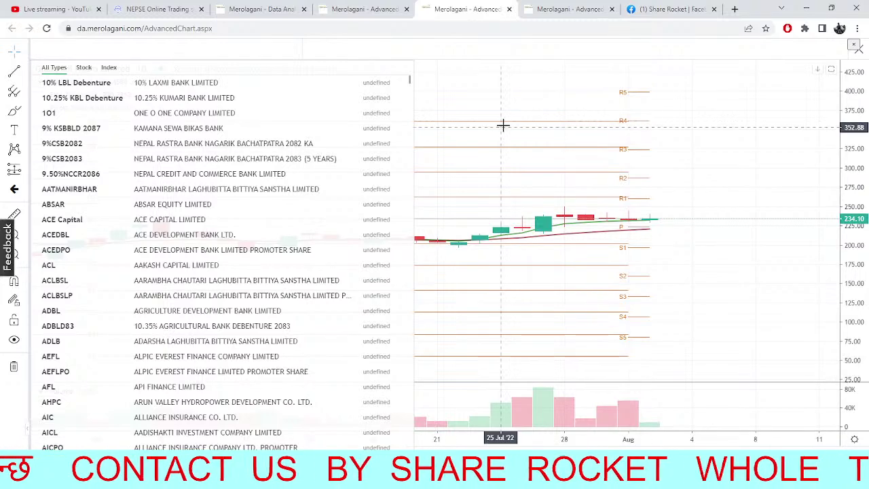
# - Switch to the NEPSE trading system and display the market depth for BHDC (Bindhyabasini Hydropower Development Company Limited)
pyautogui.click(234, 7)
pyautogui.click(167, 7)
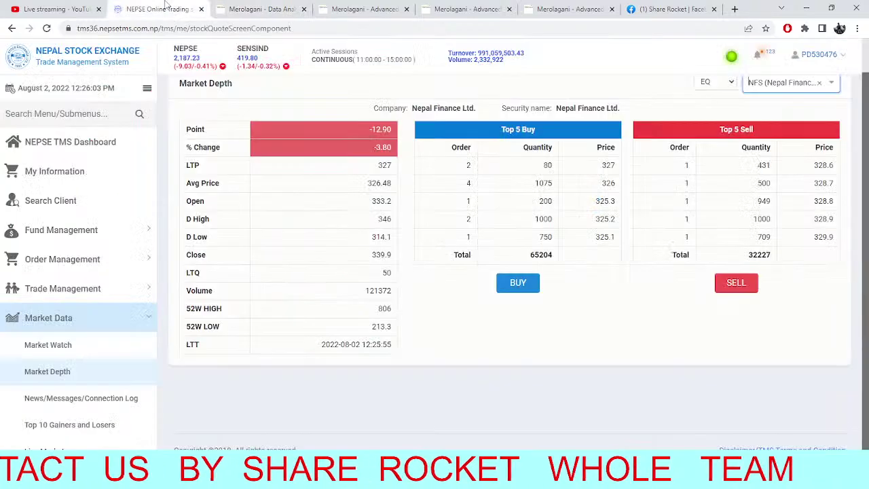
pyautogui.click(819, 82)
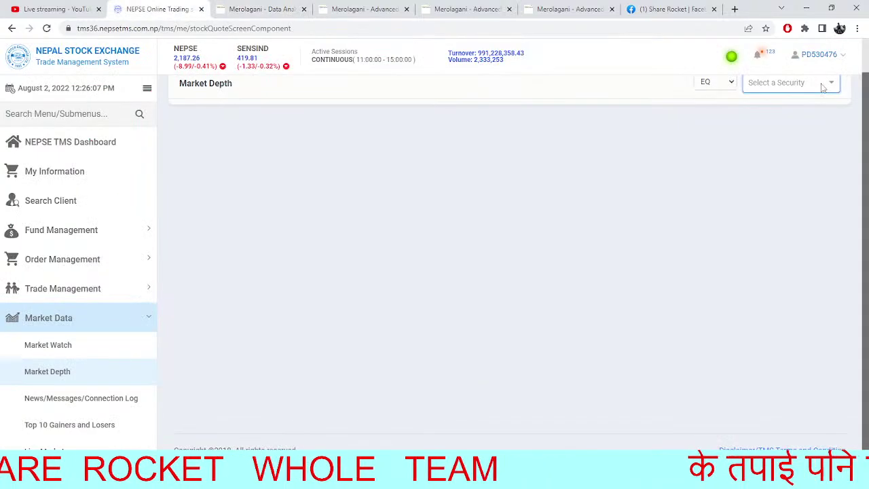
pyautogui.write('bhfc')
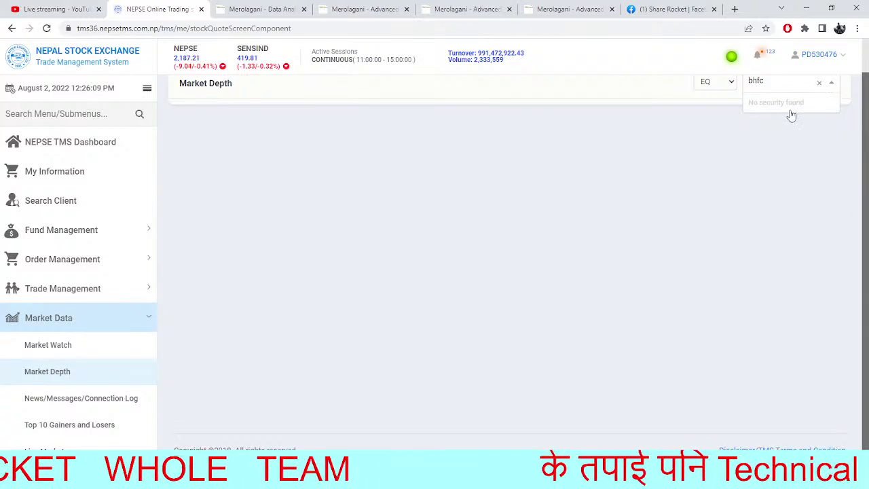
pyautogui.press('BackSpace')
pyautogui.press('BackSpace')
pyautogui.write('dc')
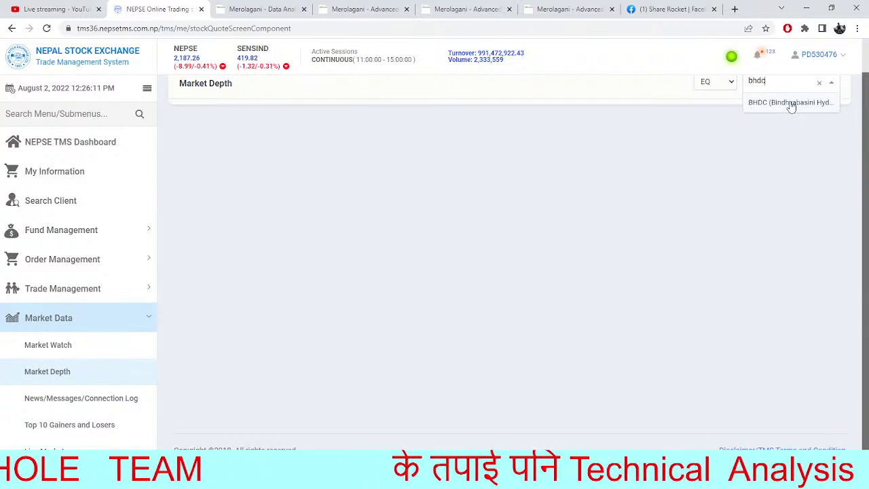
pyautogui.click(788, 110)
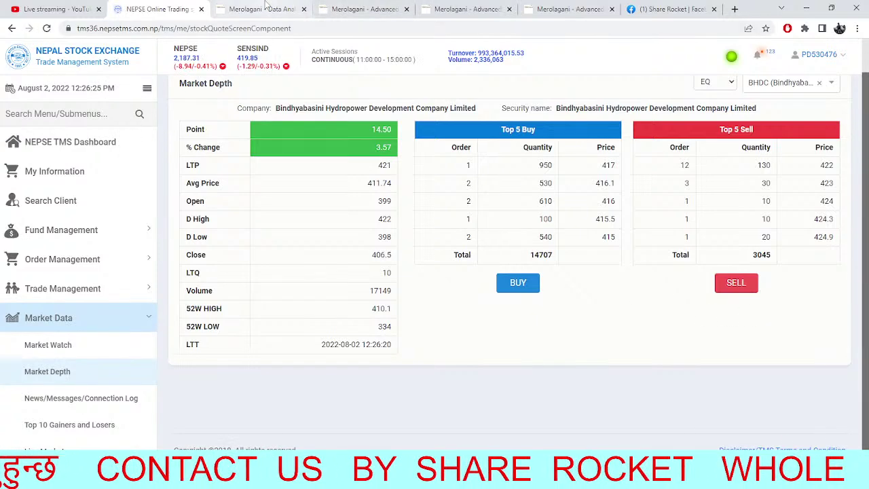
# - Check the 15-minute NEPSE index chart in Merolagani and return to the BHDC market depth
pyautogui.click(264, 9)
pyautogui.click(356, 9)
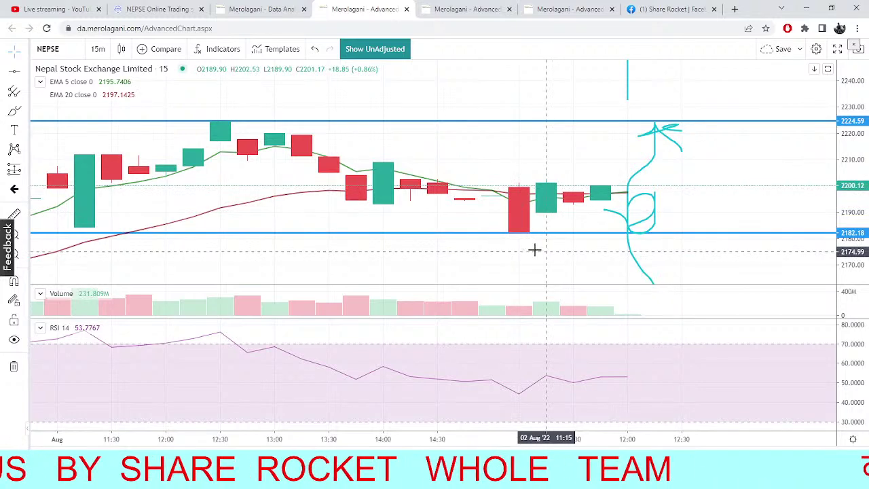
pyautogui.click(180, 11)
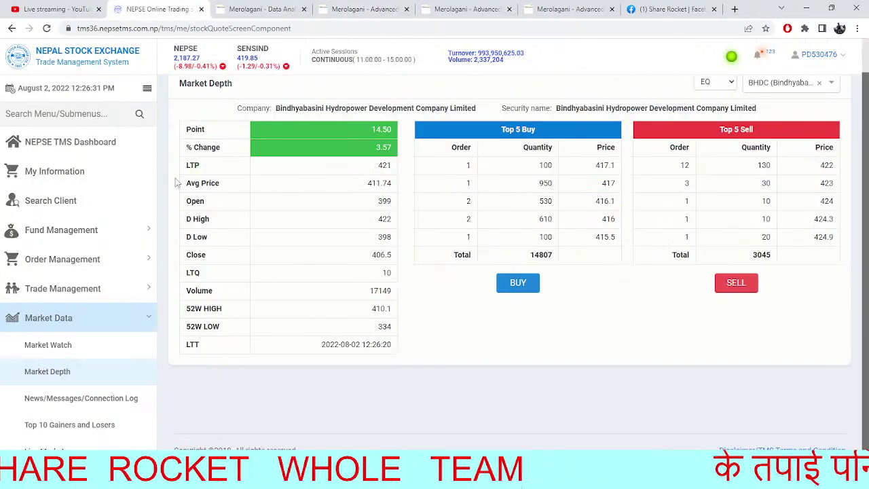
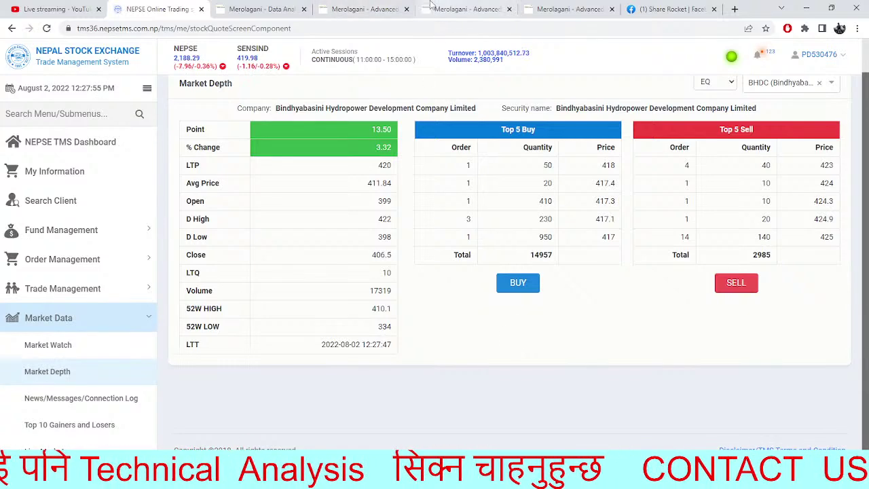
# - Return to the GHL chart in Merolagani and replace its symbol with RADHI, loading Radhi Bidyut Company Ltd
pyautogui.click(339, 7)
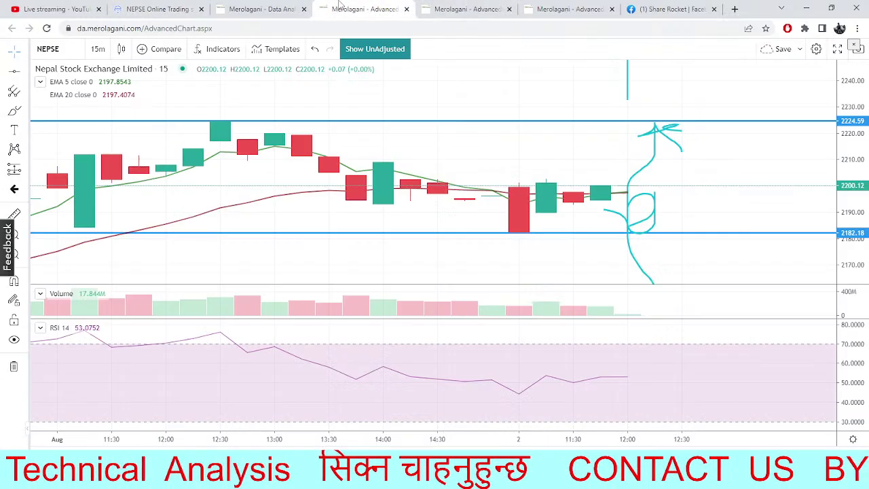
pyautogui.click(467, 9)
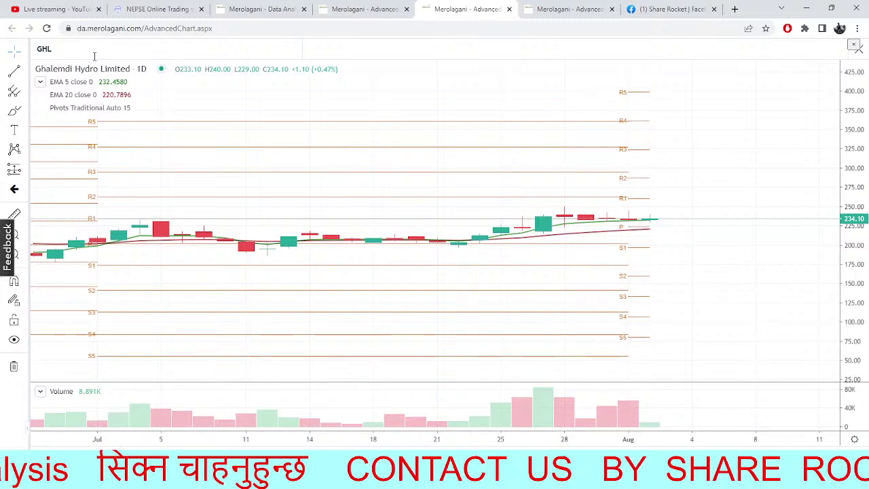
pyautogui.click(94, 56)
pyautogui.write('RAFHI')
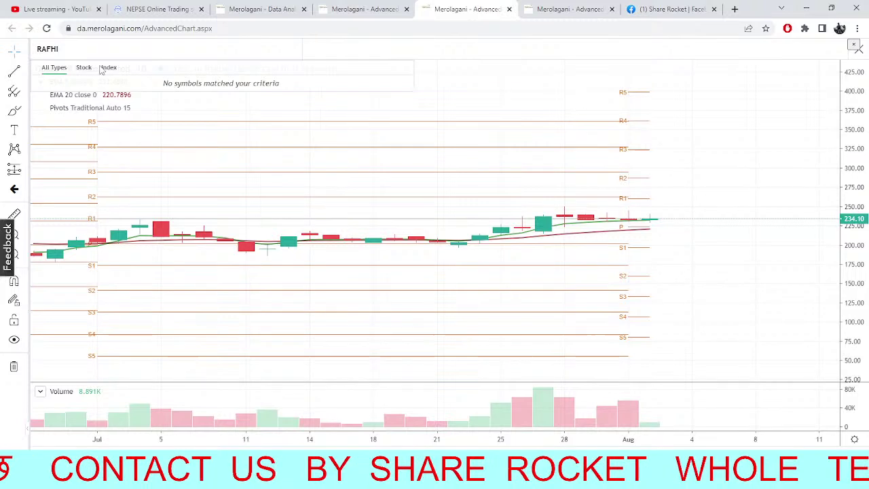
pyautogui.press('BackSpace')
pyautogui.press('BackSpace')
pyautogui.write('FHI')
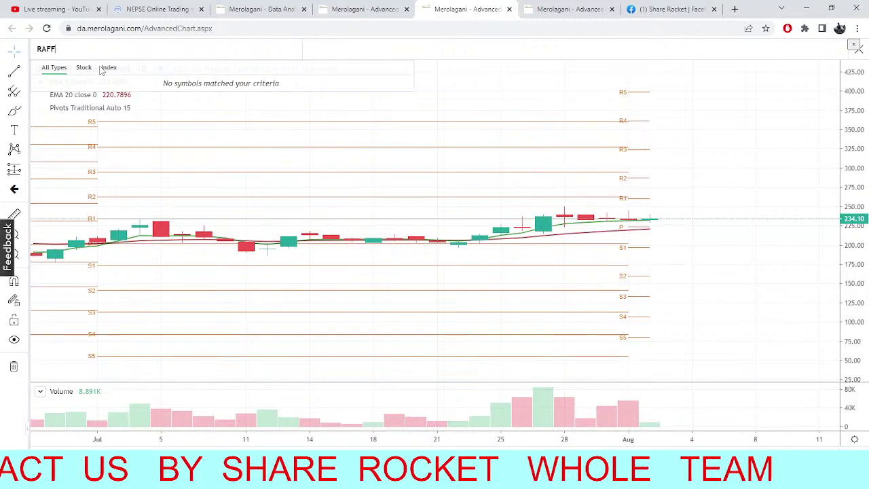
pyautogui.press('BackSpace')
pyautogui.press('BackSpace')
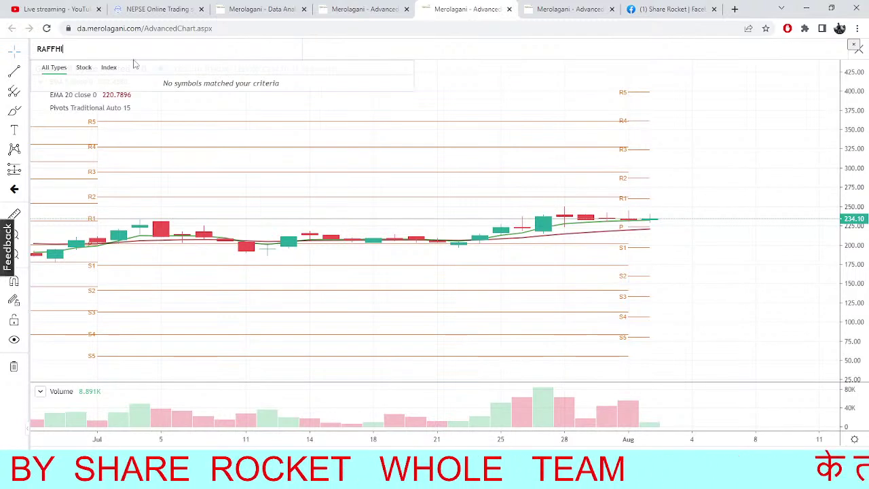
pyautogui.press('BackSpace')
pyautogui.press('BackSpace')
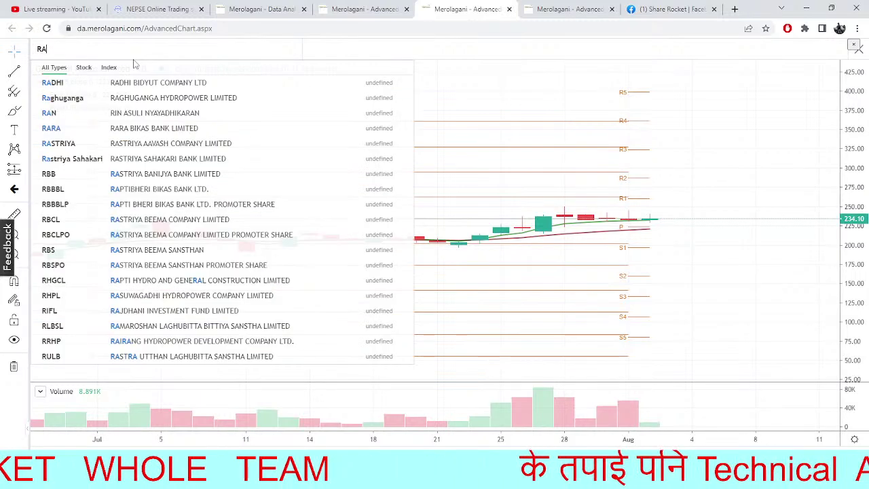
pyautogui.write('D')
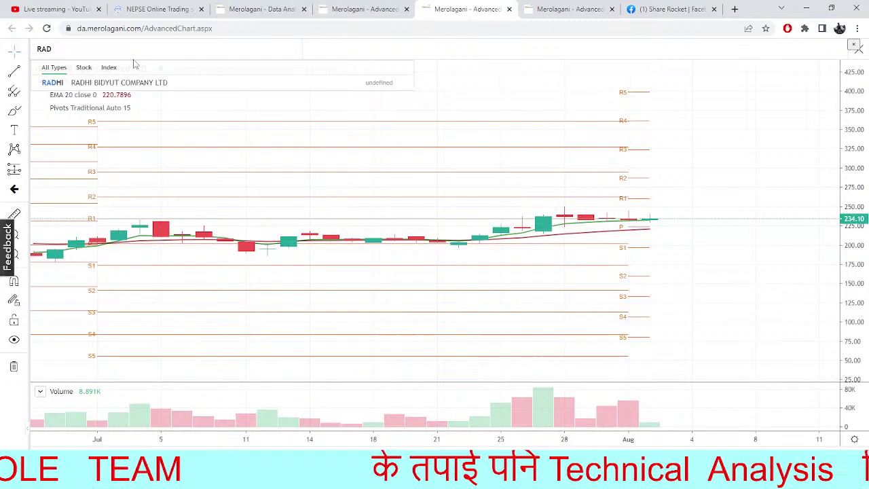
pyautogui.click(116, 82)
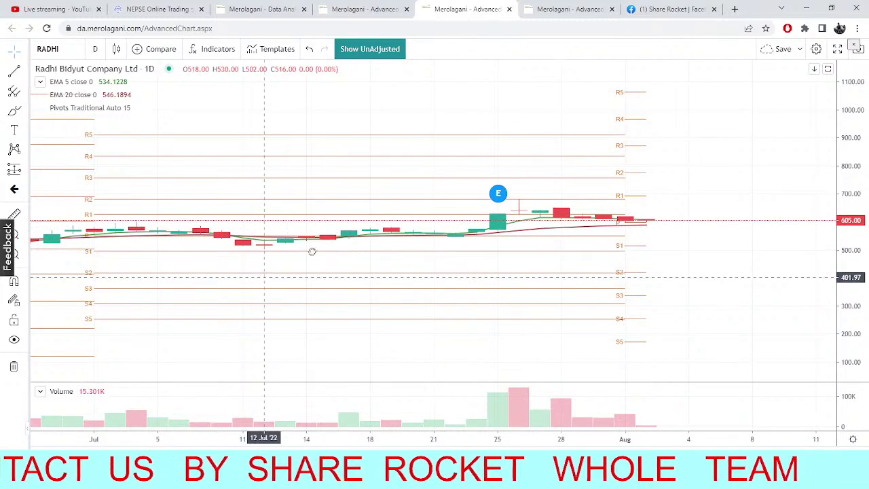
# - Draw a rising trend line on the RADHI chart from about 534 on 22 Jul to about 761 on 7 Aug
pyautogui.moveTo(312, 252)
pyautogui.mouseDown()
pyautogui.moveTo(352, 250)
pyautogui.moveTo(314, 250)
pyautogui.mouseUp()
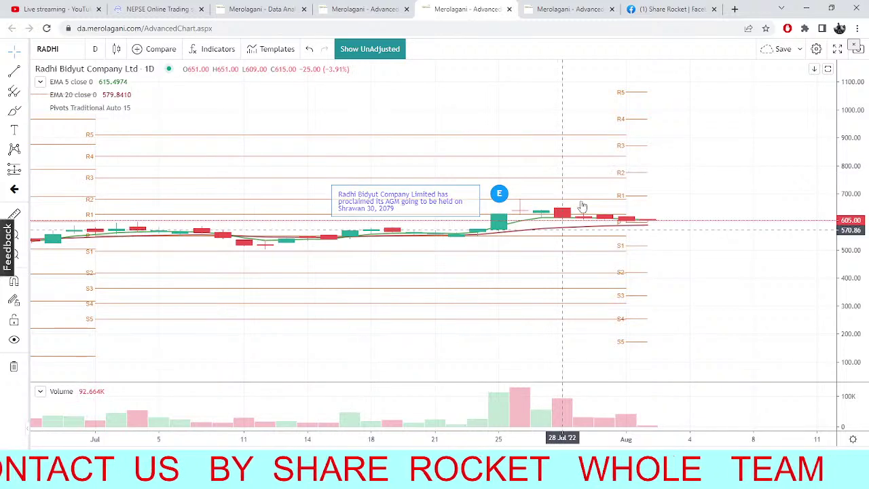
pyautogui.moveTo(442, 298); pyautogui.dragTo(538, 247)
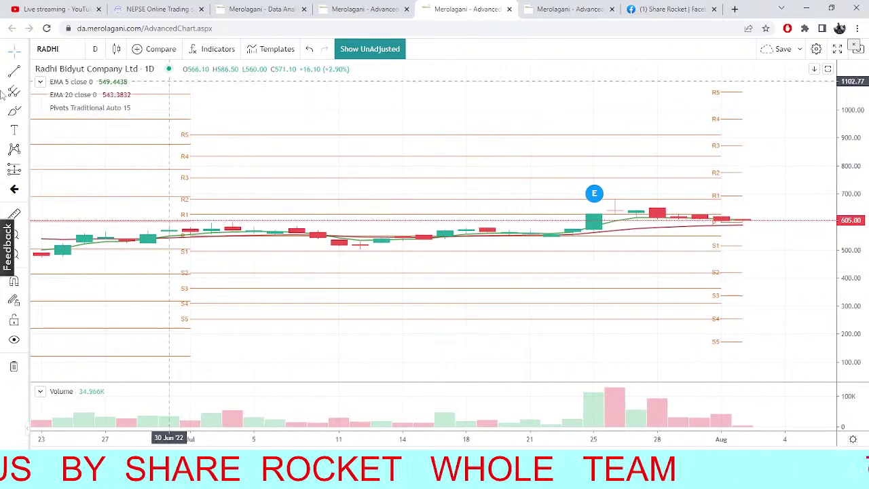
pyautogui.click(13, 71)
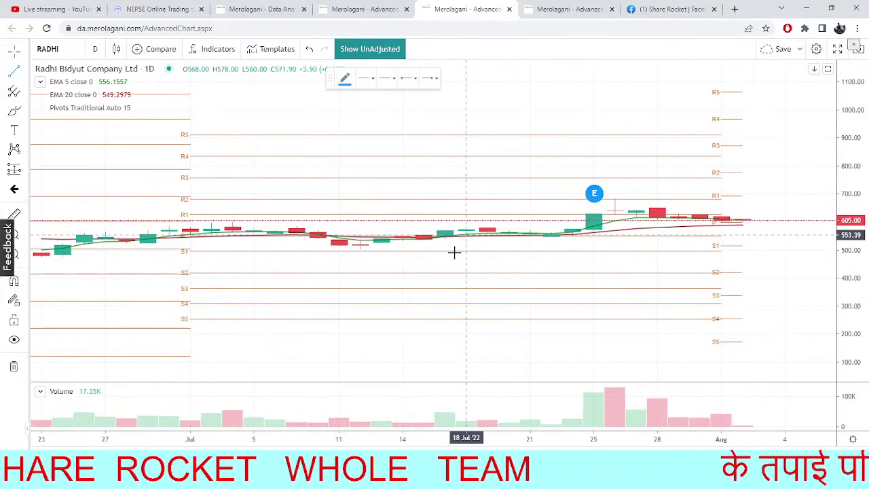
pyautogui.click(551, 240)
pyautogui.click(826, 176)
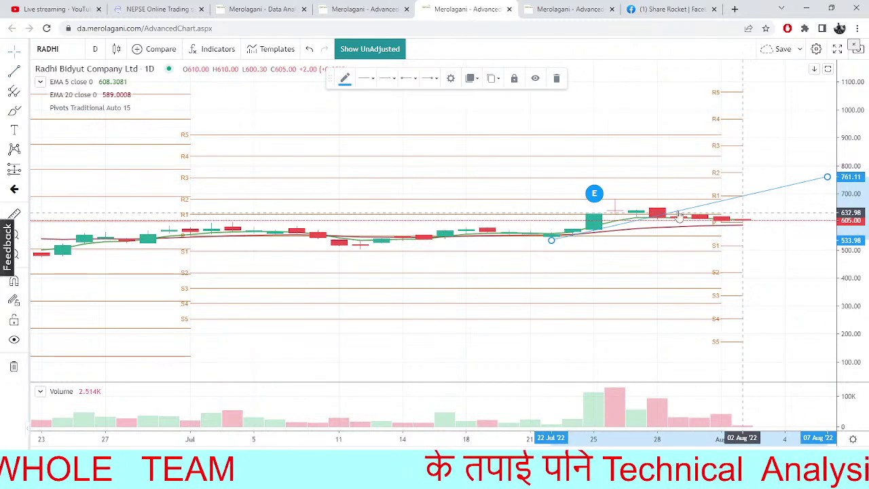
# - Place a horizontal line on the RADHI chart at about 590, just below the latest candles
pyautogui.moveTo(716, 238); pyautogui.dragTo(670, 228)
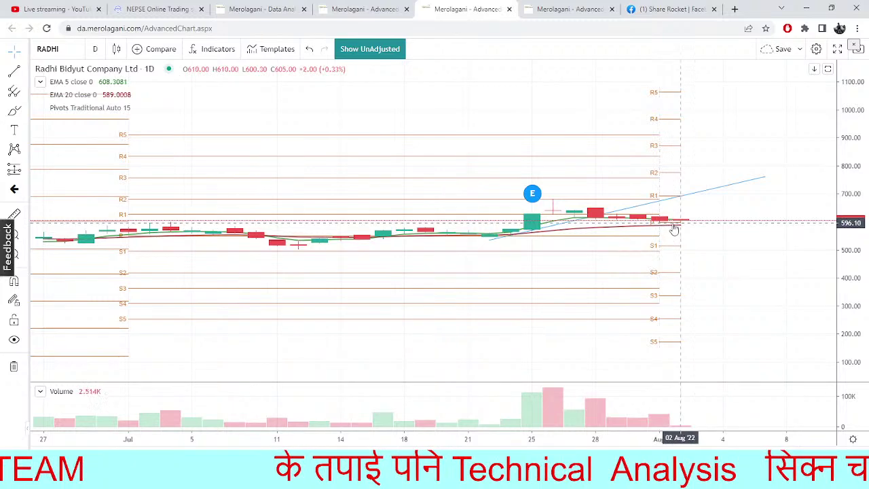
pyautogui.click(24, 71)
pyautogui.click(68, 138)
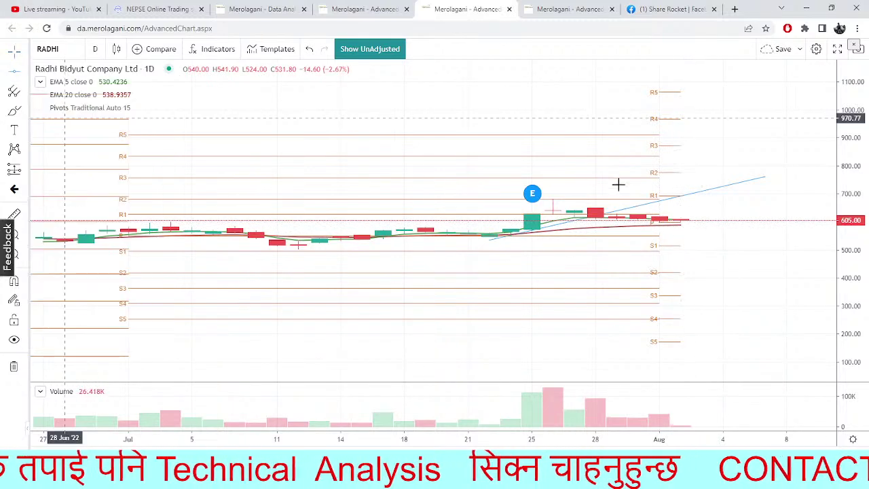
pyautogui.click(634, 224)
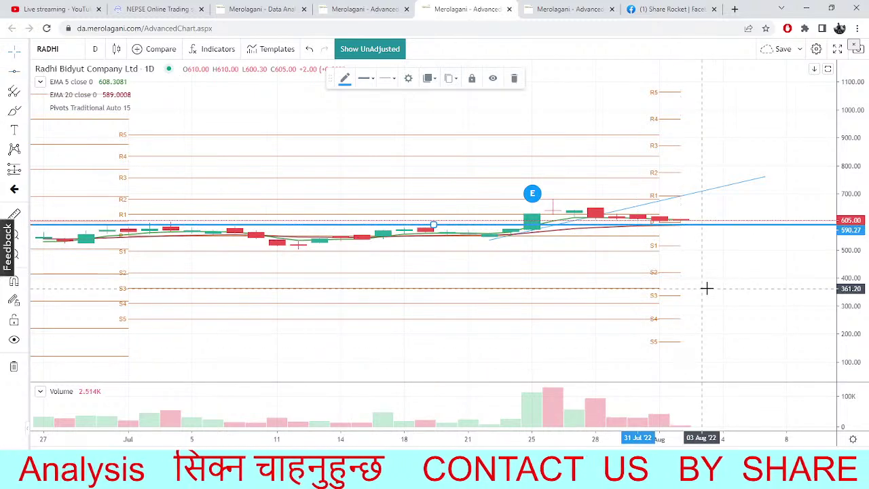
# - Place a second horizontal line on the RADHI chart at about 691, at the current R1 pivot level
pyautogui.moveTo(724, 274); pyautogui.dragTo(703, 272)
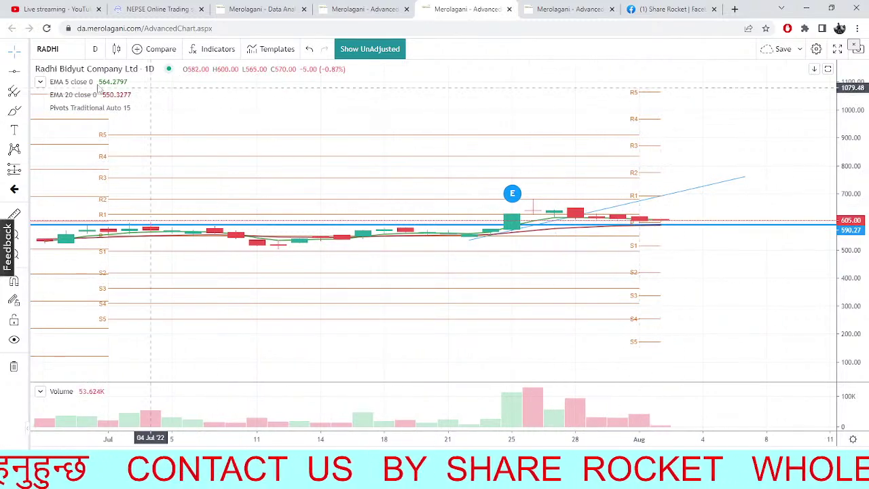
pyautogui.click(26, 71)
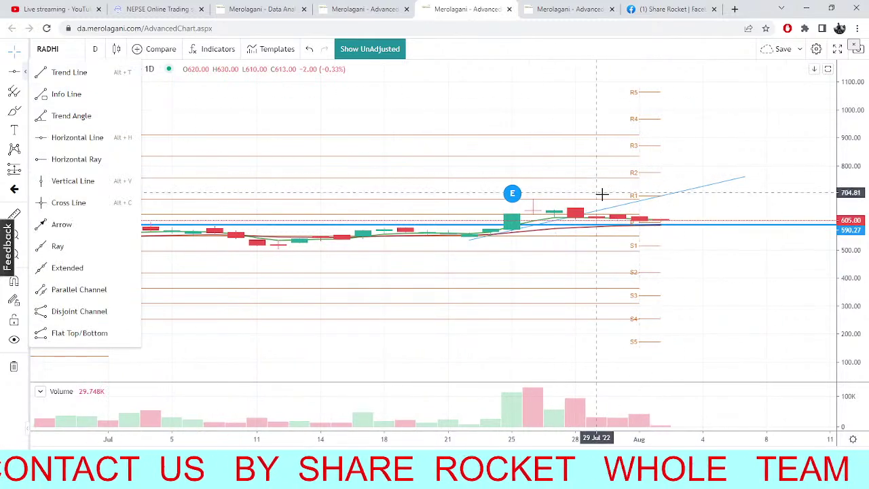
pyautogui.click(601, 196)
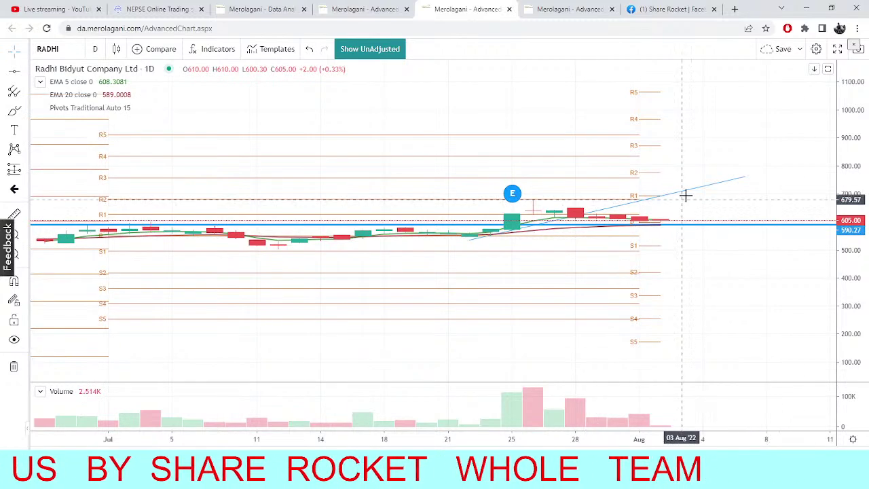
pyautogui.click(727, 180)
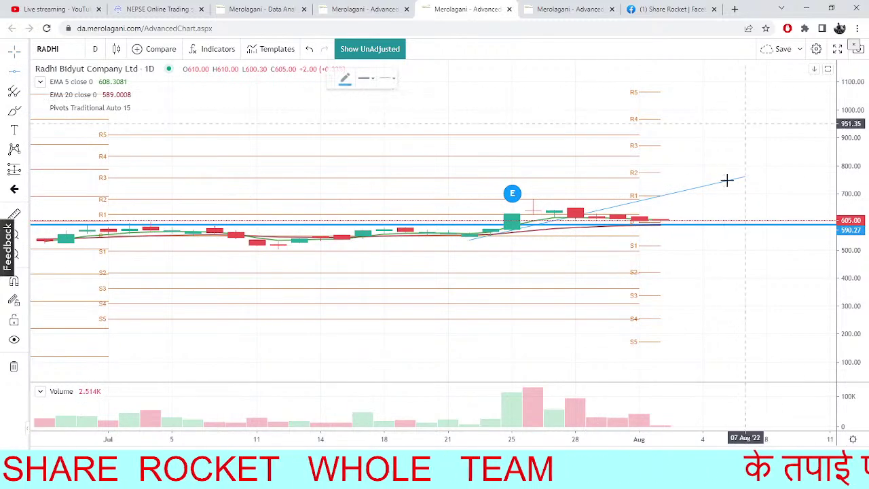
pyautogui.click(718, 196)
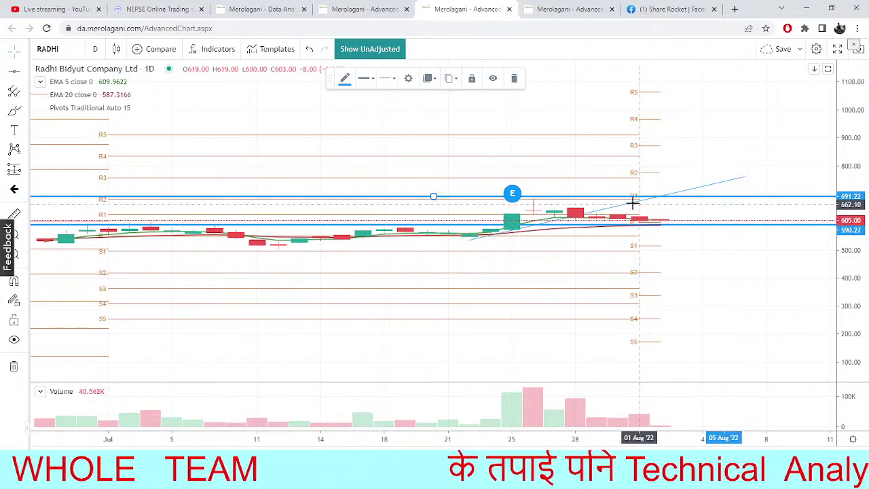
# - Draw a vertical trend line on the RADHI chart at 2 Aug, spanning the two horizontal lines at about 590 and 691
pyautogui.click(26, 71)
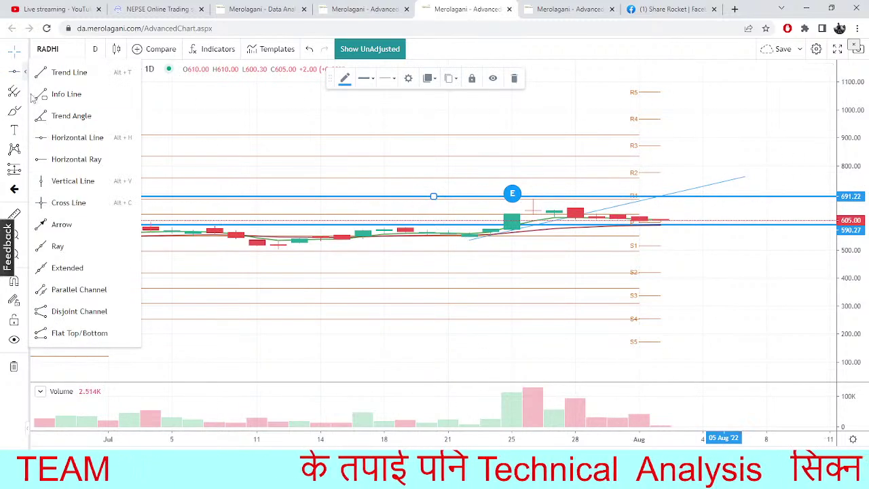
pyautogui.click(54, 75)
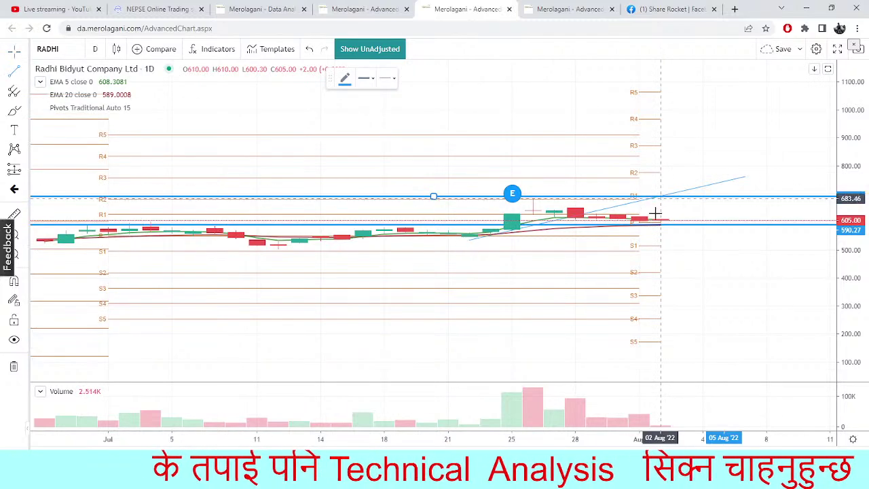
pyautogui.moveTo(656, 227); pyautogui.dragTo(660, 196)
pyautogui.click(563, 252)
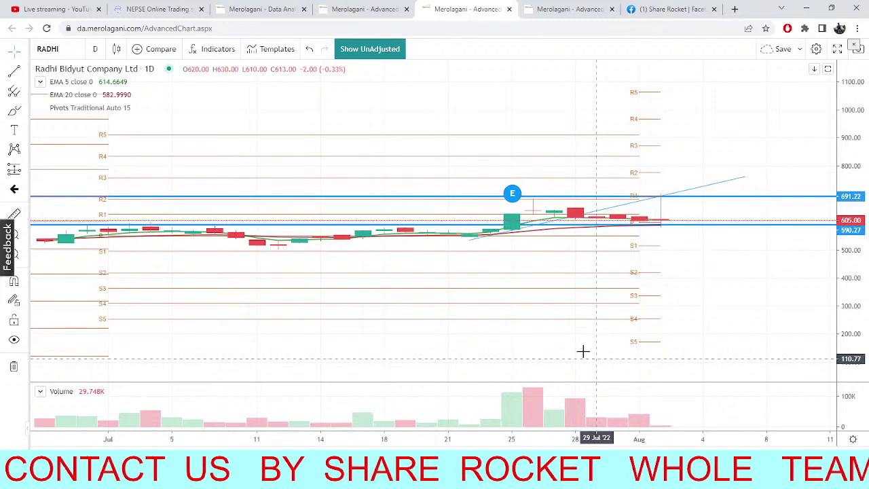
pyautogui.moveTo(579, 213); pyautogui.dragTo(702, 213)
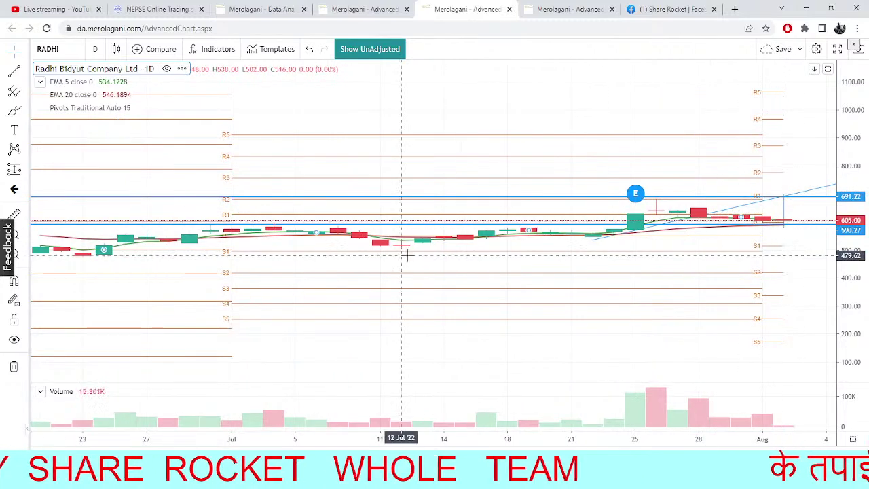
pyautogui.moveTo(407, 254); pyautogui.dragTo(534, 175)
pyautogui.moveTo(606, 224); pyautogui.dragTo(446, 249)
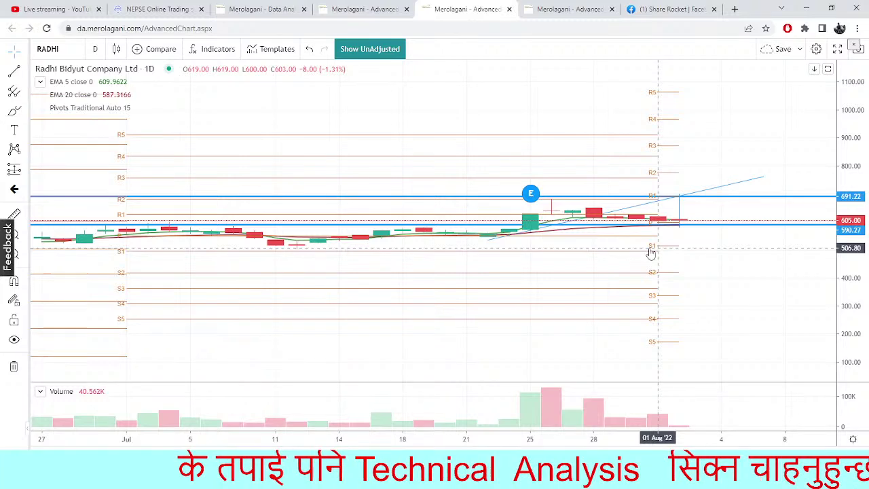
# - Switch to NEPSE TMS, load RADHI in Market Depth in place of BHDC, and examine its top buy and sell orders
pyautogui.click(191, 8)
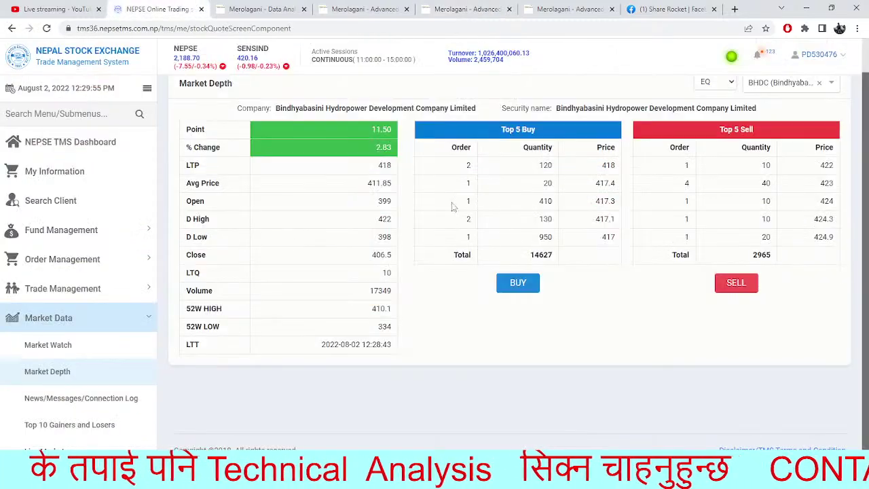
pyautogui.click(819, 82)
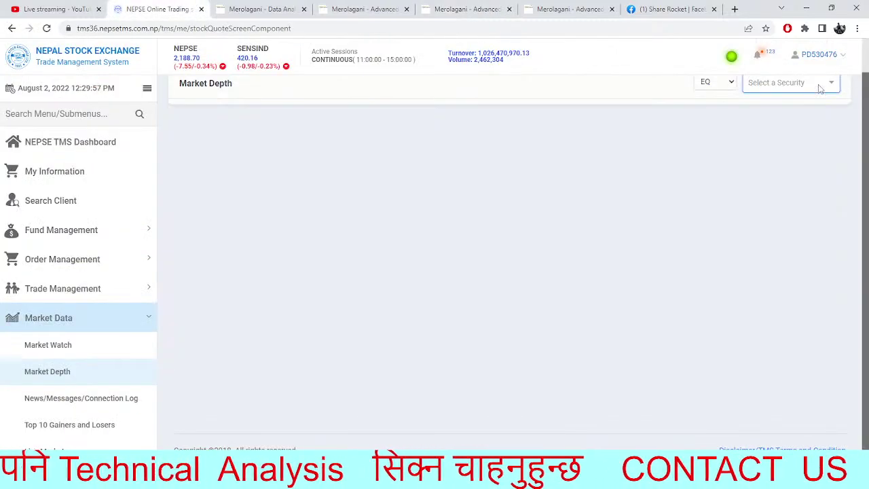
pyautogui.write('radhi')
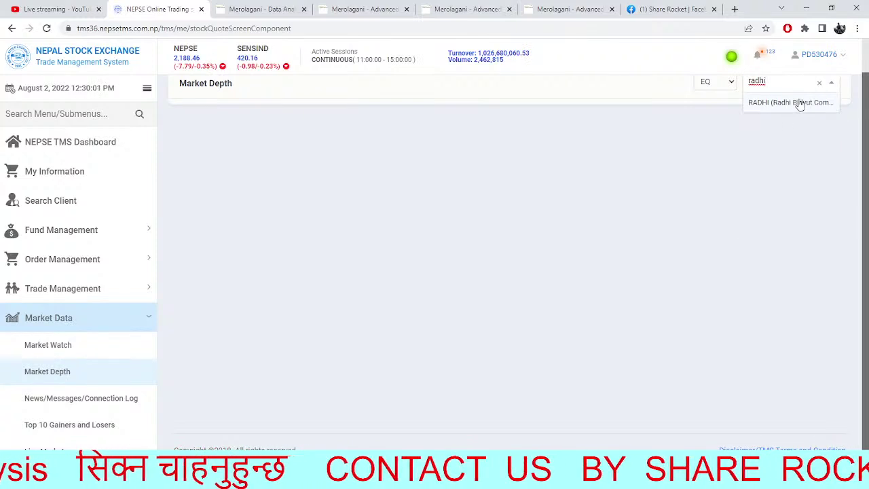
pyautogui.click(800, 103)
pyautogui.moveTo(803, 271); pyautogui.dragTo(606, 269)
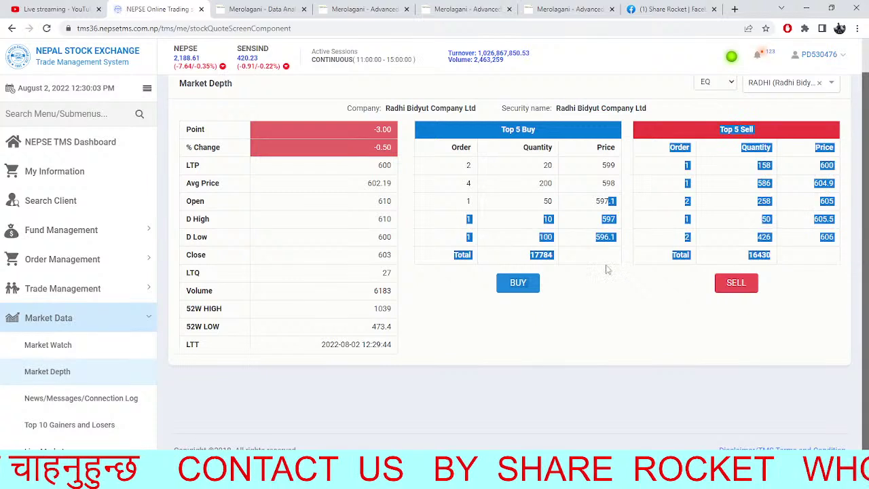
pyautogui.click(632, 303)
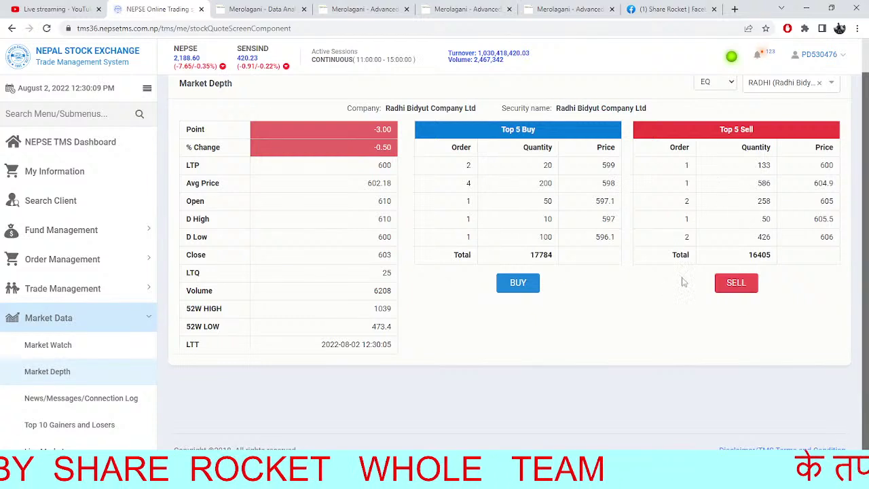
pyautogui.moveTo(788, 314); pyautogui.dragTo(581, 249)
pyautogui.click(585, 308)
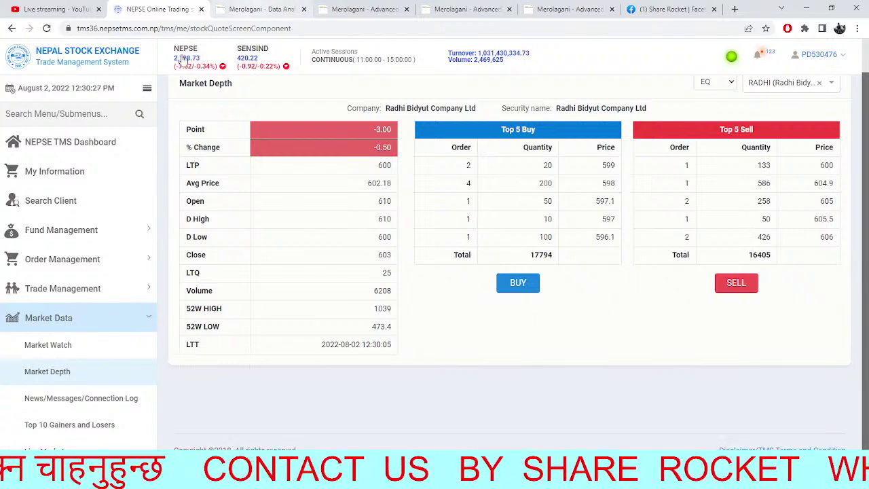
# - Glance at the Merolagani dashboard, return to NEPSE TMS, and replace RADHI with NICA (NIC Asia Bank Ltd.) in Market Depth
pyautogui.click(255, 6)
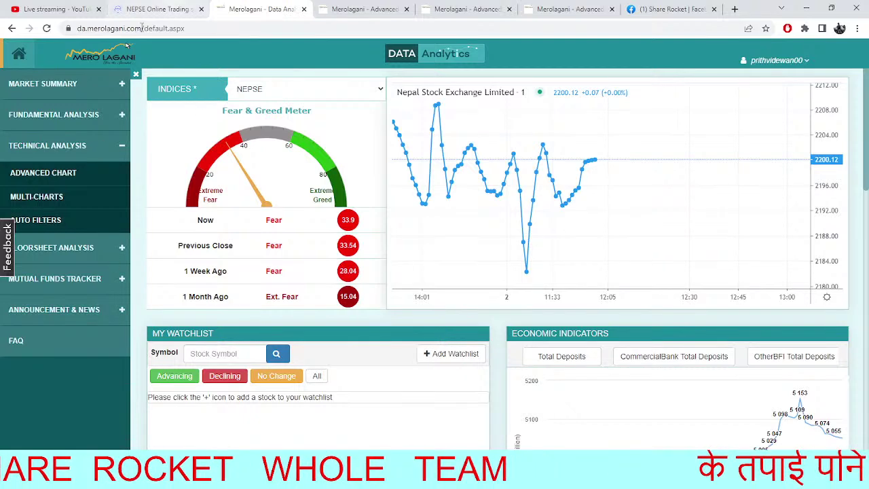
pyautogui.click(153, 8)
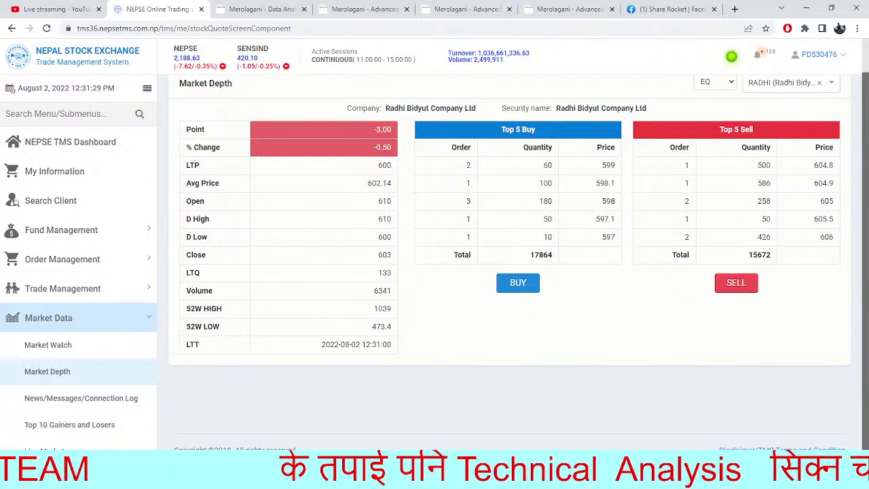
pyautogui.click(818, 83)
pyautogui.write('ni')
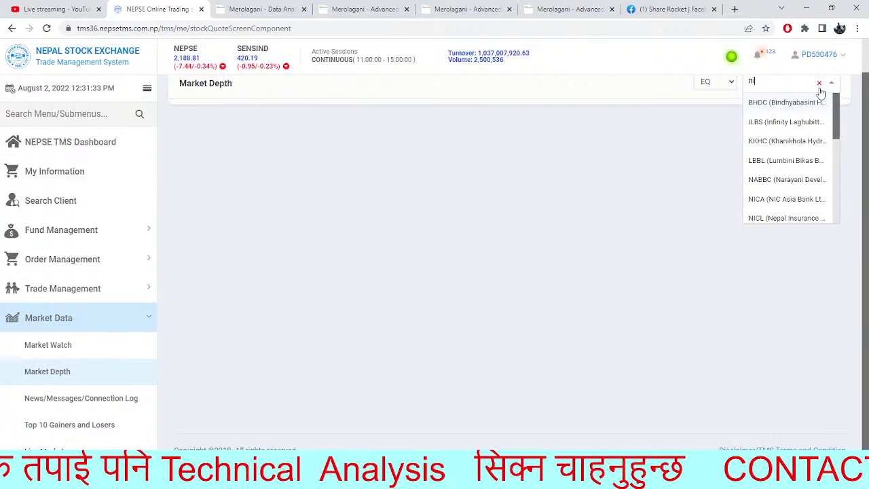
pyautogui.write('ca')
pyautogui.click(752, 103)
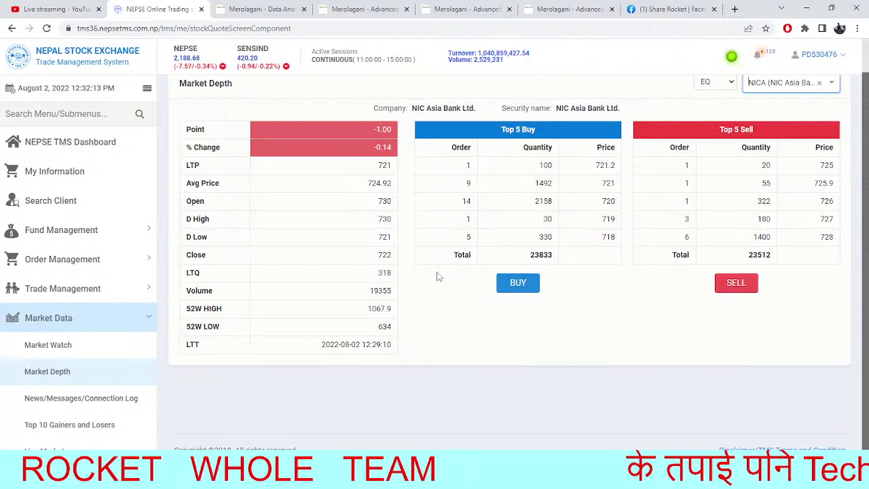
# - Go to the RADHI chart in Merolagani and replace its symbol with NICA, loading NIC Asia Bank Ltd
pyautogui.click(243, 5)
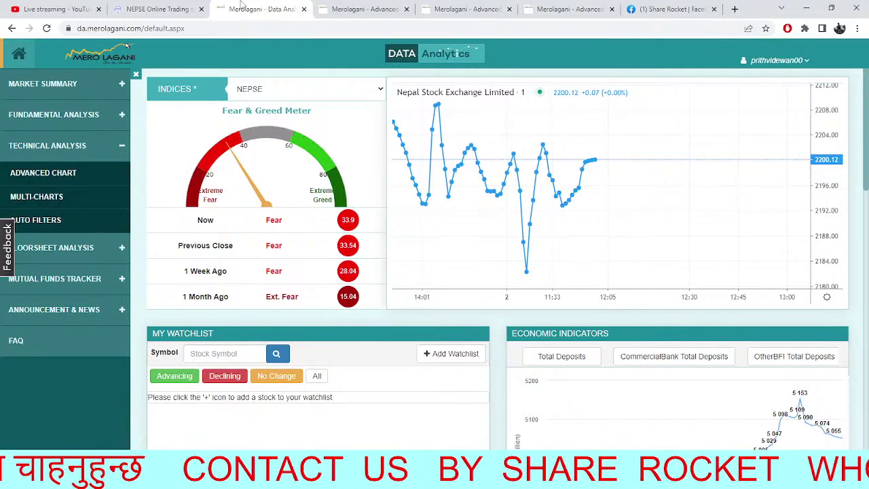
pyautogui.click(159, 9)
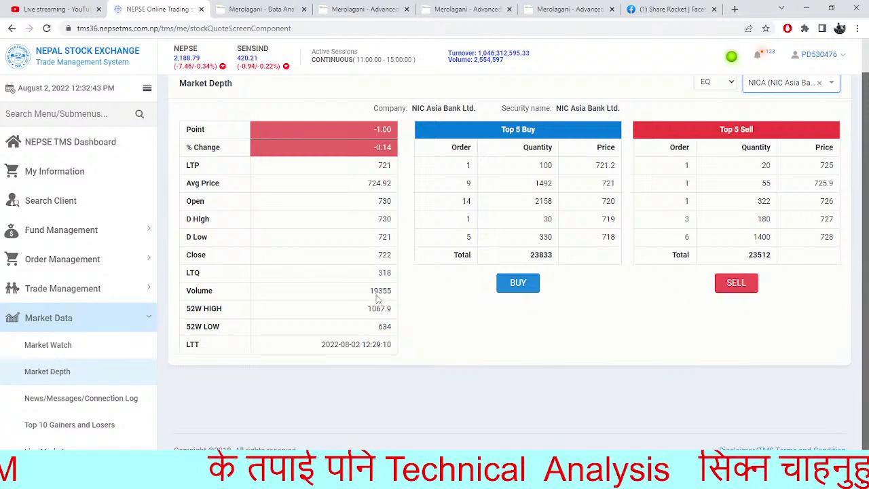
pyautogui.click(261, 9)
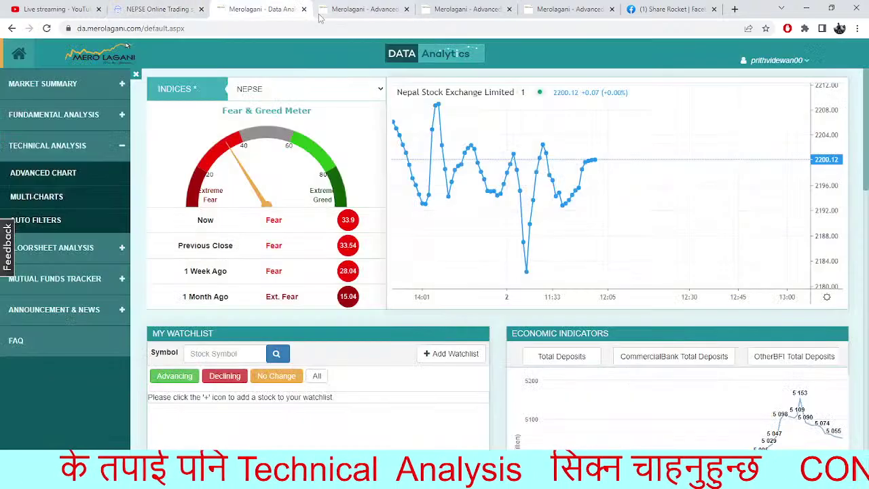
pyautogui.click(366, 9)
pyautogui.click(455, 9)
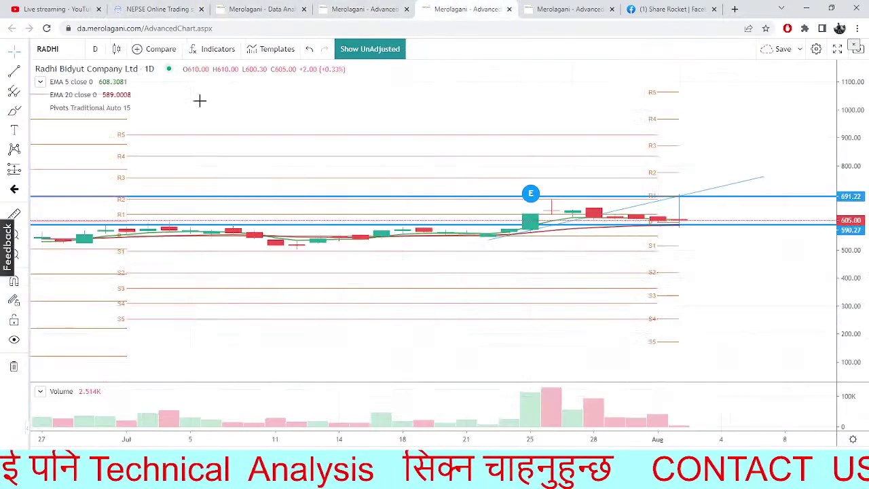
pyautogui.click(53, 46)
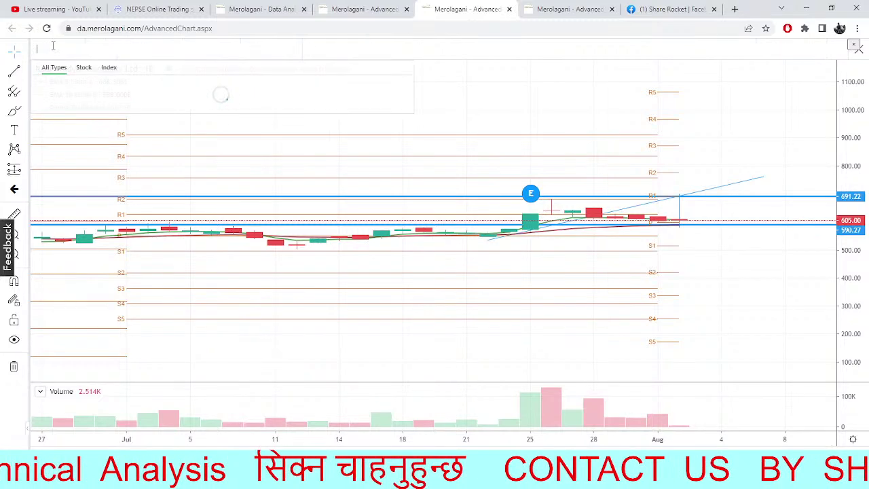
pyautogui.write('NIC')
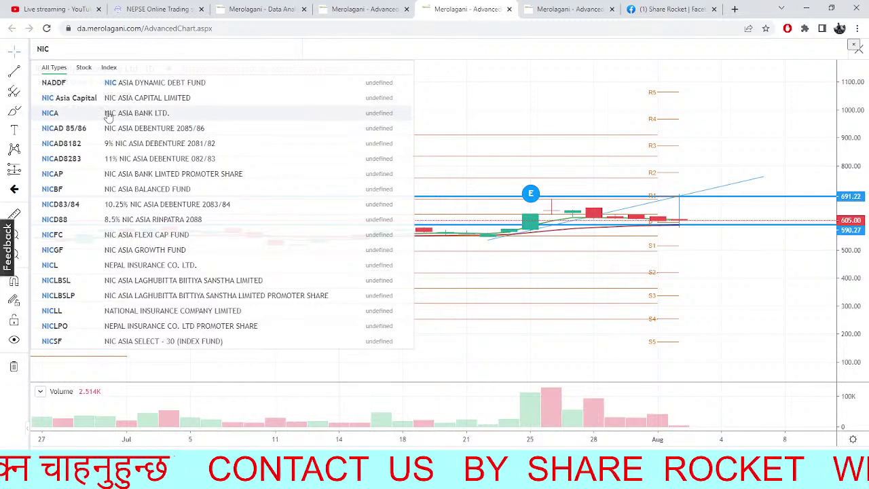
pyautogui.click(107, 114)
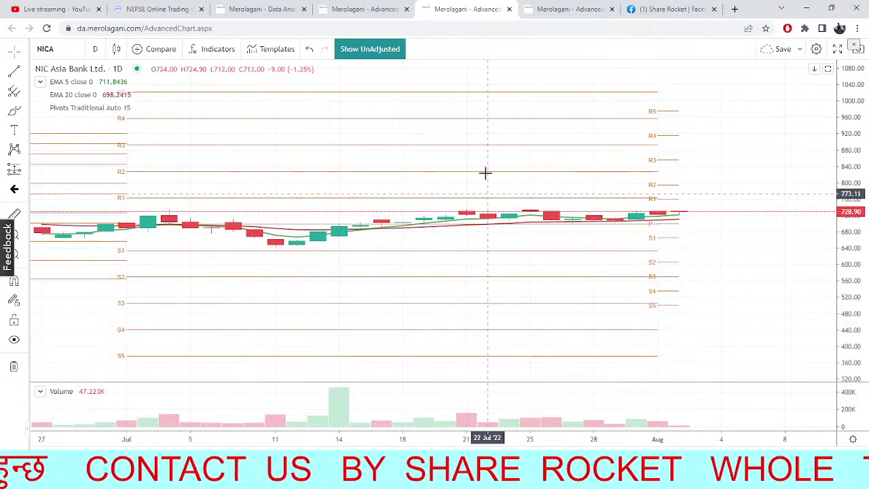
# - Check NIC Asia Bank's buy and sell orders in the NEPSE TMS market depth and return to its Merolagani chart
pyautogui.click(114, 8)
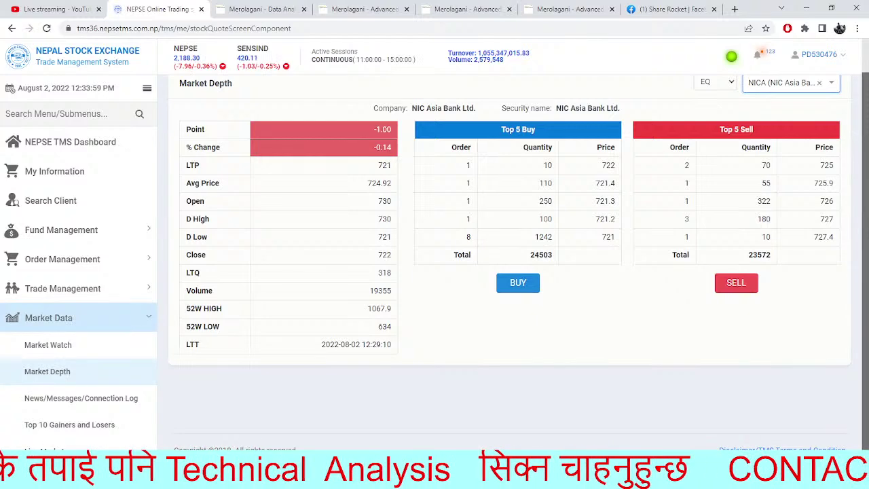
pyautogui.click(270, 8)
pyautogui.click(366, 9)
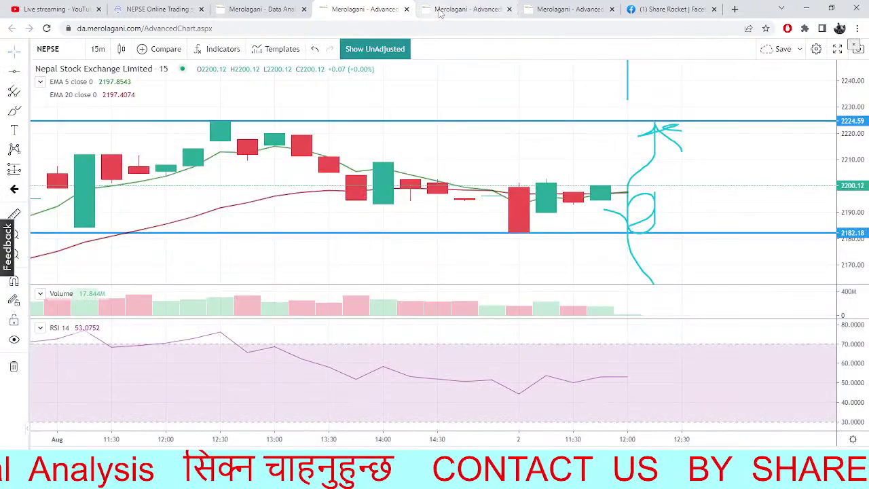
pyautogui.click(439, 9)
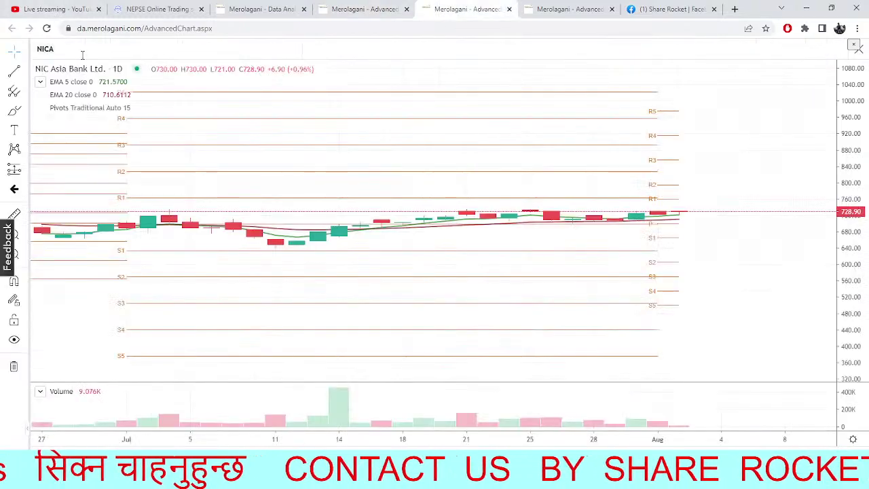
# - Replace the NICA chart's symbol with AKPL, loading Arun Kabeli Power Ltd
pyautogui.click(84, 54)
pyautogui.write('AKP')
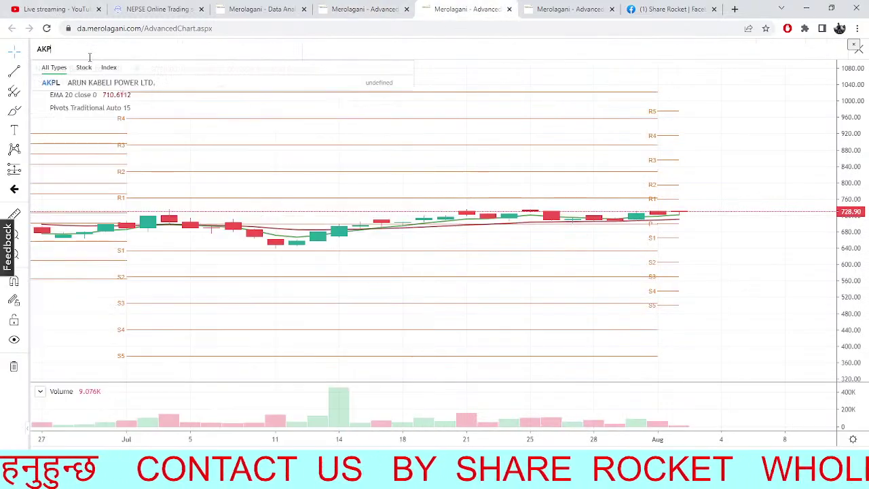
pyautogui.write('L')
pyautogui.click(124, 82)
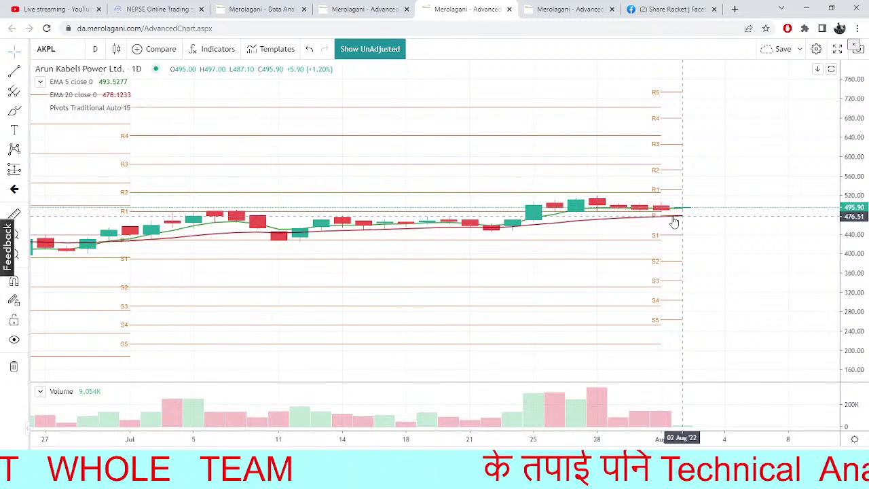
# - Switch to NEPSE TMS and replace NICA with BHDC in Market Depth, loading Bindhyabasini Hydropower Development Company Limited
pyautogui.click(216, 6)
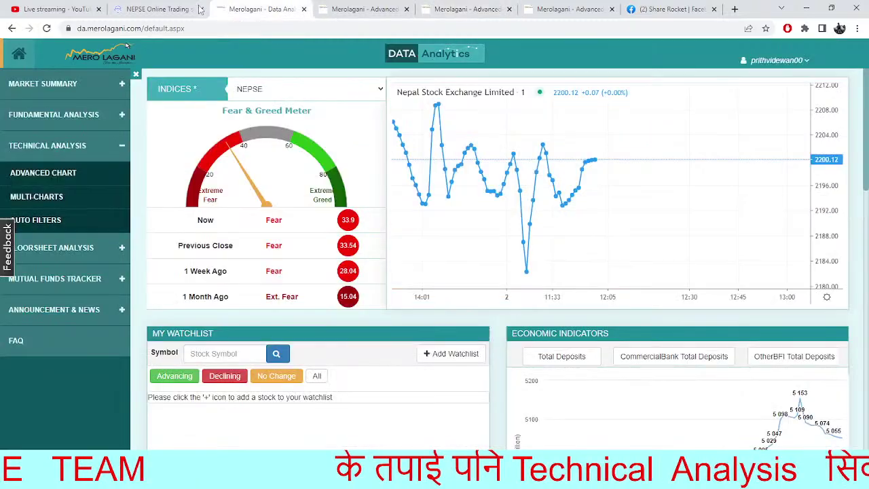
pyautogui.click(179, 8)
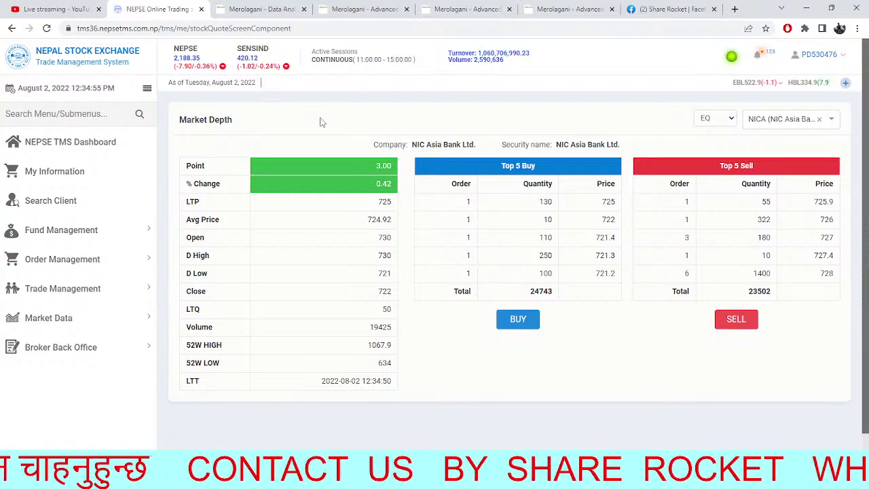
pyautogui.click(819, 119)
pyautogui.write('bhfc')
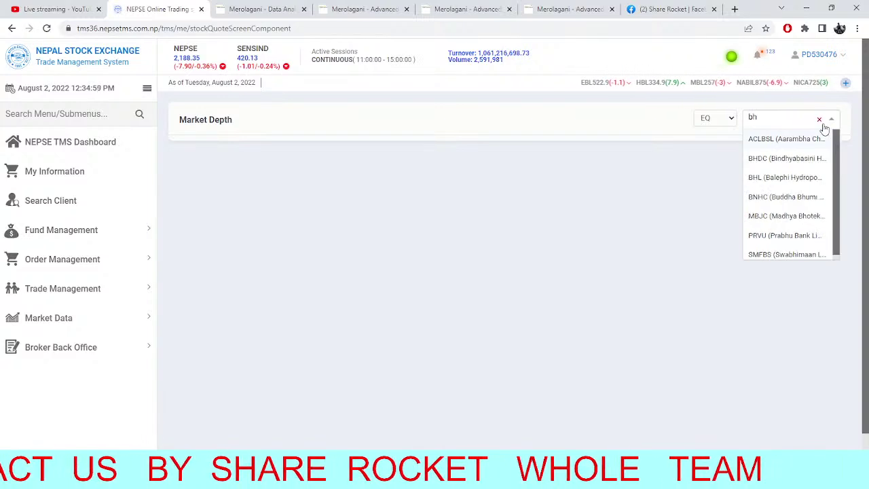
pyautogui.press('BackSpace')
pyautogui.press('BackSpace')
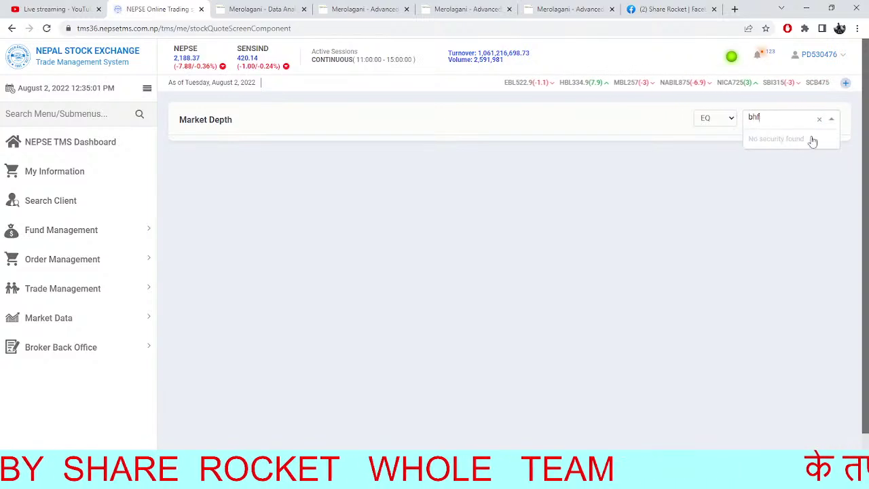
pyautogui.write('dc')
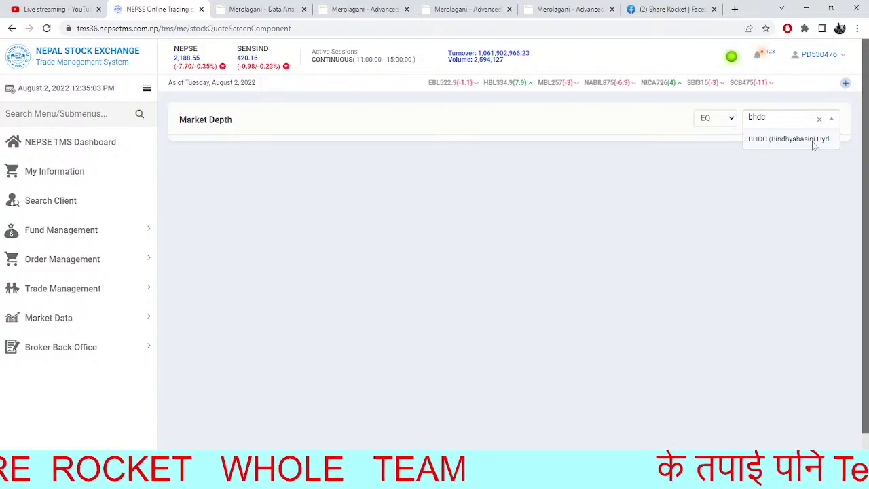
pyautogui.click(813, 141)
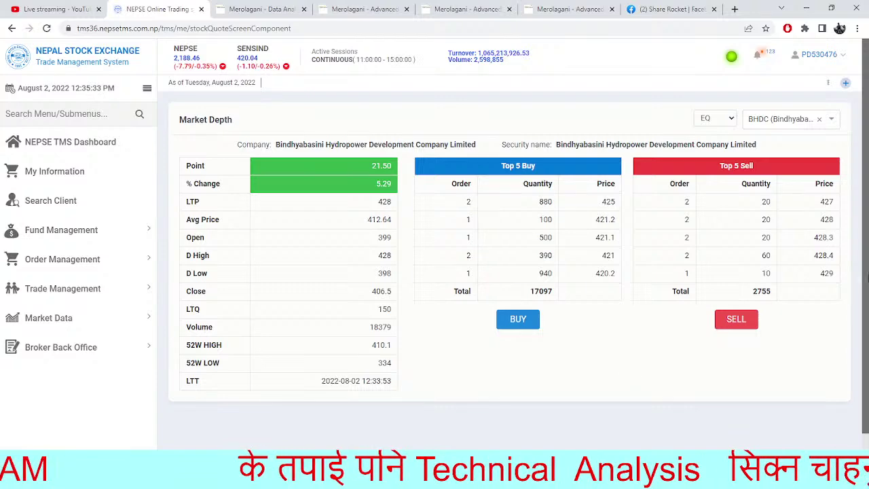
# - Return to the AKPL chart in Merolagani and replace its symbol with BFC, Best Finance Company Ltd
pyautogui.click(266, 9)
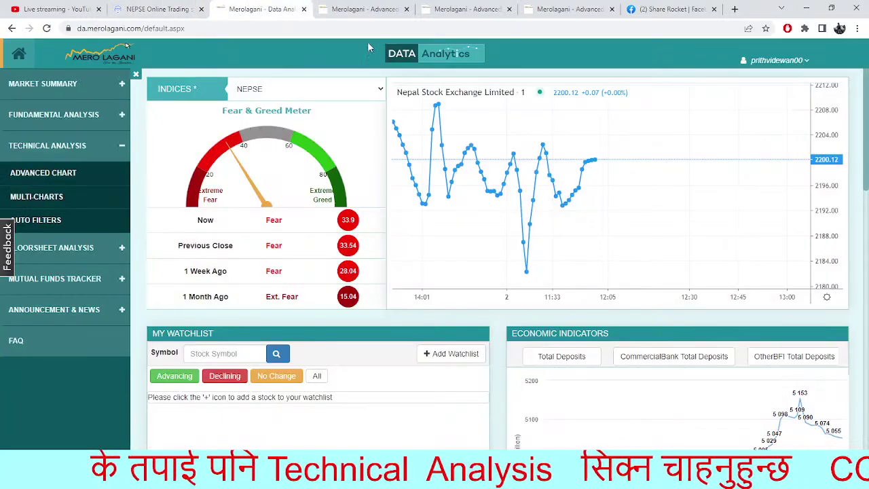
pyautogui.click(383, 9)
pyautogui.click(464, 9)
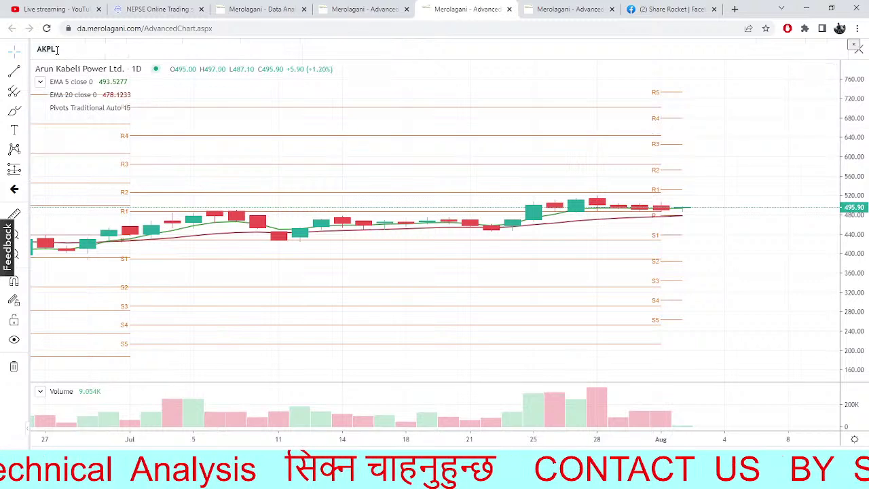
pyautogui.click(60, 54)
pyautogui.write('BFC')
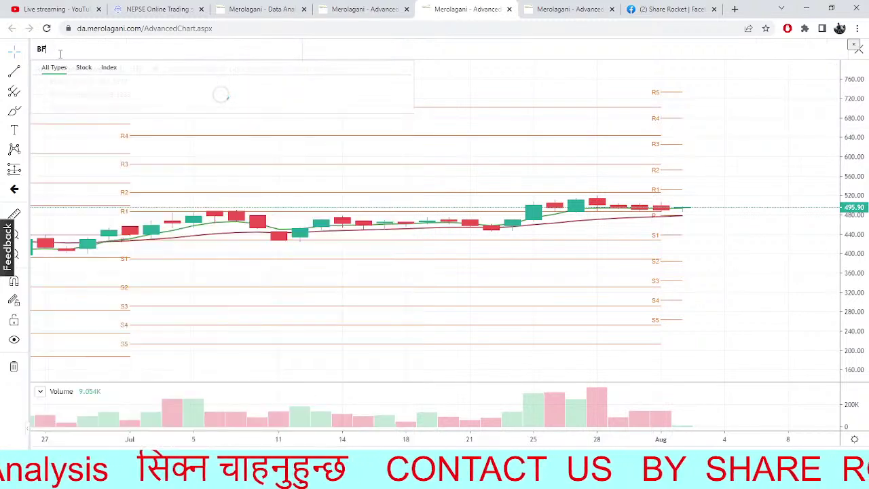
pyautogui.click(140, 82)
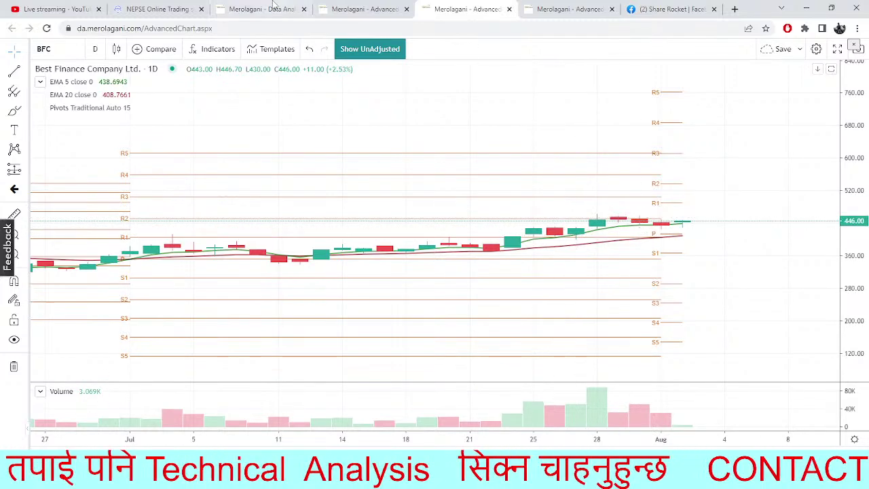
# - Check BHDC's buy and sell orders in the NEPSE TMS market depth and return to the BFC chart in Merolagani
pyautogui.click(157, 9)
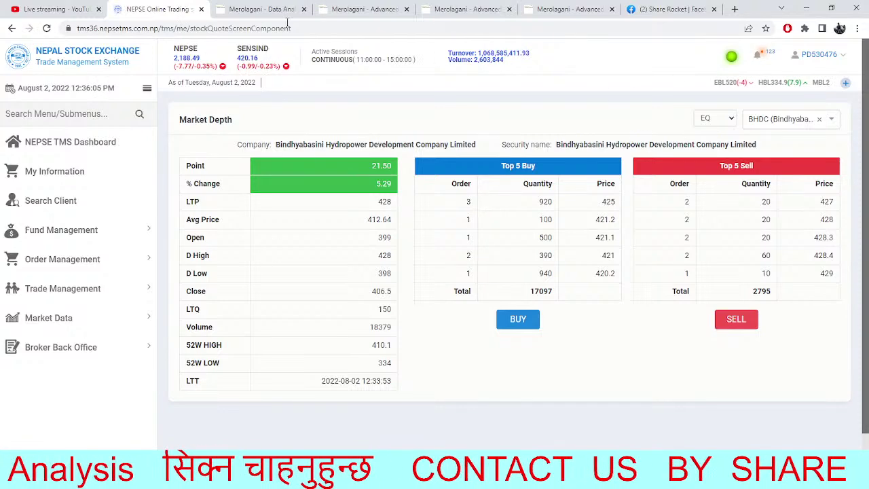
pyautogui.click(271, 9)
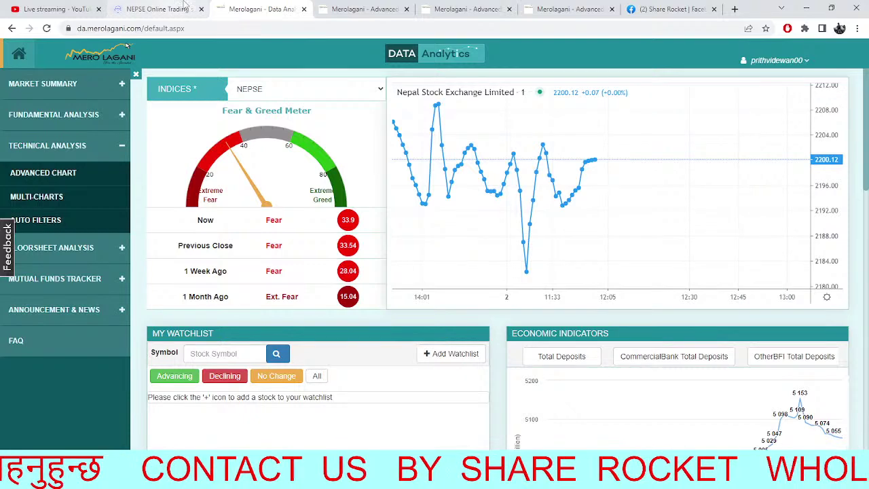
pyautogui.click(380, 8)
pyautogui.click(475, 9)
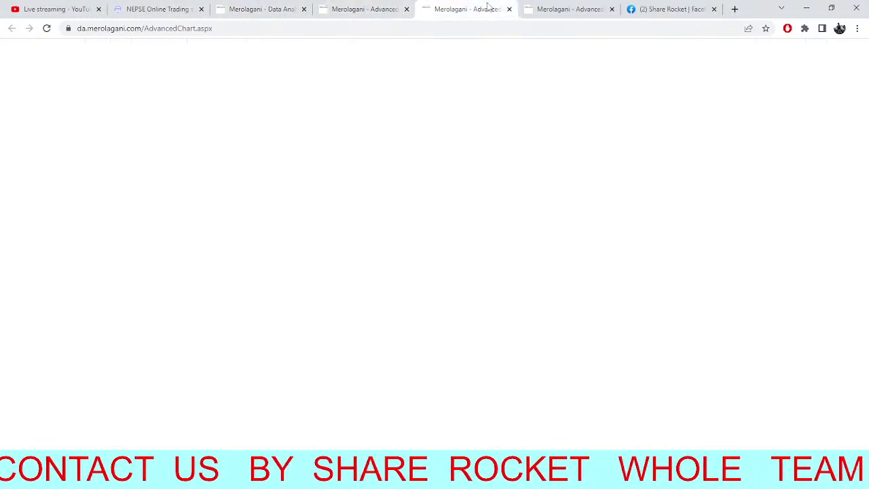
# - Replace the BFC chart's symbol with API, Api Power Company Ltd., and examine its June to August daily candles
pyautogui.click(49, 48)
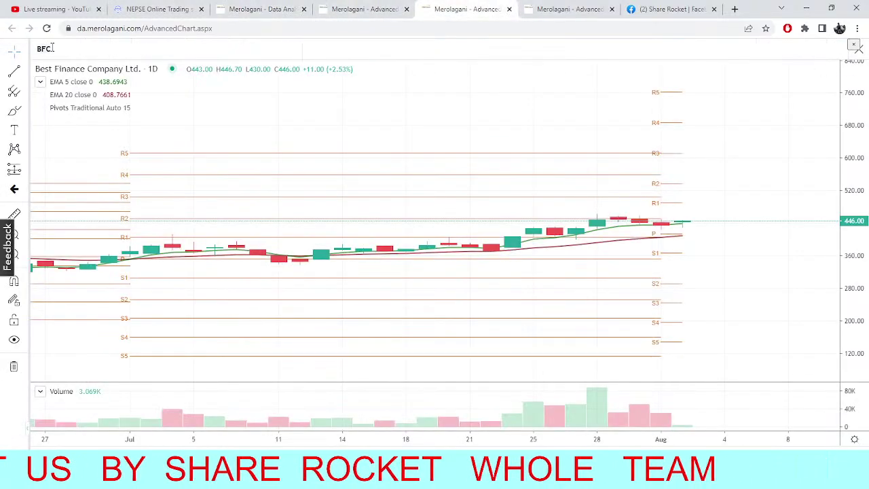
pyautogui.write('API')
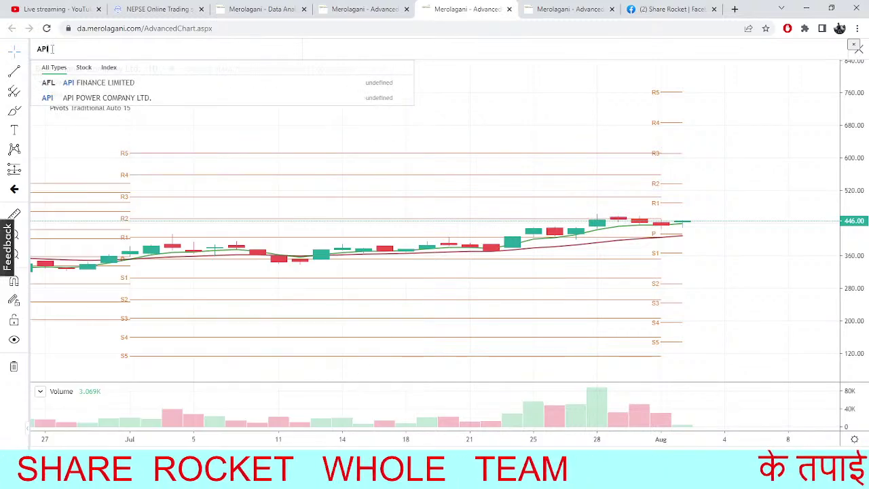
pyautogui.click(78, 99)
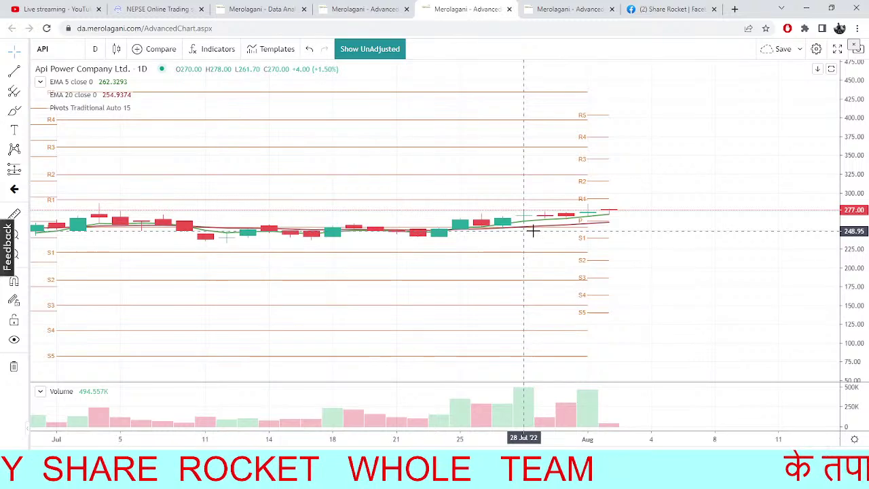
pyautogui.moveTo(228, 315); pyautogui.dragTo(305, 274)
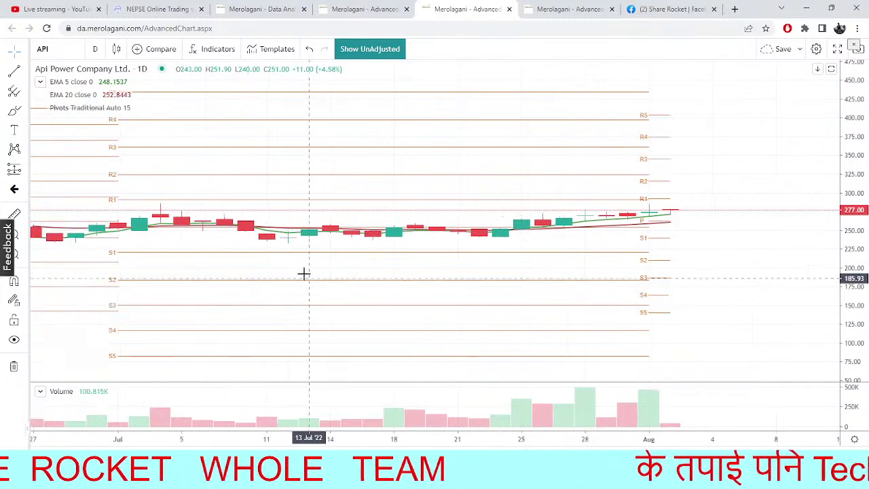
pyautogui.moveTo(304, 312); pyautogui.dragTo(437, 138)
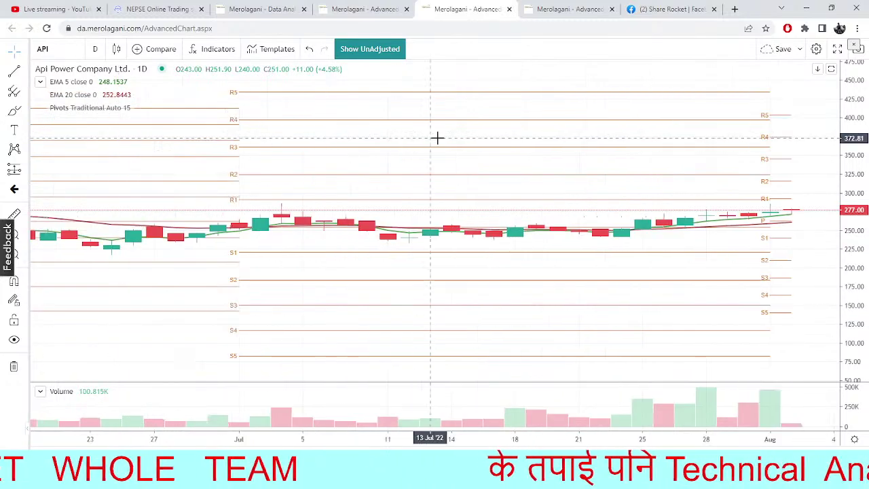
pyautogui.moveTo(399, 246); pyautogui.dragTo(379, 243)
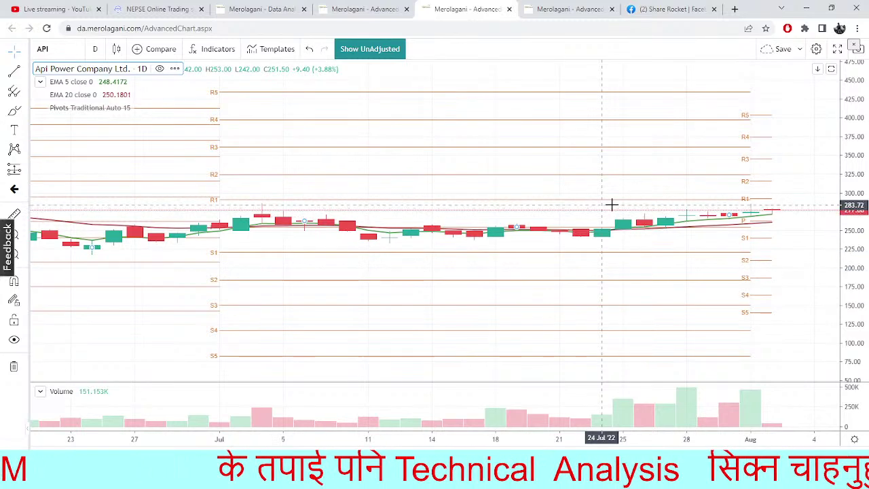
# - Review the 15-minute NEPSE index chart, the Merolagani dashboard and BHDC's market depth in NEPSE TMS, then return to the API chart
pyautogui.click(558, 7)
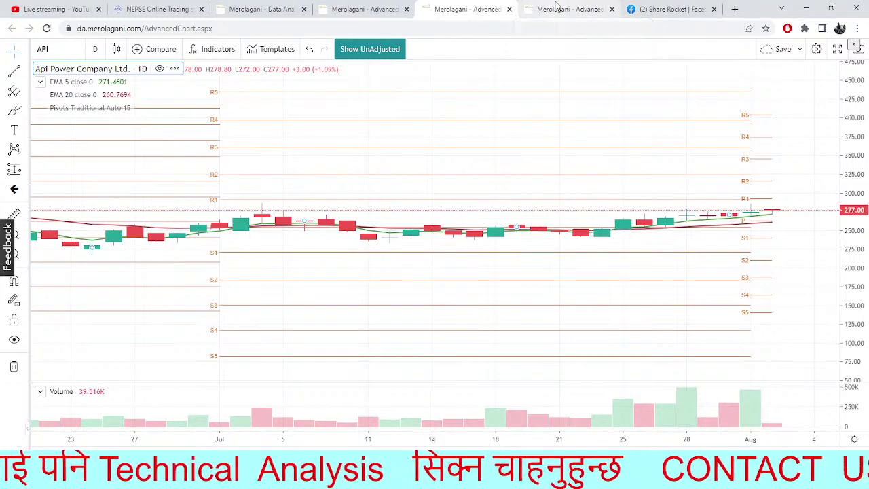
pyautogui.click(452, 8)
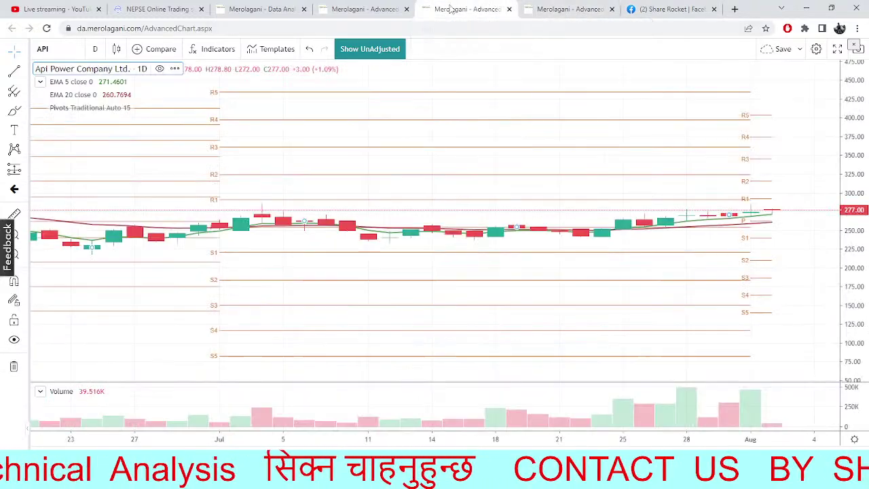
pyautogui.click(403, 7)
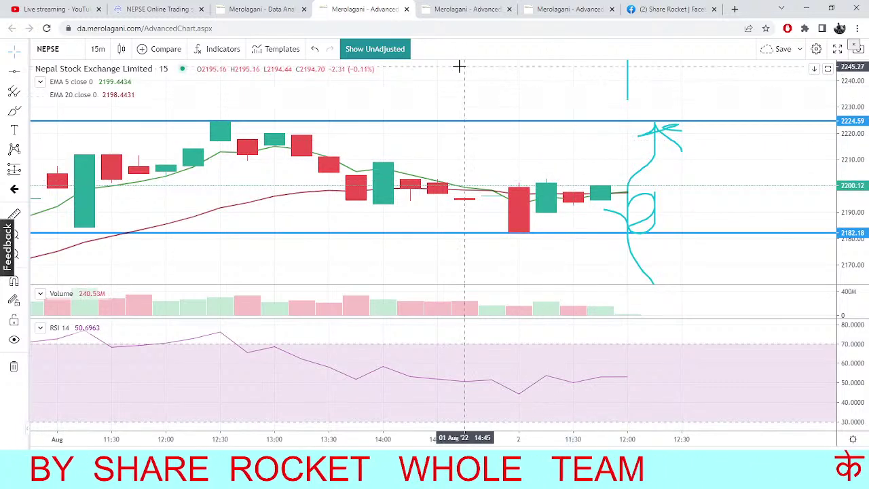
pyautogui.click(248, 5)
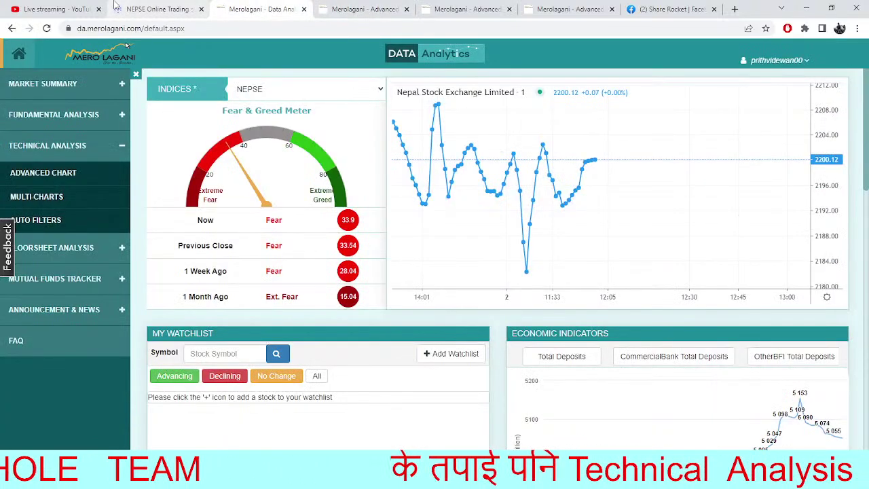
pyautogui.click(125, 7)
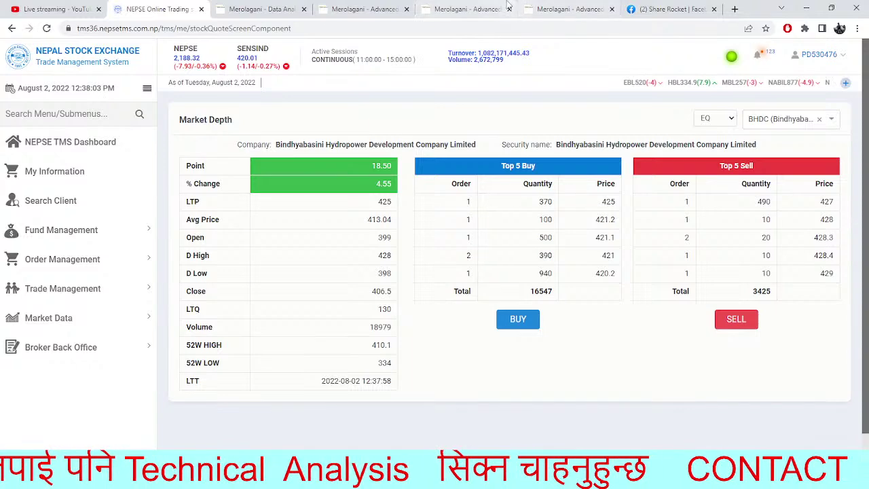
pyautogui.click(468, 9)
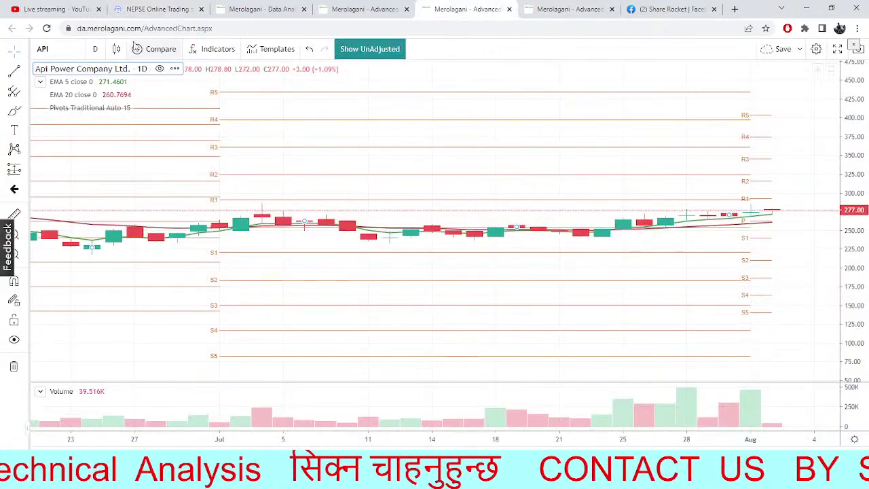
# - Replace the API chart's symbol with DDBL, Deprosc Laghubitta Bittiya Sanstha Limited, and examine its latest daily candles
pyautogui.click(66, 49)
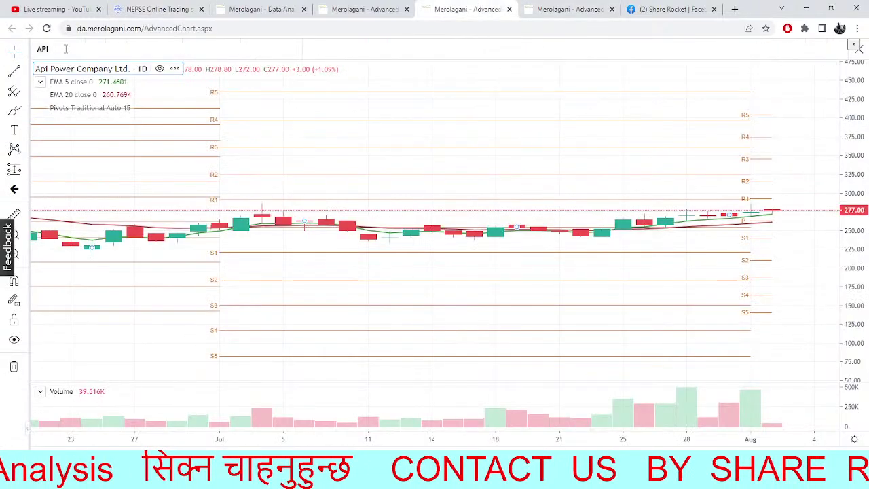
pyautogui.press('BackSpace')
pyautogui.press('BackSpace')
pyautogui.press('BackSpace')
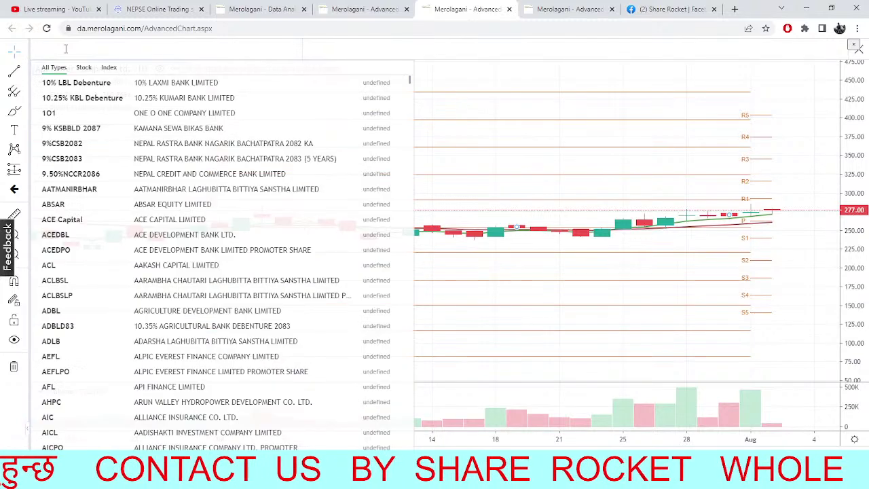
pyautogui.write('DDBL')
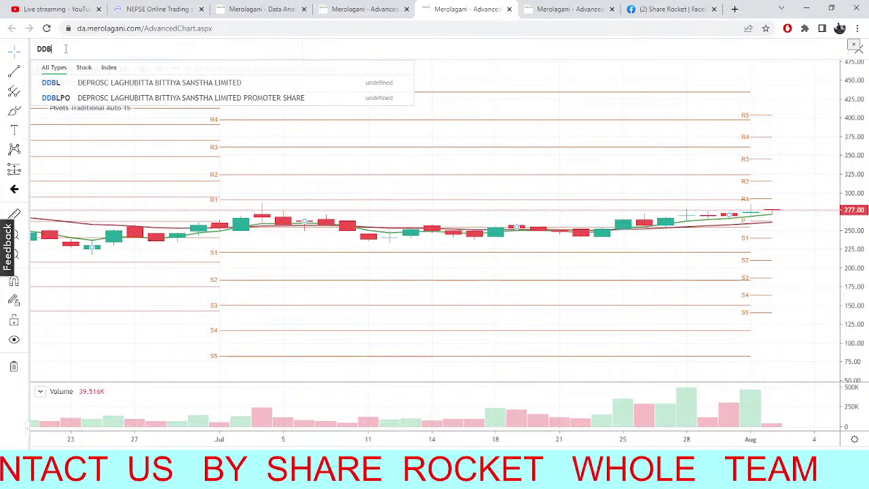
pyautogui.click(76, 82)
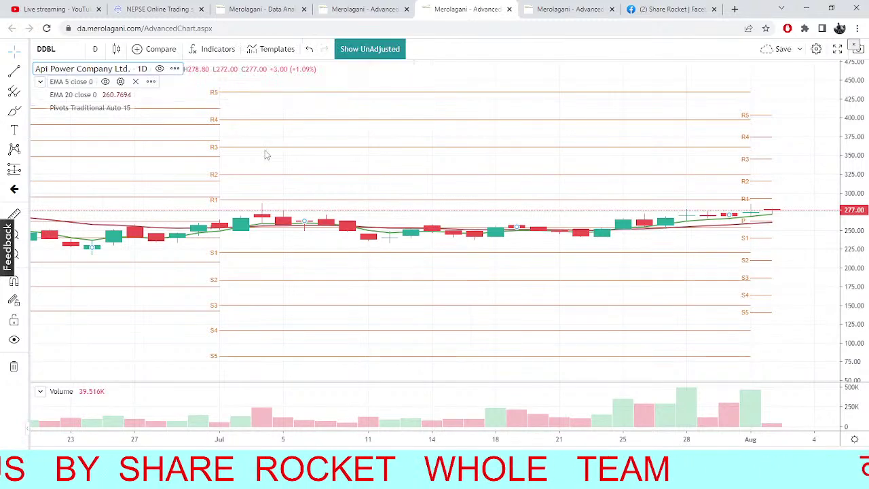
pyautogui.moveTo(679, 306); pyautogui.dragTo(556, 258)
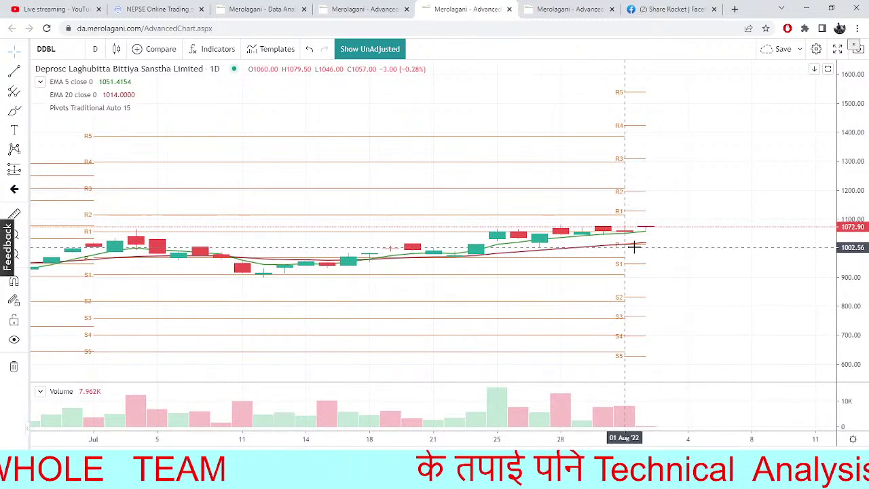
# - Check BHDC's market depth in NEPSE TMS, then return to the DDBL chart and examine its late June and July candles
pyautogui.click(187, 9)
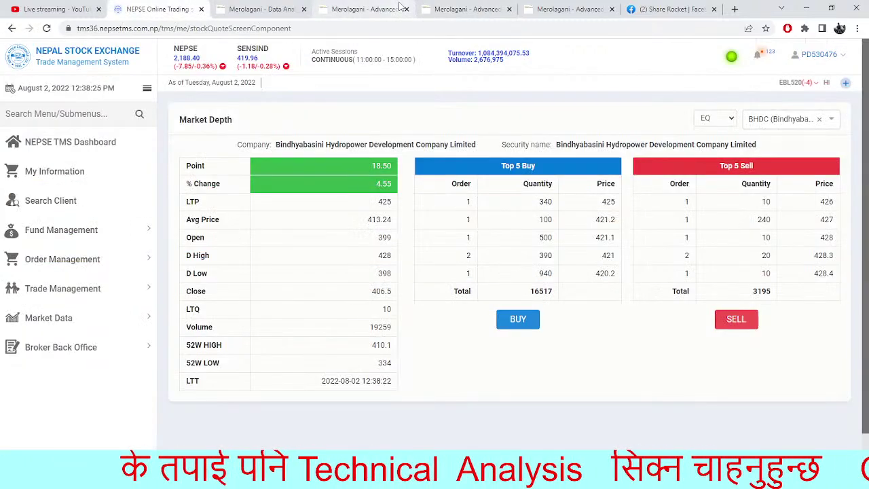
pyautogui.click(365, 9)
pyautogui.click(500, 6)
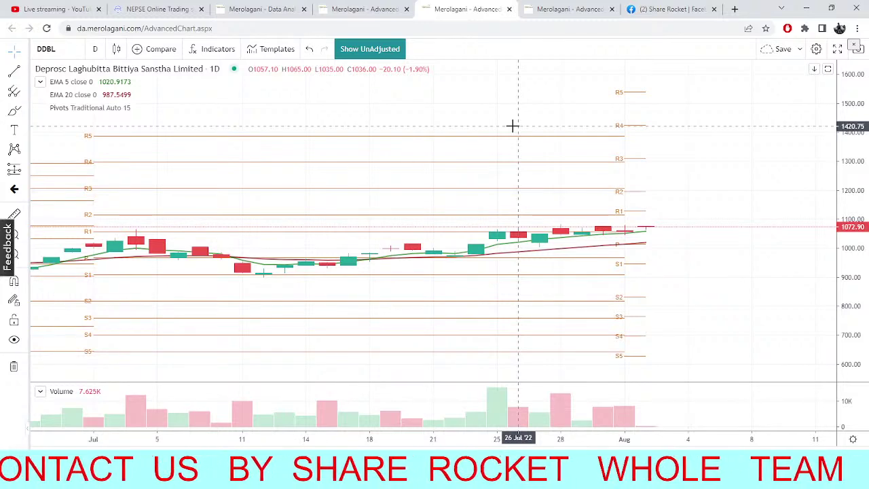
pyautogui.hscroll(-4, 312, 176)
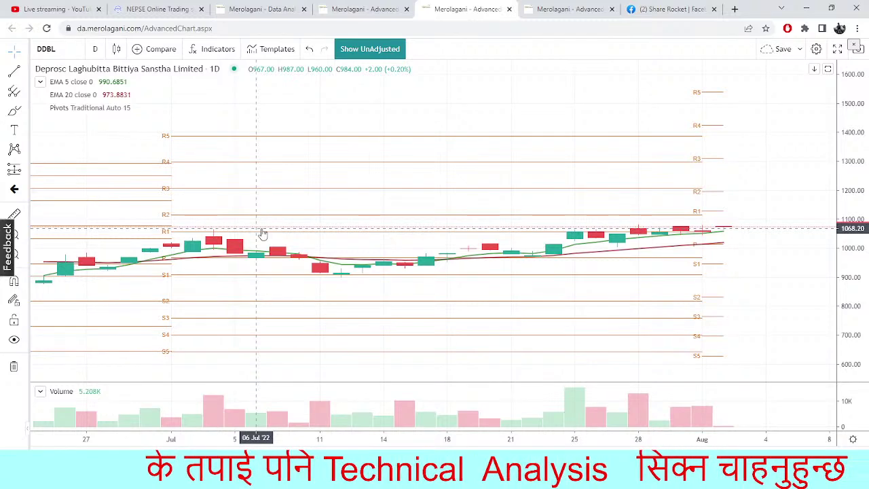
# - Replace the DDBL chart's symbol with SWMF, Suryodaya Womi Laghubitta Bittiya Sanstha Limited, and examine its July to August candles
pyautogui.click(68, 46)
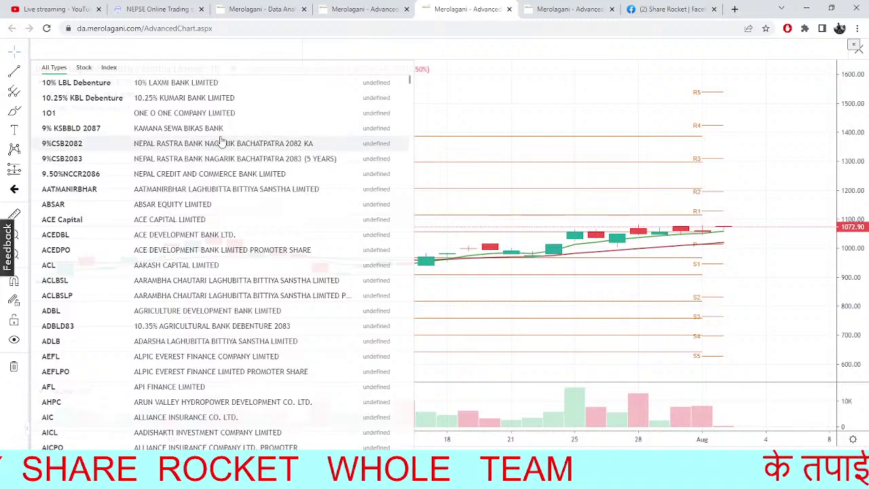
pyautogui.write('SW')
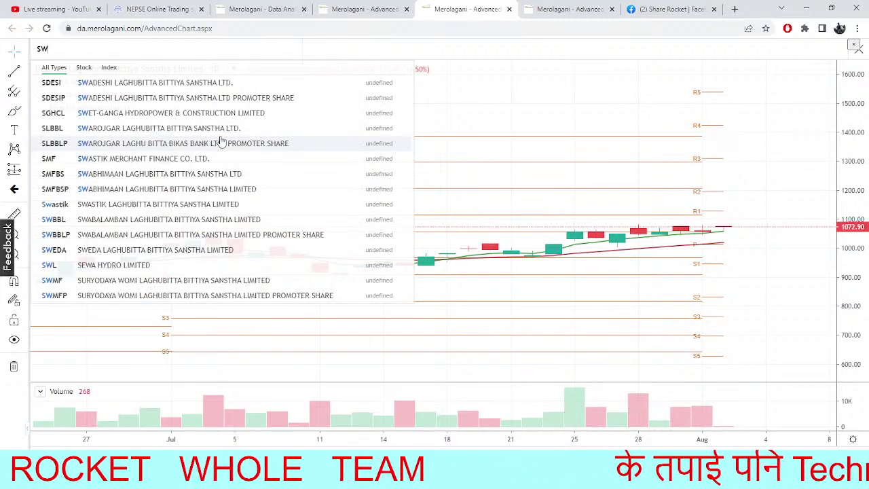
pyautogui.write('MF')
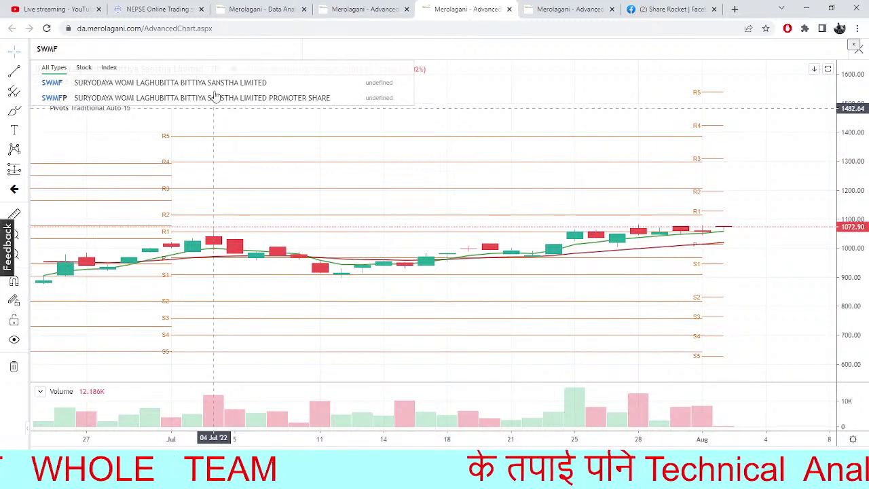
pyautogui.click(218, 84)
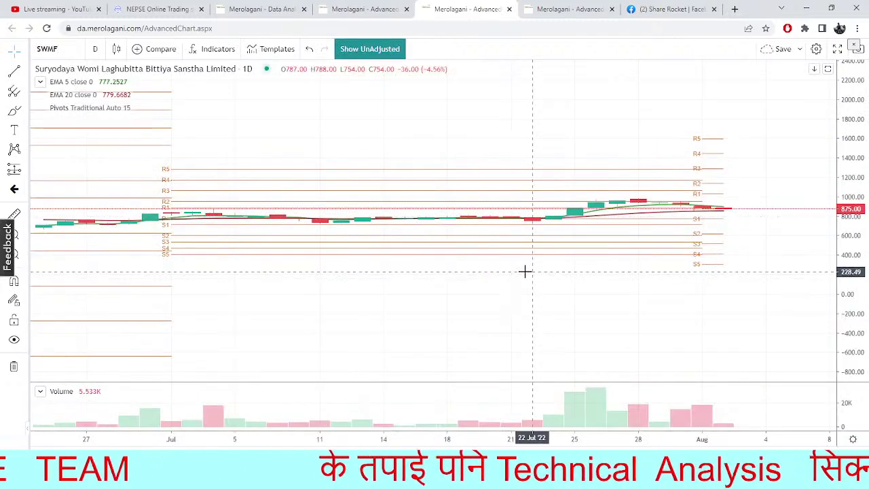
pyautogui.moveTo(525, 272); pyautogui.dragTo(505, 270)
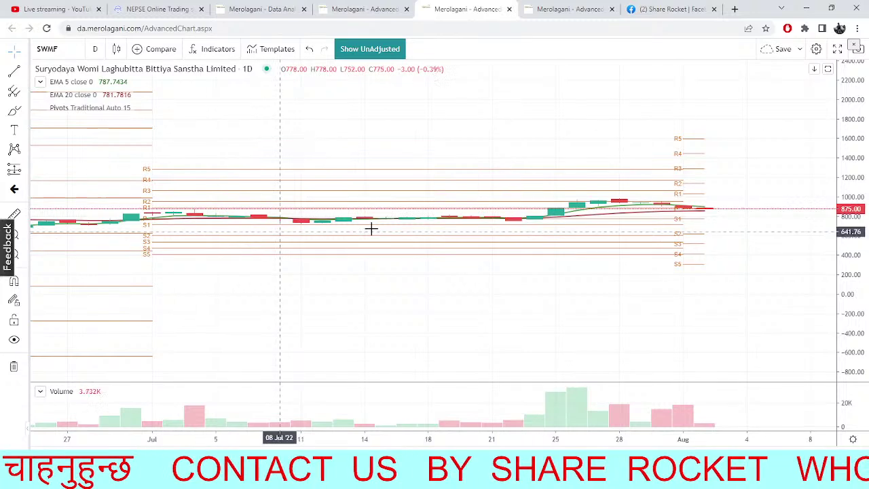
pyautogui.moveTo(452, 260); pyautogui.dragTo(382, 286)
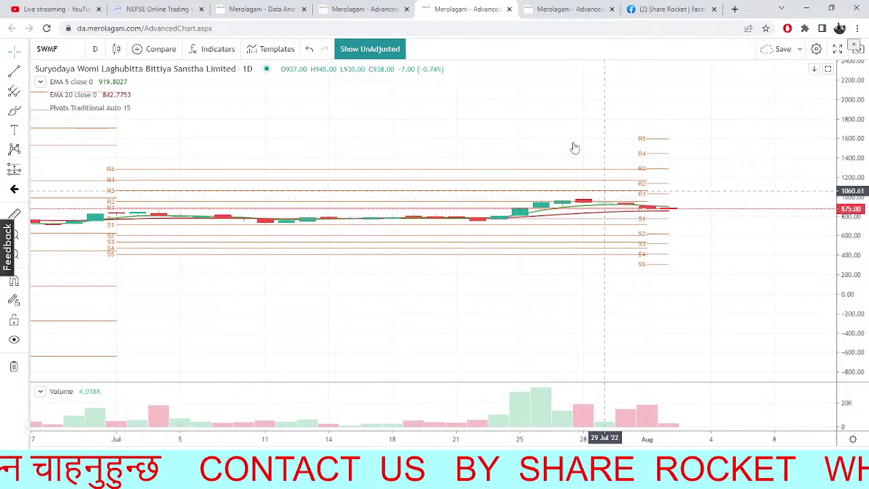
# - Check the NEPSE intraday chart on the Merolagani dashboard and BHDC's buy and sell orders in NEPSE TMS
pyautogui.click(286, 9)
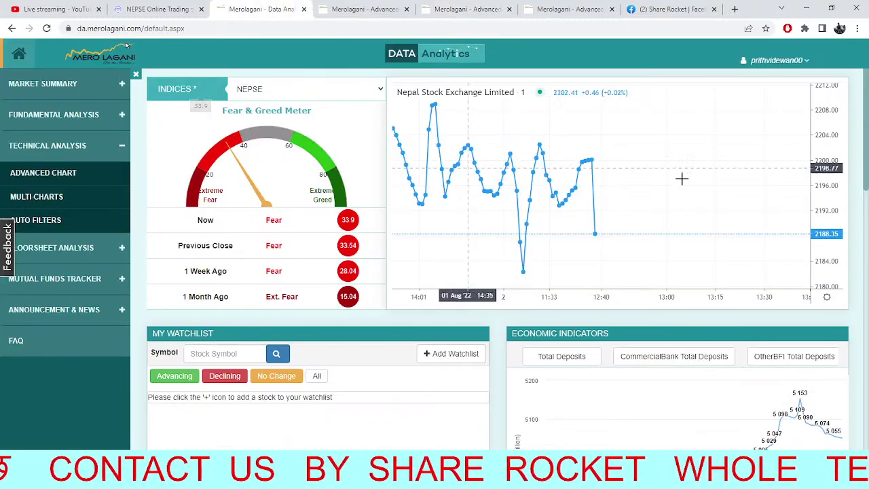
pyautogui.click(156, 8)
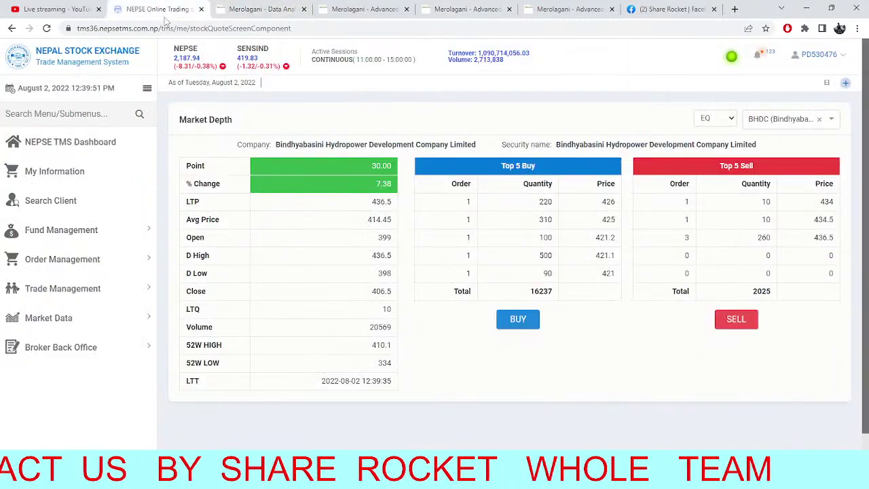
# - Reload BHDC's market depth in NEPSE TMS, then check the NEPSE index on the Merolagani dashboard and its 15-minute chart
pyautogui.click(46, 28)
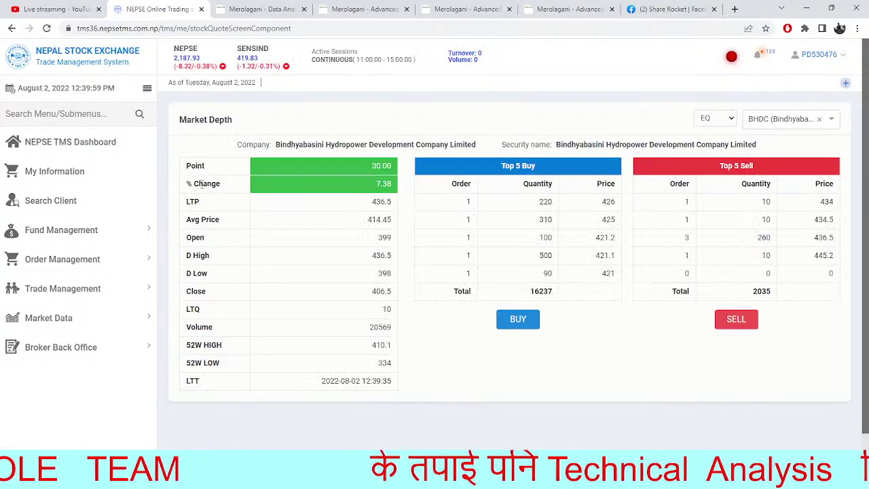
pyautogui.click(46, 29)
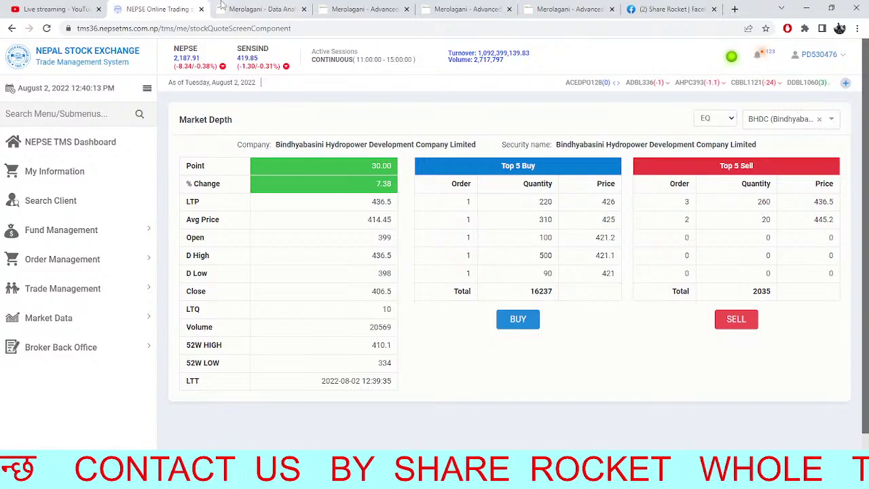
pyautogui.click(260, 9)
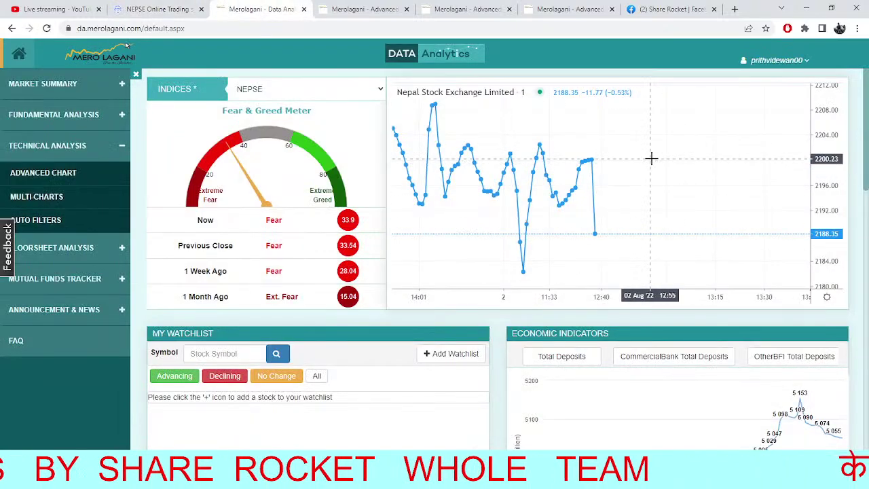
pyautogui.click(322, 8)
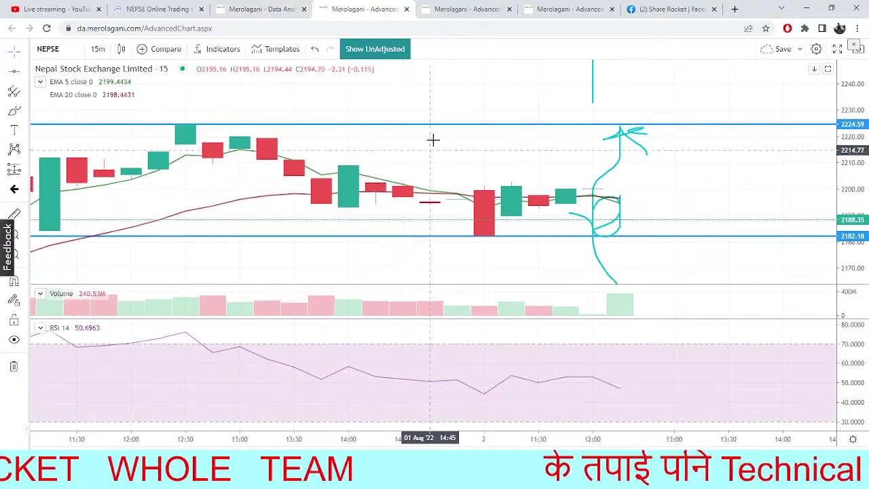
# - Recheck BHDC's buy and sell orders in NEPSE TMS against the NEPSE index's intraday charts on Merolagani
pyautogui.click(154, 7)
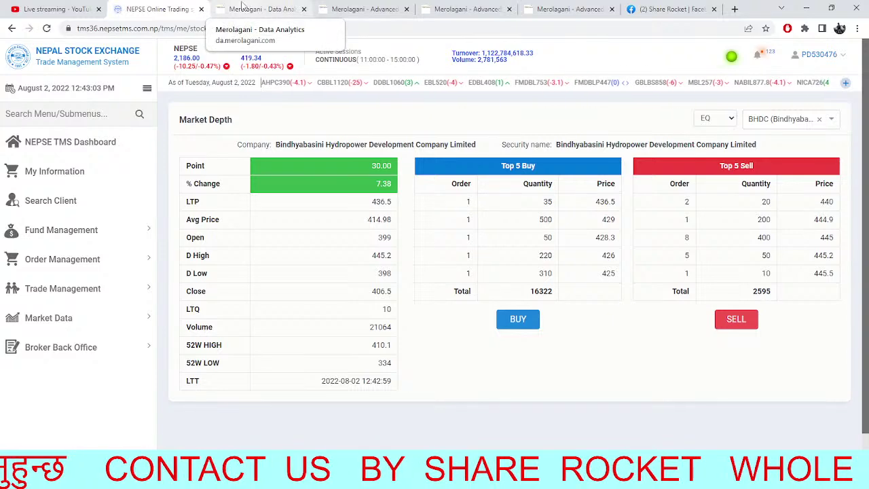
pyautogui.click(288, 5)
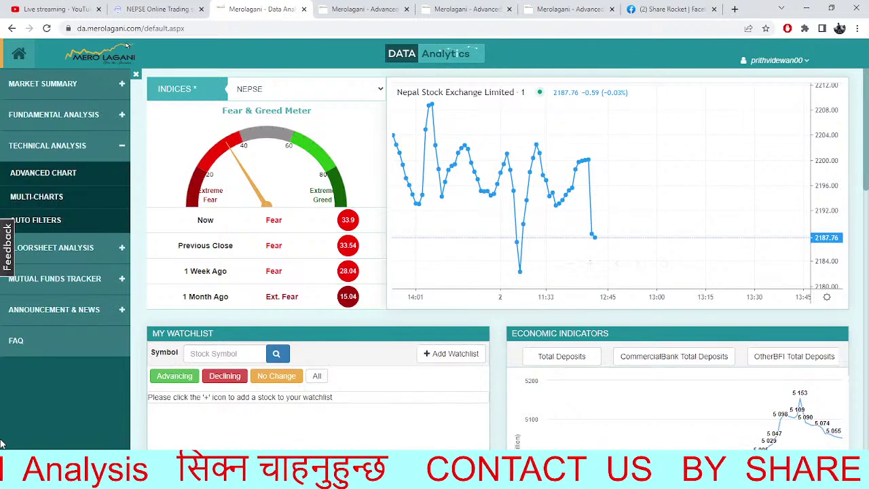
pyautogui.click(390, 8)
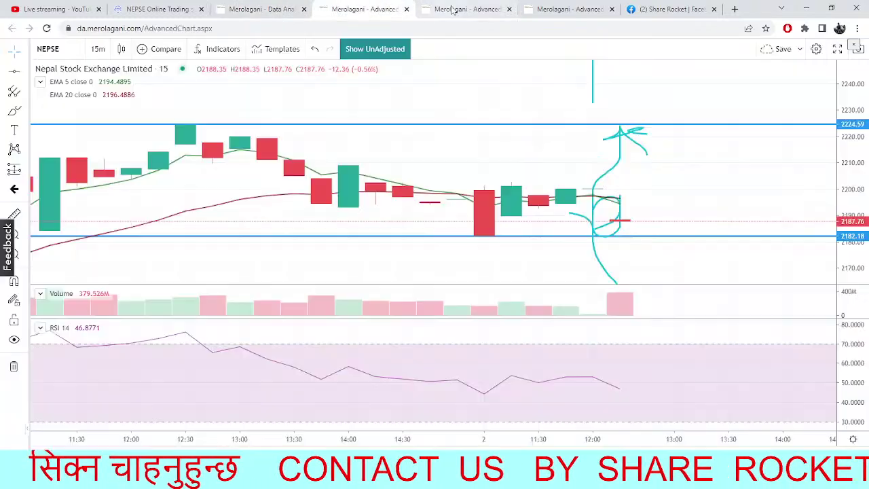
# - Replace the SWMF chart's symbol with AKJCL, Ankhu Khola Jalvidhyut Company Ltd, and examine its July to August daily candles
pyautogui.click(451, 9)
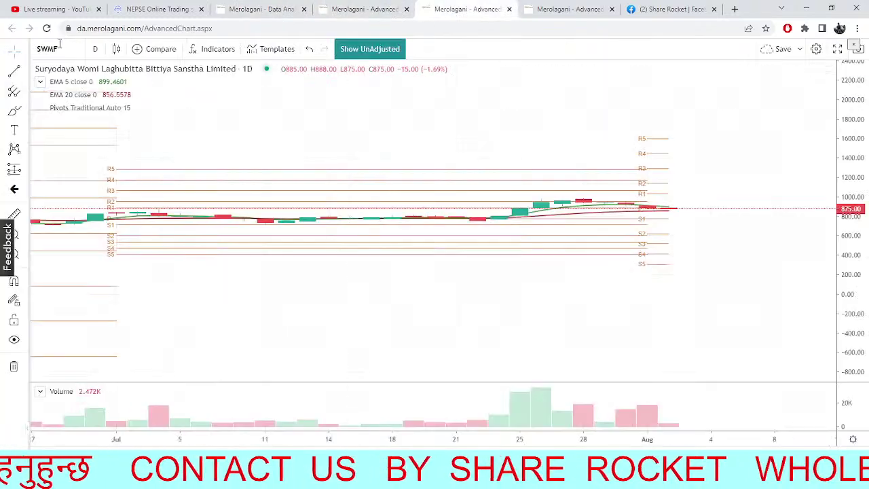
pyautogui.click(59, 44)
pyautogui.write('AKJCL')
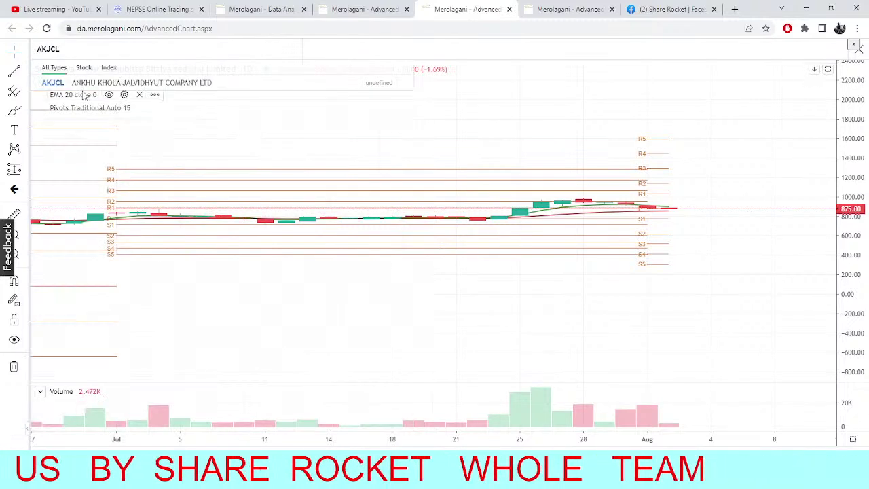
pyautogui.click(87, 87)
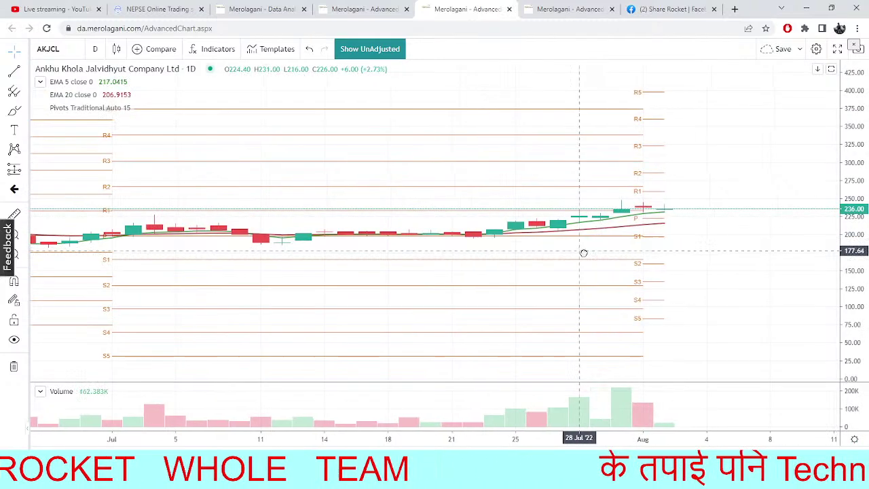
pyautogui.hscroll(2, 588, 224)
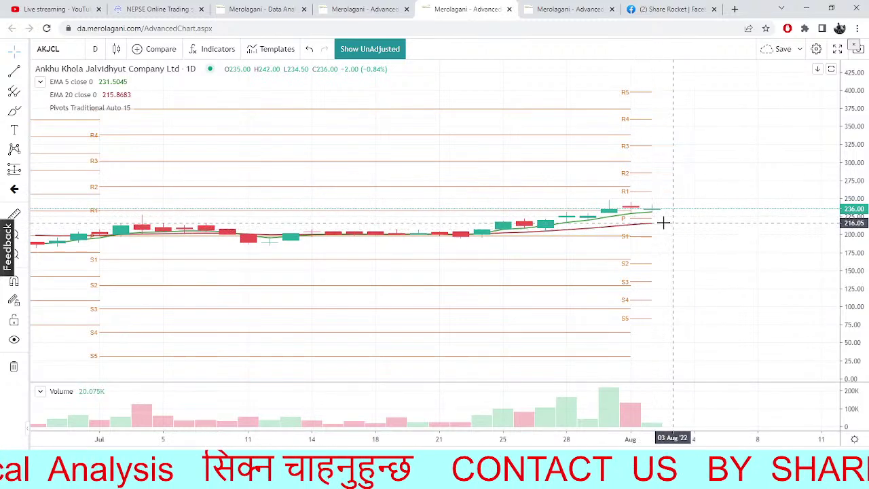
# - Change the NEPSE TMS market depth security from BHDC to MBJC, Madhya Bhotekoshi Jalavidyut Company Limited, and review its orders
pyautogui.click(159, 9)
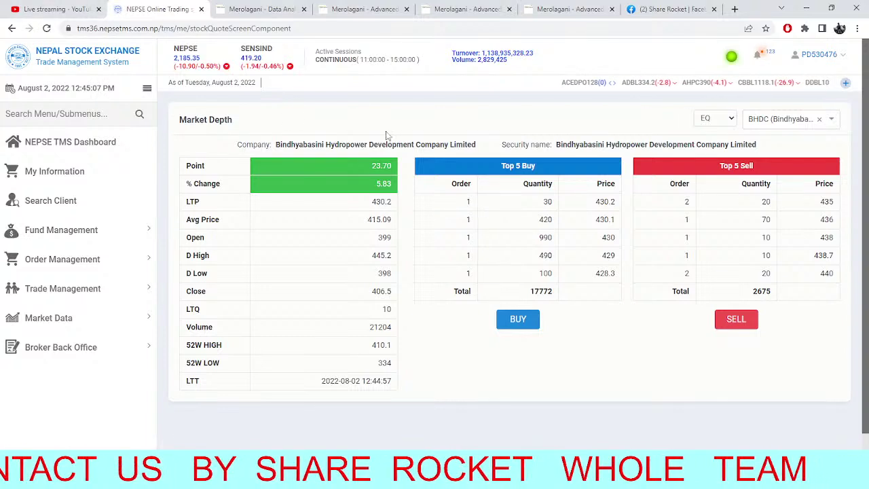
pyautogui.click(820, 121)
pyautogui.write('mbjc')
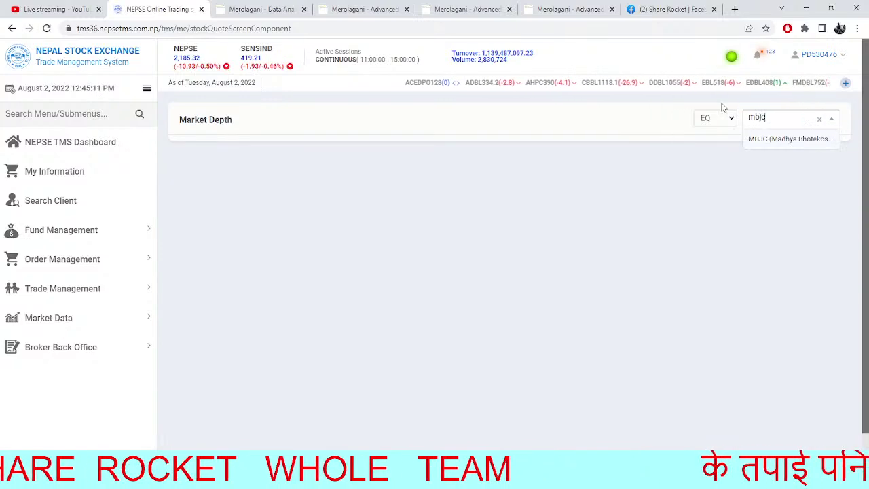
pyautogui.click(764, 138)
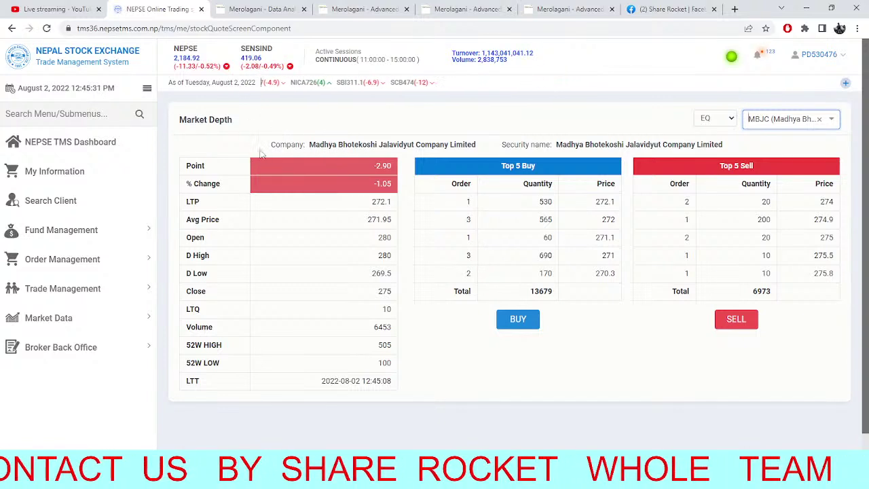
# - Check the NEPSE intraday chart on the Merolagani dashboard, then view the NEPSE advanced chart at a 1-minute interval
pyautogui.click(268, 8)
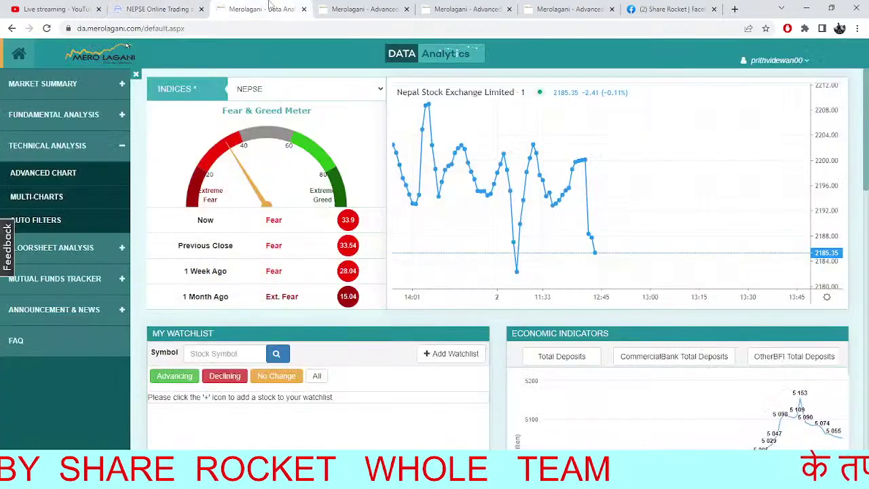
pyautogui.click(326, 8)
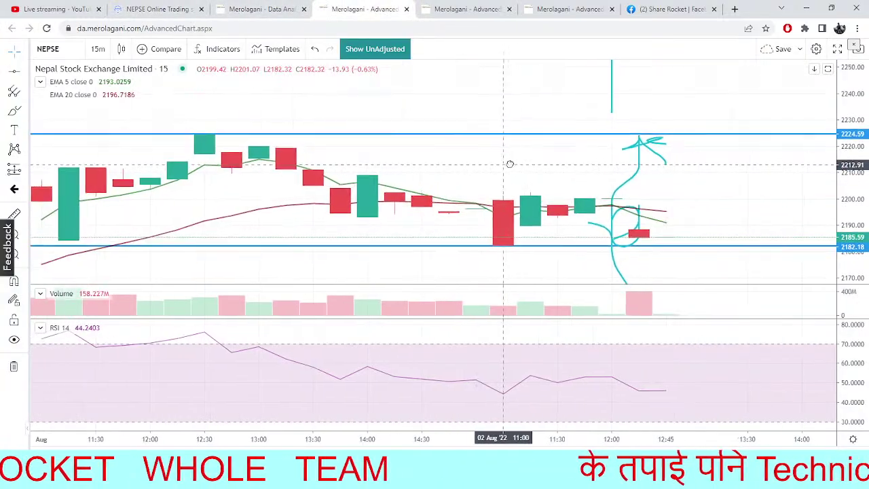
pyautogui.moveTo(448, 274); pyautogui.dragTo(424, 283)
pyautogui.click(98, 48)
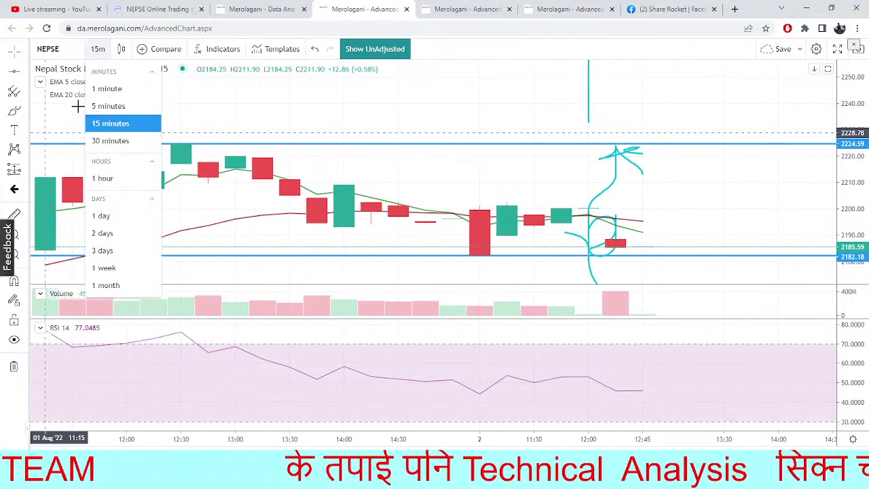
pyautogui.click(102, 88)
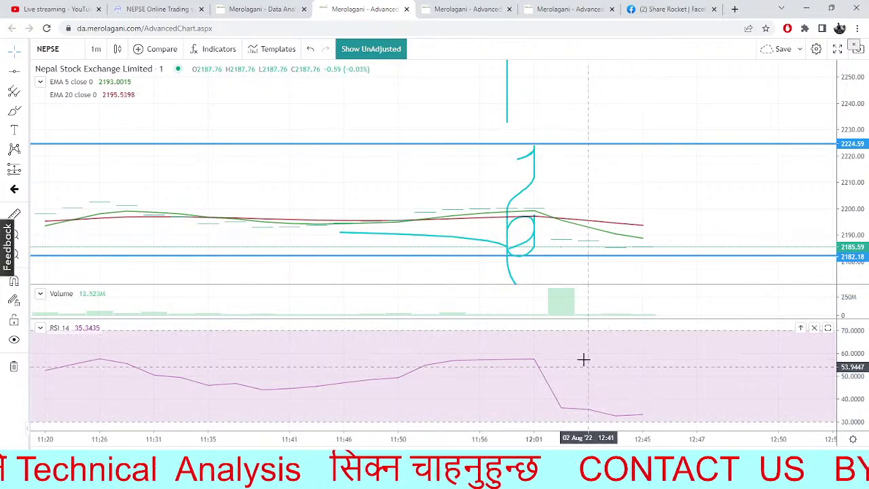
pyautogui.moveTo(248, 360); pyautogui.dragTo(339, 284)
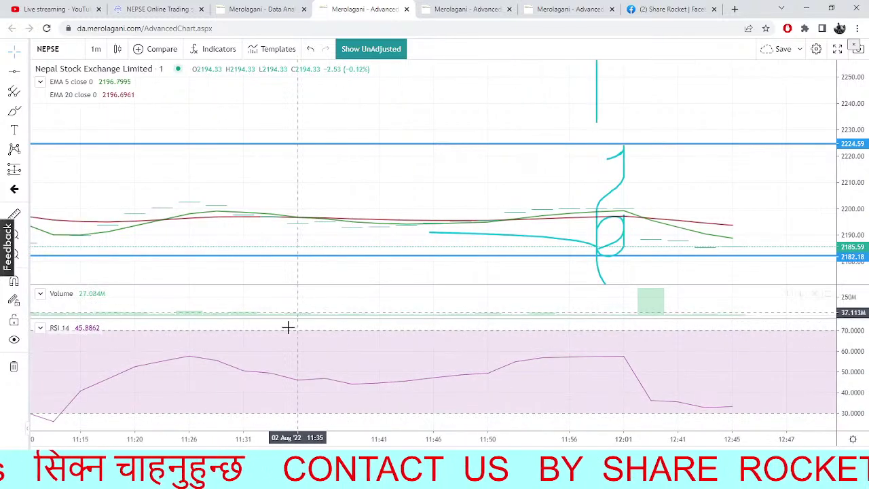
# - Reload MBJC's market depth in NEPSE TMS and compare the index value there with the Merolagani dashboard's intraday chart
pyautogui.click(144, 8)
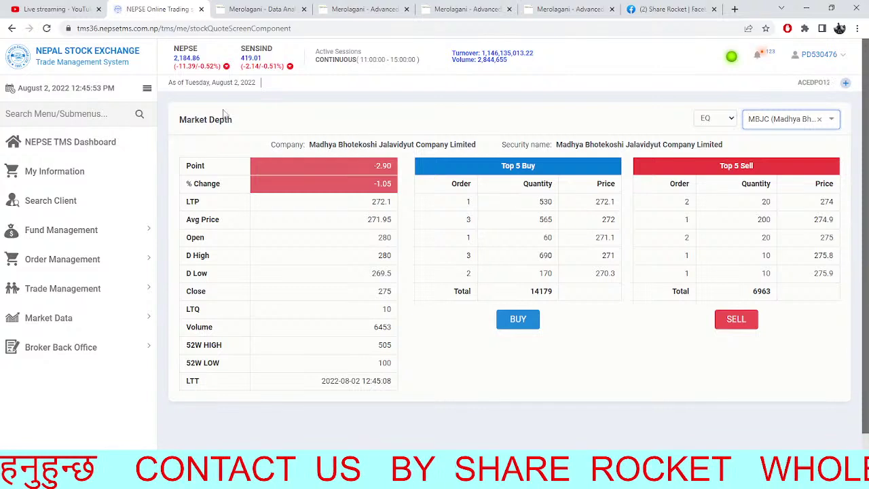
pyautogui.click(44, 30)
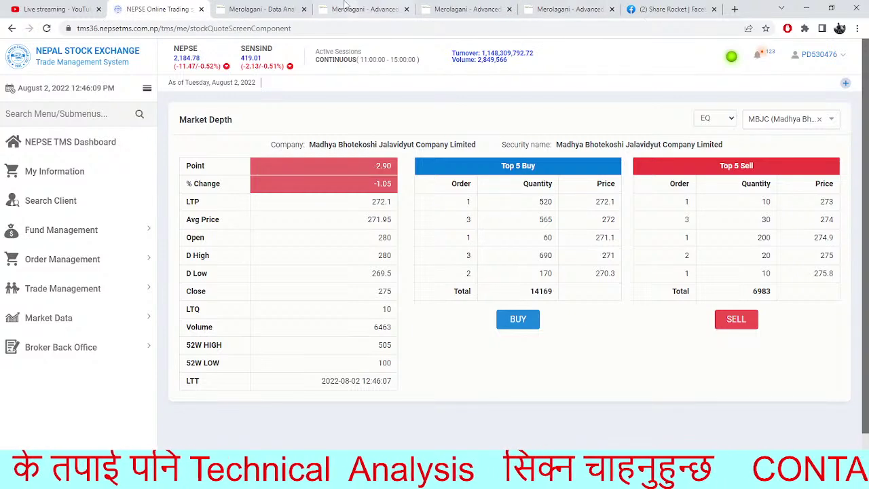
pyautogui.click(257, 9)
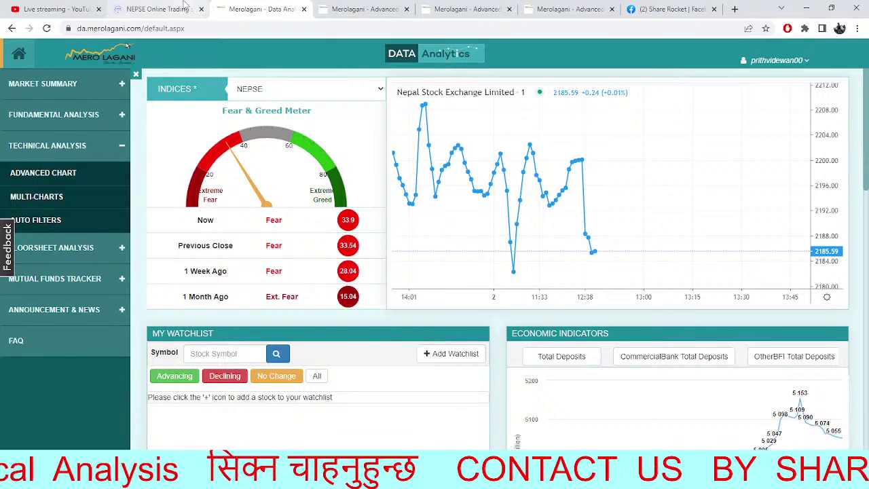
pyautogui.click(156, 9)
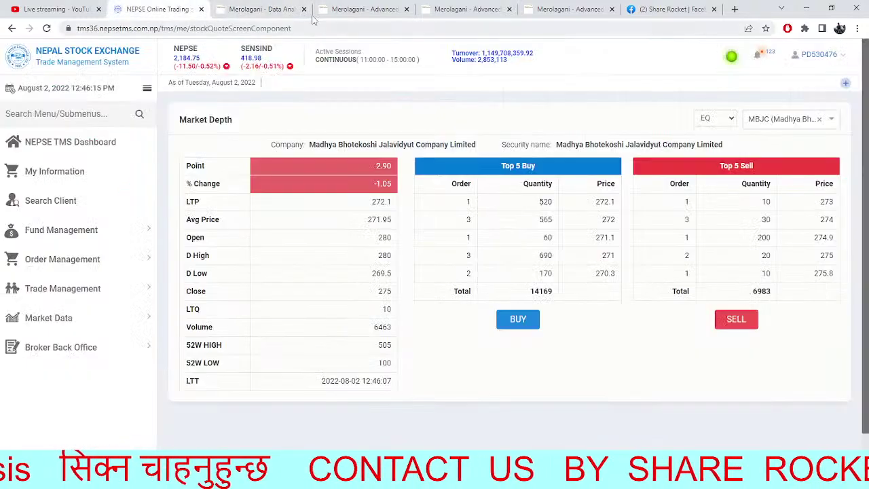
pyautogui.click(293, 7)
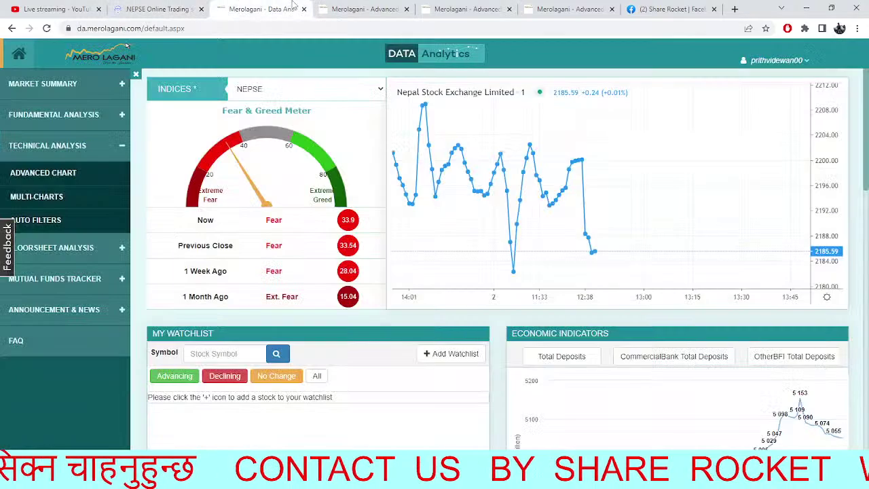
# - View the NEPSE advanced chart at 1-day and 30-minute intervals, keeping the candle chart type
pyautogui.click(365, 8)
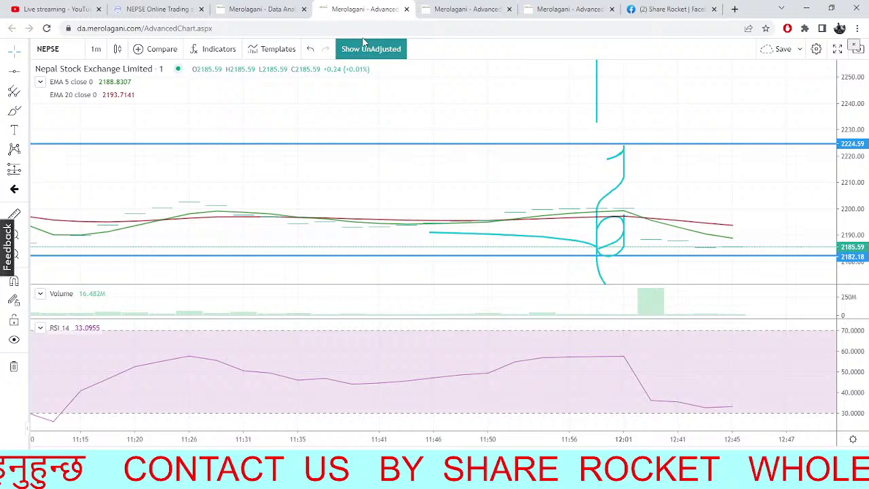
pyautogui.click(117, 50)
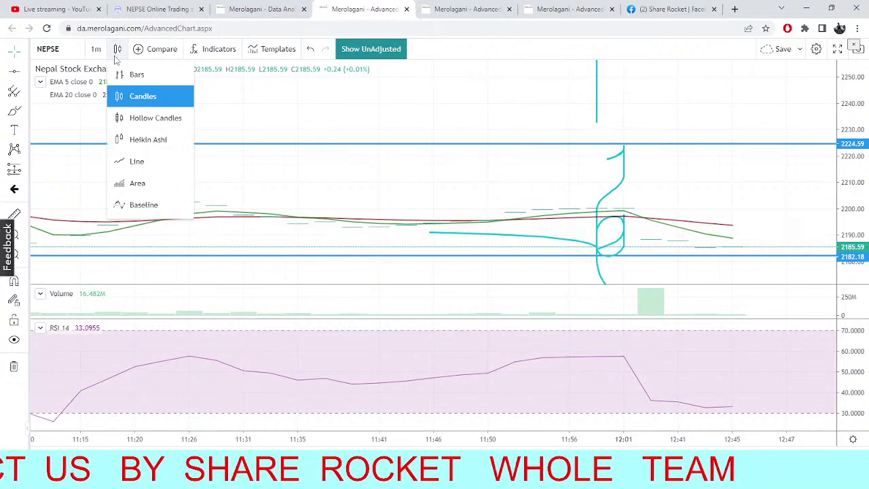
pyautogui.click(262, 108)
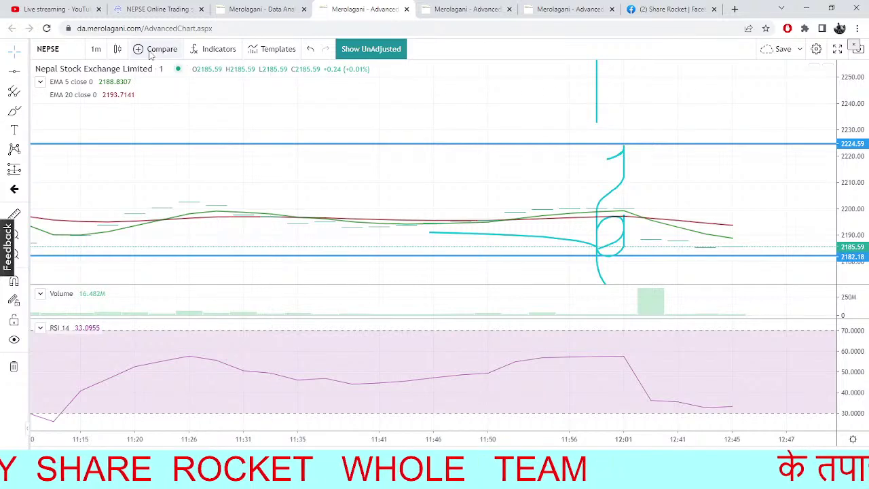
pyautogui.click(96, 49)
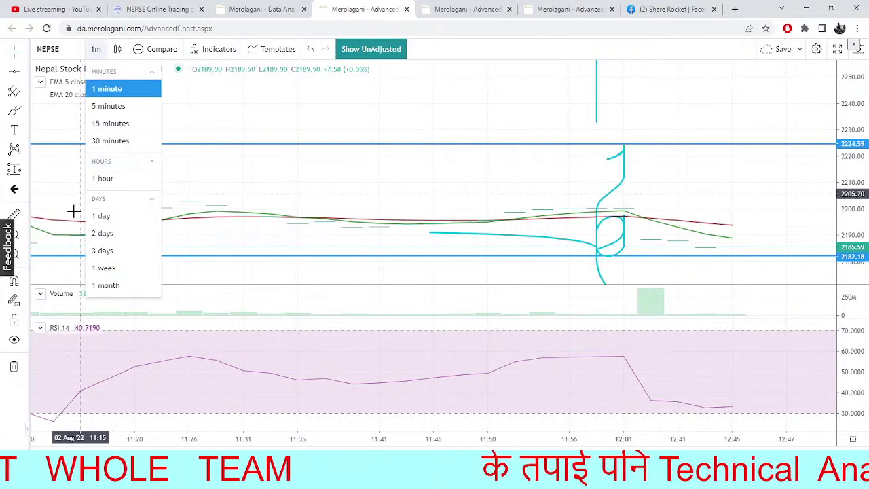
pyautogui.click(117, 219)
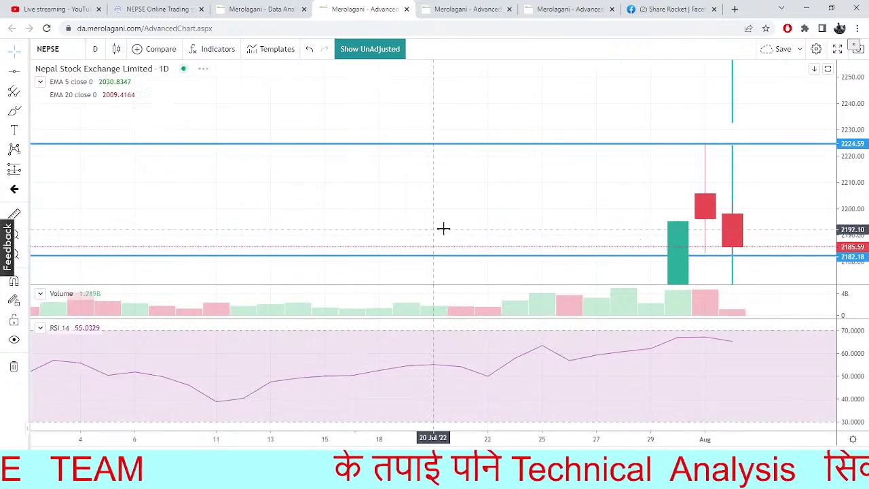
pyautogui.click(96, 49)
pyautogui.click(121, 141)
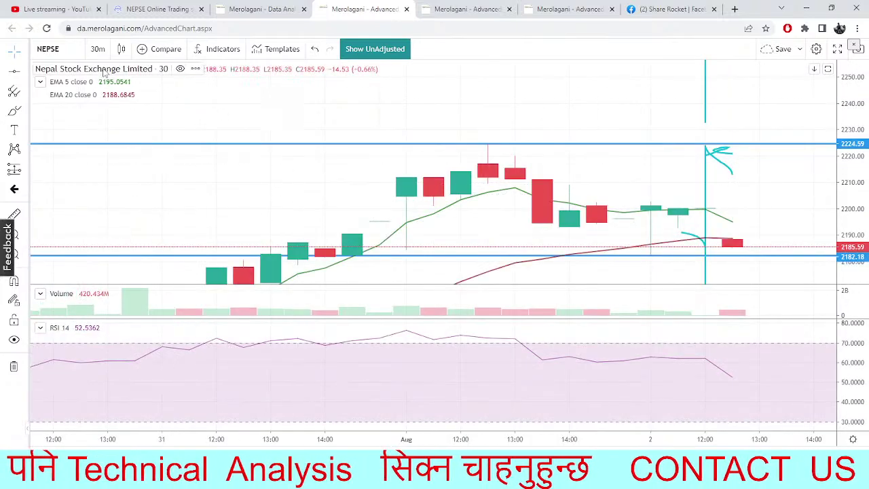
# - Set the NEPSE chart to a 15-minute interval and examine the 2 August candles near the 2182.18 line
pyautogui.click(98, 49)
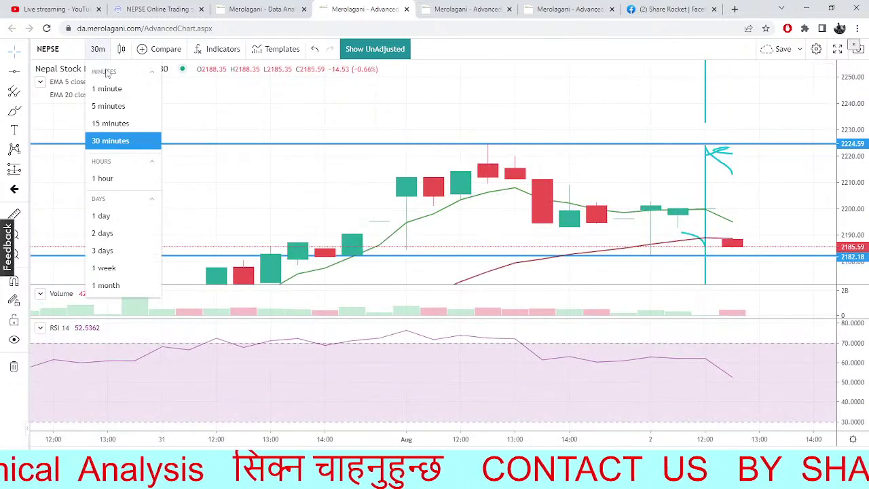
pyautogui.click(110, 122)
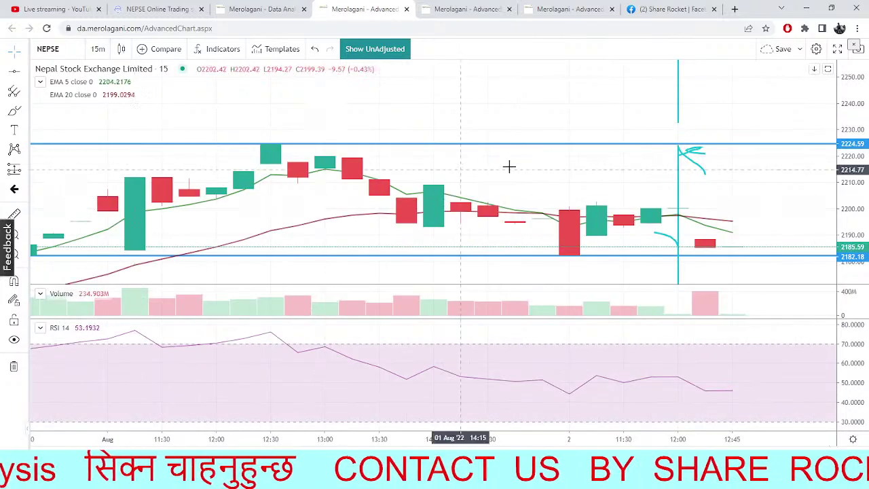
pyautogui.moveTo(508, 167); pyautogui.dragTo(503, 168)
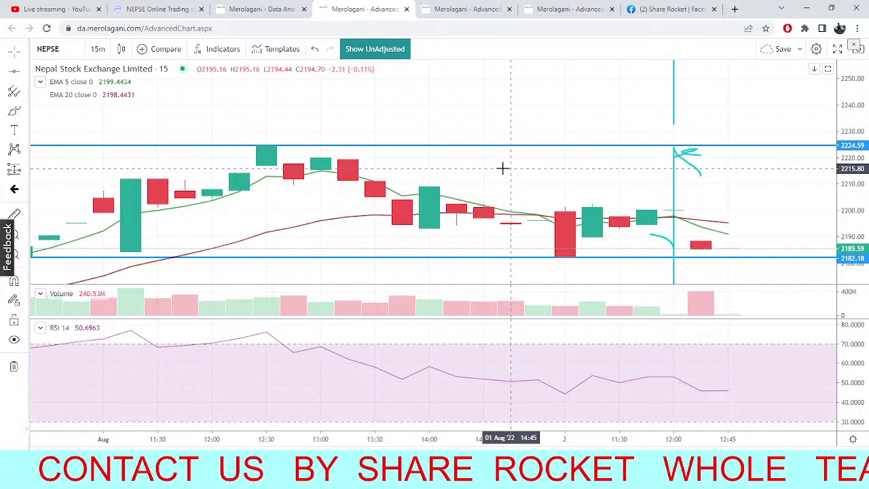
pyautogui.moveTo(611, 178); pyautogui.dragTo(586, 171)
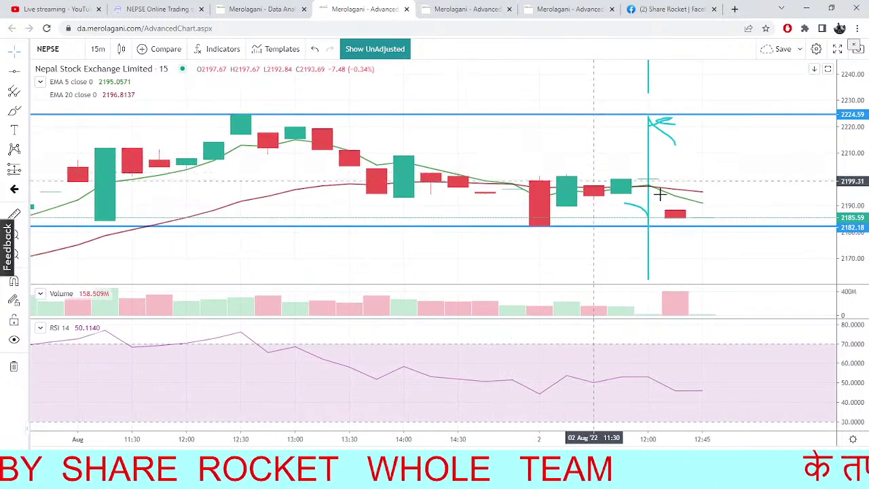
pyautogui.click(699, 225)
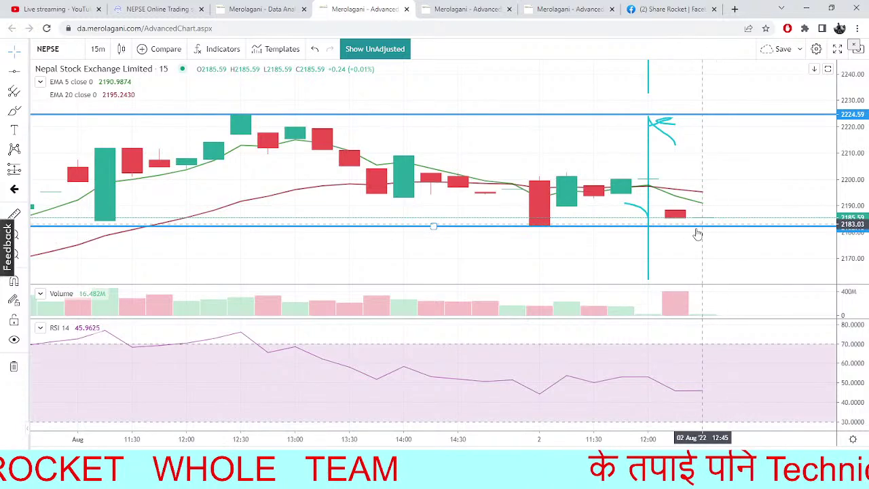
# - Examine the 2 August candles near the 2182.18 line and compare the NEPSE index value in TMS with the Merolagani dashboard
pyautogui.moveTo(697, 234); pyautogui.dragTo(691, 231)
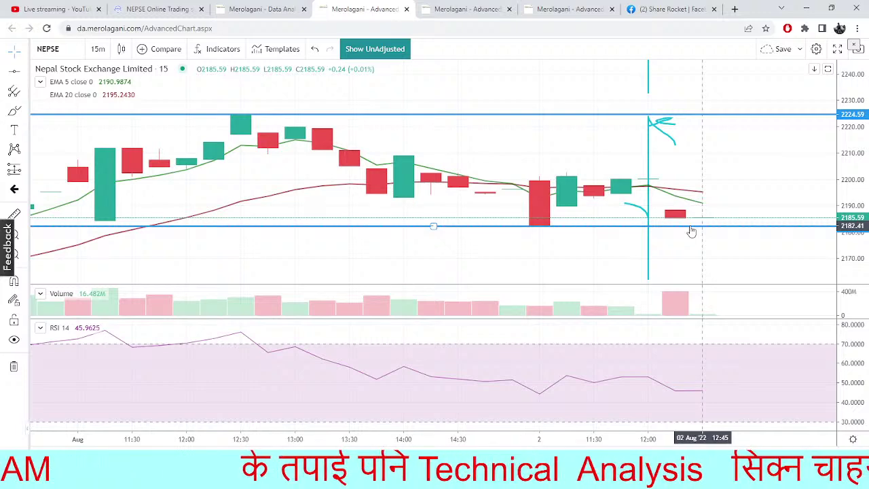
pyautogui.moveTo(691, 231); pyautogui.dragTo(691, 233)
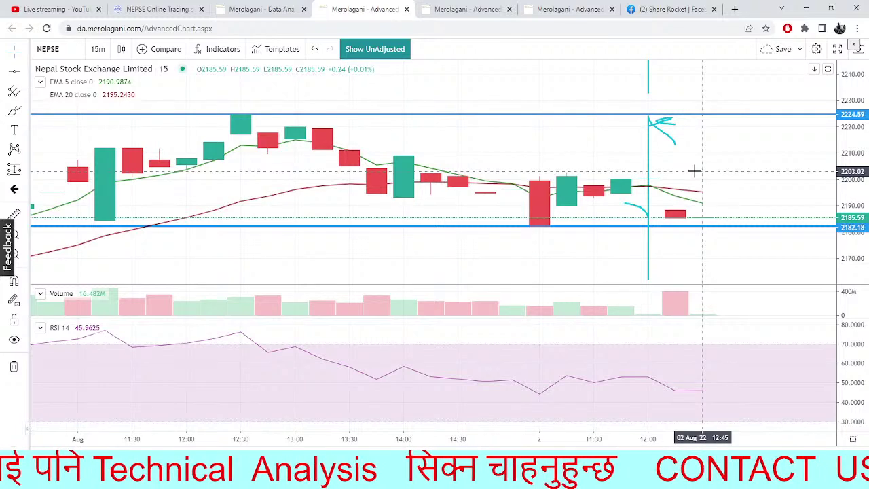
pyautogui.click(155, 8)
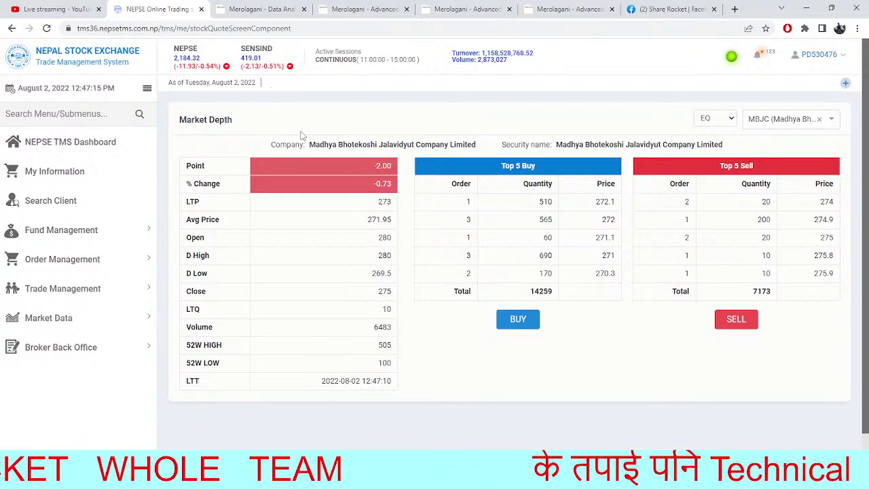
pyautogui.moveTo(241, 152); pyautogui.dragTo(243, 145)
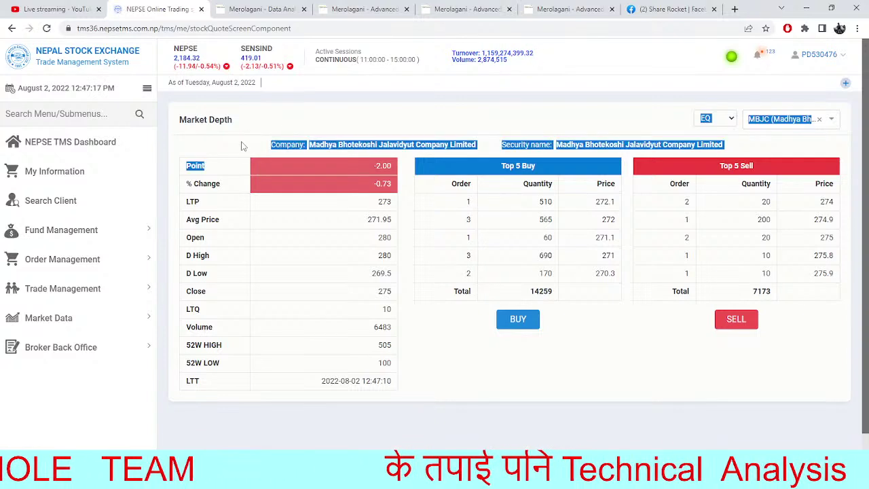
pyautogui.click(244, 125)
pyautogui.click(259, 8)
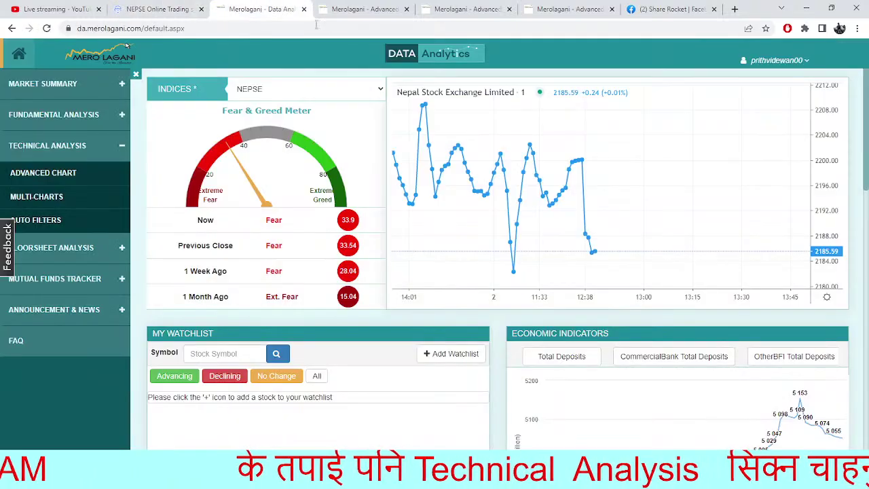
pyautogui.click(391, 8)
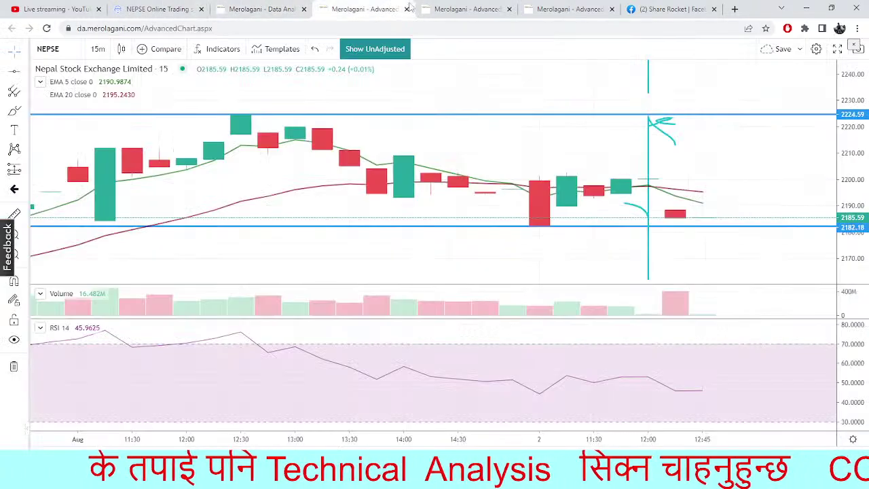
# - Examine AKJCL's recent daily candles against the pivot levels on its advanced chart
pyautogui.click(453, 8)
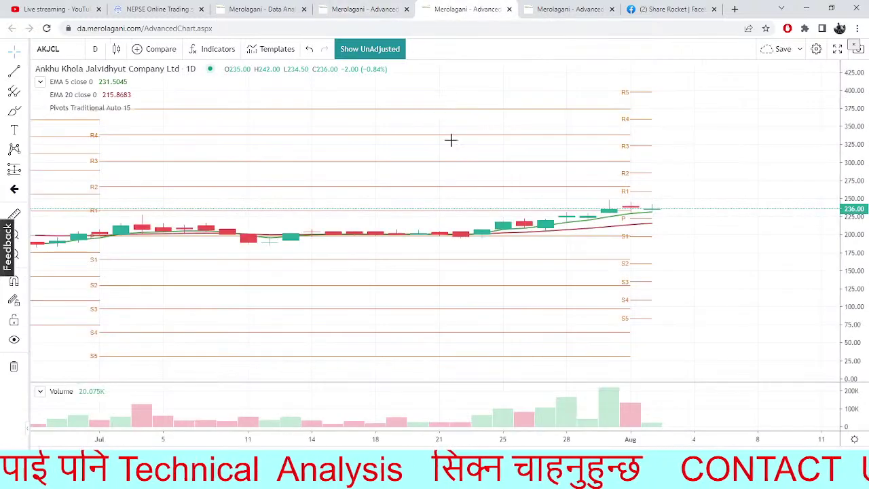
pyautogui.moveTo(481, 155); pyautogui.dragTo(181, 165)
pyautogui.moveTo(357, 186); pyautogui.dragTo(604, 177)
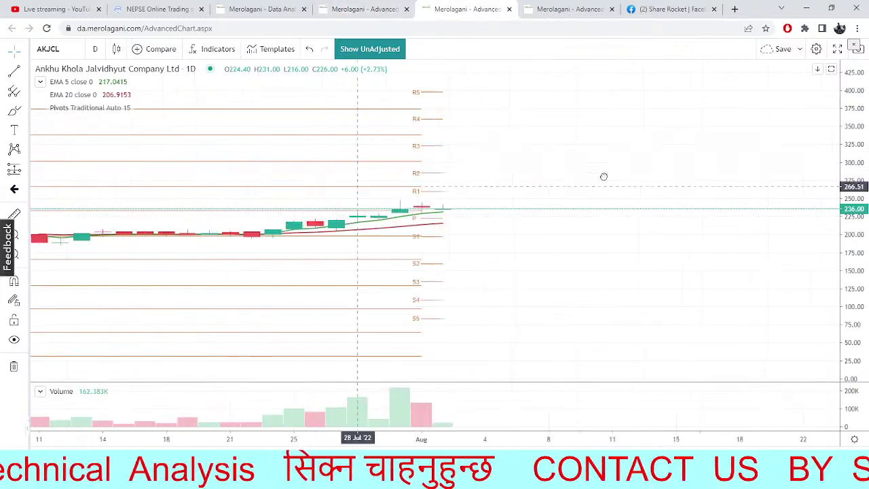
# - On the NEPSE daily chart, move the long rising freehand stroke to the mid-July low and slightly enlarge the volume pane
pyautogui.click(563, 9)
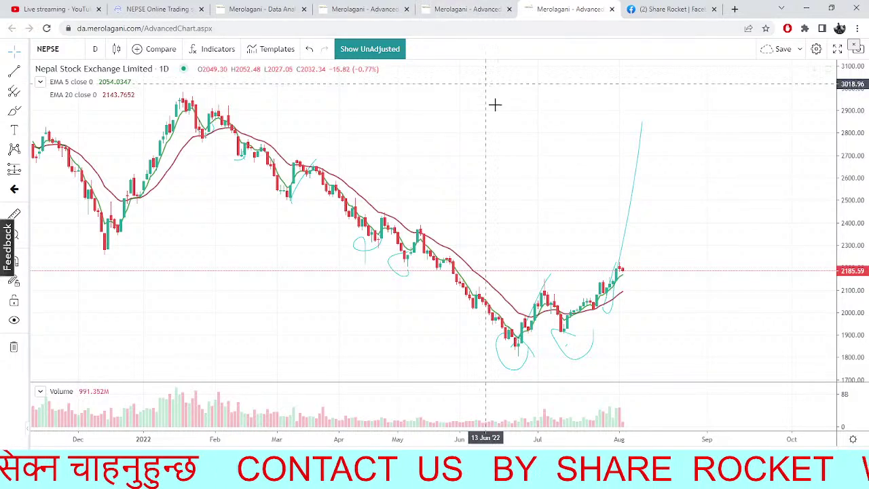
pyautogui.moveTo(624, 249); pyautogui.dragTo(573, 265)
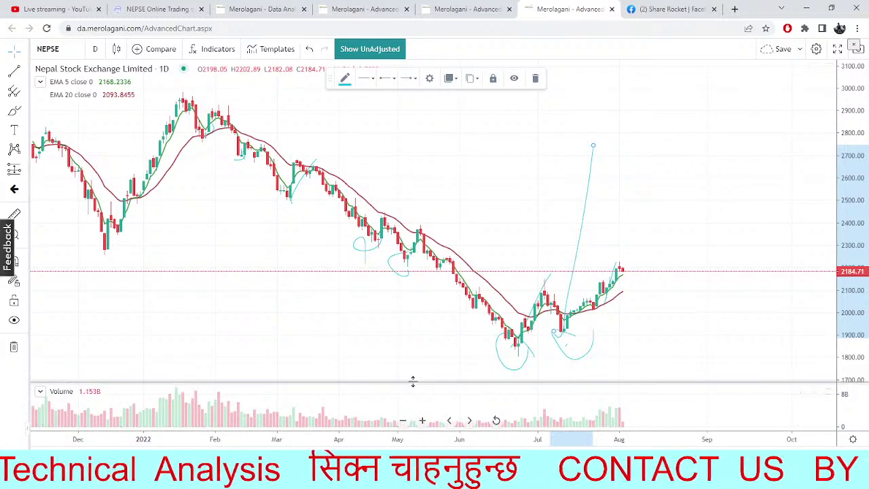
pyautogui.moveTo(412, 369)
pyautogui.mouseDown()
pyautogui.moveTo(411, 330)
pyautogui.moveTo(412, 373)
pyautogui.mouseUp()
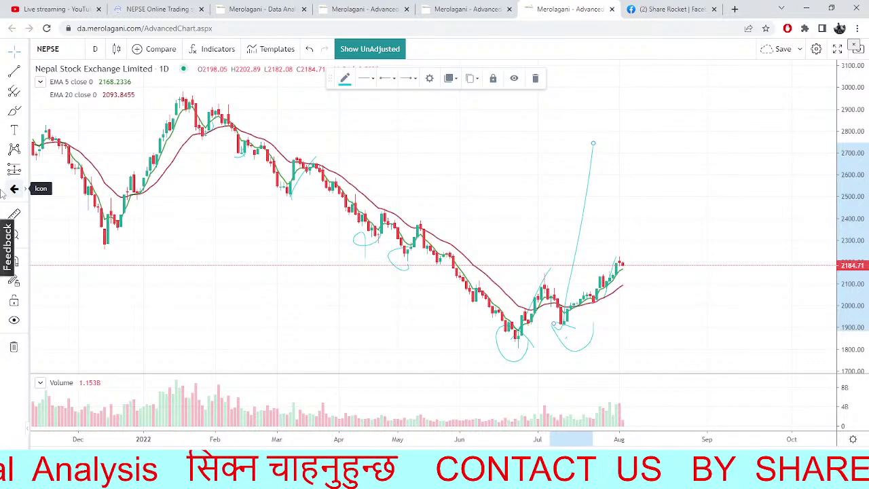
# - Compare the live NEPSE value in TMS with the dashboard's intraday chart and the 15-minute advanced chart
pyautogui.click(180, 5)
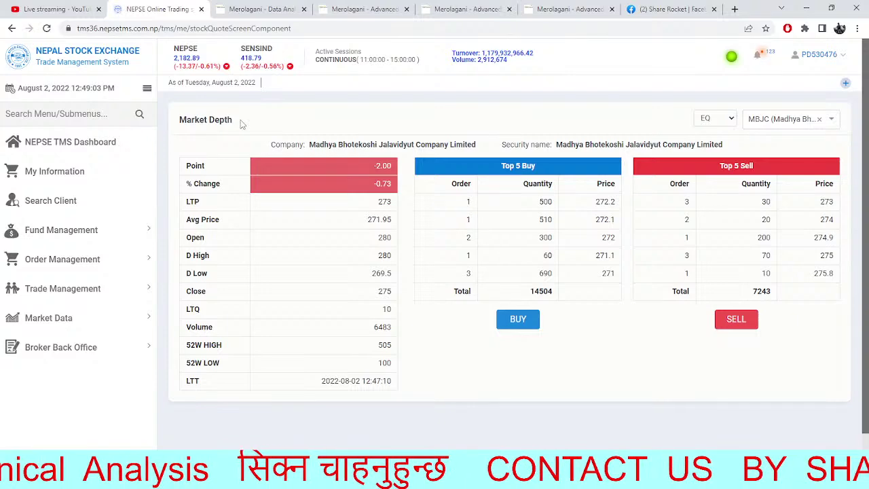
pyautogui.click(215, 7)
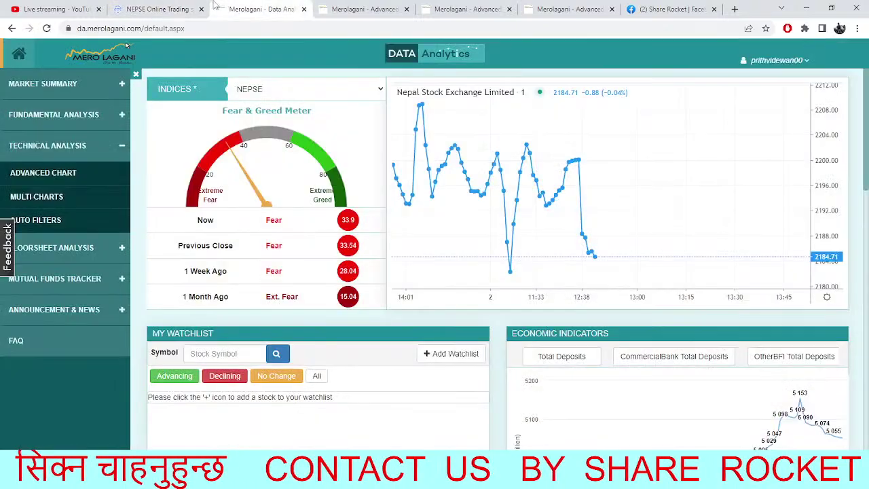
pyautogui.click(163, 8)
pyautogui.click(224, 8)
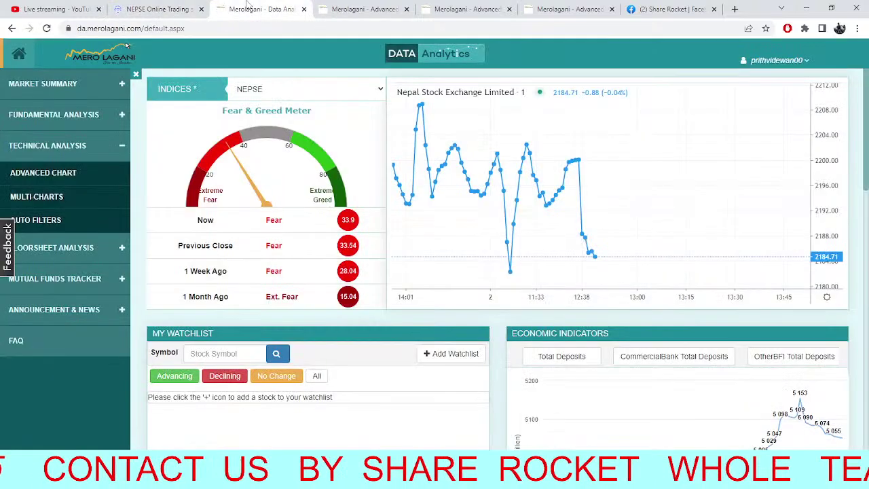
pyautogui.click(173, 7)
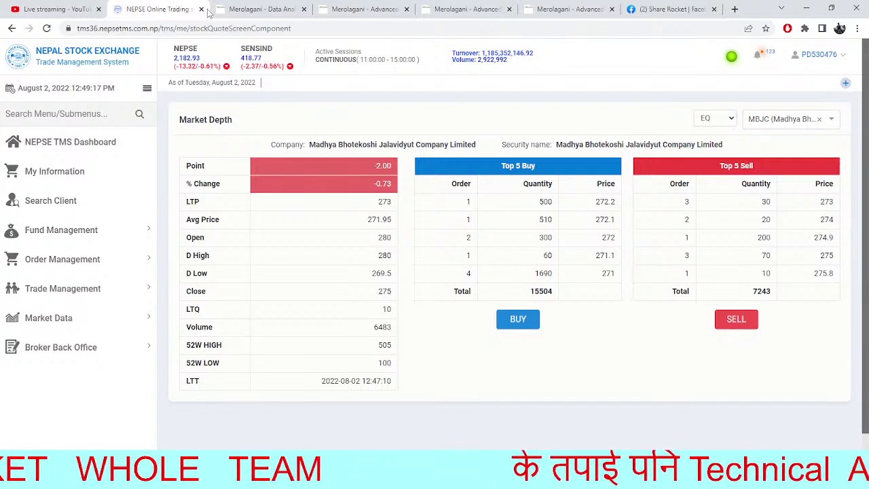
pyautogui.click(335, 9)
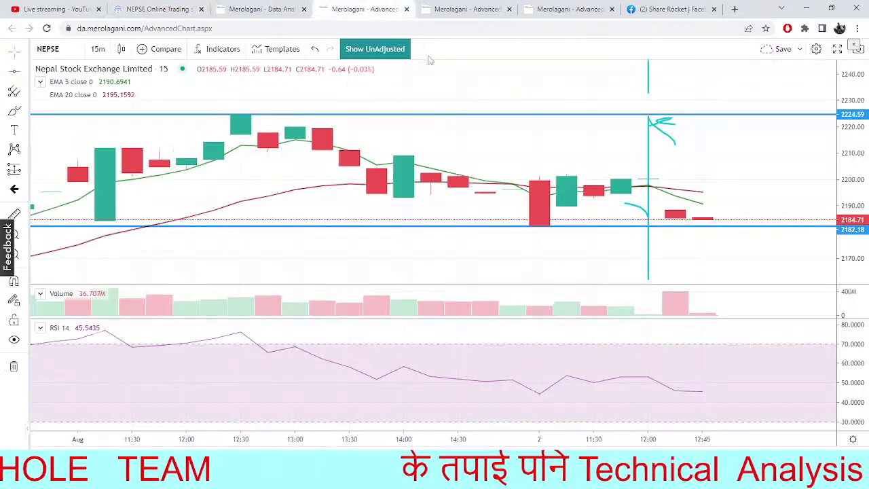
# - Replace AKJCL with the NEPSE index (Nepal Stock Exchange Limited) on the advanced chart that shows pivot levels
pyautogui.click(486, 5)
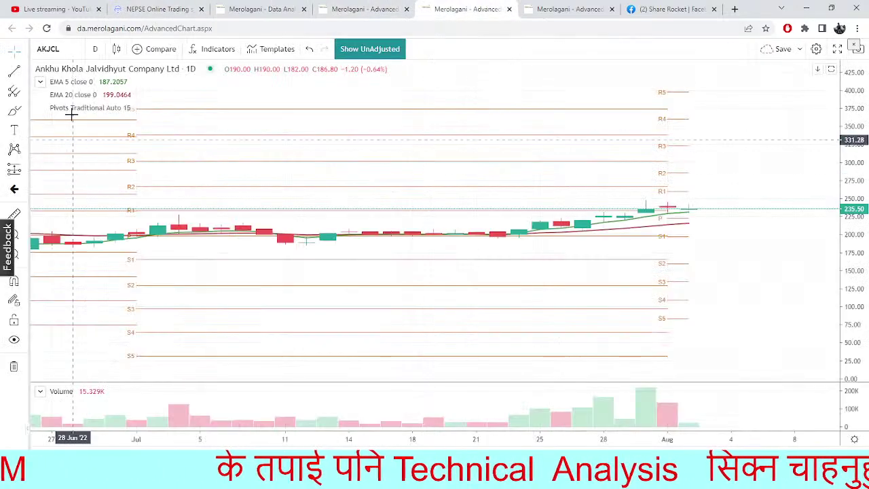
pyautogui.click(61, 44)
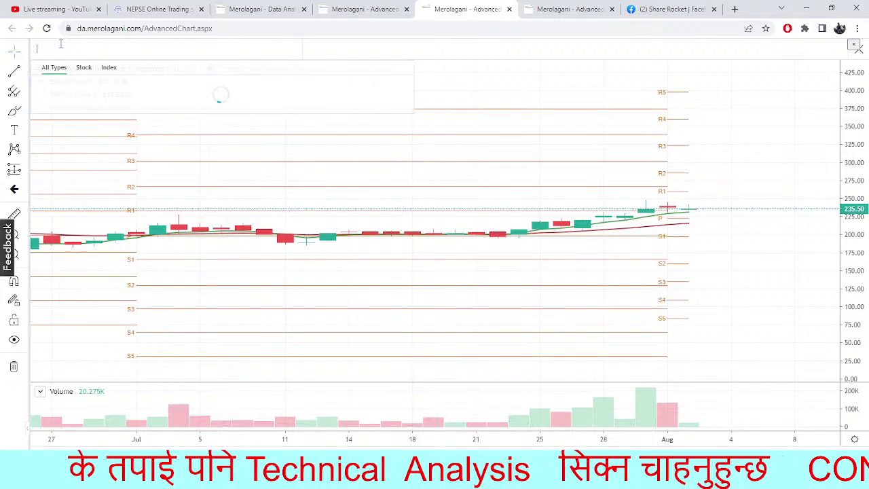
pyautogui.write('N')
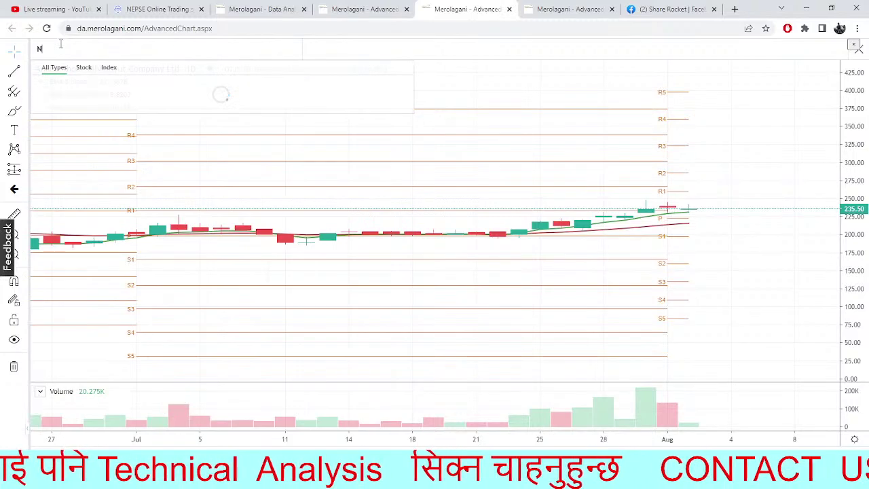
pyautogui.write('EPSE')
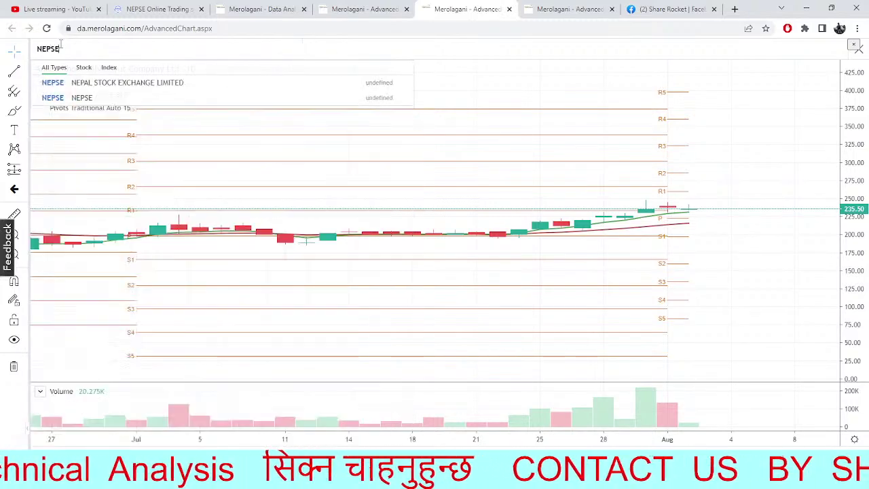
pyautogui.click(96, 85)
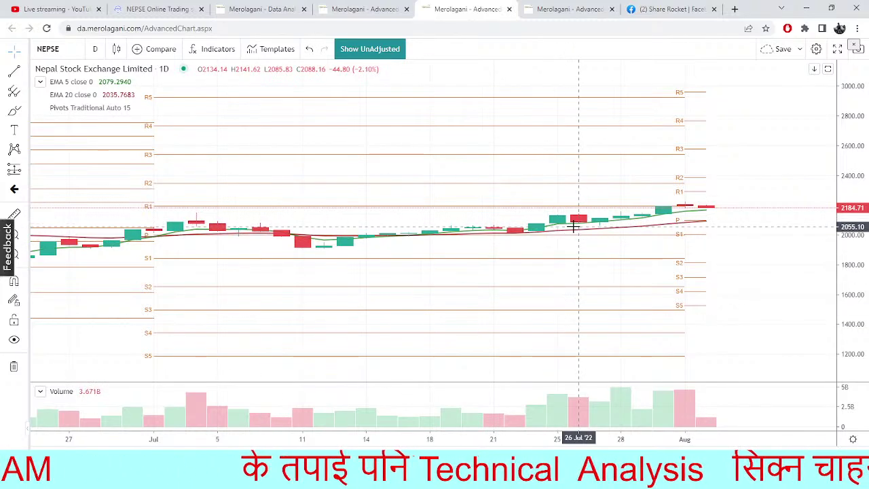
# - Set the NEPSE pivot chart to a 15-minute interval and examine the 1 and 2 August candles
pyautogui.click(97, 48)
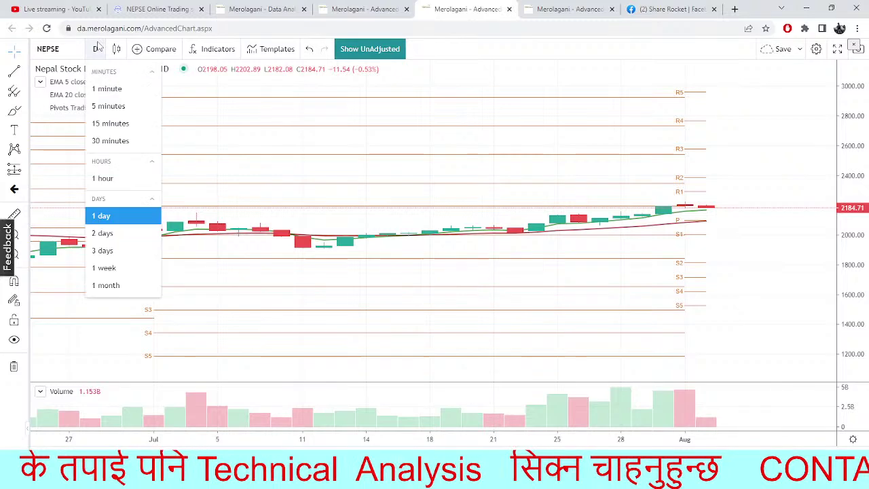
pyautogui.click(110, 123)
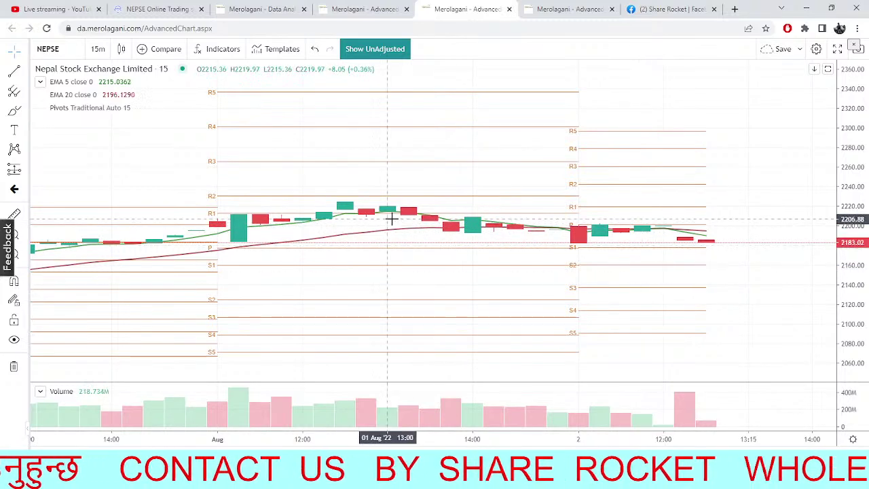
pyautogui.moveTo(392, 217); pyautogui.dragTo(430, 262)
pyautogui.moveTo(510, 278); pyautogui.dragTo(457, 320)
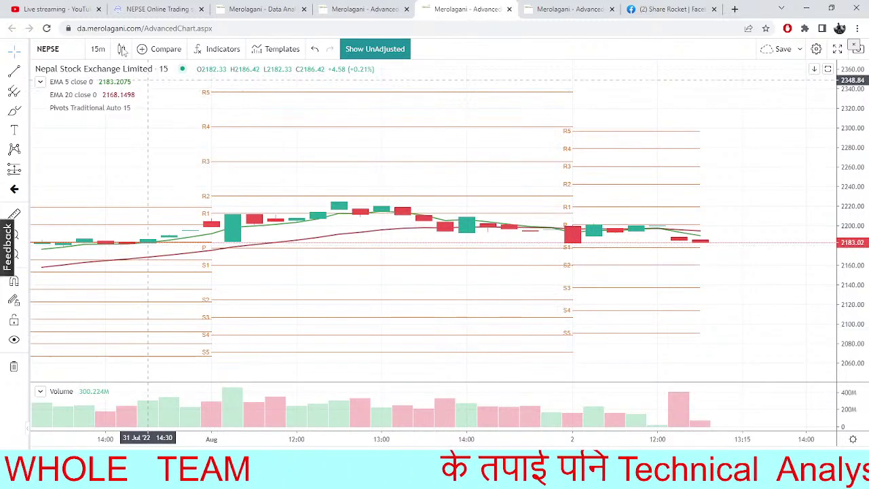
# - View the NEPSE pivot chart at 30 minutes, then return to 15 minutes and examine the 2 August candles near S1
pyautogui.click(98, 49)
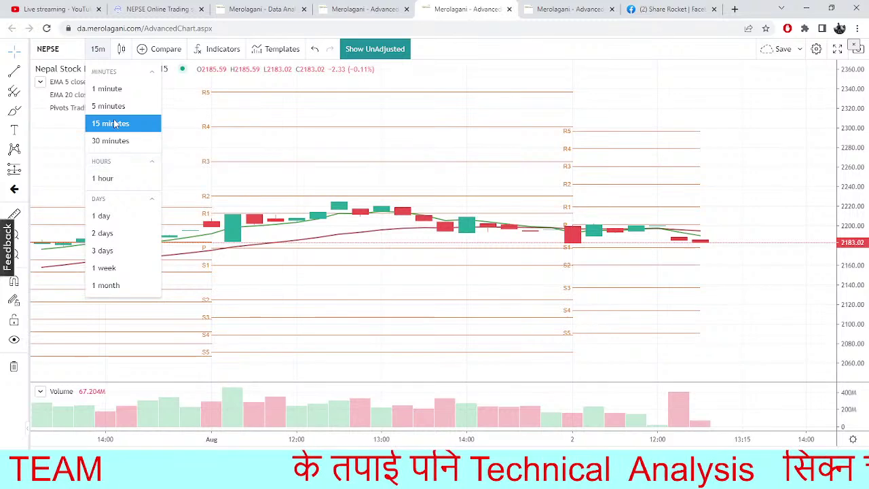
pyautogui.click(112, 142)
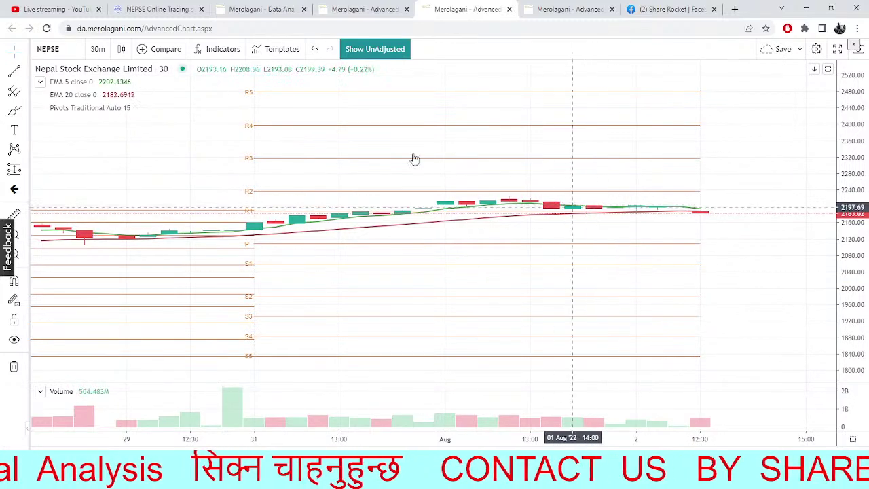
pyautogui.click(94, 50)
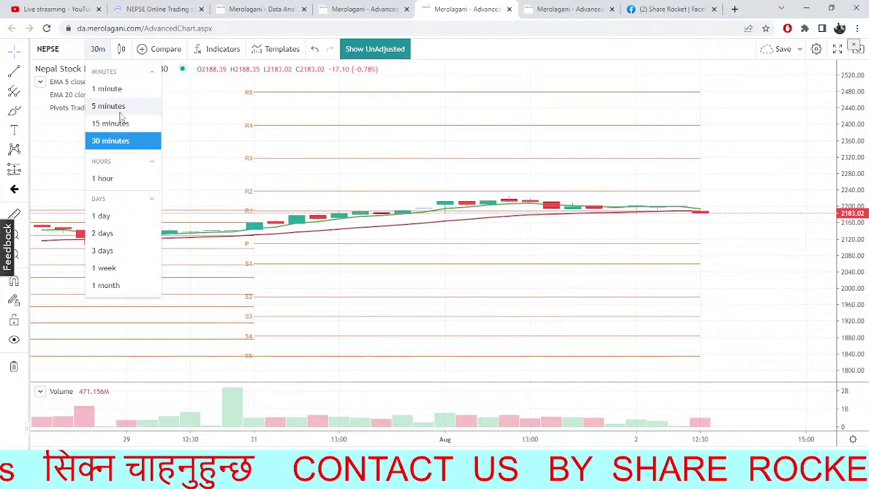
pyautogui.click(116, 122)
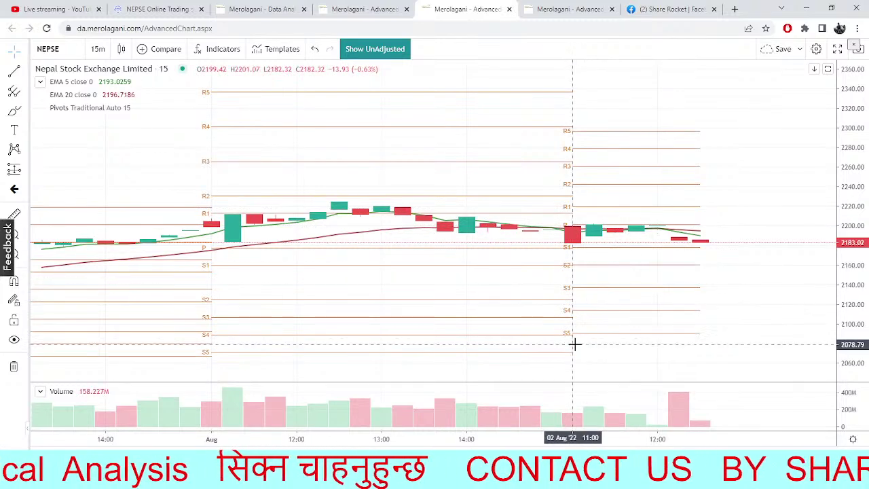
pyautogui.moveTo(511, 272); pyautogui.dragTo(546, 271)
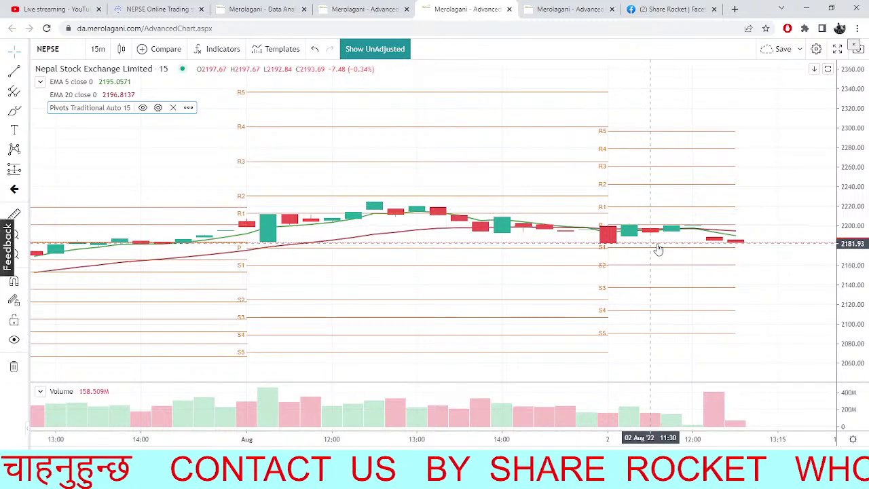
# - Check the current NEPSE index value in TMS against the intraday chart on the Merolagani dashboard
pyautogui.click(156, 9)
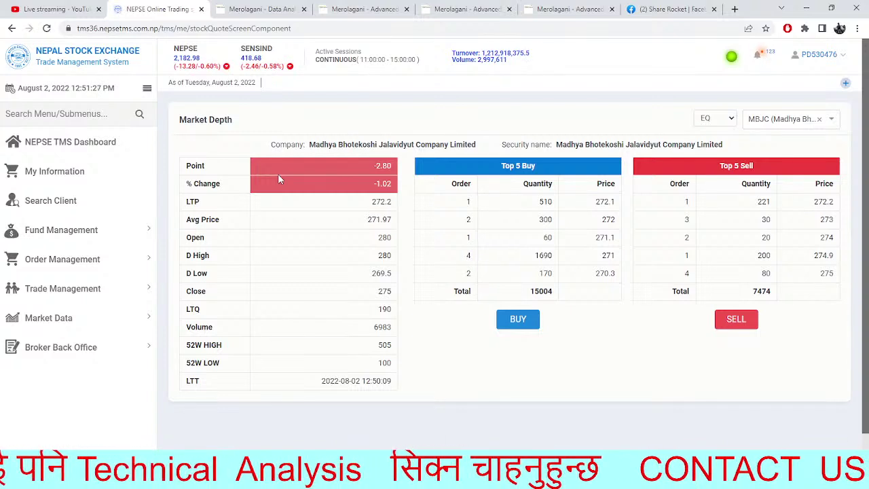
pyautogui.click(255, 6)
pyautogui.click(161, 6)
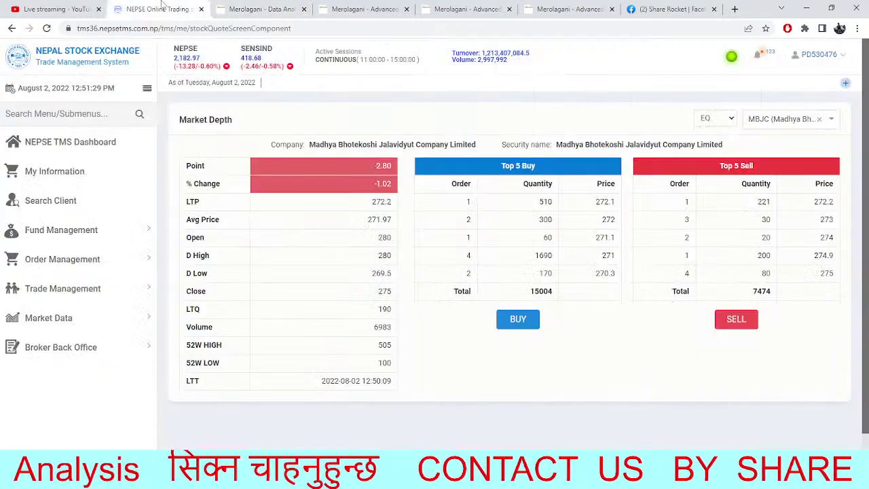
pyautogui.click(244, 9)
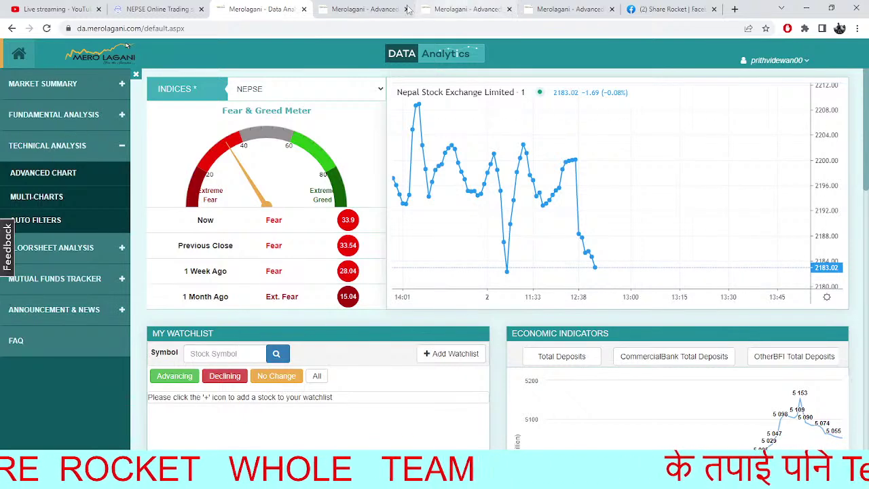
# - Look up the market depth of RFPL (River Falls Power Limited) in TMS, examine its top buy and sell orders, and clear the security
pyautogui.click(156, 9)
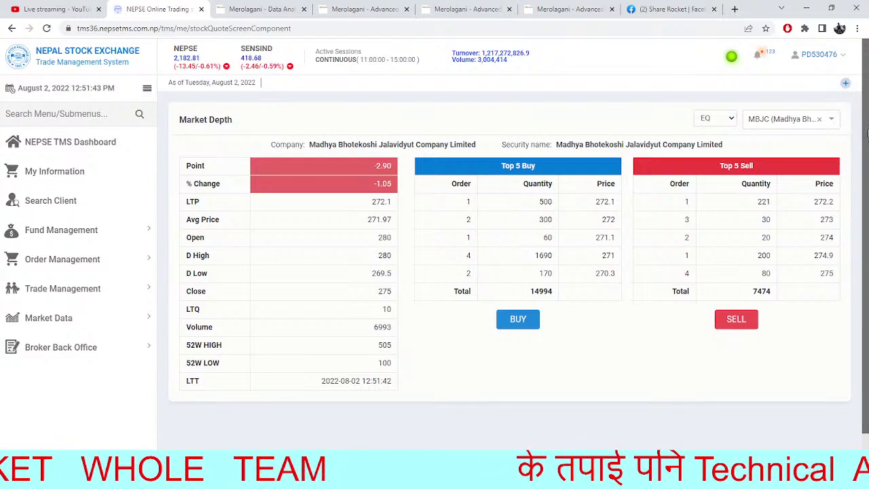
pyautogui.click(815, 122)
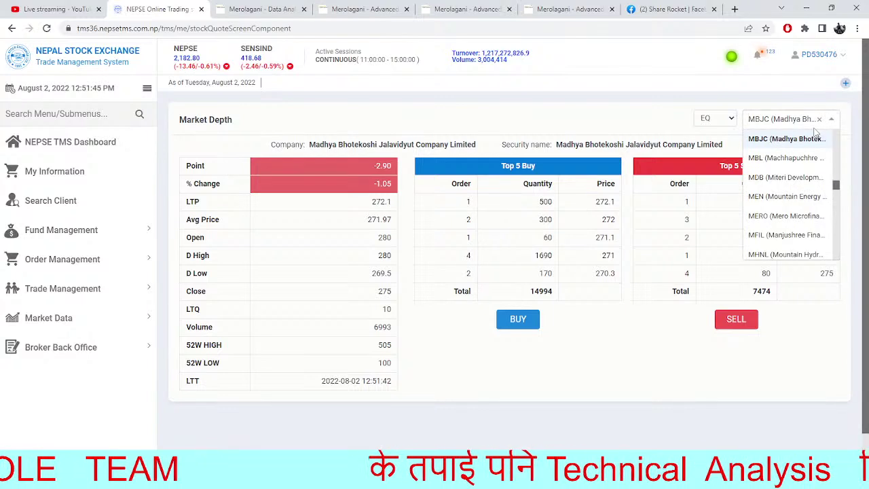
pyautogui.write('rfpl')
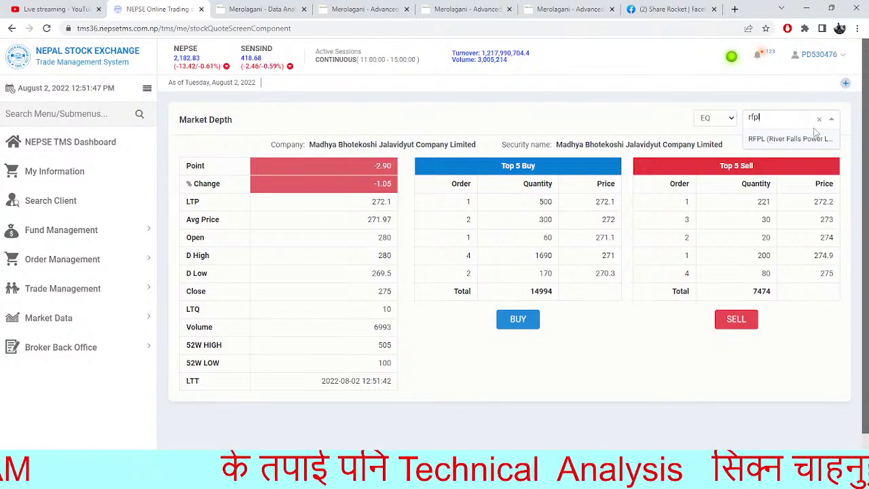
pyautogui.click(789, 141)
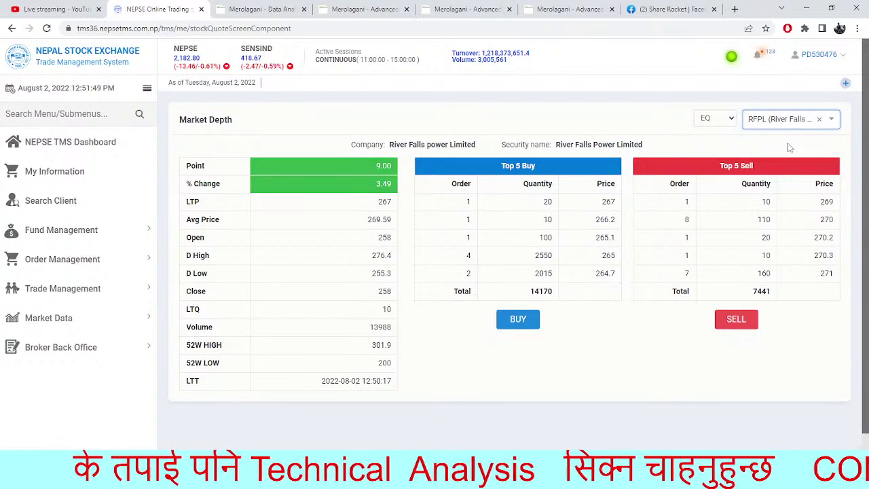
pyautogui.doubleClick(727, 327)
pyautogui.click(727, 331)
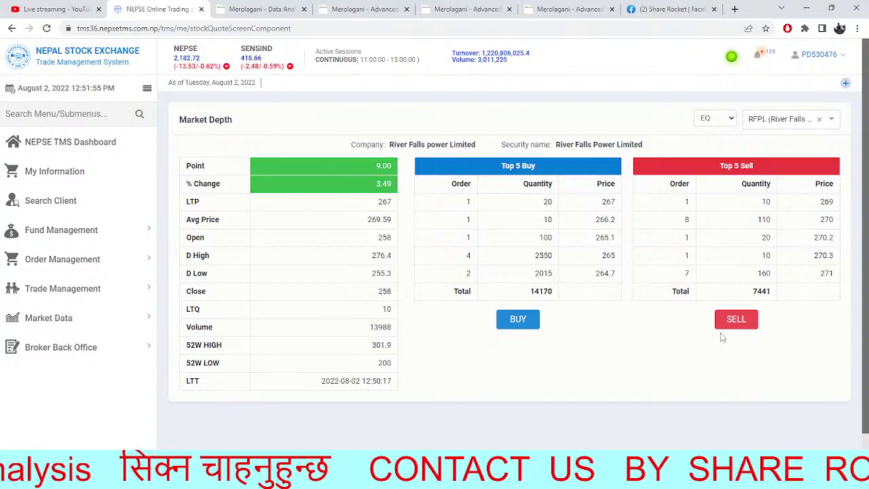
pyautogui.moveTo(743, 374); pyautogui.dragTo(567, 210)
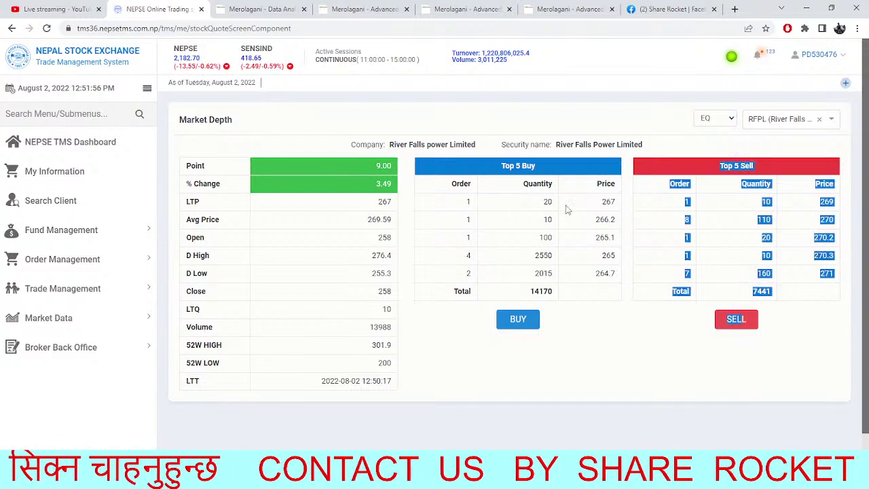
pyautogui.click(602, 333)
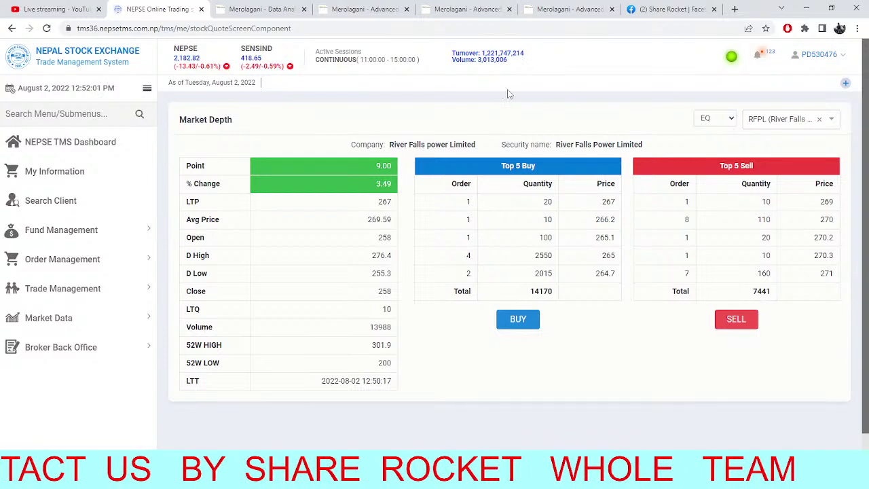
pyautogui.moveTo(508, 91); pyautogui.dragTo(549, 351)
pyautogui.click(731, 369)
pyautogui.click(574, 358)
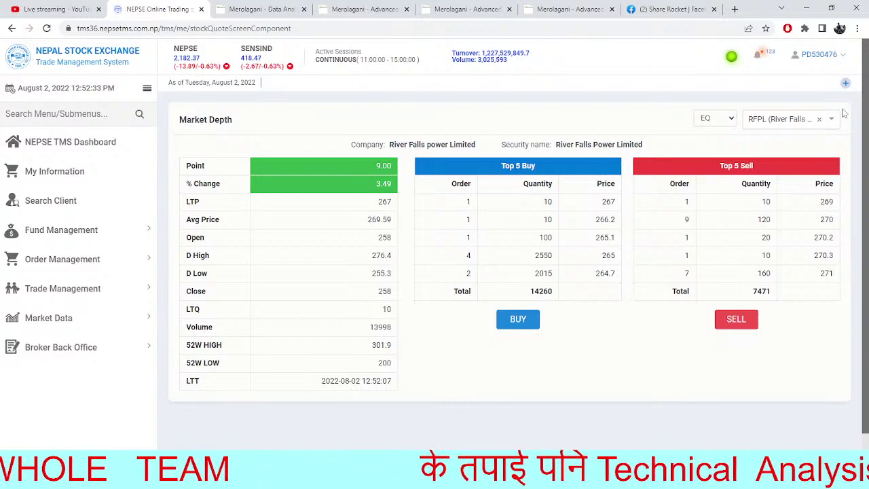
pyautogui.click(819, 120)
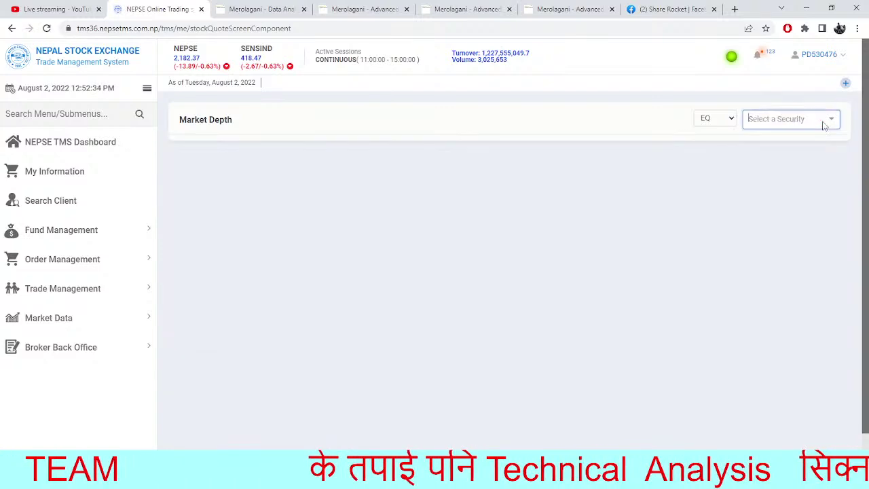
# - Draw a rising trend line on the daily NEPSE chart from about 1794 on 23 June, along the mid-July low, to about 2097 on 10 August
pyautogui.click(536, 7)
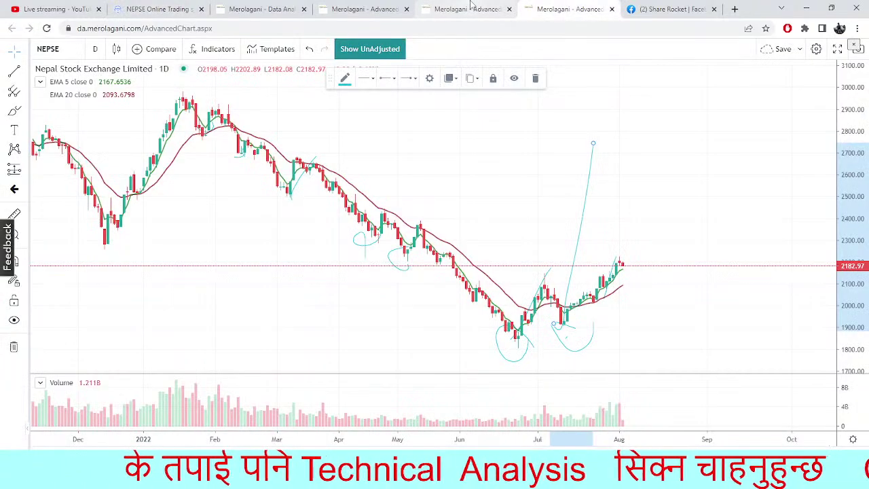
pyautogui.hscroll(5, 545, 270)
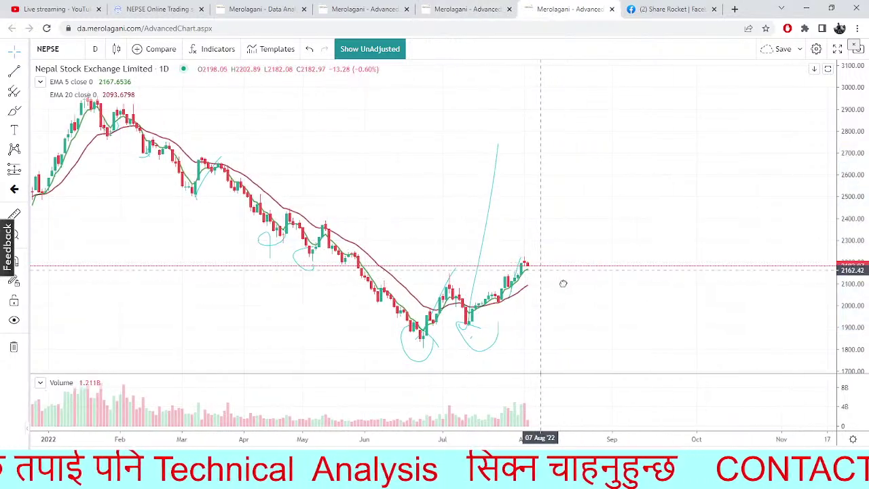
pyautogui.hscroll(-5, 563, 283)
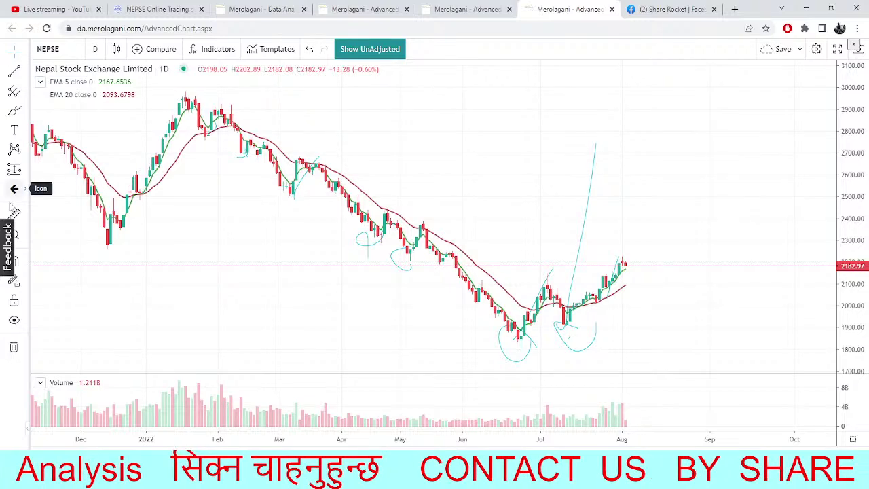
pyautogui.click(17, 238)
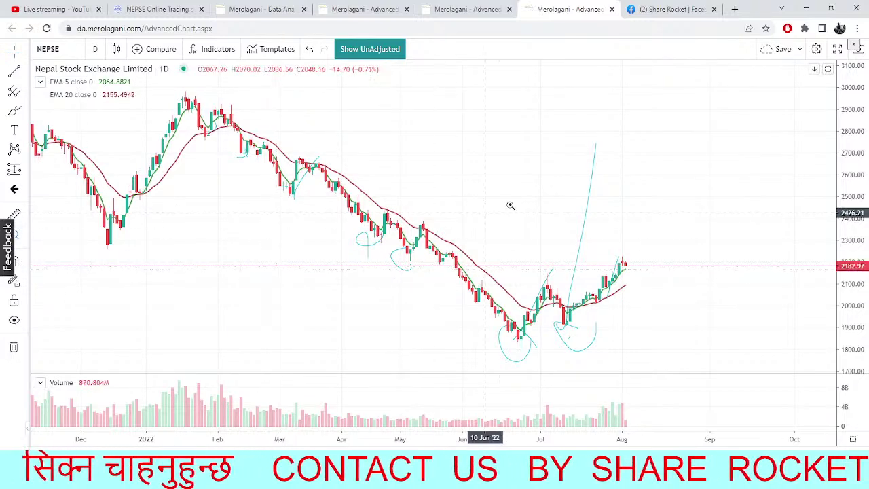
pyautogui.moveTo(508, 205); pyautogui.dragTo(699, 329)
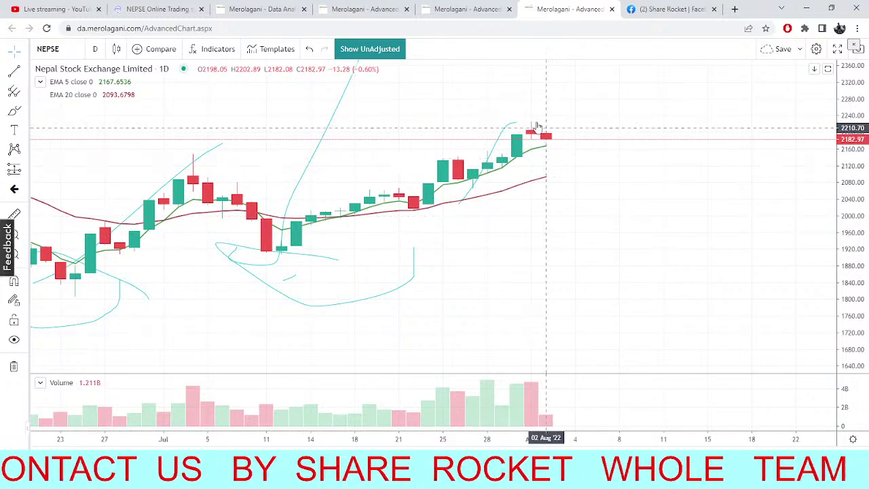
pyautogui.moveTo(477, 246); pyautogui.dragTo(629, 147)
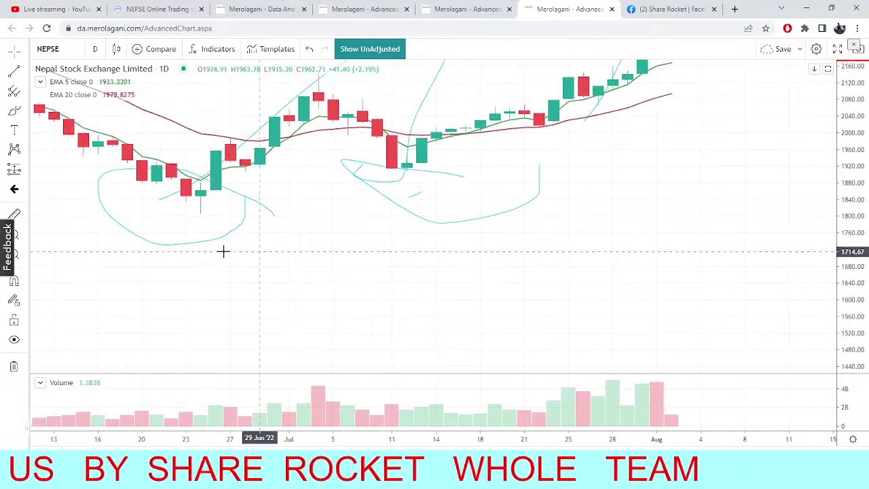
pyautogui.moveTo(223, 250); pyautogui.dragTo(269, 392)
pyautogui.hscroll(-1, 227, 315)
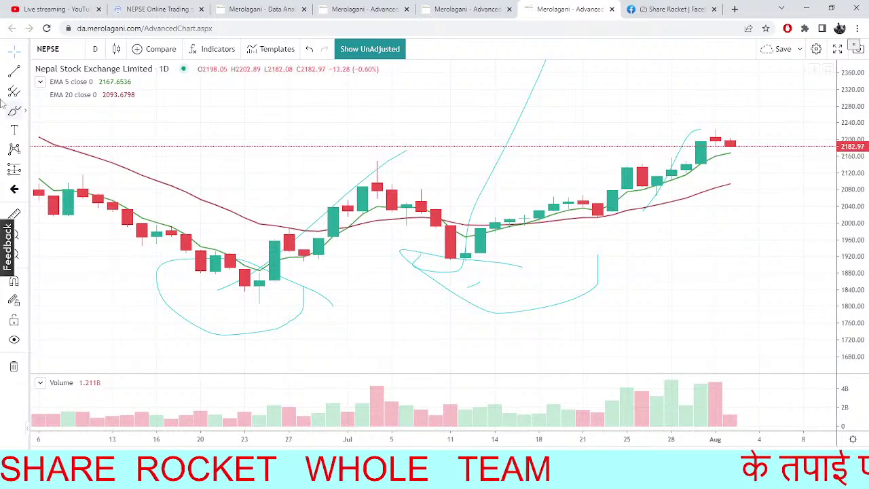
pyautogui.click(26, 72)
pyautogui.click(93, 73)
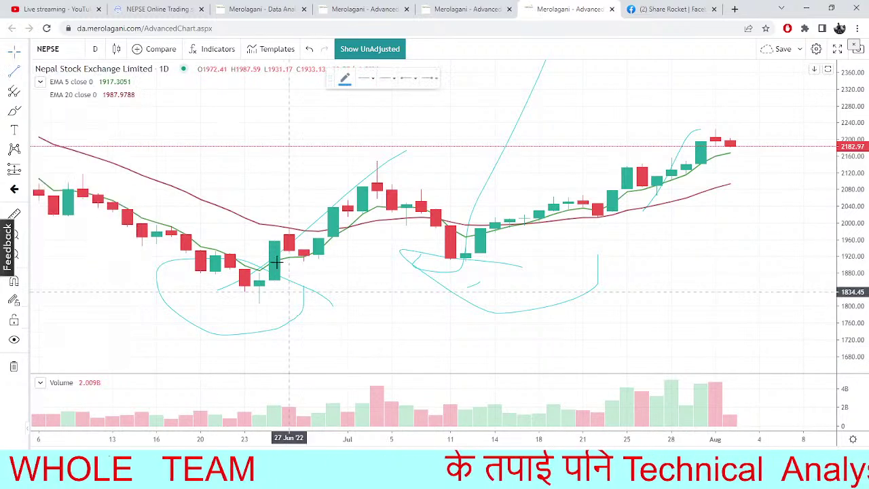
pyautogui.click(244, 308)
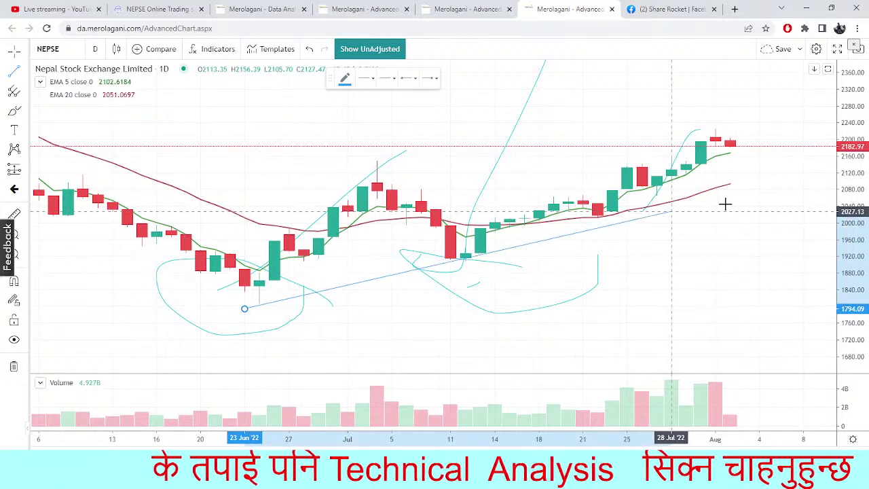
pyautogui.click(827, 182)
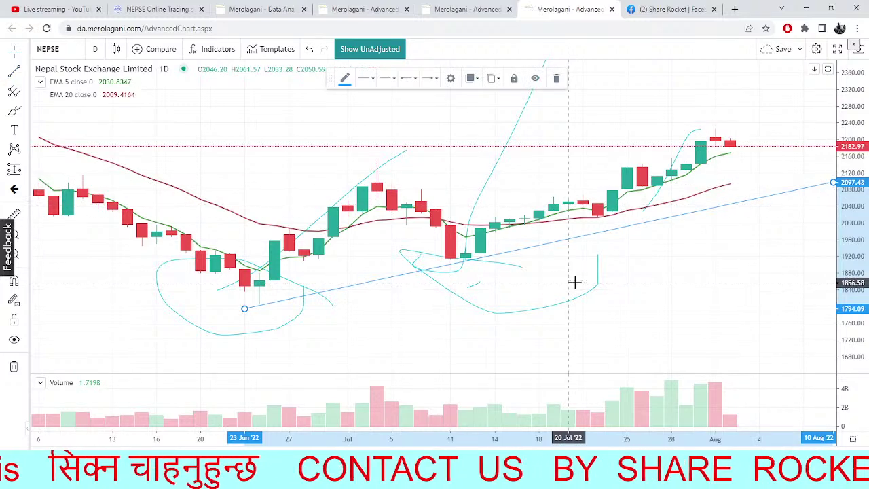
# - Set the rising trend line below the NEPSE candles to the thickest line width
pyautogui.moveTo(574, 281); pyautogui.dragTo(443, 311)
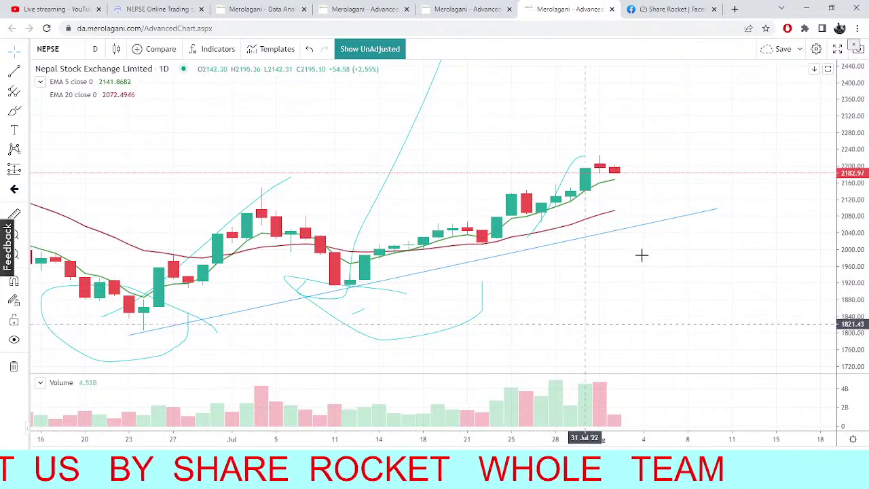
pyautogui.click(716, 207)
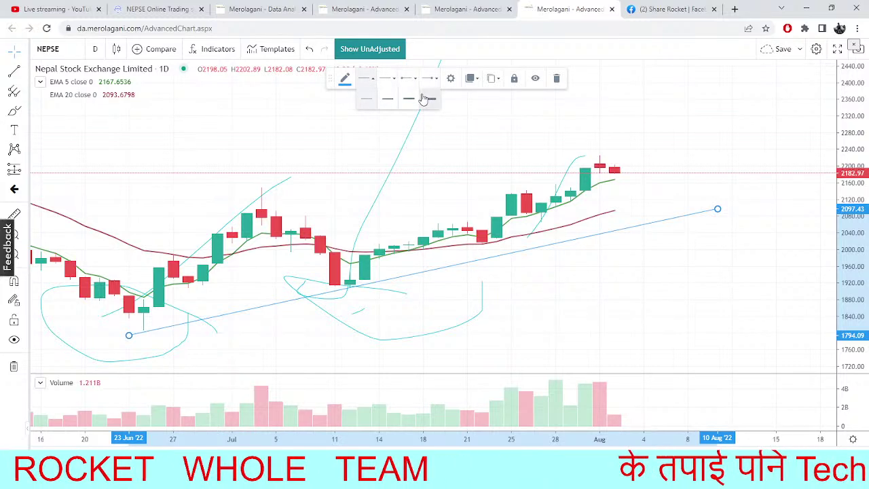
pyautogui.click(425, 92)
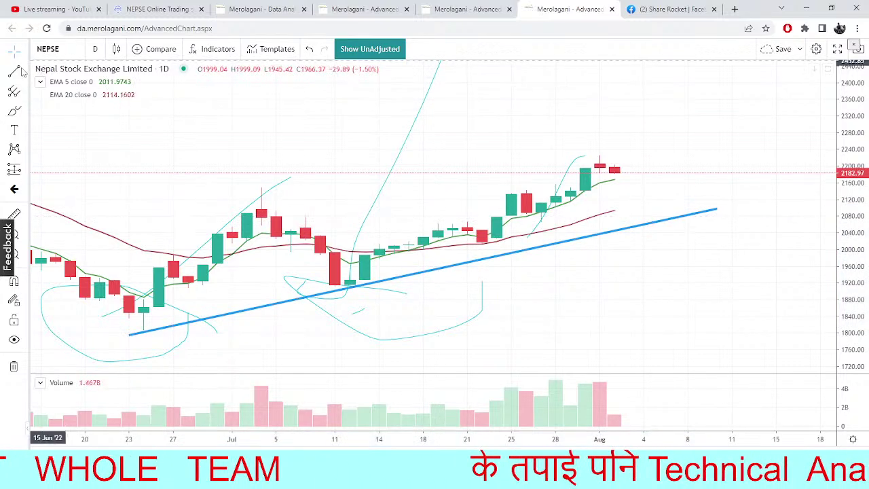
# - Draw a second, steeper trend line under the NEPSE candles from about 1897 on 12 July to about 2232 on 12 August
pyautogui.click(337, 330)
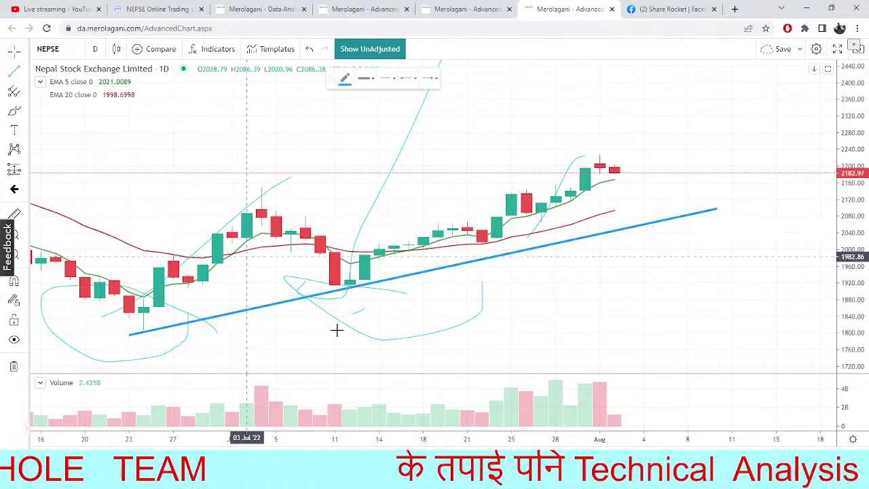
pyautogui.click(349, 292)
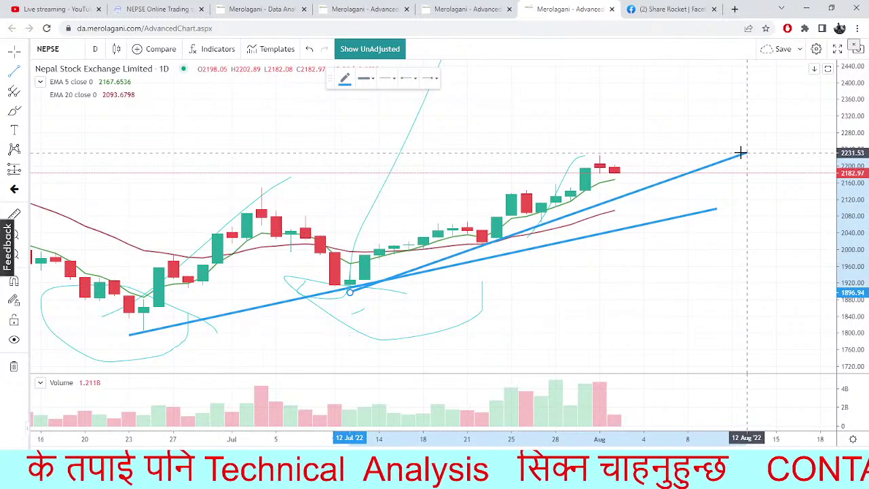
pyautogui.click(741, 153)
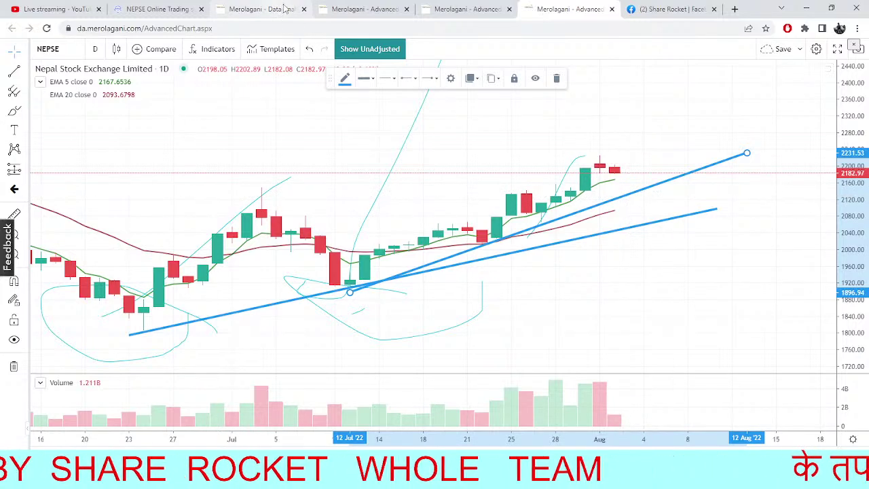
# - Reopen RFPL's market depth in TMS and compare the live NEPSE index with the Merolagani dashboard's intraday chart
pyautogui.click(199, 7)
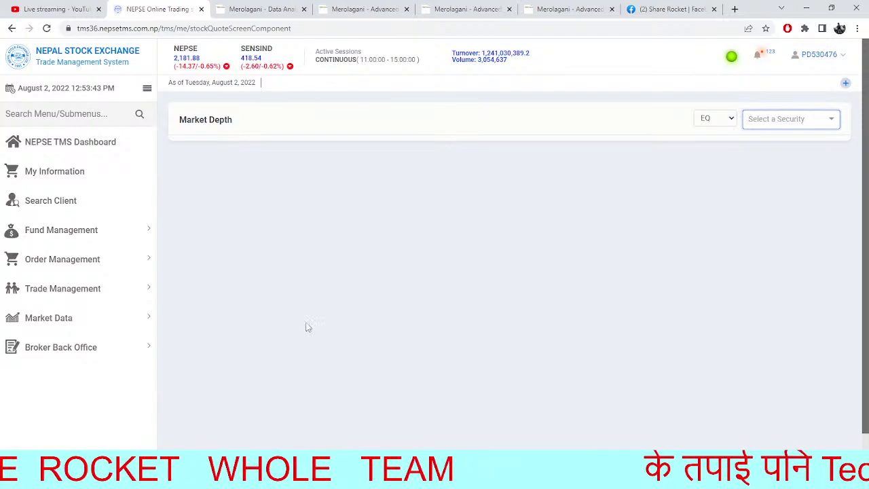
pyautogui.click(237, 7)
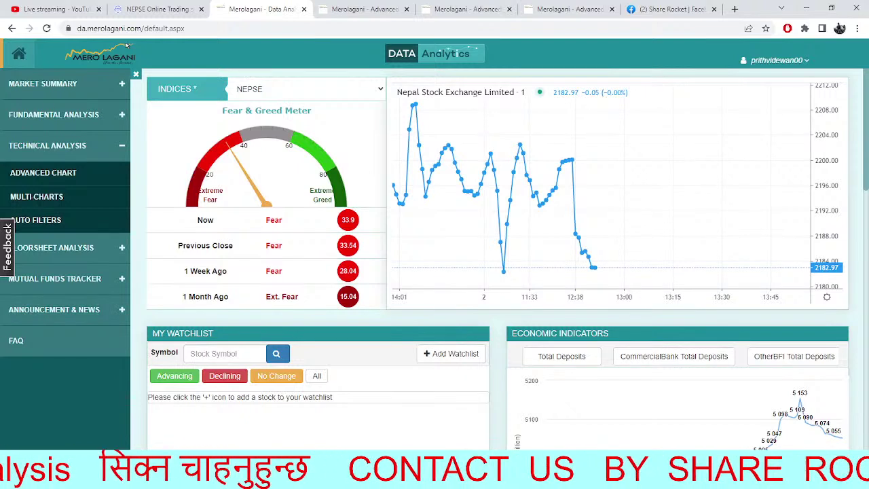
pyautogui.click(156, 9)
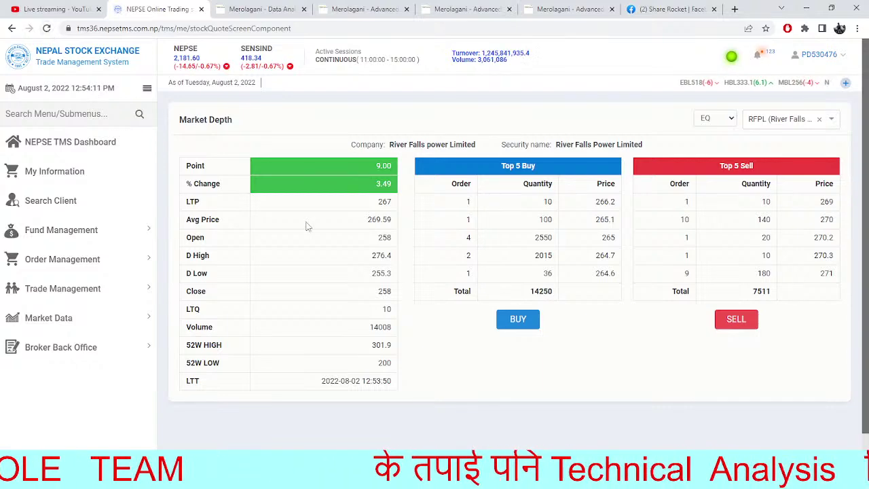
pyautogui.click(260, 9)
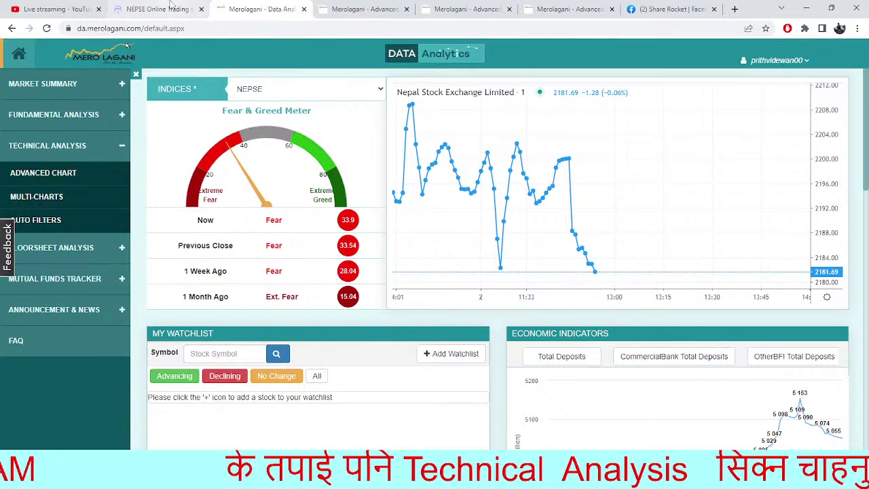
# - Replace RFPL with RSDC (RSDC Laghubitta Bittiya Sanstha Ltd.) in the TMS market depth and examine its buy and sell orders
pyautogui.click(146, 9)
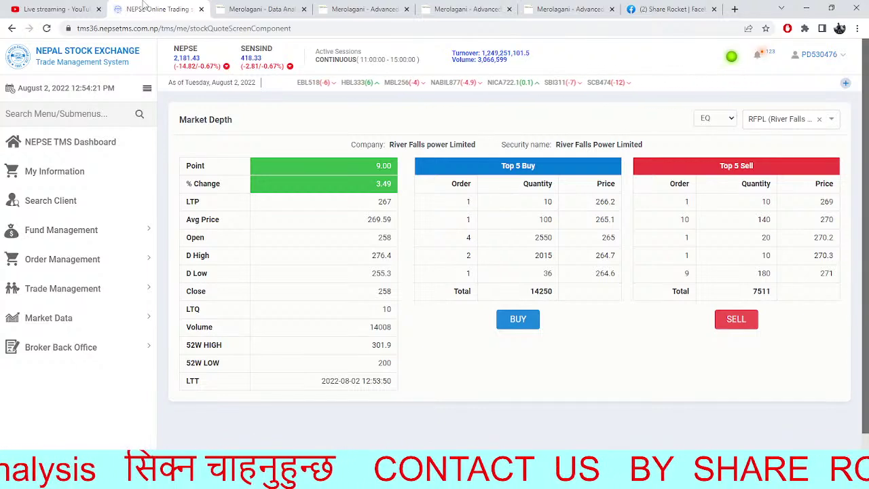
pyautogui.click(819, 119)
pyautogui.write('rsdc')
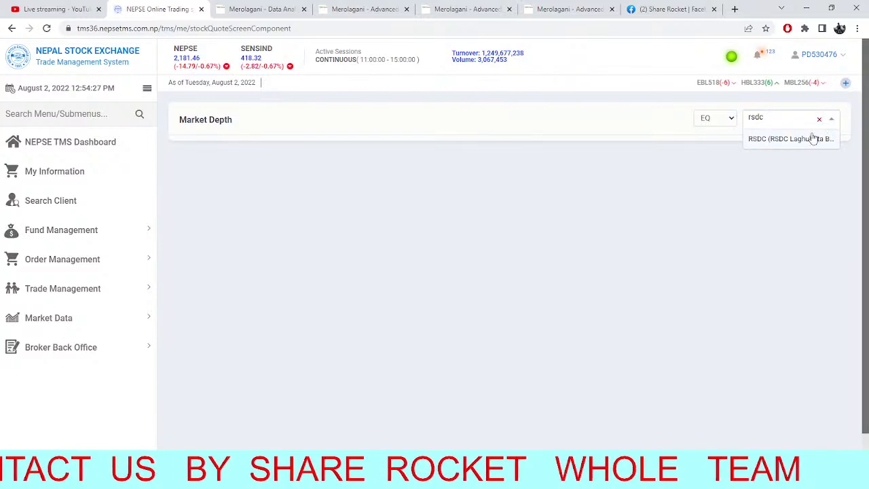
pyautogui.click(802, 141)
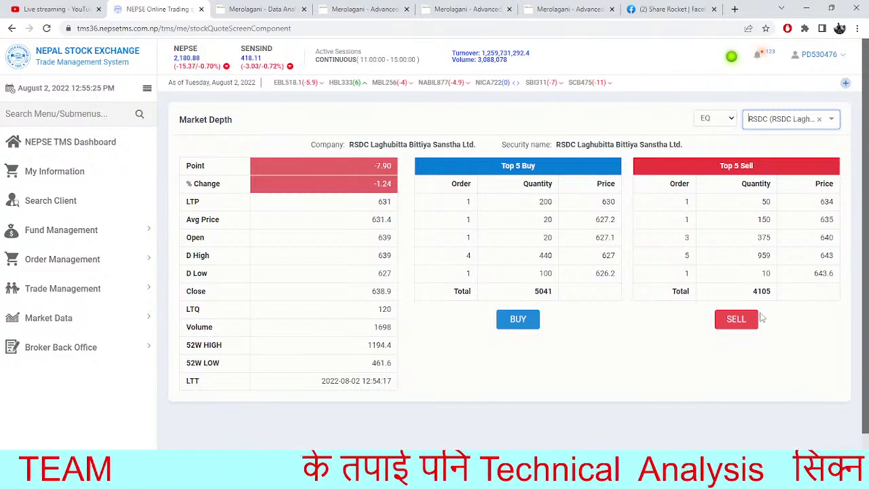
# - Examine the latest fall on the Merolagani NEPSE intraday chart alongside the index value and RSDC orders in TMS
pyautogui.click(252, 9)
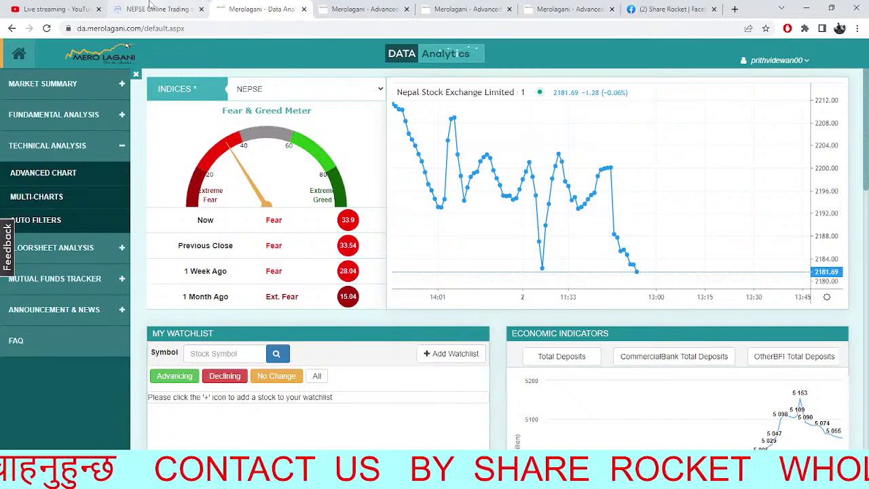
pyautogui.click(150, 9)
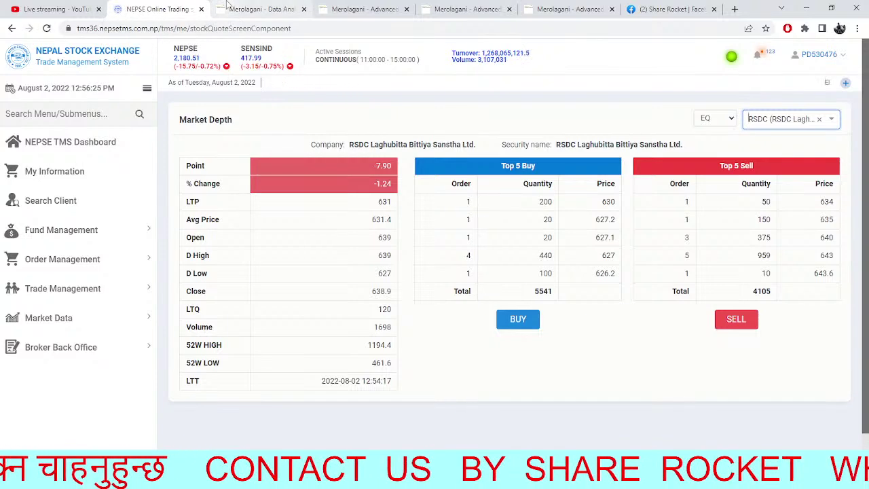
pyautogui.click(258, 9)
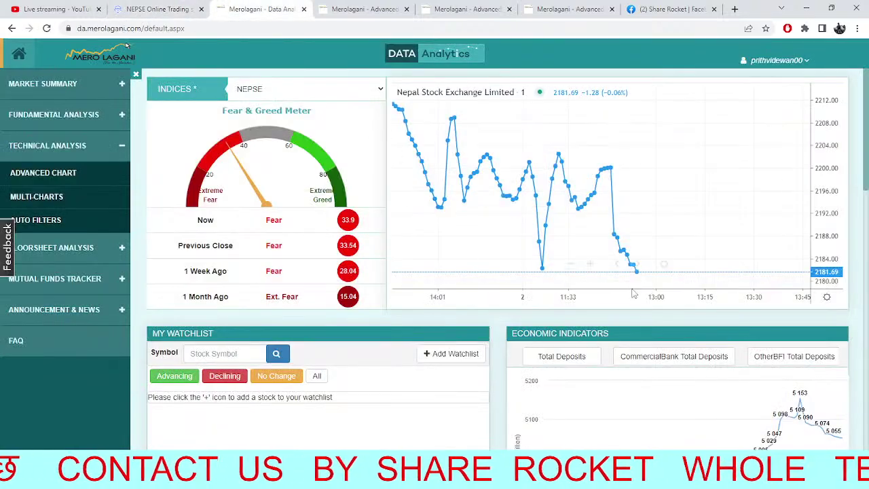
# - Switch to TMS and replace RSDC with BHDC (Bindhyabasini Hydropower Development Company Limited) in the market depth to examine its buy and sell orders
pyautogui.click(156, 9)
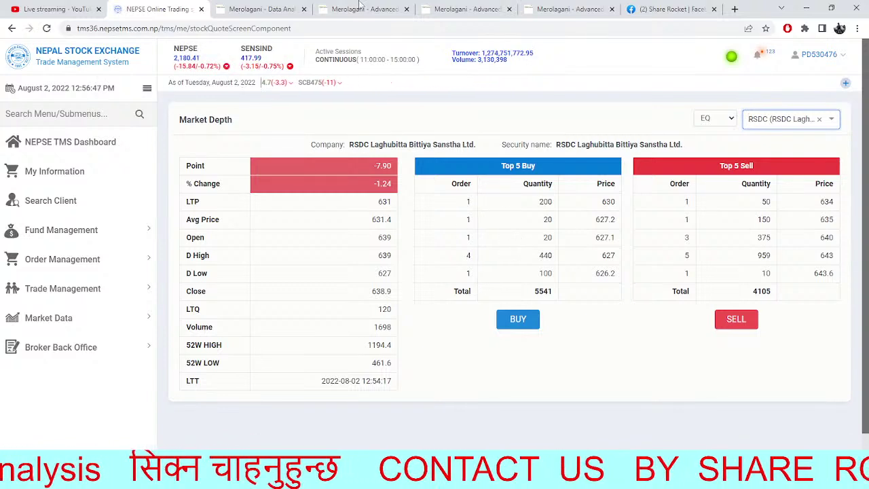
pyautogui.click(819, 122)
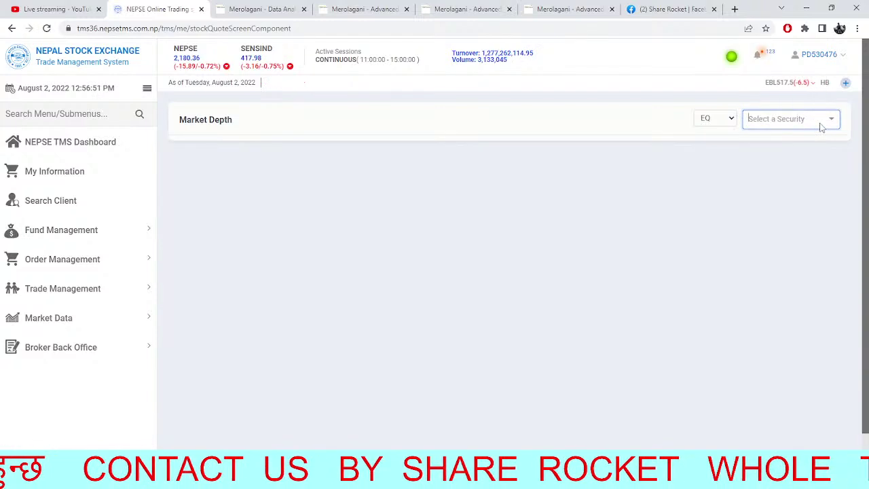
pyautogui.write('bhfc')
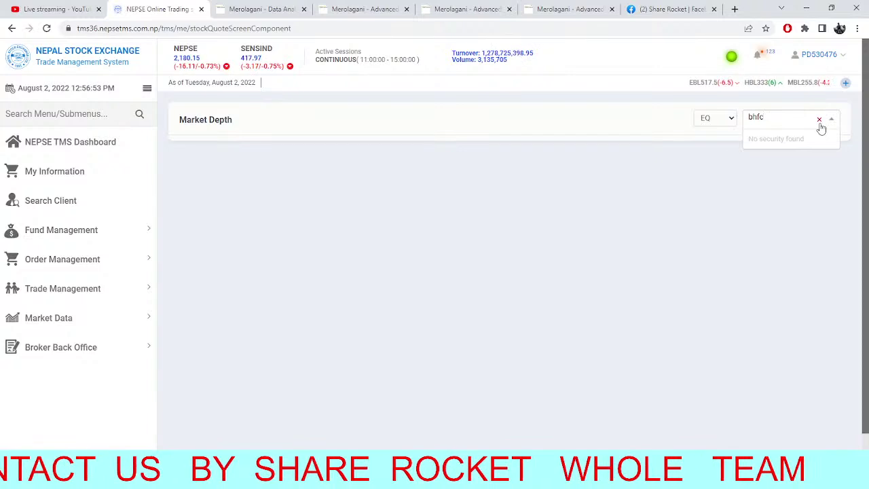
pyautogui.press('BackSpace')
pyautogui.press('BackSpace')
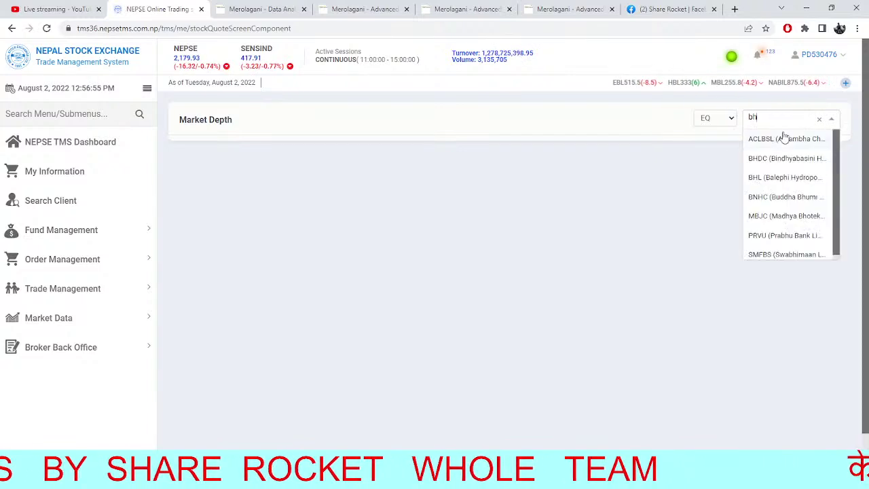
pyautogui.write('f')
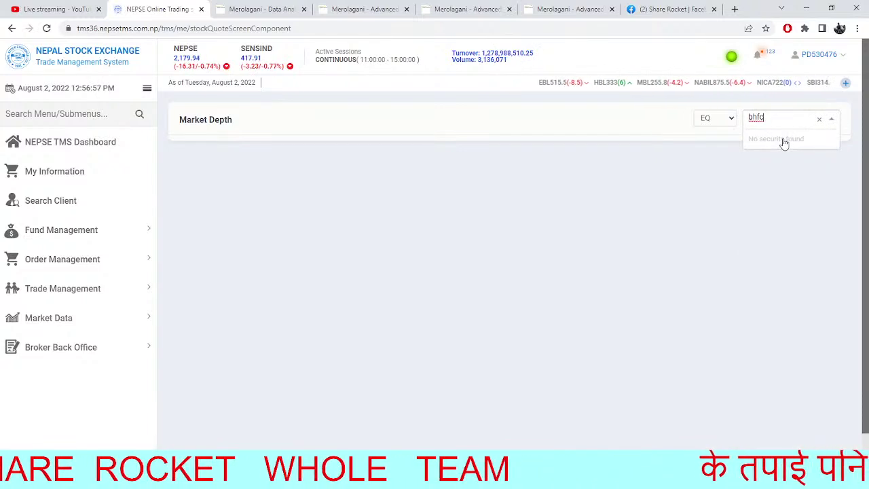
pyautogui.press('BackSpace')
pyautogui.write('fc')
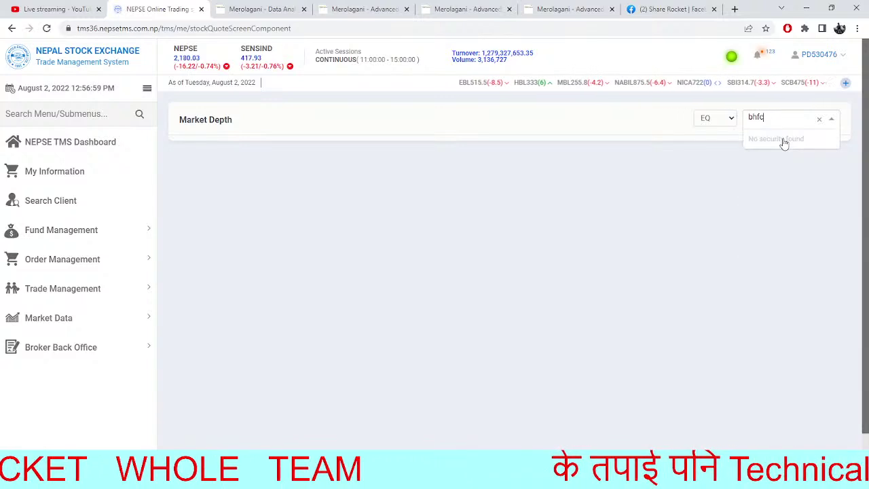
pyautogui.press('BackSpace')
pyautogui.press('BackSpace')
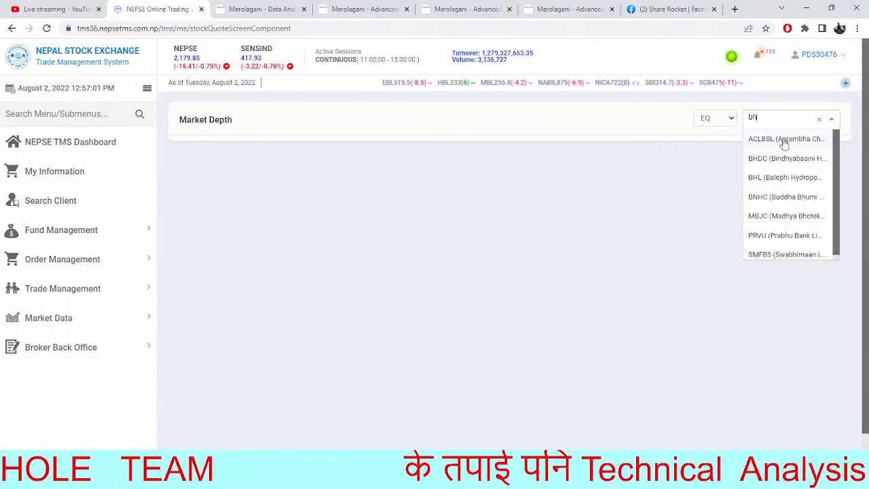
pyautogui.write('dc')
pyautogui.click(784, 141)
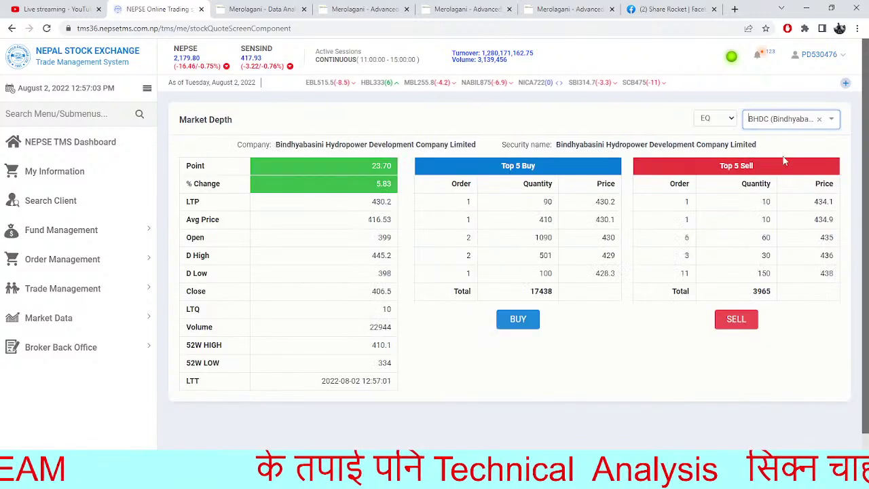
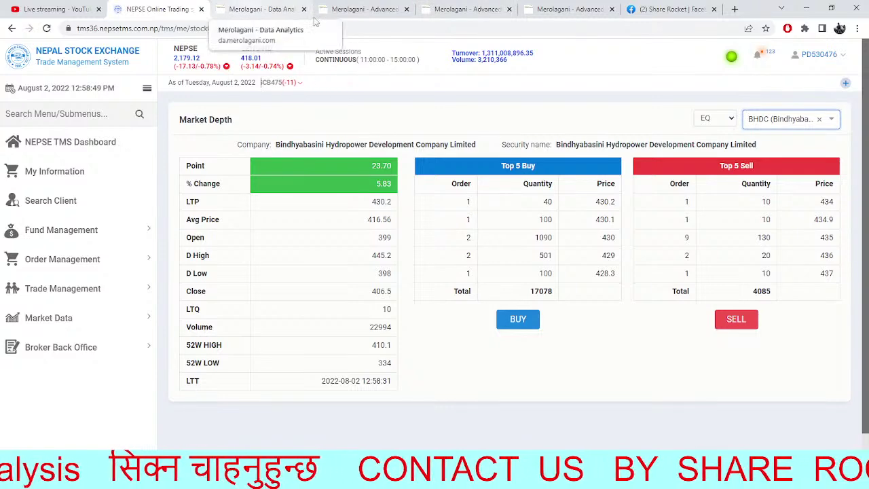
# - Load Nyadi Hydropower Limited (NYADI) in the Merolagani advanced chart that has the pivots, in place of NEPSE
pyautogui.click(262, 9)
pyautogui.click(356, 6)
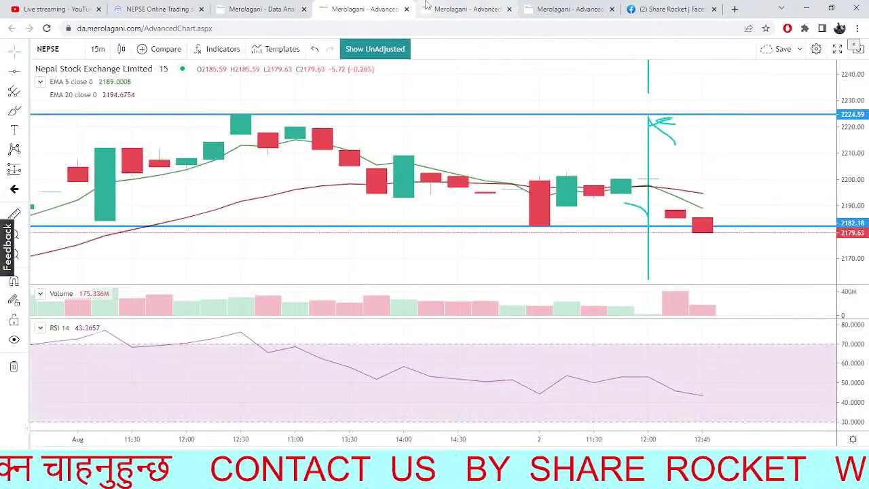
pyautogui.click(428, 7)
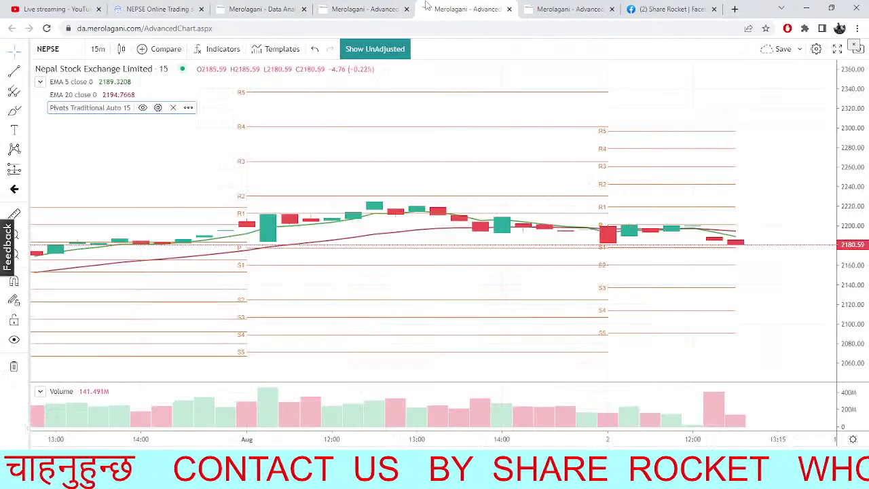
pyautogui.click(58, 42)
pyautogui.write('NY')
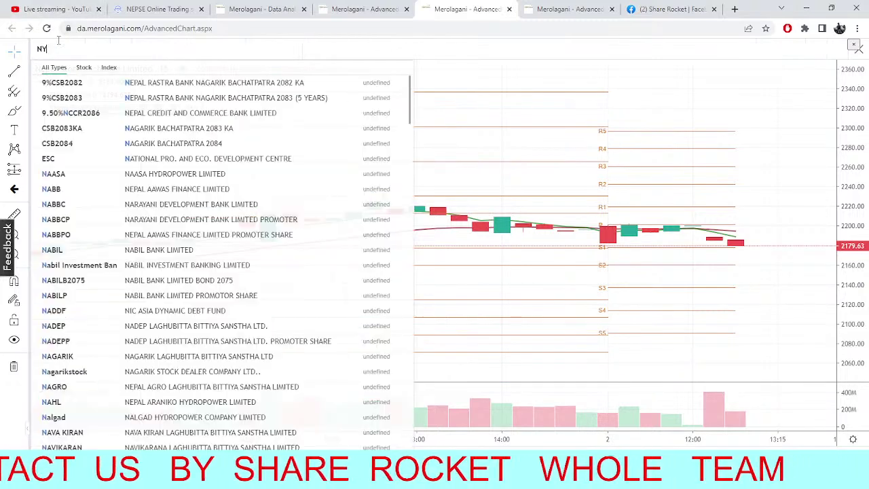
pyautogui.write('AD')
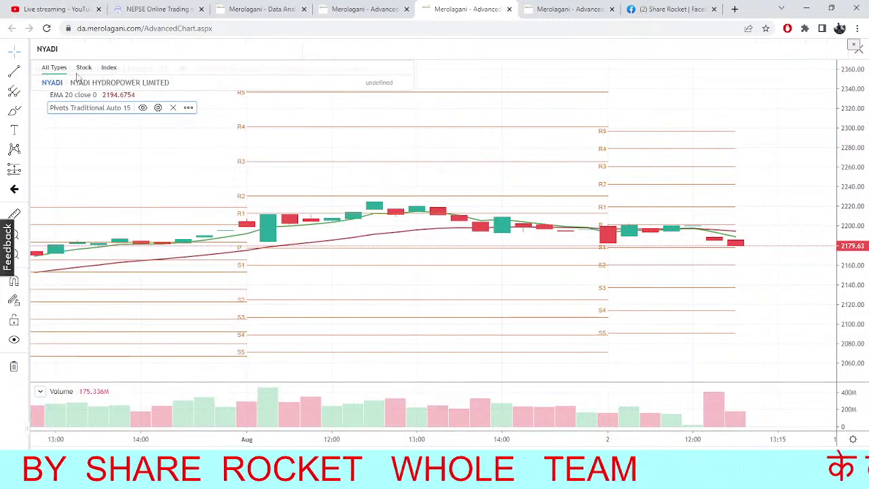
pyautogui.write('I')
pyautogui.click(80, 83)
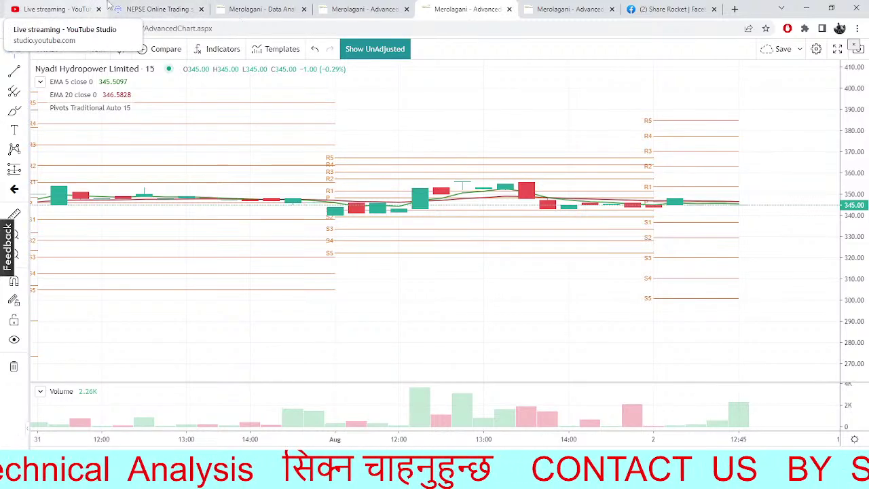
# - Switch to TMS and replace BHDC with NYADI (Nyadi Hydropower Limited) in the market depth to examine its orders
pyautogui.click(168, 9)
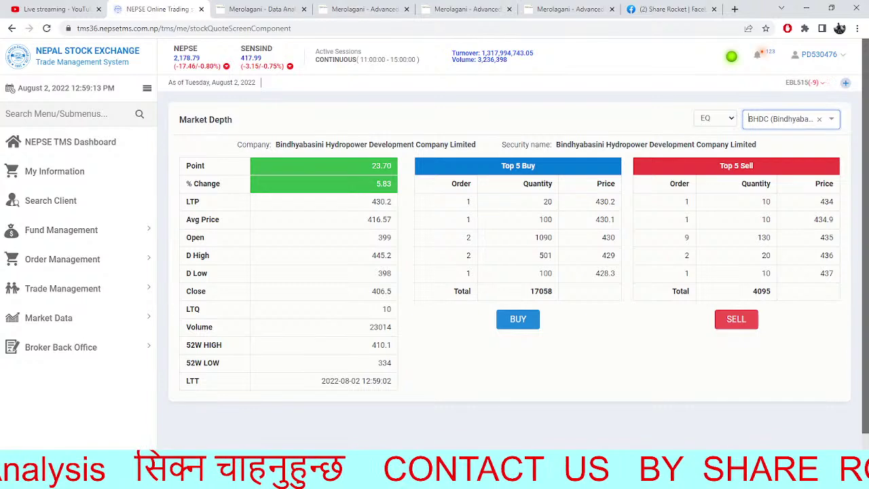
pyautogui.click(820, 120)
pyautogui.click(822, 120)
pyautogui.write('nya')
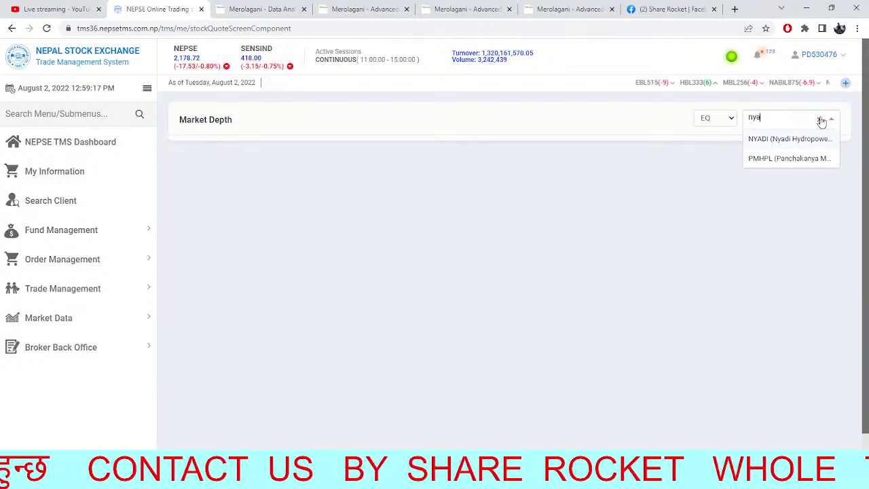
pyautogui.write('fi==')
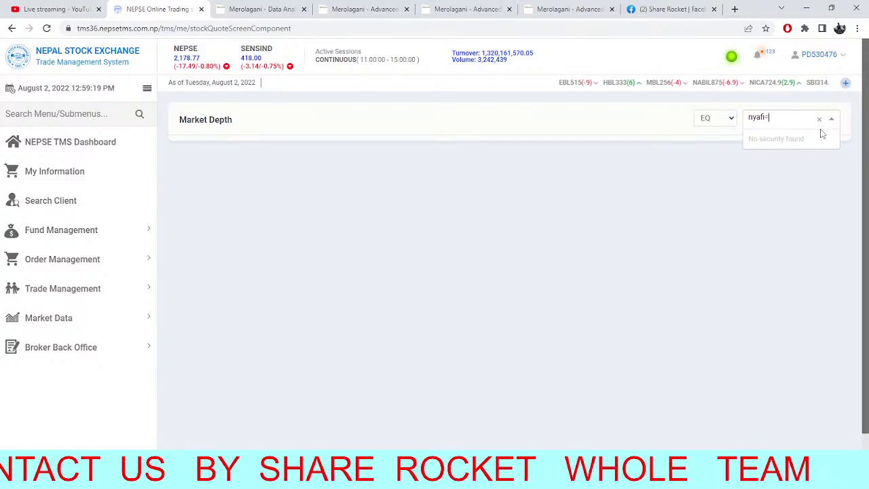
pyautogui.press('BackSpace')
pyautogui.press('BackSpace')
pyautogui.press('BackSpace')
pyautogui.press('BackSpace')
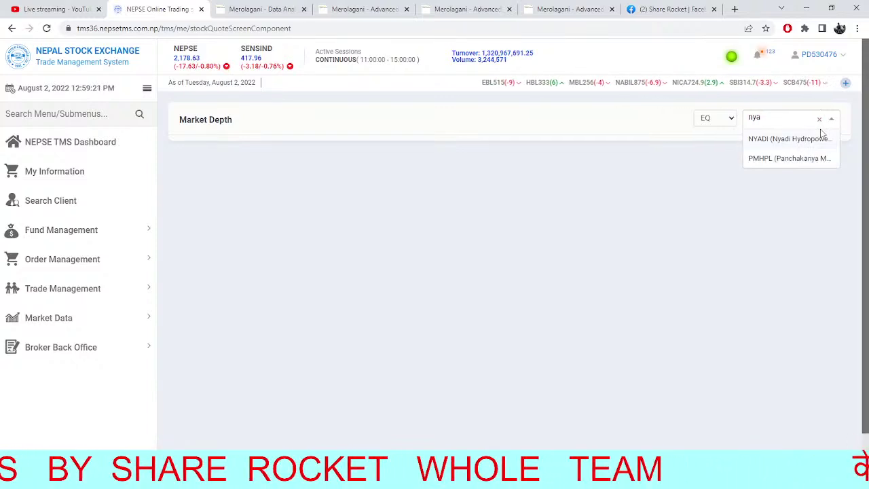
pyautogui.write('fi')
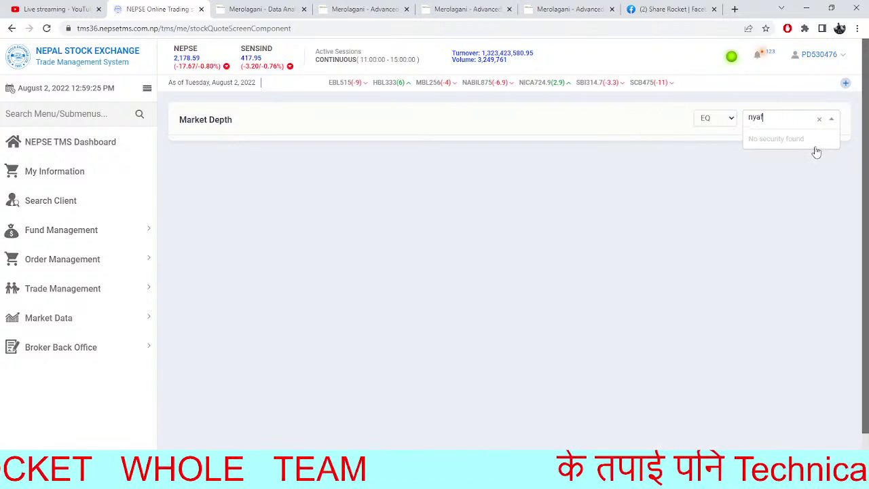
pyautogui.press('BackSpace')
pyautogui.press('BackSpace')
pyautogui.click(809, 139)
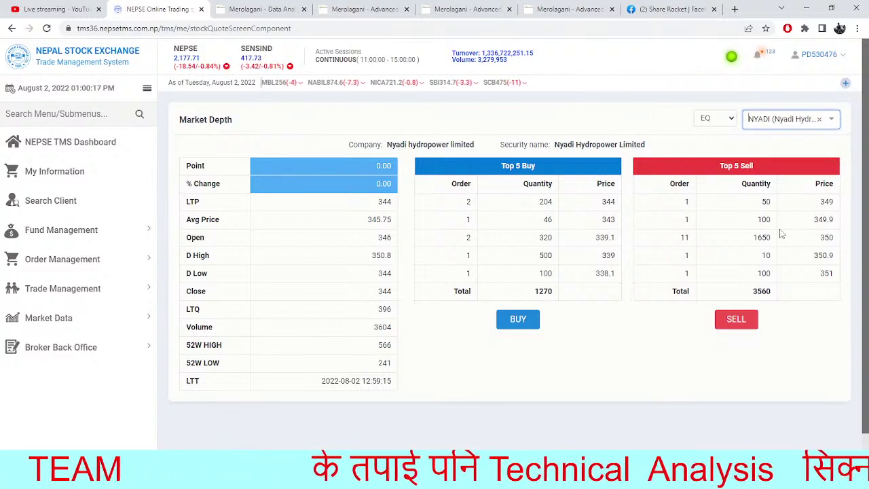
# - Return the Merolagani pivot chart from NYADI to the NEPSE index and examine its price against the pivot levels
pyautogui.click(261, 9)
pyautogui.click(360, 9)
pyautogui.click(437, 8)
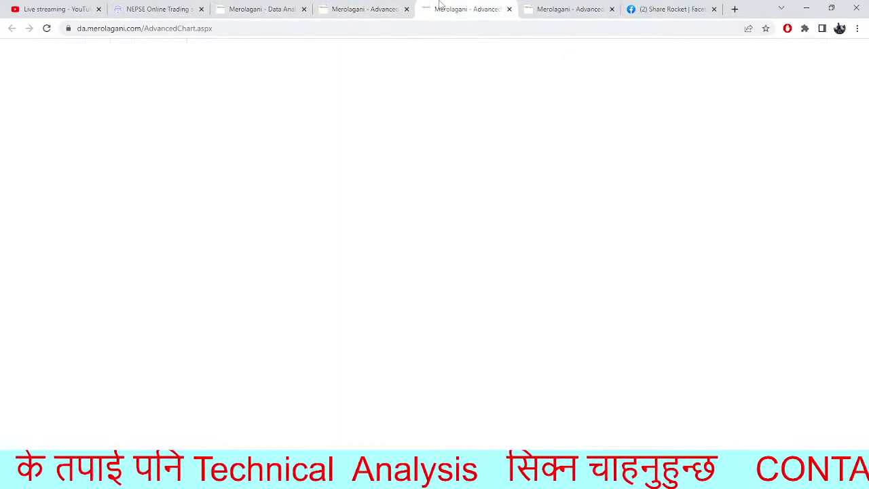
pyautogui.click(58, 47)
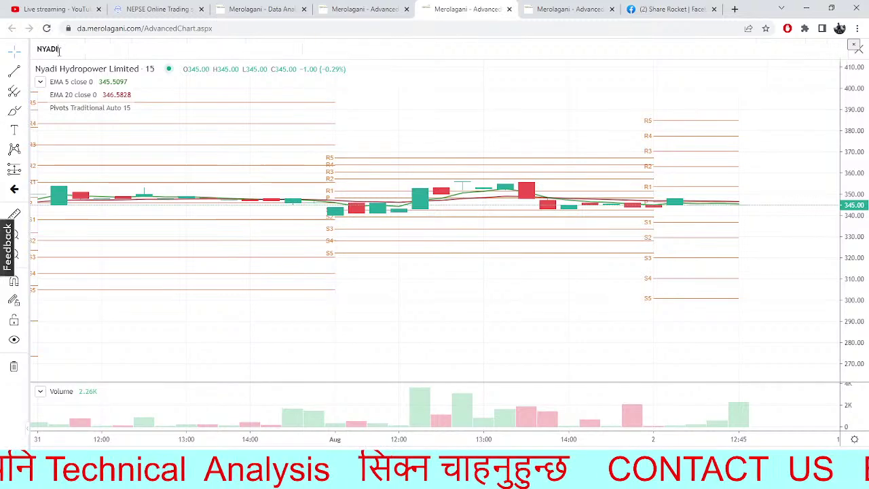
pyautogui.write('NEPSE')
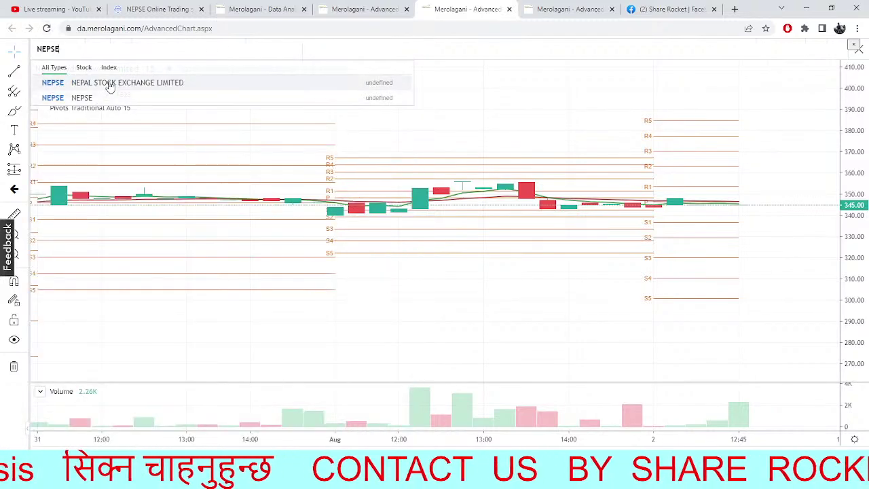
pyautogui.click(98, 99)
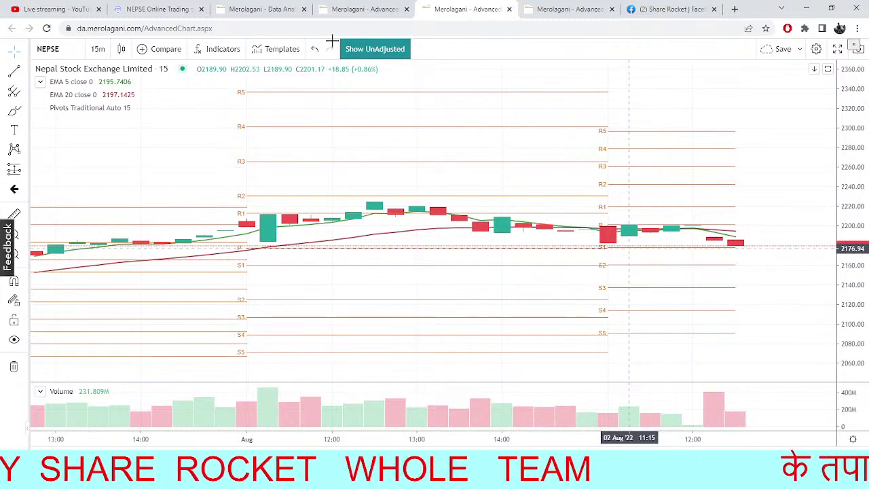
# - Recheck NYADI's orders in TMS, then compare the NEPSE 15-minute chart with the Merolagani dashboard's intraday chart
pyautogui.click(157, 7)
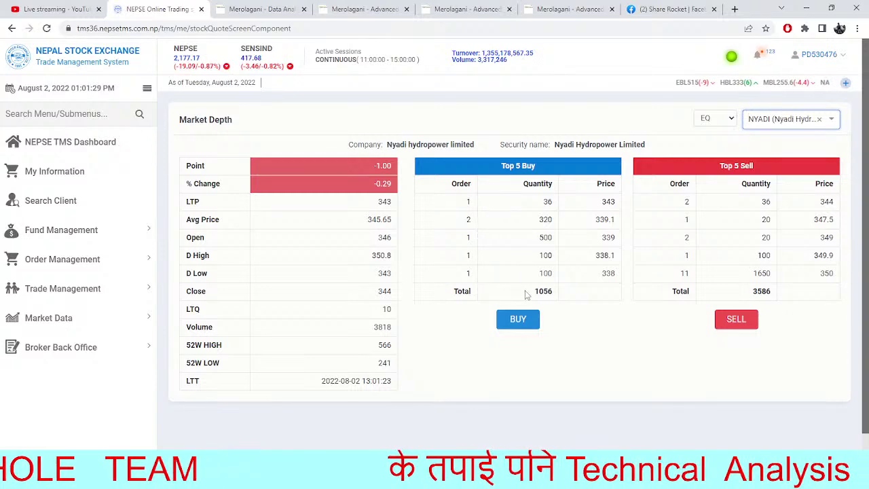
pyautogui.click(360, 10)
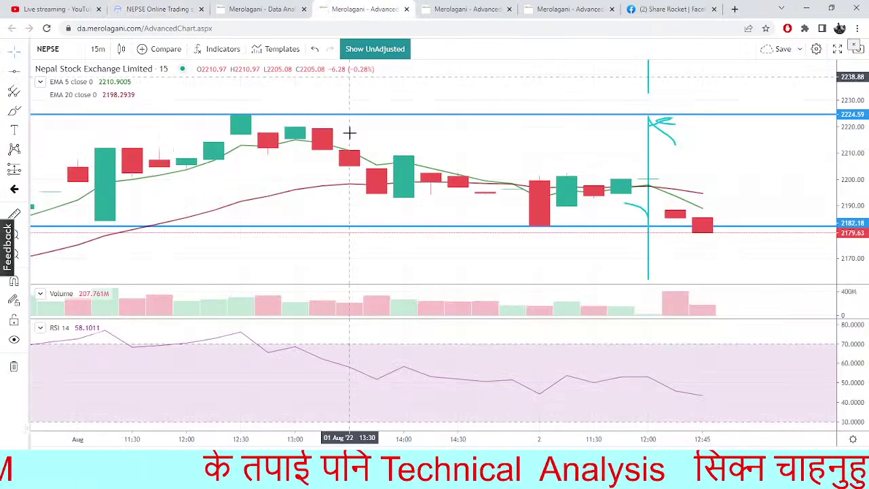
pyautogui.click(261, 9)
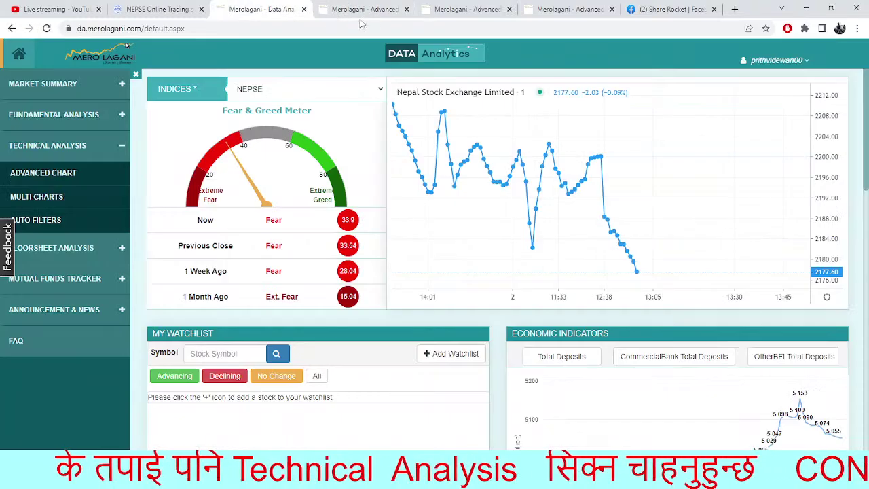
# - Switch the NEPSE pivot chart to the 1-minute interval and add the Relative Strength Index indicator
pyautogui.click(465, 9)
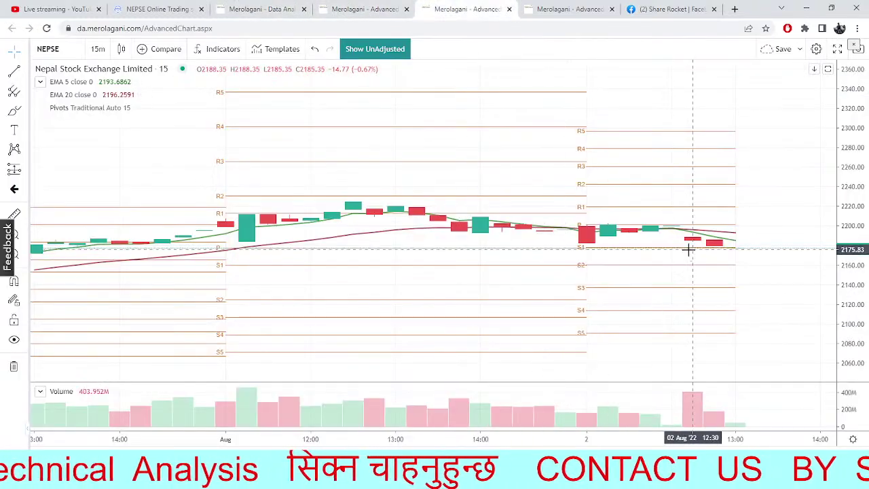
pyautogui.moveTo(650, 285); pyautogui.dragTo(607, 302)
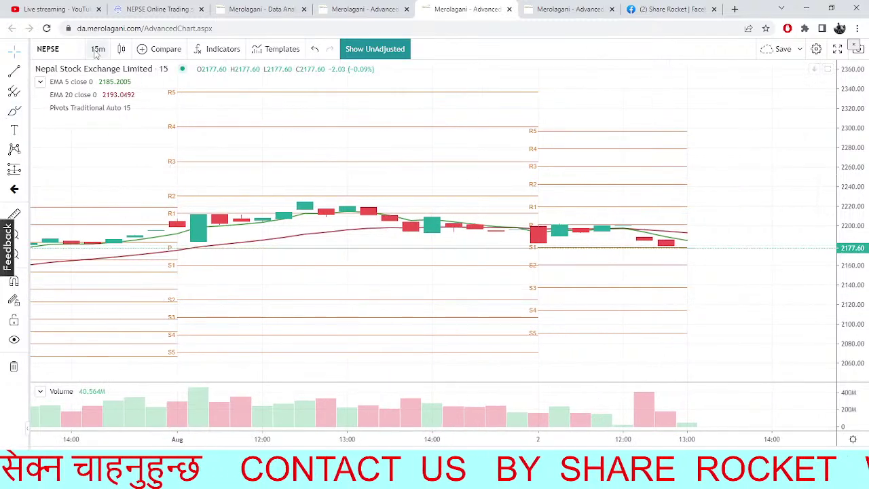
pyautogui.click(97, 49)
pyautogui.click(109, 89)
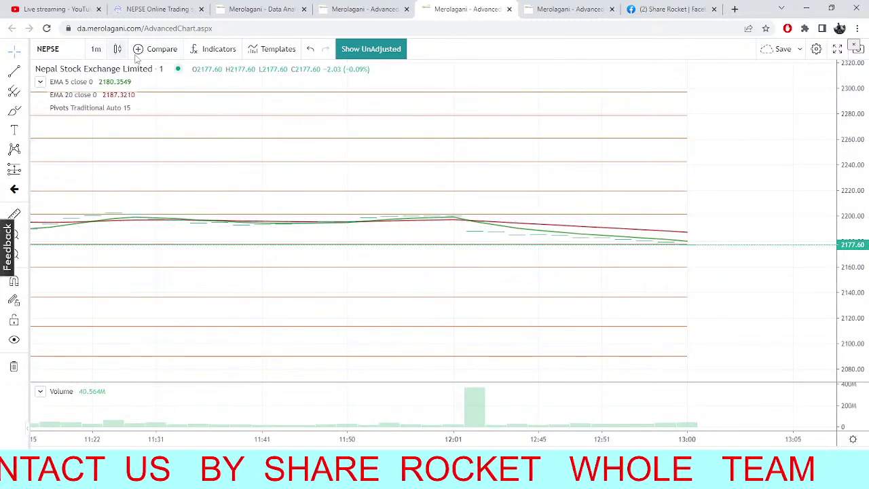
pyautogui.click(223, 53)
pyautogui.write('rsi')
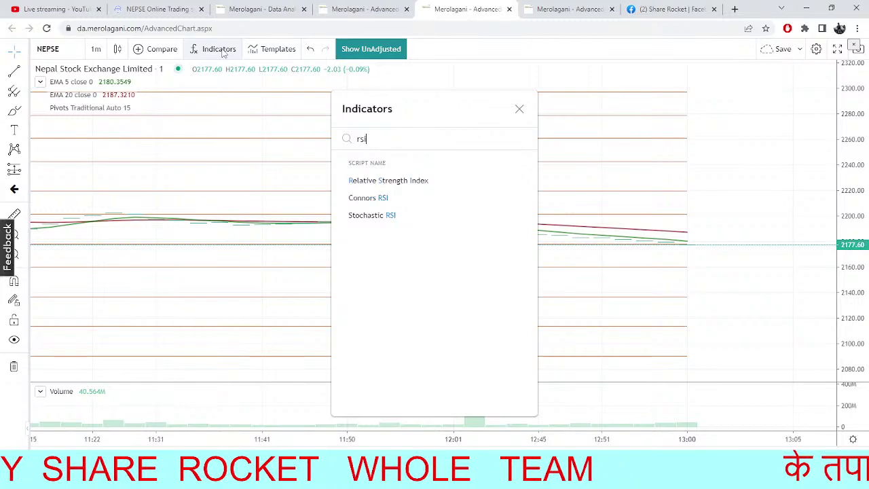
pyautogui.click(398, 179)
pyautogui.press('Escape')
pyautogui.moveTo(648, 369); pyautogui.dragTo(634, 273)
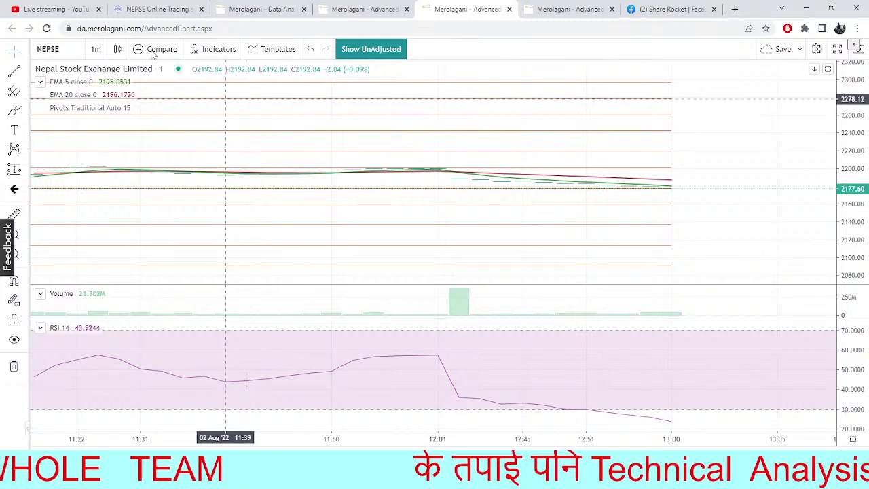
# - Add the MACD indicator to the 1-minute NEPSE chart
pyautogui.moveTo(530, 220); pyautogui.dragTo(632, 180)
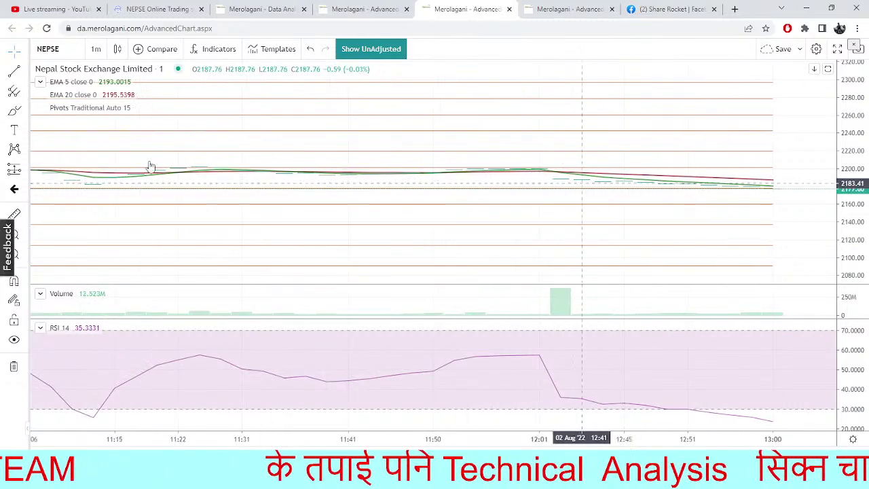
pyautogui.click(211, 57)
pyautogui.write('macd')
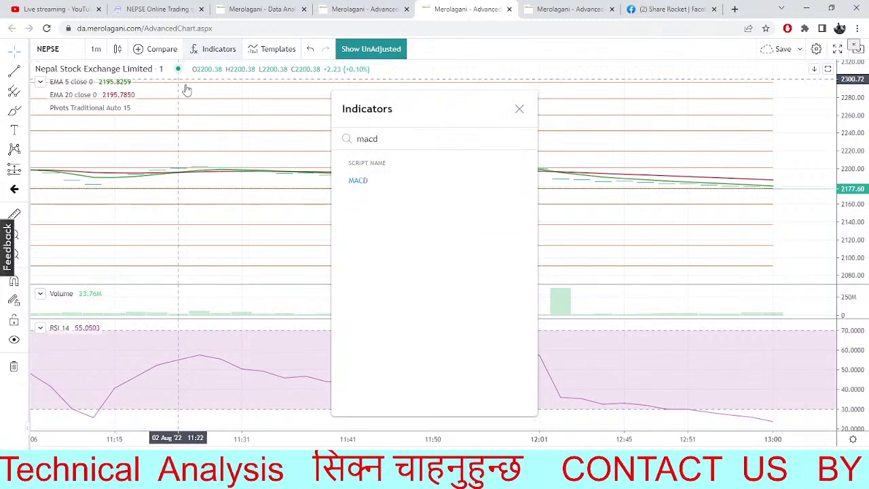
pyautogui.click(357, 181)
pyautogui.click(706, 235)
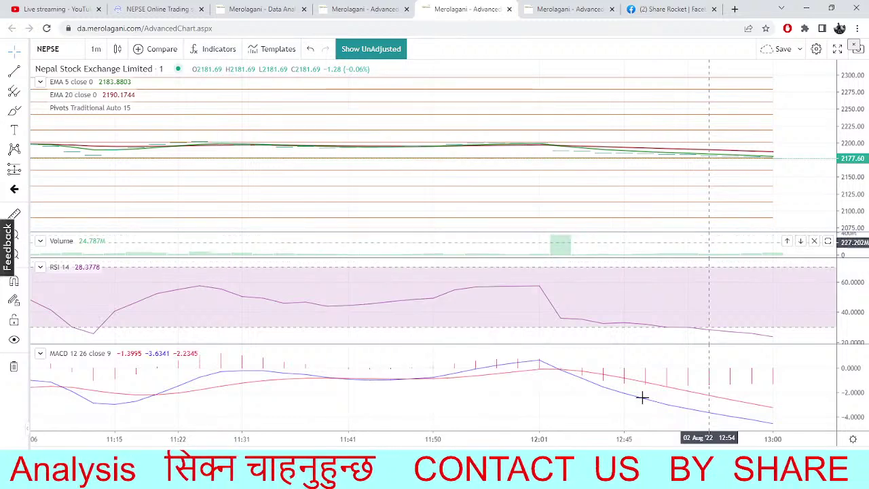
pyautogui.moveTo(563, 403); pyautogui.dragTo(492, 338)
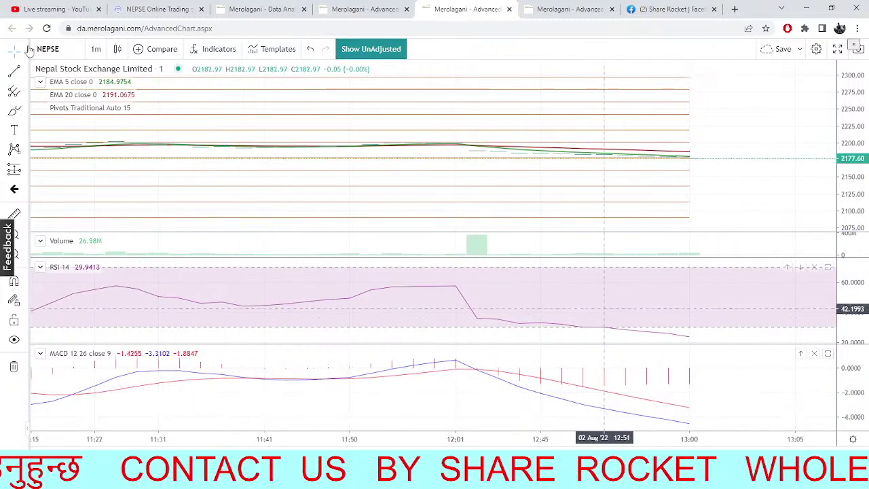
# - Check the live NEPSE index on the trading system against the Merolagani dashboard and the 15-minute and 1-minute NEPSE charts
pyautogui.click(151, 7)
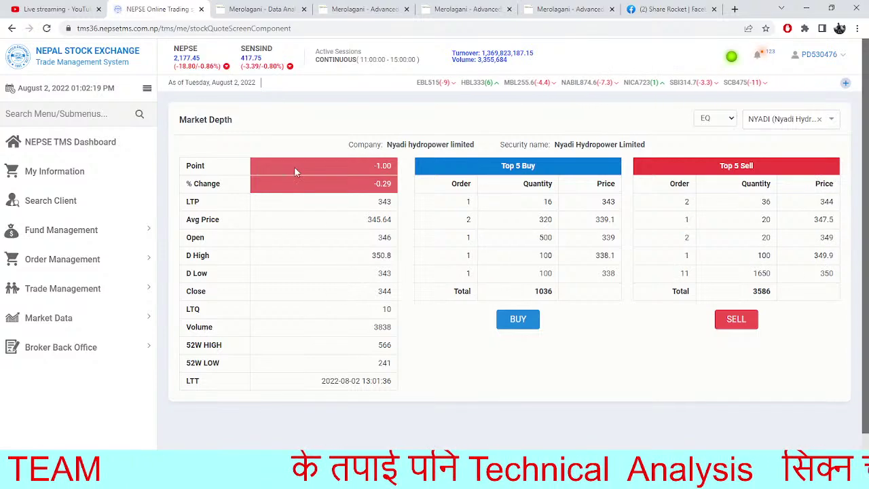
pyautogui.click(249, 10)
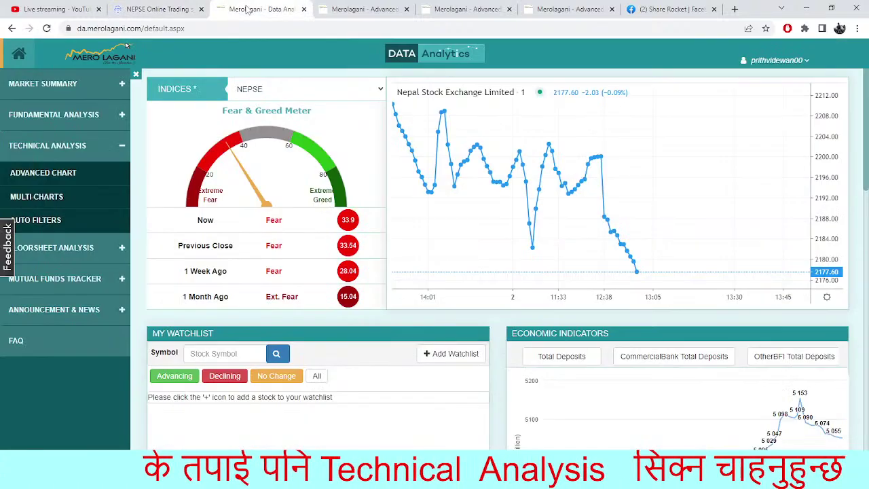
pyautogui.click(380, 9)
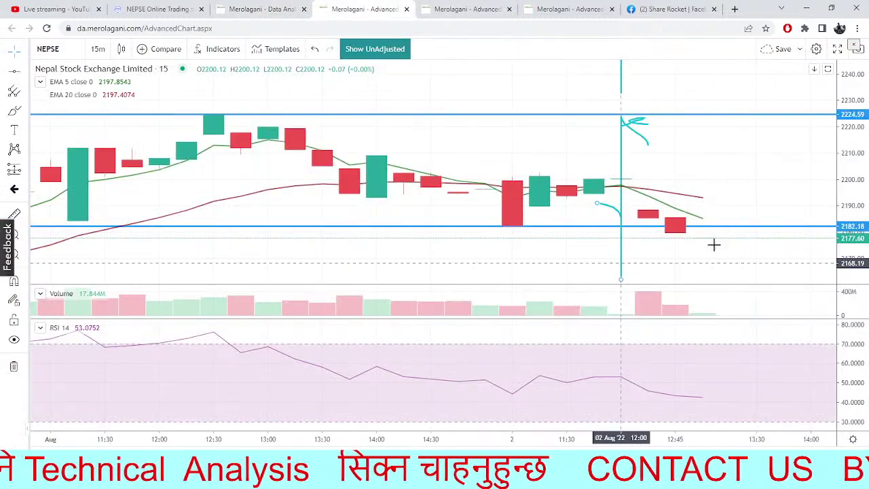
pyautogui.click(459, 7)
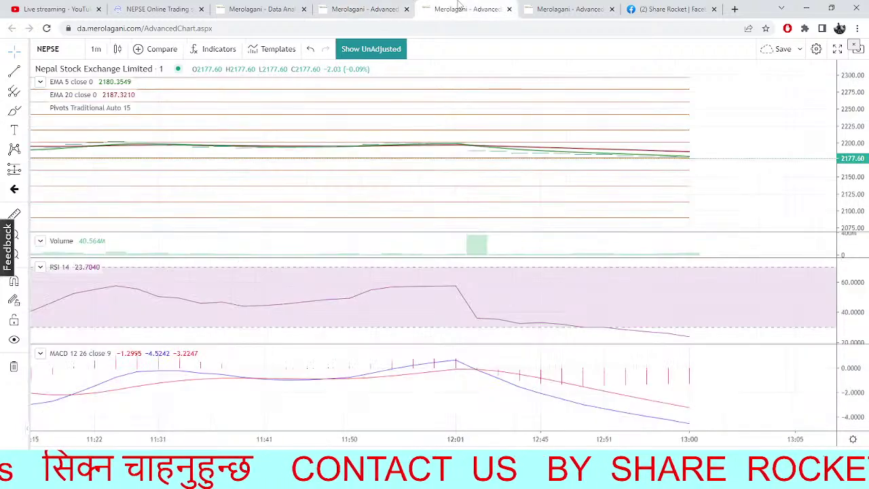
pyautogui.click(140, 10)
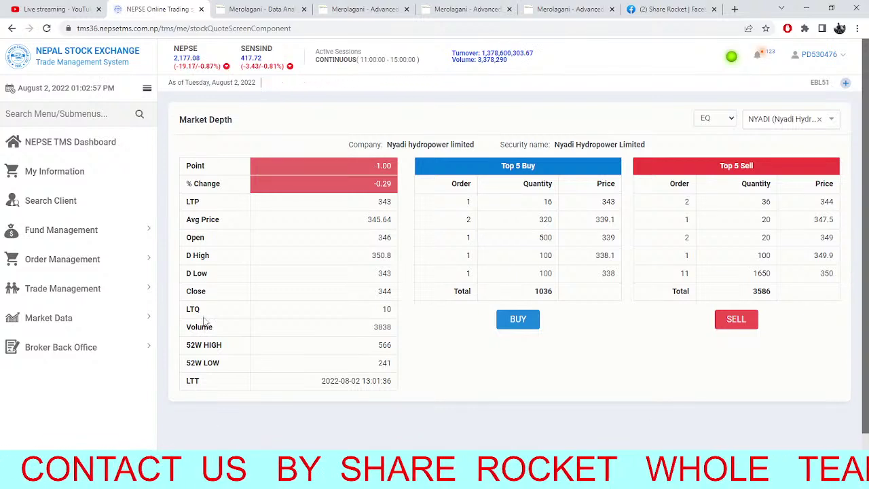
pyautogui.click(261, 9)
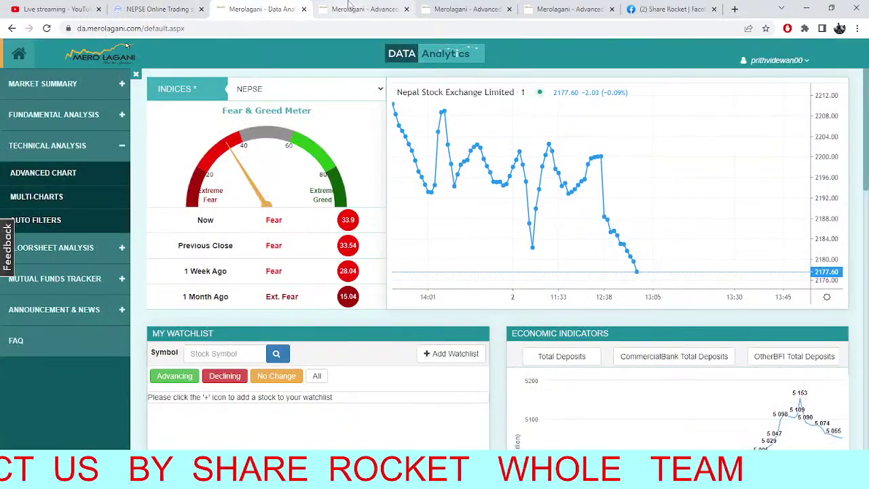
pyautogui.click(351, 8)
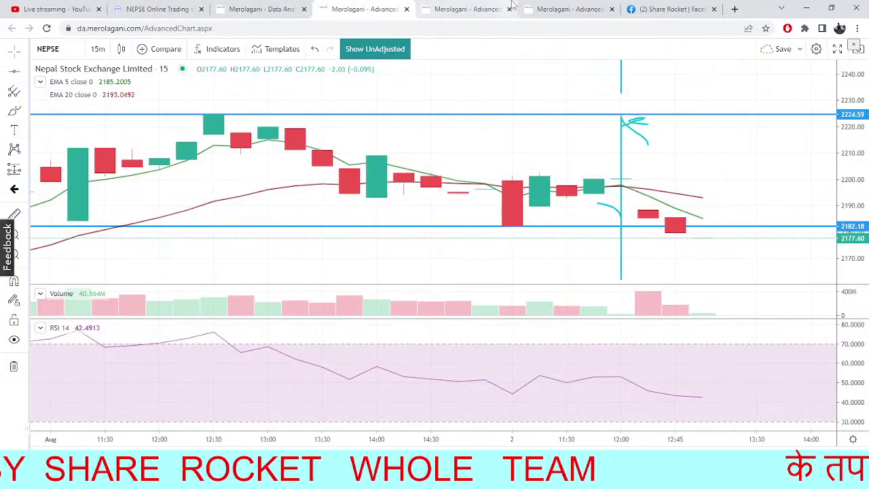
# - Change the interval of the NEPSE chart with the MACD indicator to 1 day
pyautogui.click(512, 5)
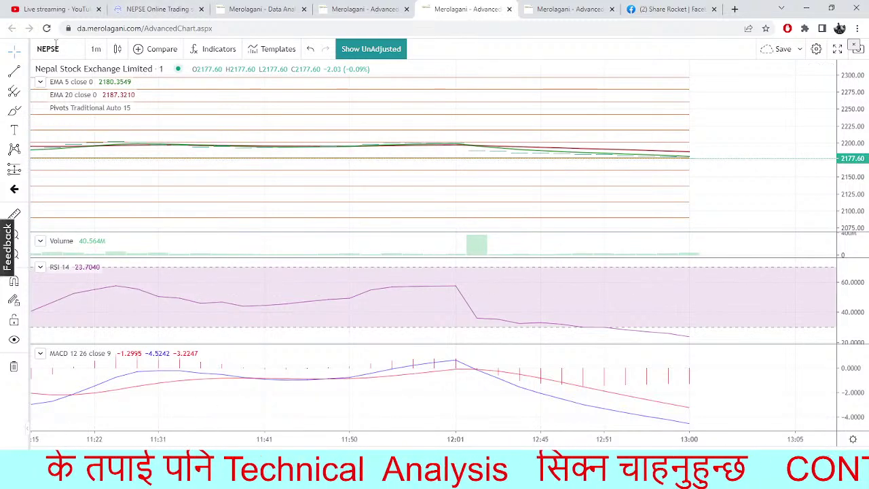
pyautogui.click(97, 50)
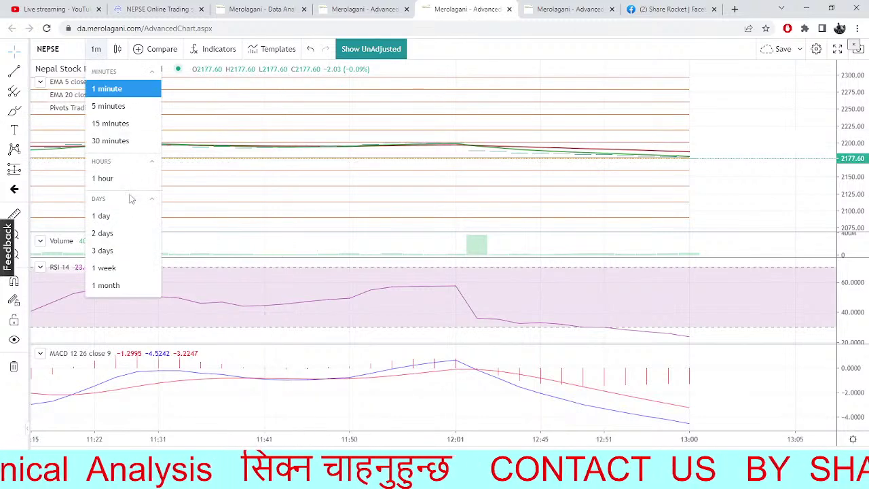
pyautogui.click(120, 215)
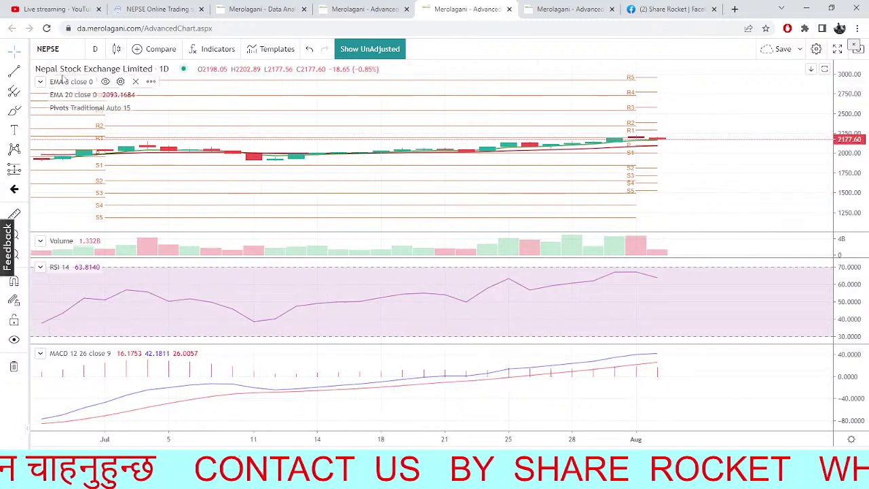
# - Load the Nepal Finance Ltd. (NFS) stock in the daily chart
pyautogui.click(61, 45)
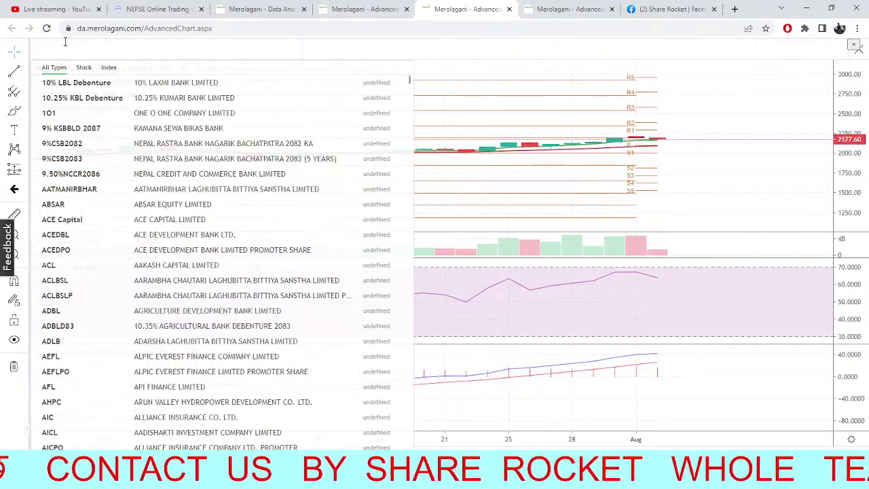
pyautogui.write('NF')
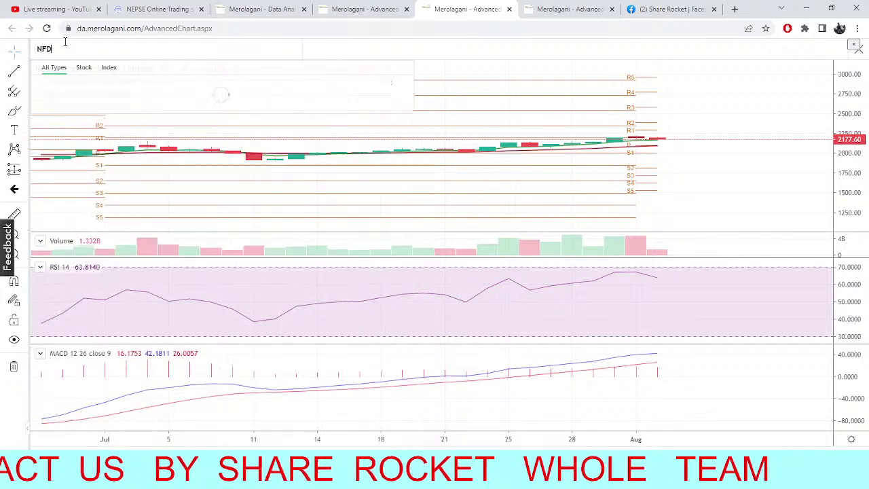
pyautogui.write('S')
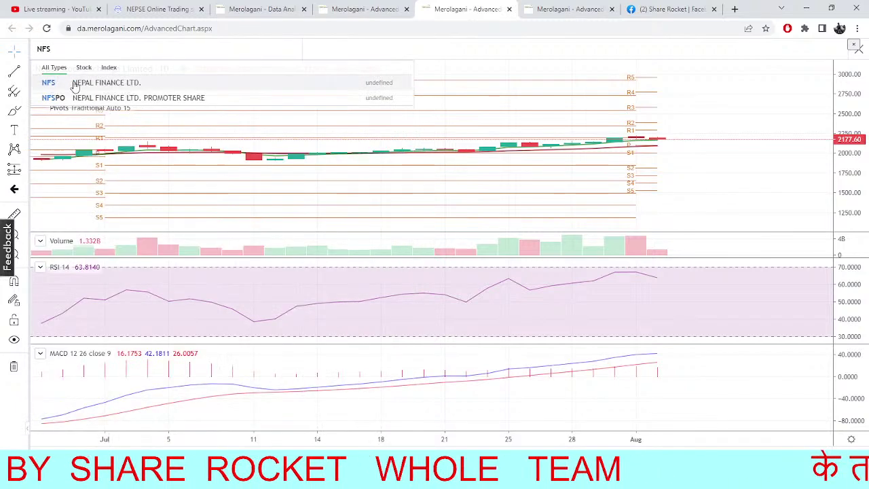
pyautogui.press('Return')
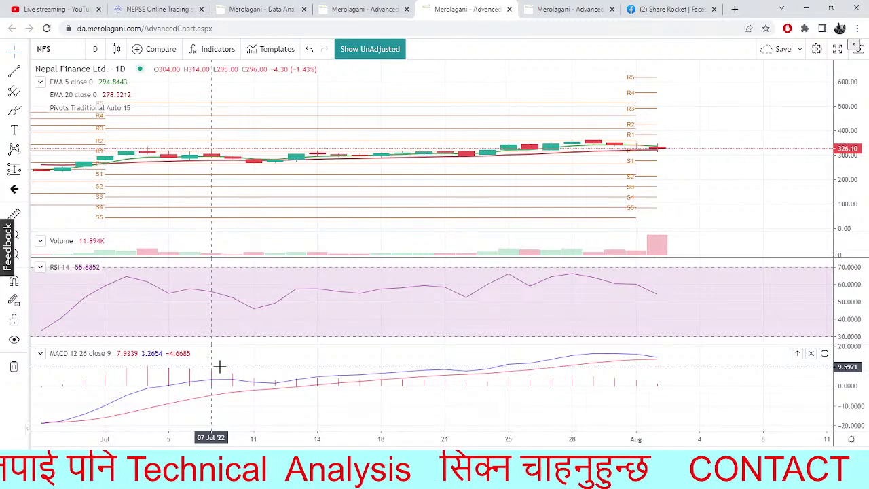
# - Compare the live NEPSE index and turnover on the trading system with the Merolagani dashboard's index chart and Fear & Greed Meter
pyautogui.click(144, 8)
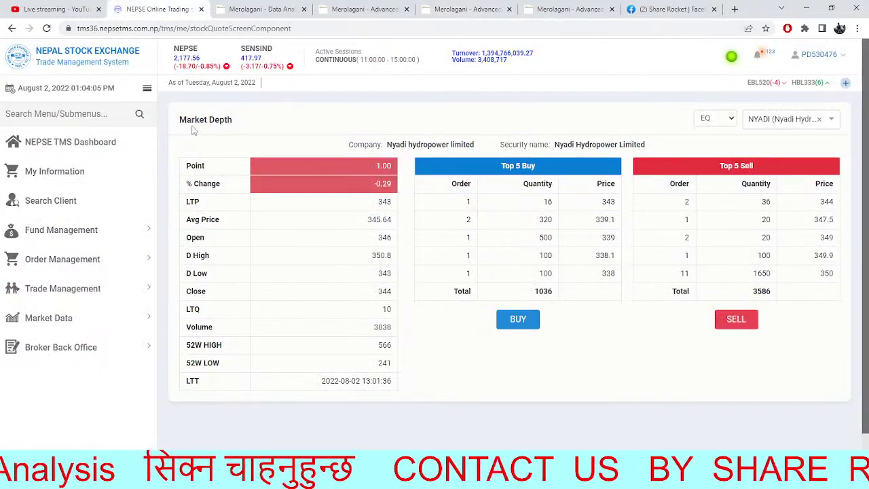
pyautogui.click(239, 10)
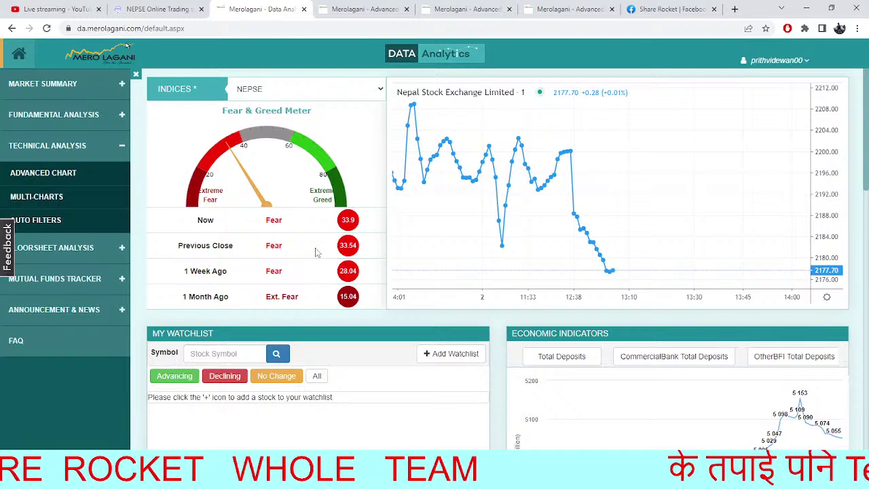
pyautogui.click(153, 8)
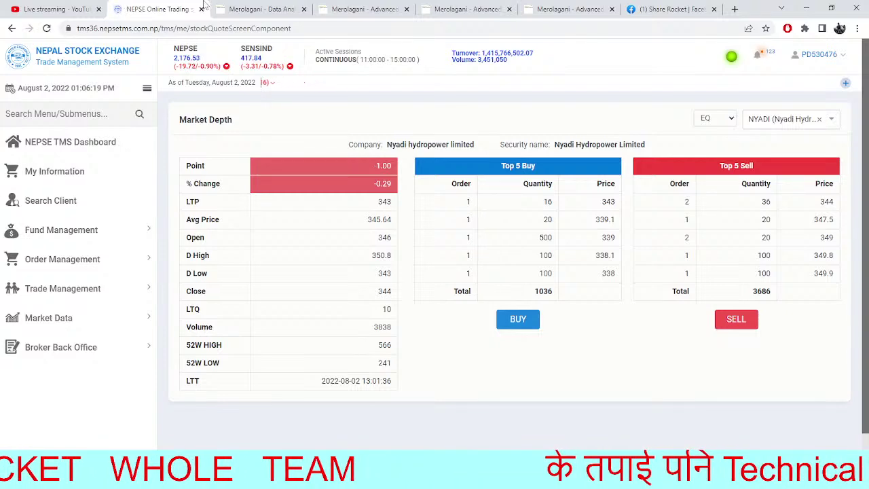
pyautogui.click(233, 8)
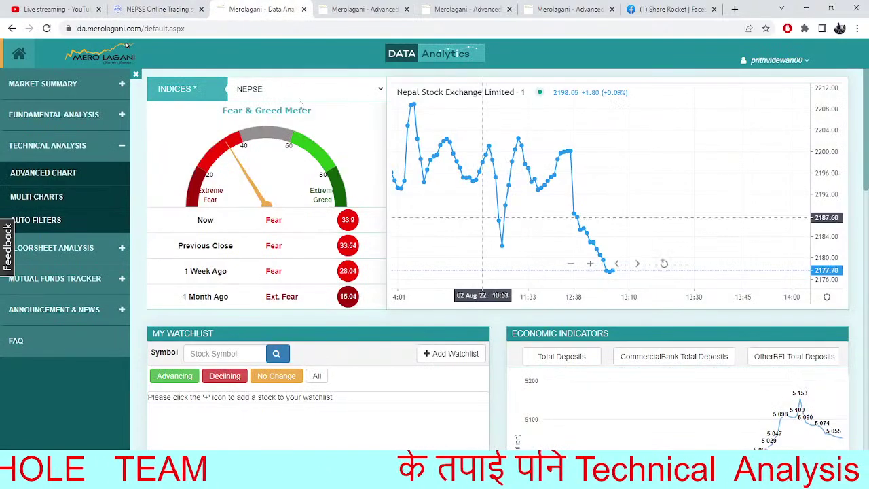
pyautogui.click(166, 12)
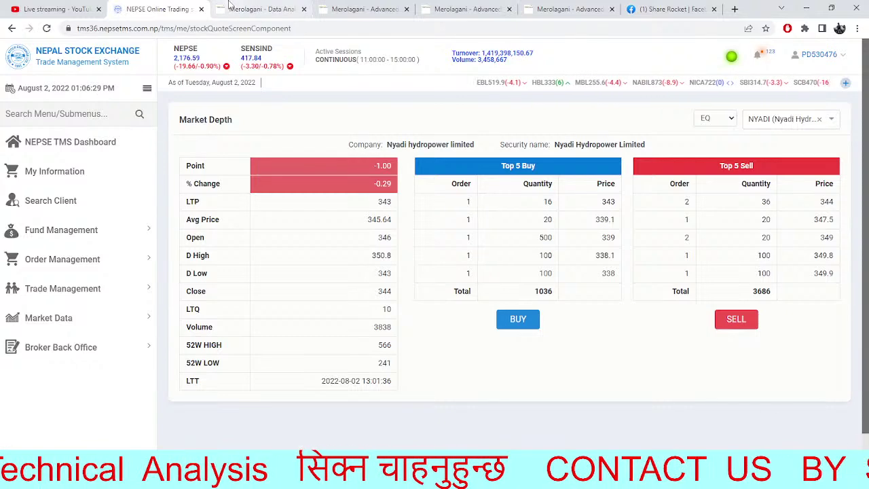
pyautogui.click(264, 9)
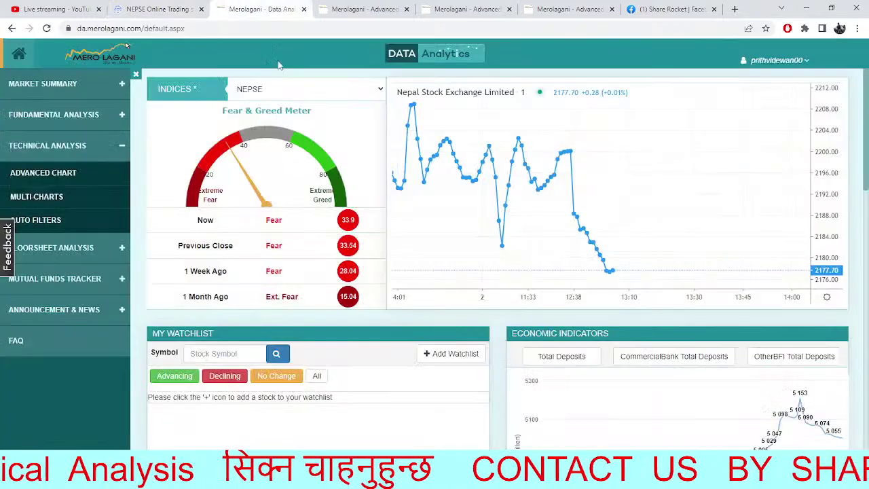
pyautogui.click(134, 7)
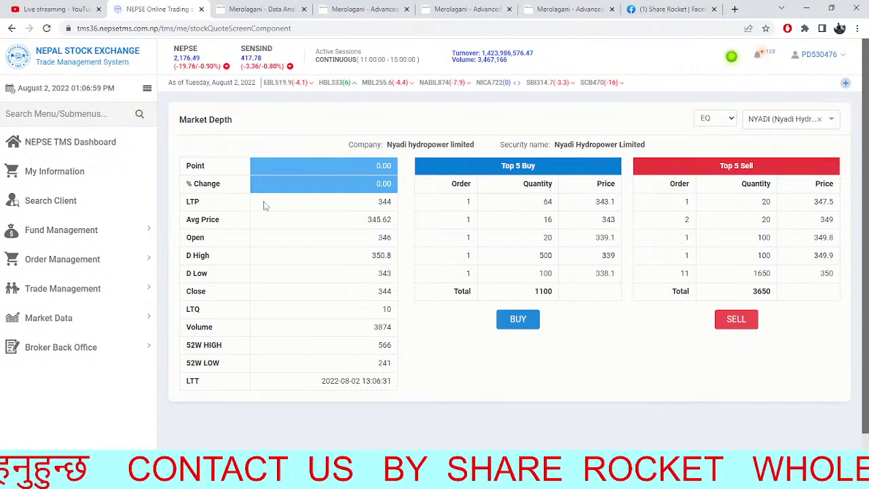
pyautogui.click(269, 8)
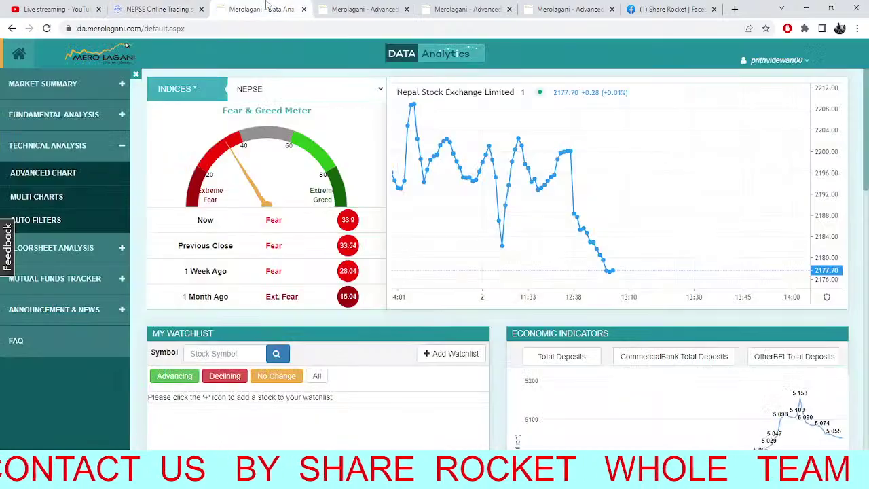
pyautogui.click(182, 5)
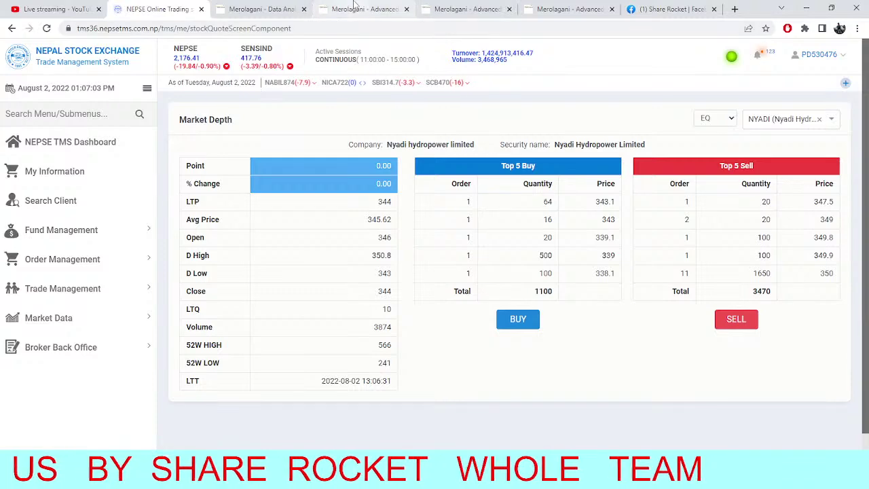
# - Review the 15-minute NEPSE chart, the dashboard, the daily NFS chart and the daily NEPSE chart with trend lines
pyautogui.click(365, 9)
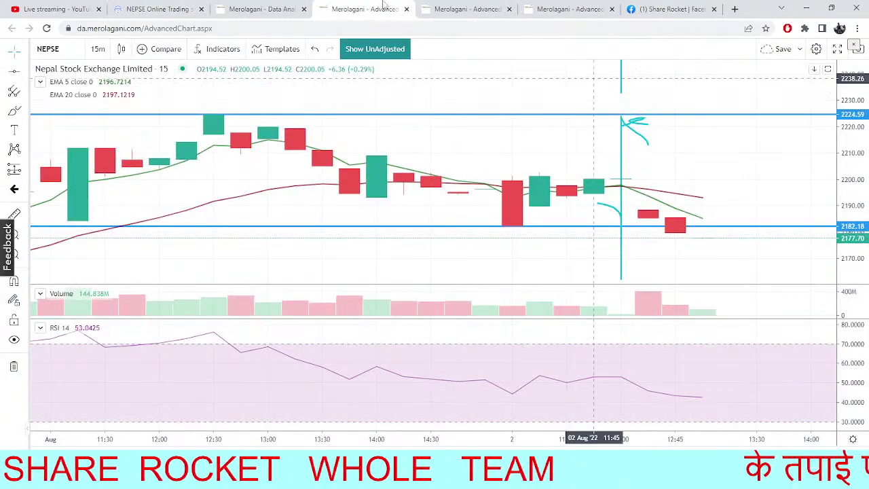
pyautogui.click(287, 6)
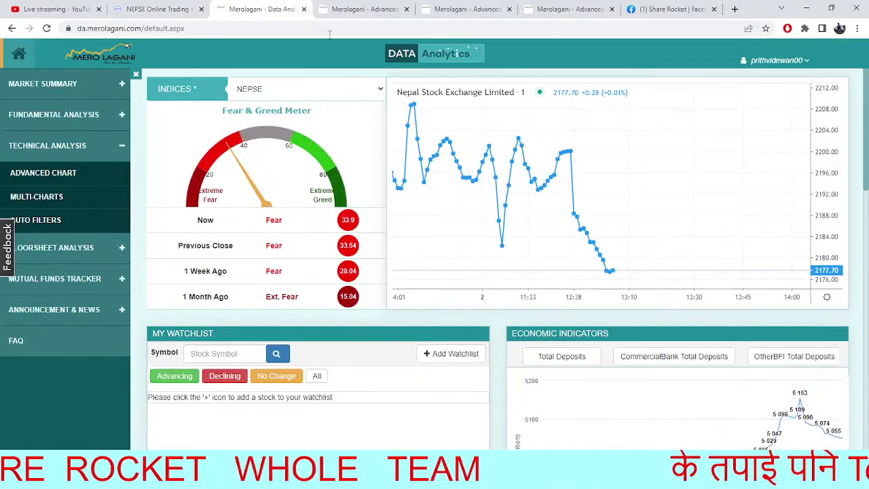
pyautogui.click(485, 7)
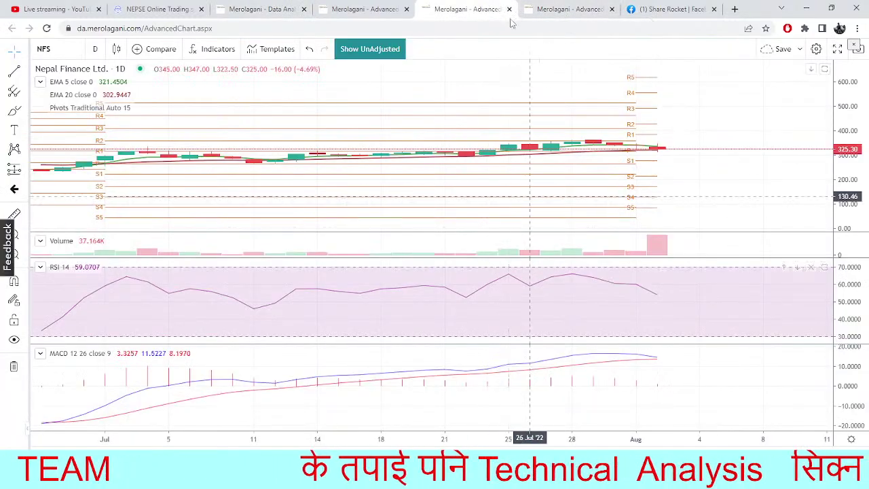
pyautogui.click(554, 7)
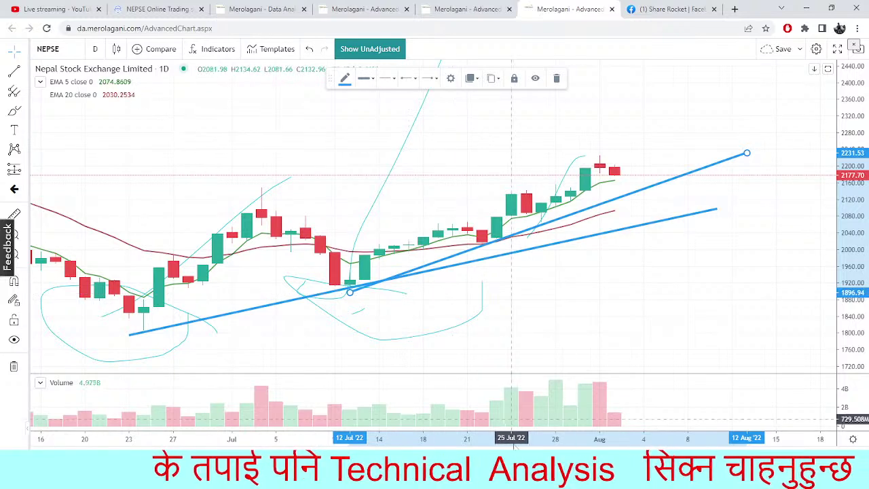
# - Examine Nyadi Hydropower's market depth on the trading system and the NEPSE index chart on the Merolagani dashboard
pyautogui.click(161, 8)
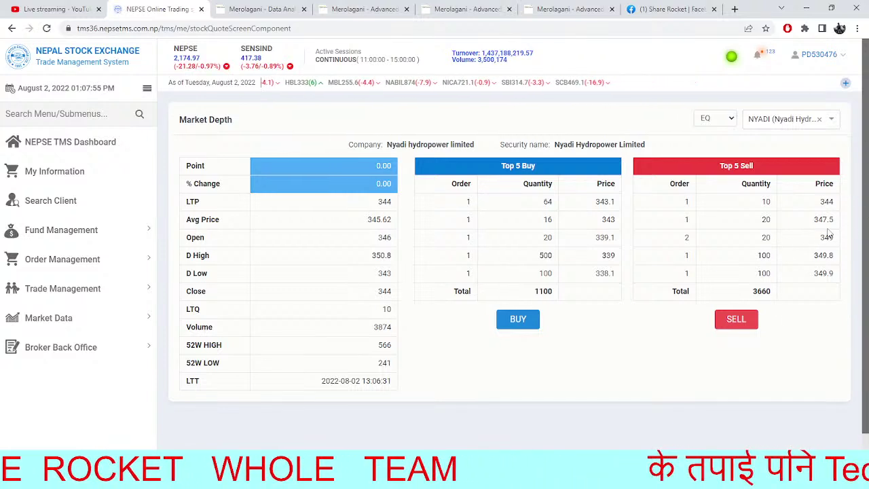
pyautogui.moveTo(828, 234); pyautogui.dragTo(512, 340)
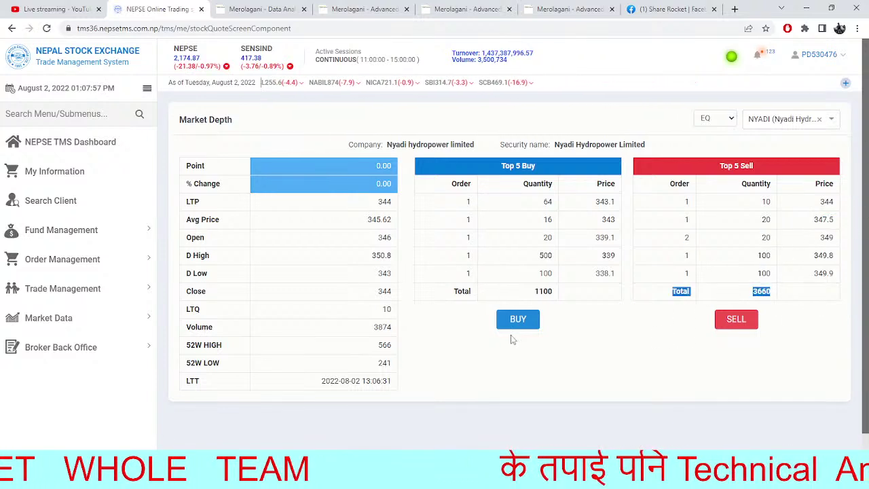
pyautogui.tripleClick(372, 114)
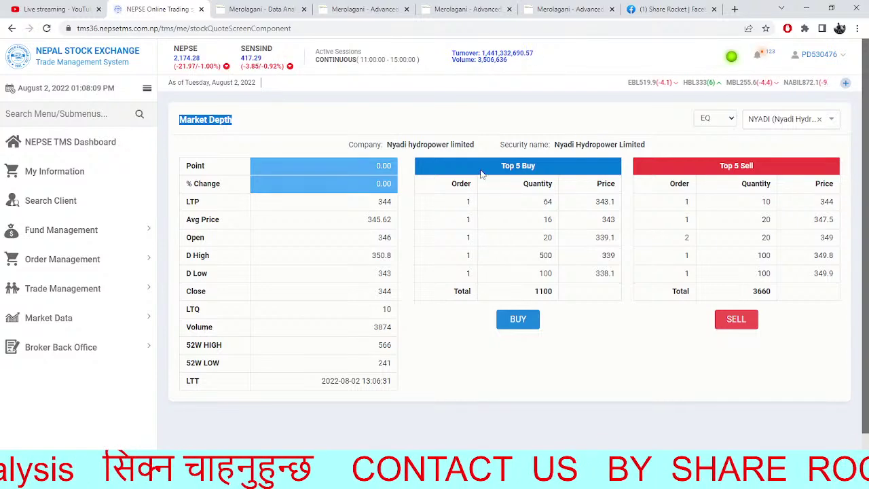
pyautogui.click(241, 16)
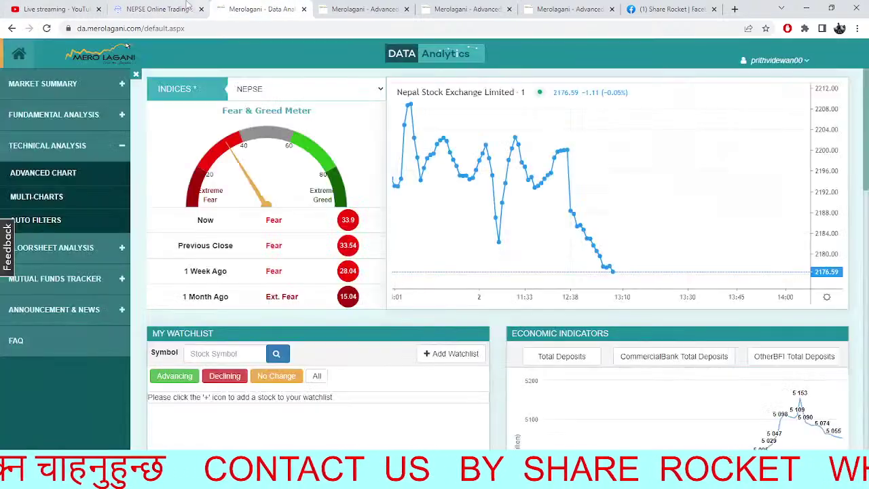
# - Switch from the Merolagani index chart to the trading system and open its NEPSE TMS Dashboard
pyautogui.moveTo(529, 248); pyautogui.dragTo(549, 221)
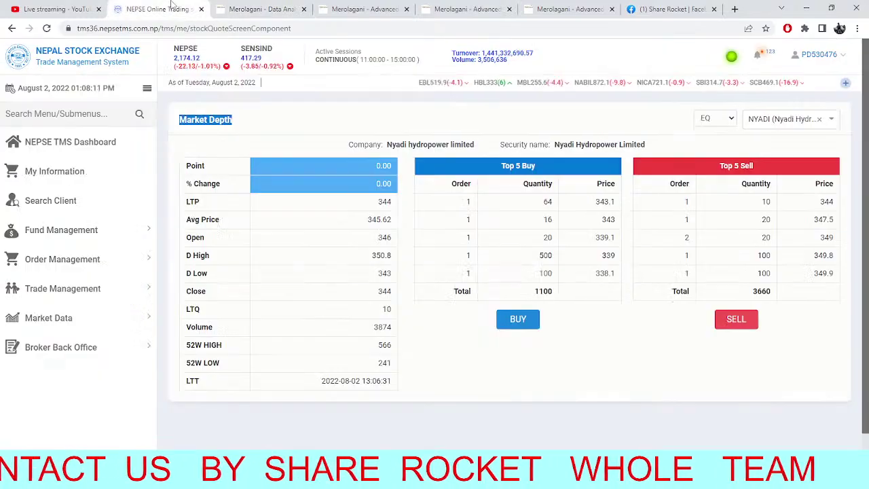
pyautogui.click(163, 9)
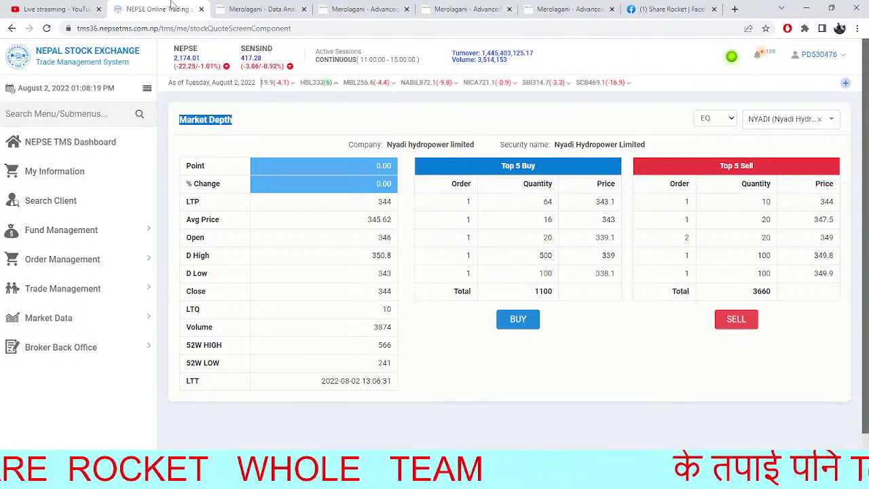
pyautogui.click(88, 158)
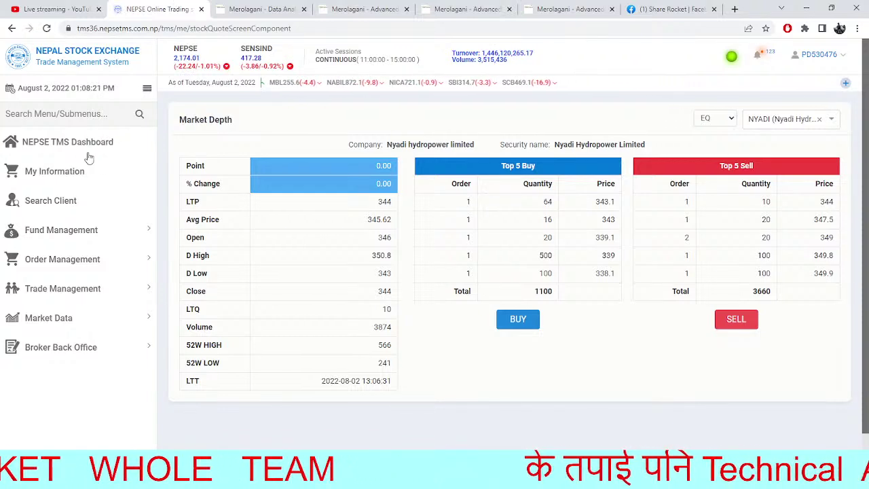
pyautogui.click(93, 145)
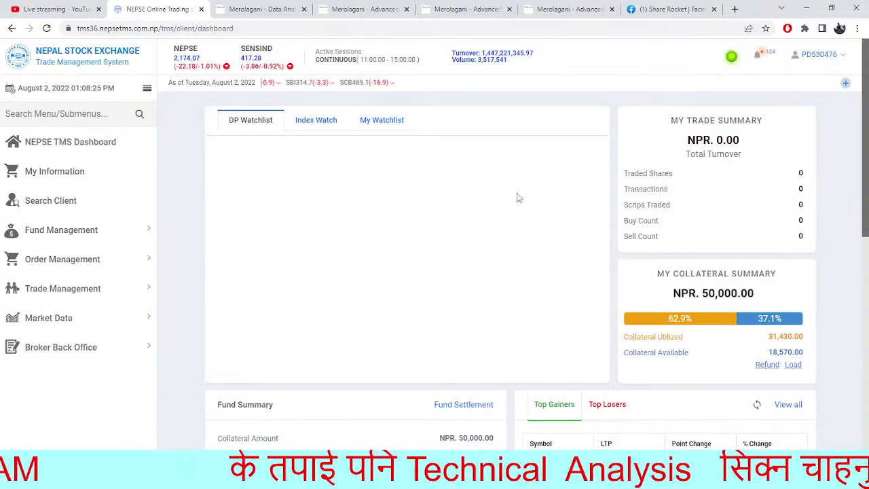
# - Review the 15-minute NEPSE chart, the daily NFS and NEPSE charts, and the live index on the trading system
pyautogui.click(365, 9)
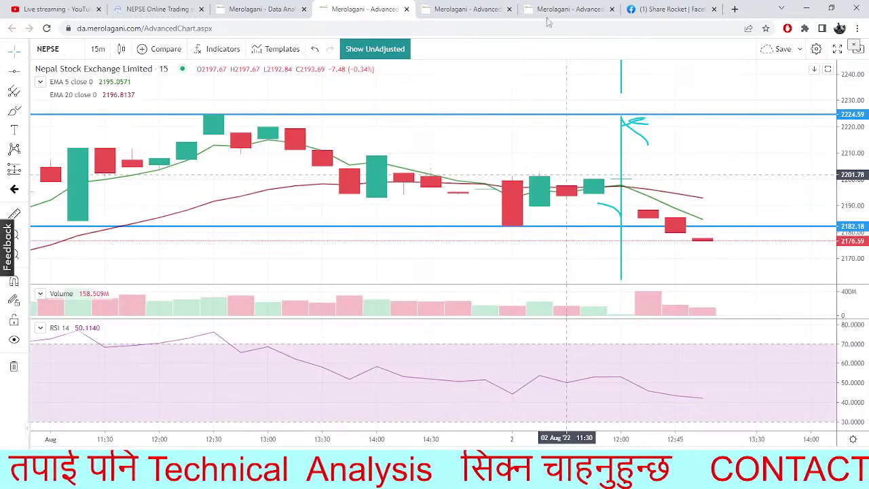
pyautogui.click(467, 9)
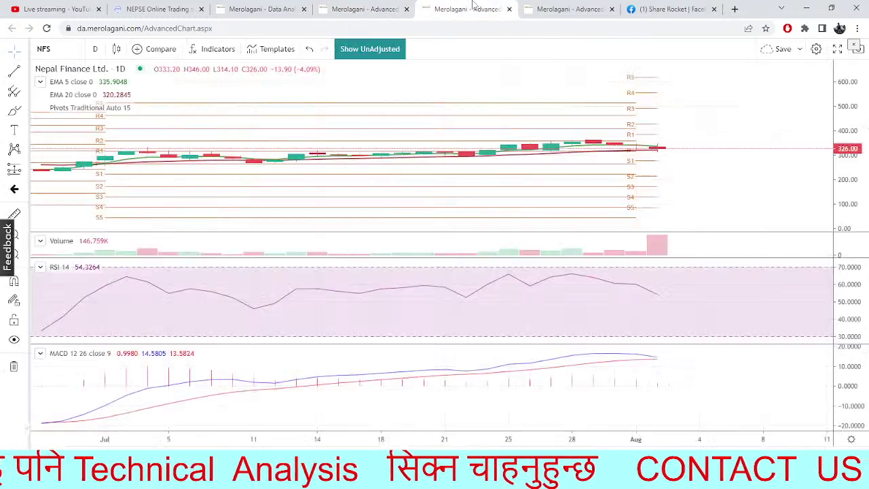
pyautogui.click(570, 9)
pyautogui.click(170, 9)
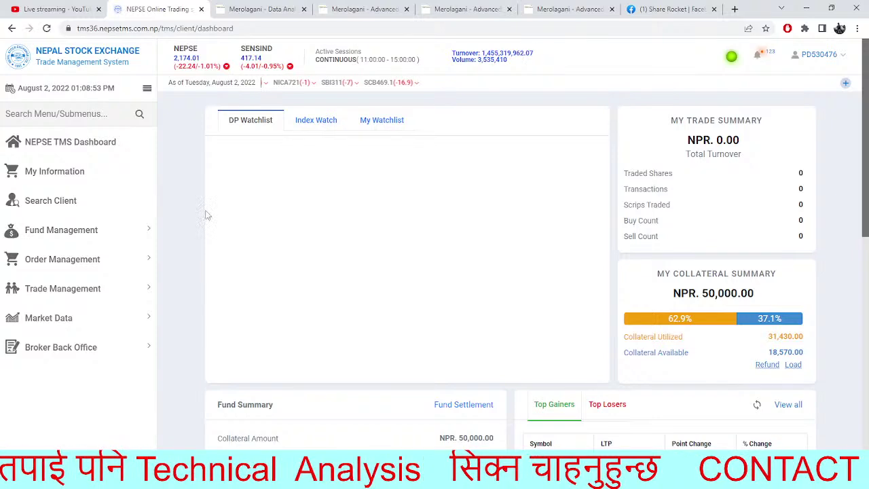
pyautogui.click(323, 5)
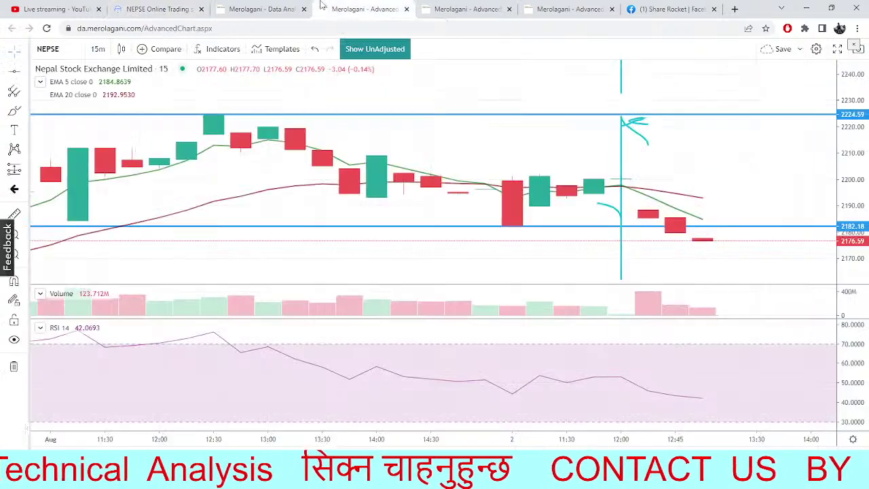
pyautogui.click(465, 5)
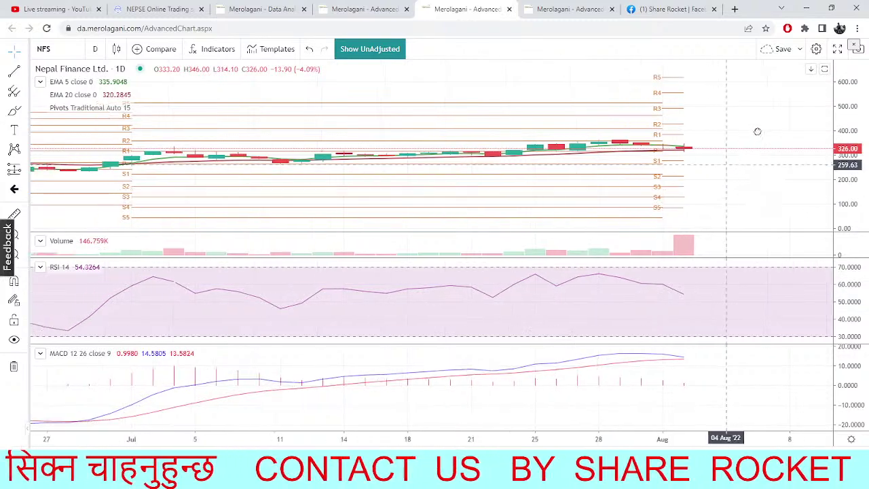
# - Draw an upper trend line along the daily NEPSE chart's recent highs, from 24 Jul '22 at about 2118 to 11 Aug '22 at about 2360
pyautogui.click(539, 8)
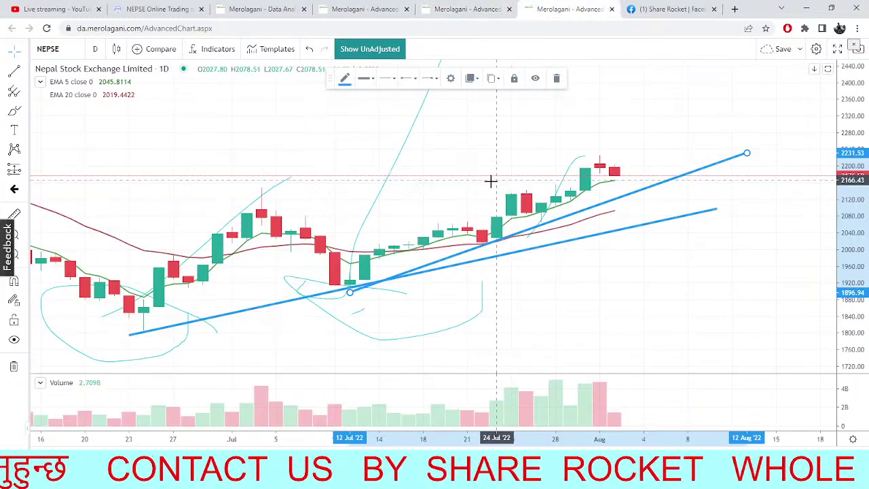
pyautogui.hscroll(5, 510, 142)
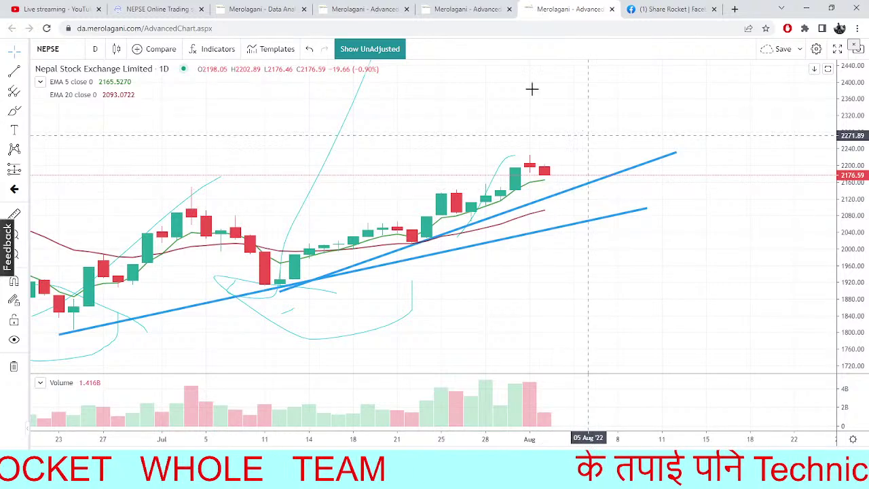
pyautogui.click(358, 93)
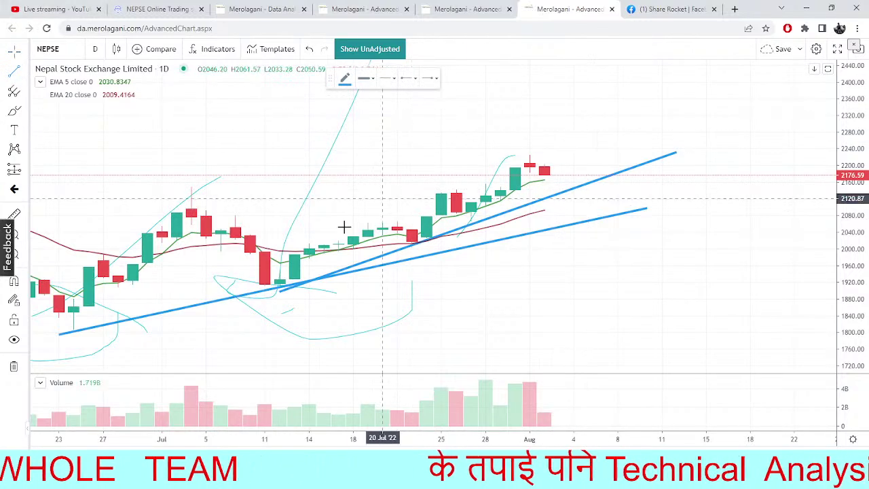
pyautogui.click(426, 198)
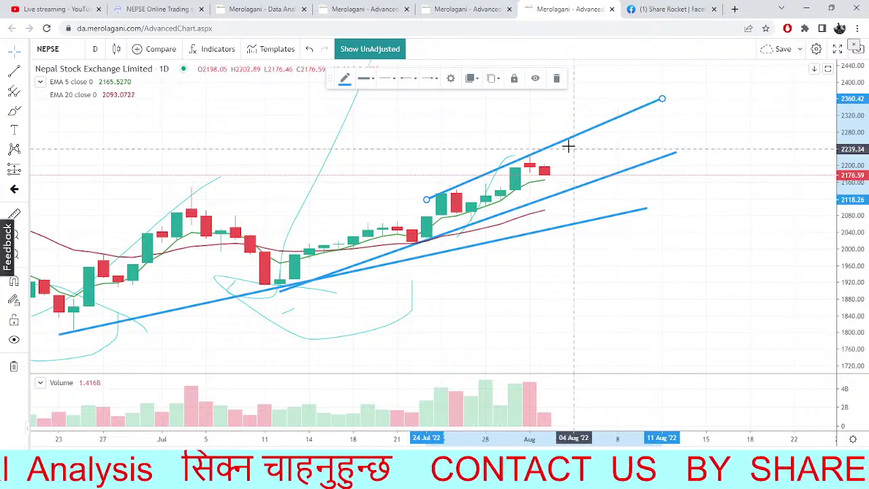
pyautogui.moveTo(593, 148); pyautogui.dragTo(519, 186)
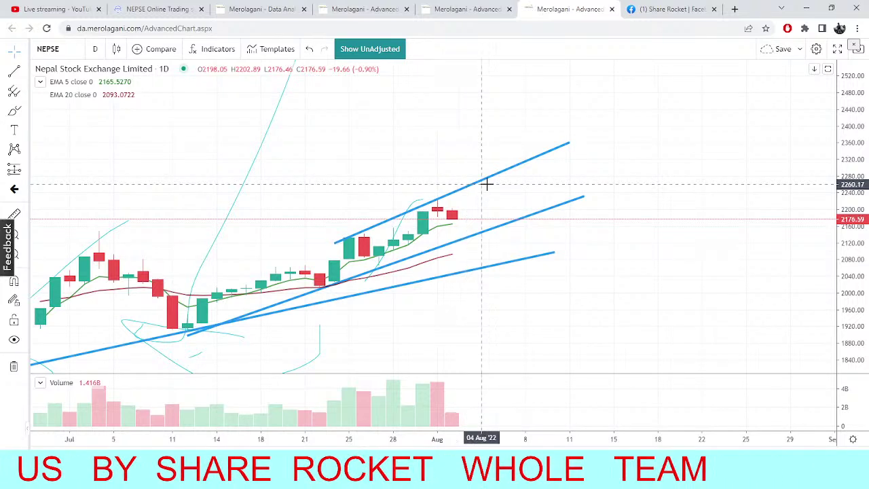
# - Compare the Merolagani dashboard's one-minute NEPSE chart with the trading system's live index, turnover and volume
pyautogui.click(262, 9)
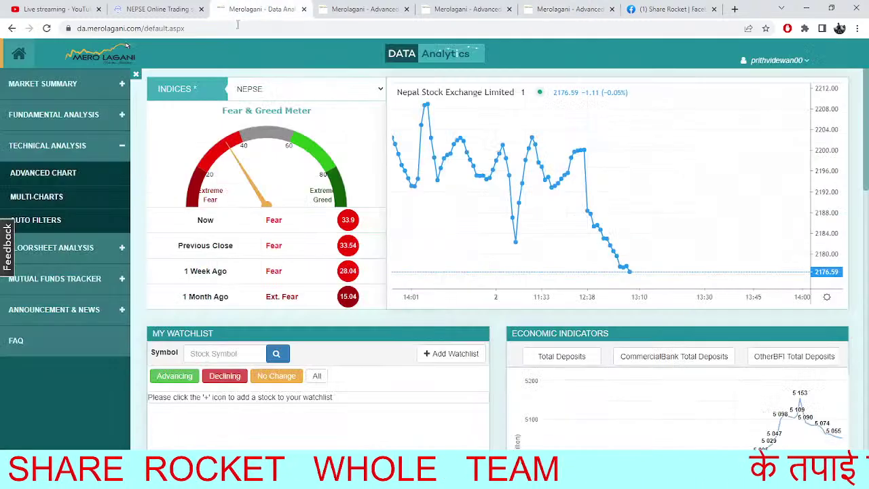
pyautogui.click(189, 6)
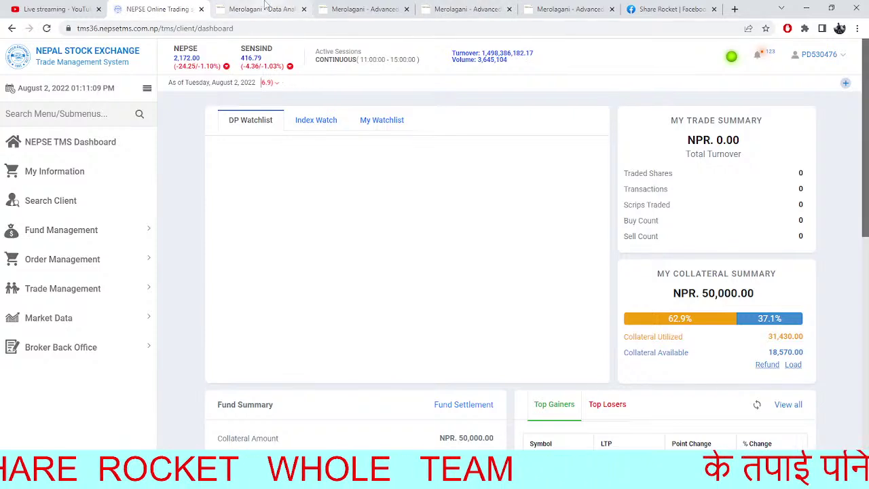
pyautogui.click(288, 5)
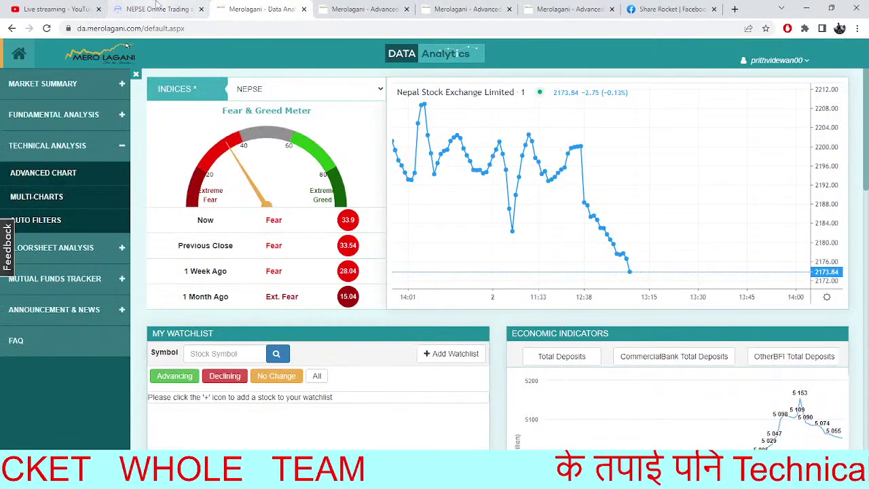
pyautogui.click(156, 5)
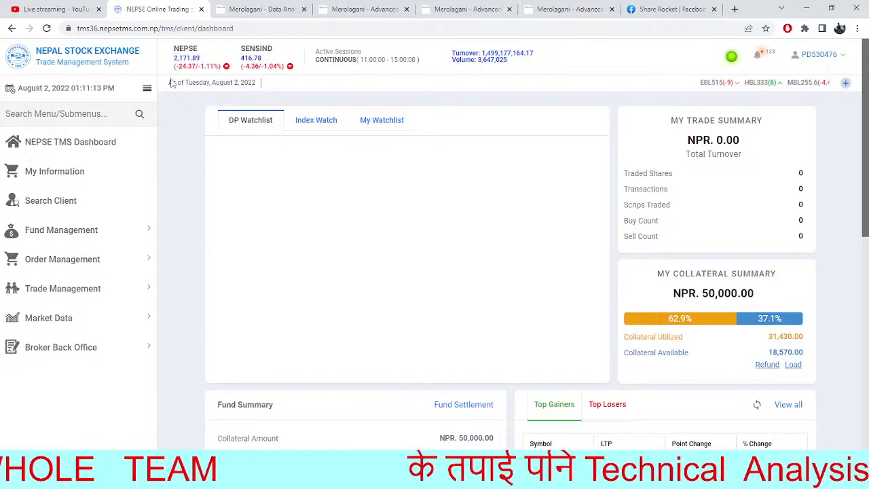
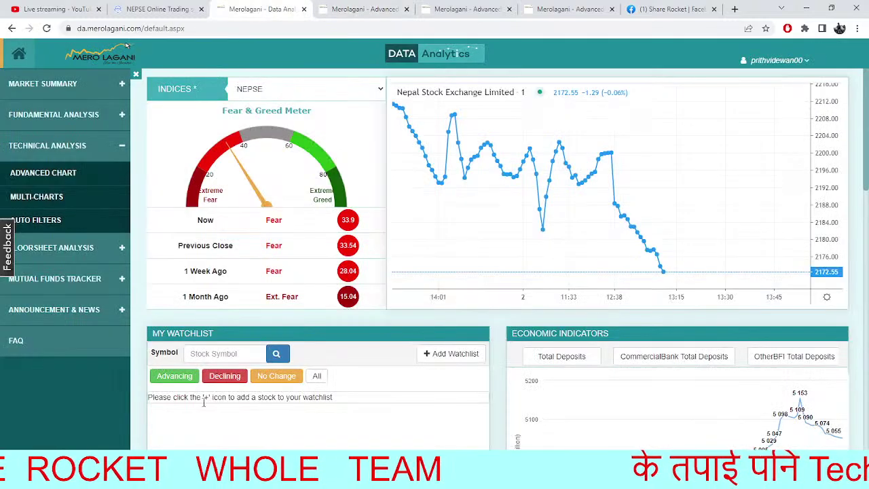
pyautogui.click(146, 9)
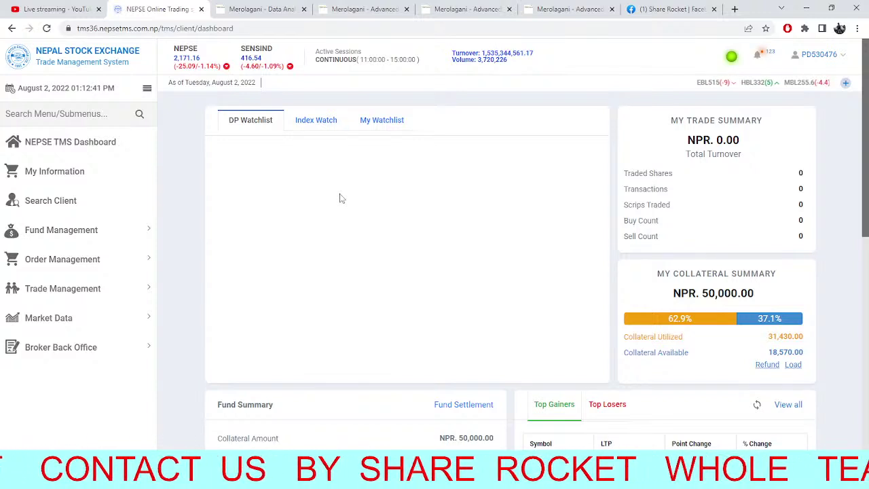
pyautogui.click(261, 9)
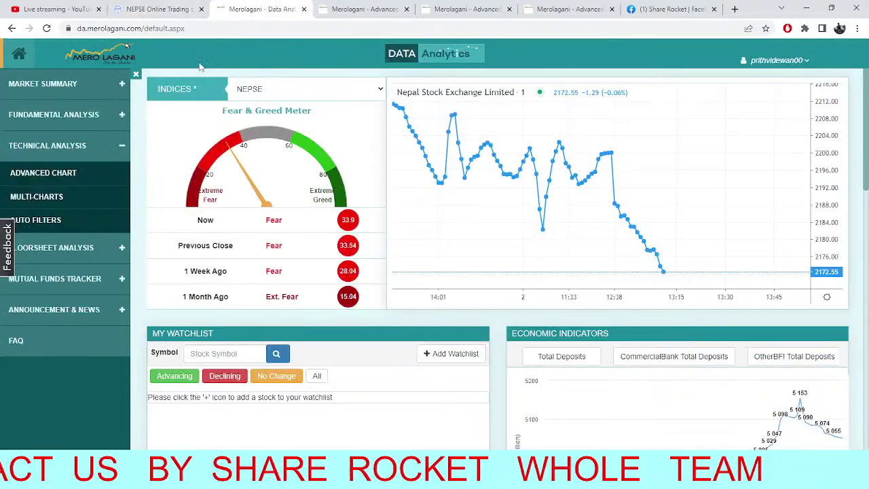
pyautogui.click(148, 6)
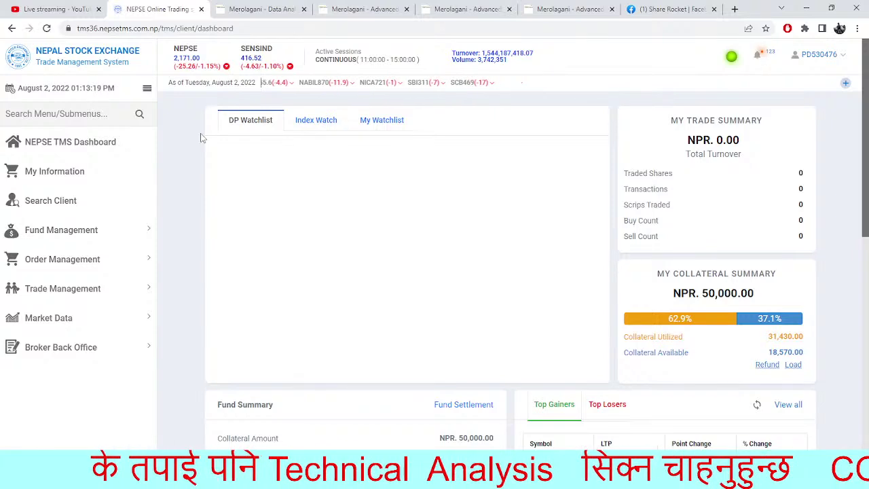
pyautogui.click(261, 9)
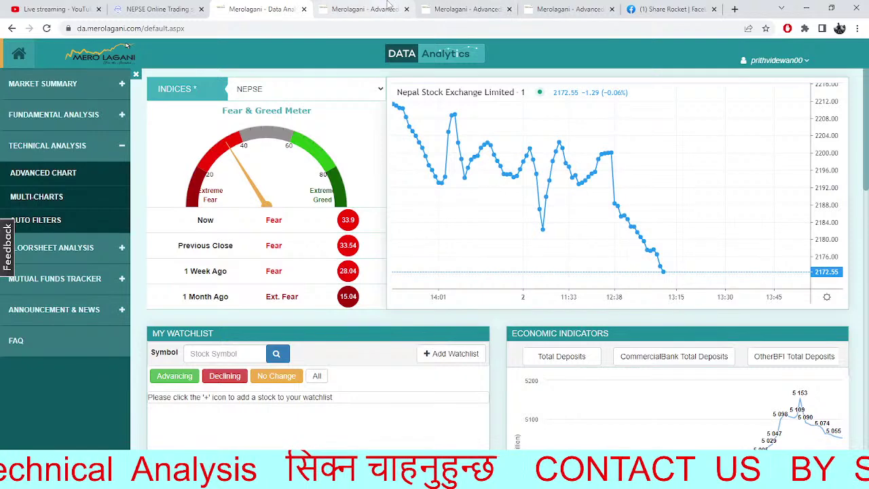
# - Examine the 15-minute NEPSE chart around its support line, alongside the daily NFS chart, daily NEPSE chart and dashboard
pyautogui.click(365, 5)
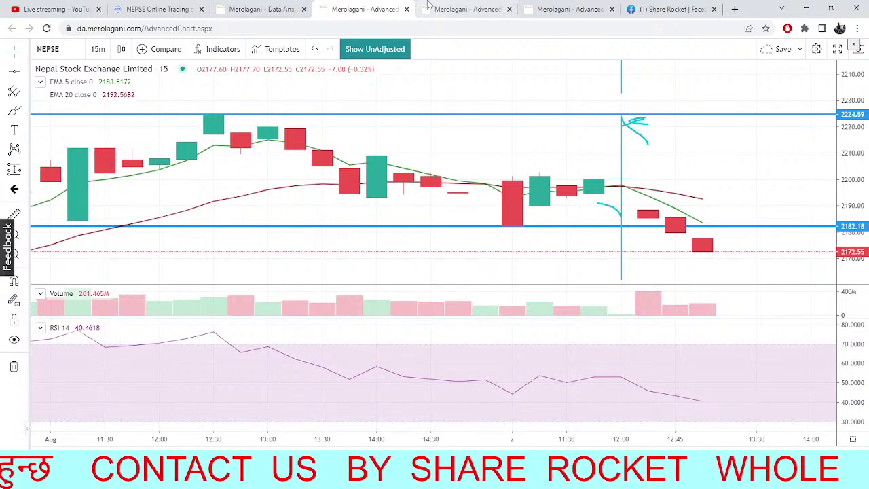
pyautogui.click(462, 9)
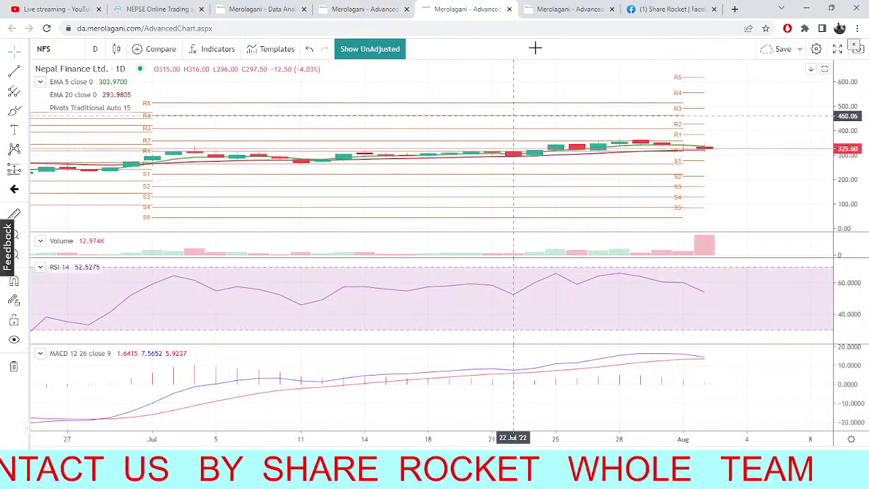
pyautogui.click(564, 8)
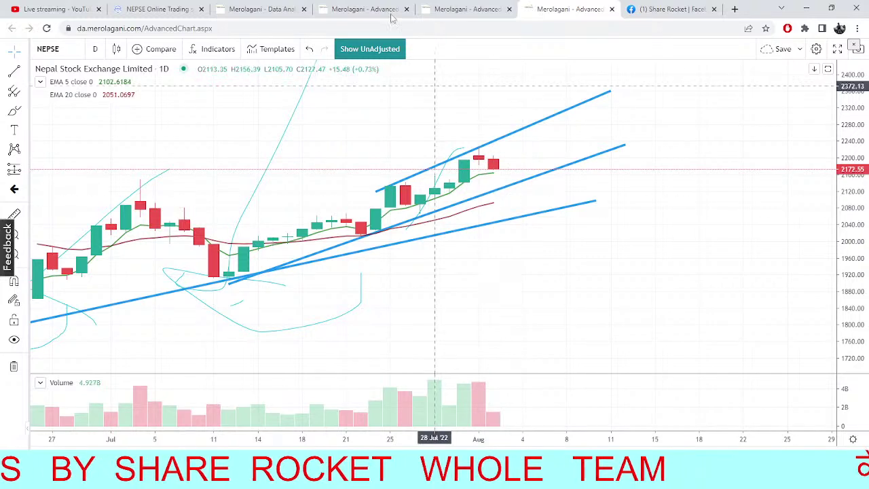
pyautogui.click(278, 7)
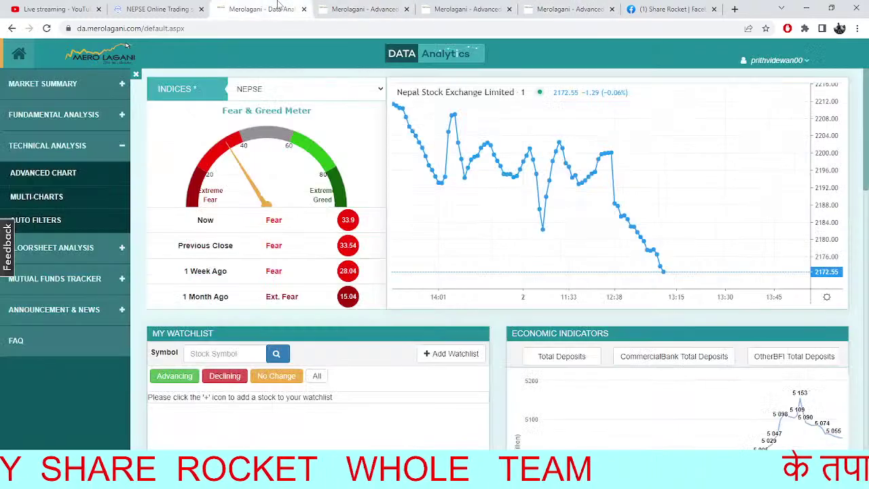
pyautogui.click(365, 9)
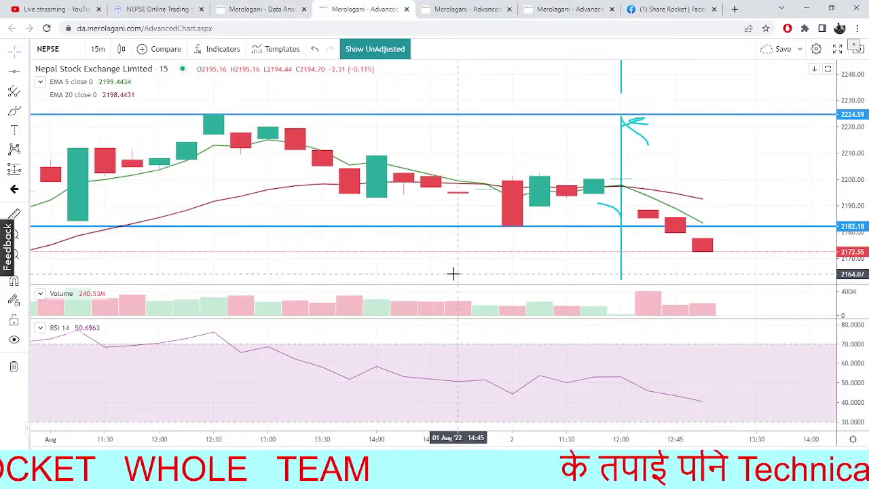
pyautogui.moveTo(452, 274); pyautogui.dragTo(378, 223)
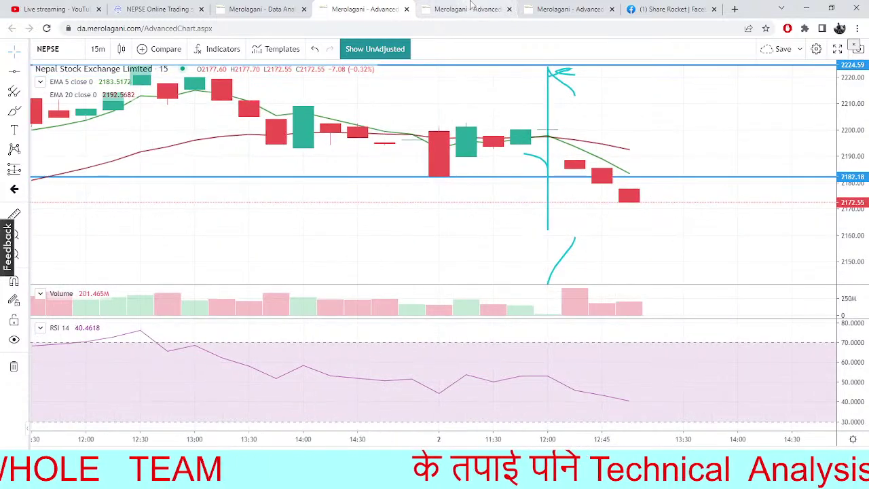
# - Replace NFS with the NEPSE index (Nepal Stock Exchange Limited) in the pivot-point chart and set its interval to 15 minutes
pyautogui.click(468, 8)
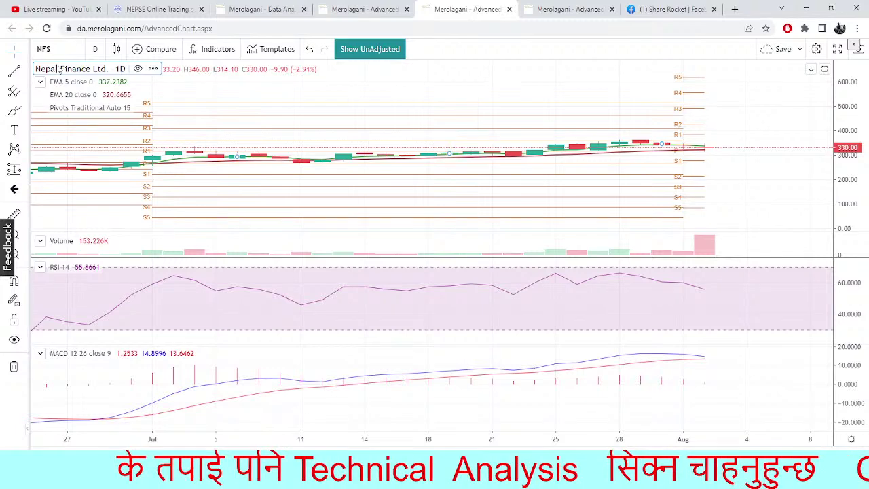
pyautogui.write('NEPS')
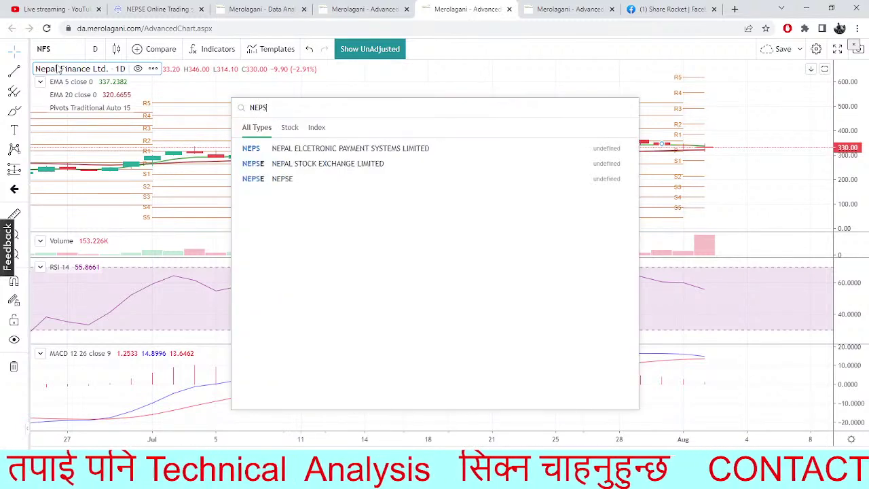
pyautogui.write('E')
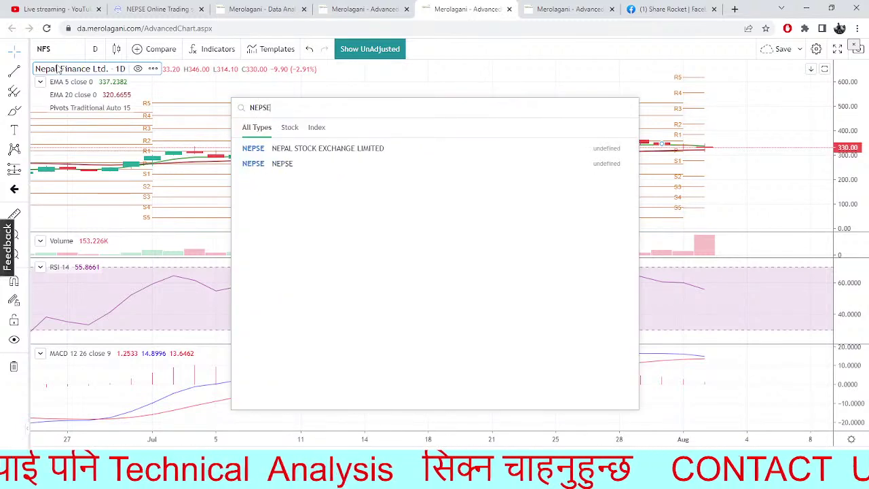
pyautogui.click(270, 149)
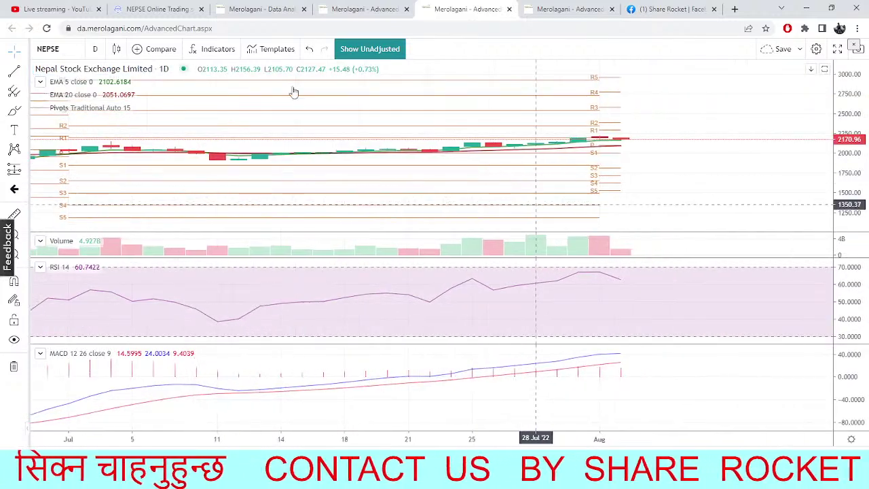
pyautogui.click(97, 51)
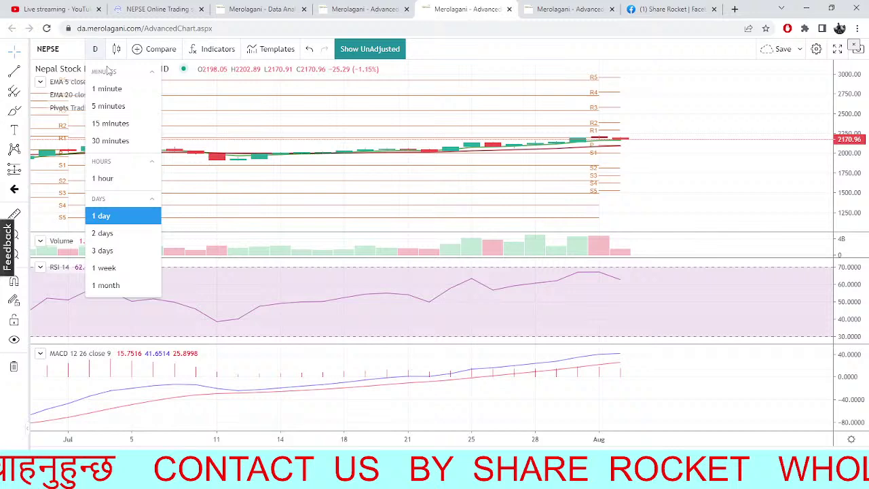
pyautogui.click(122, 124)
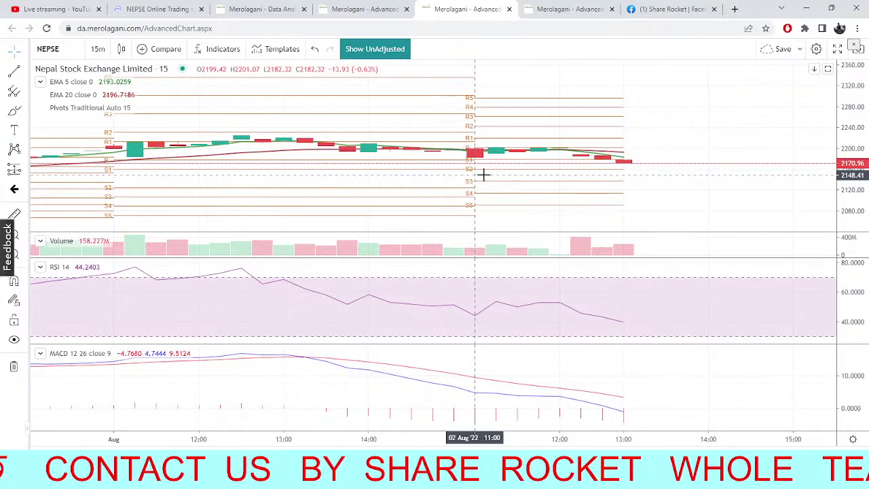
# - Compare the trading system's live index and turnover with the dashboard's one-minute NEPSE chart and the 15-minute chart's lower horizontal line
pyautogui.click(117, 7)
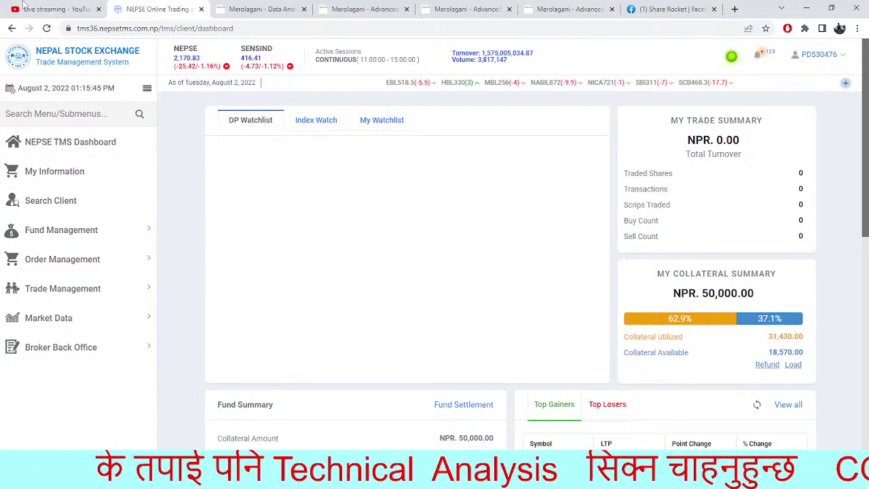
pyautogui.hotkey('ctrl', 'Tab')
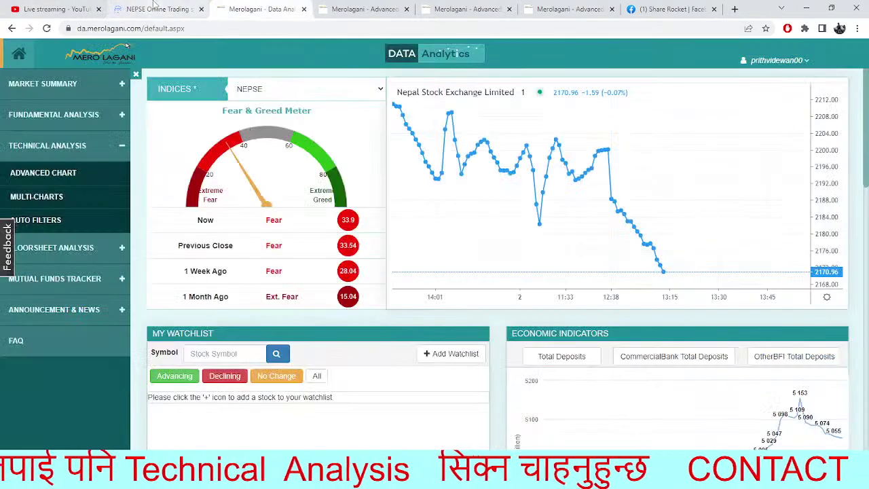
pyautogui.click(663, 264)
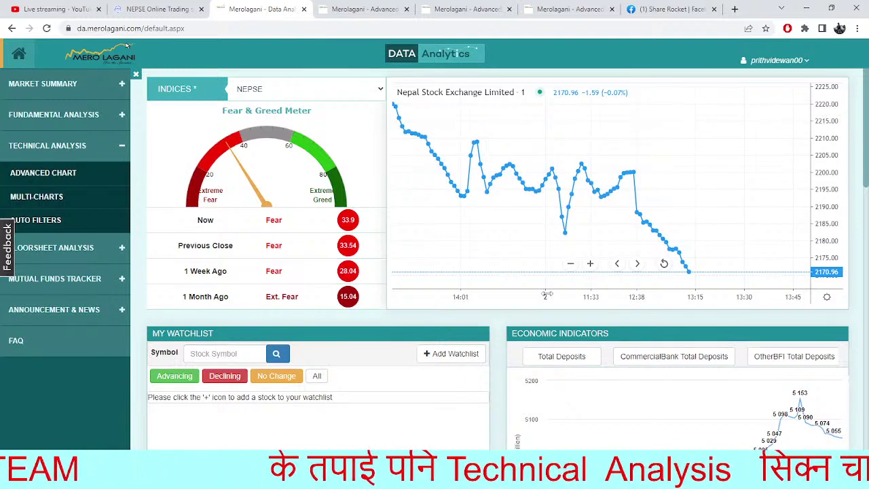
pyautogui.moveTo(547, 293); pyautogui.dragTo(545, 295)
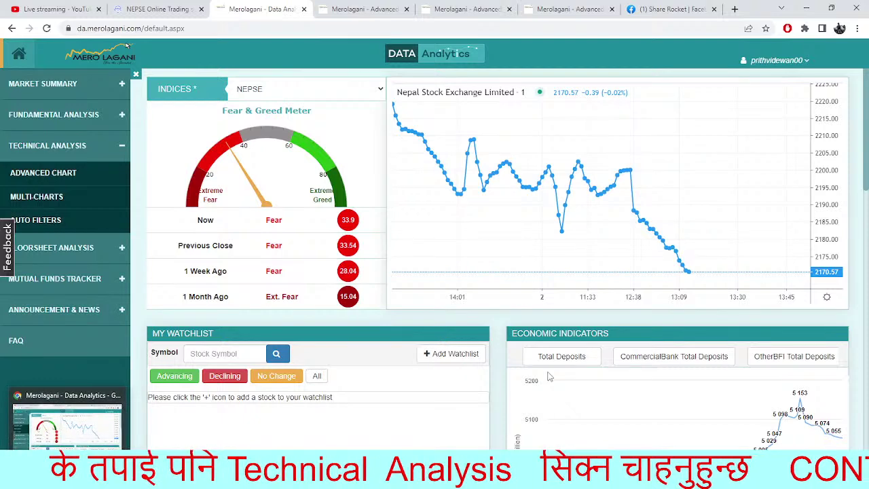
pyautogui.click(178, 9)
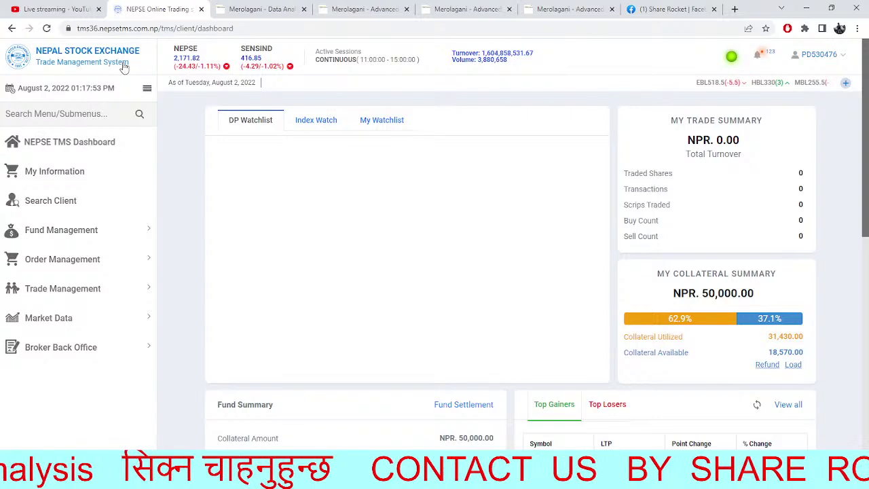
pyautogui.click(261, 9)
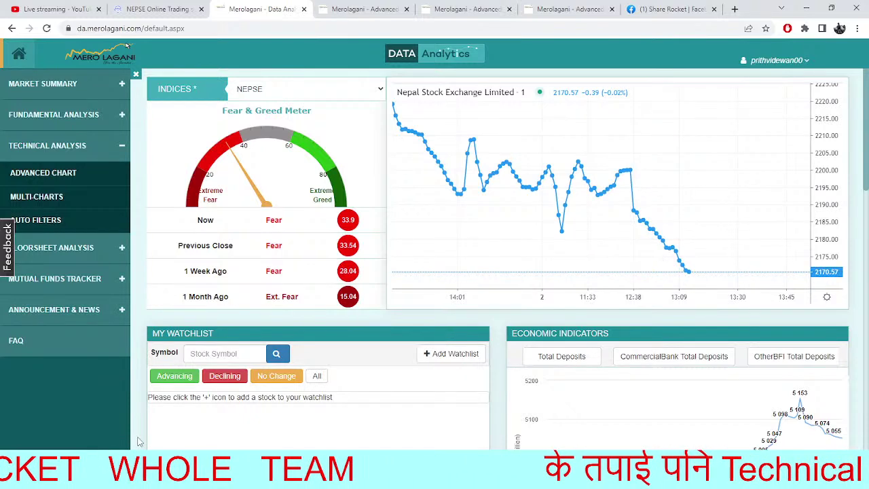
pyautogui.click(378, 7)
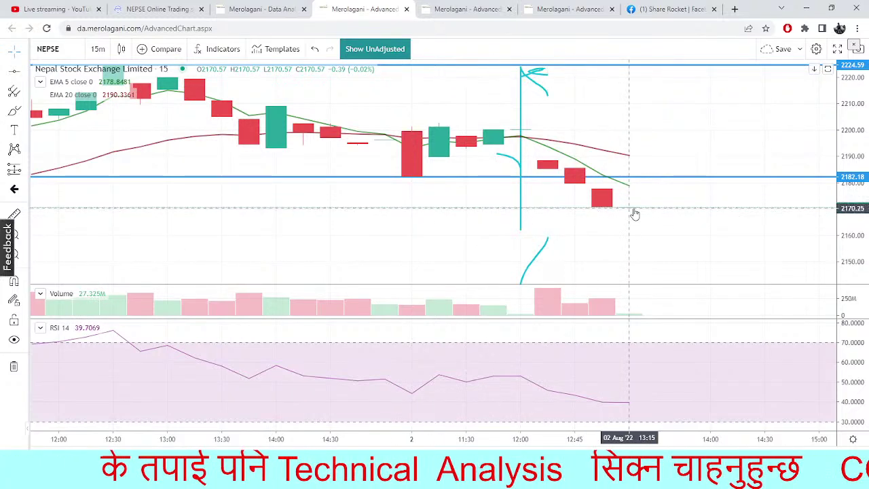
pyautogui.click(663, 178)
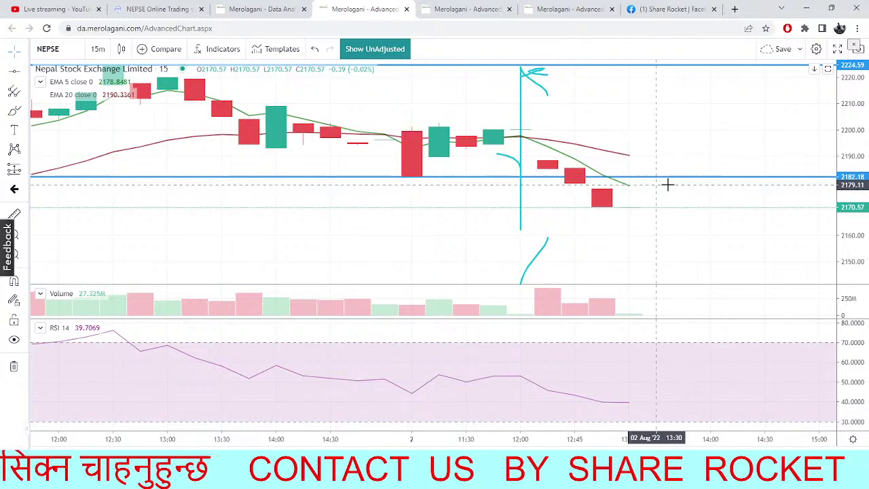
pyautogui.moveTo(659, 179); pyautogui.dragTo(660, 184)
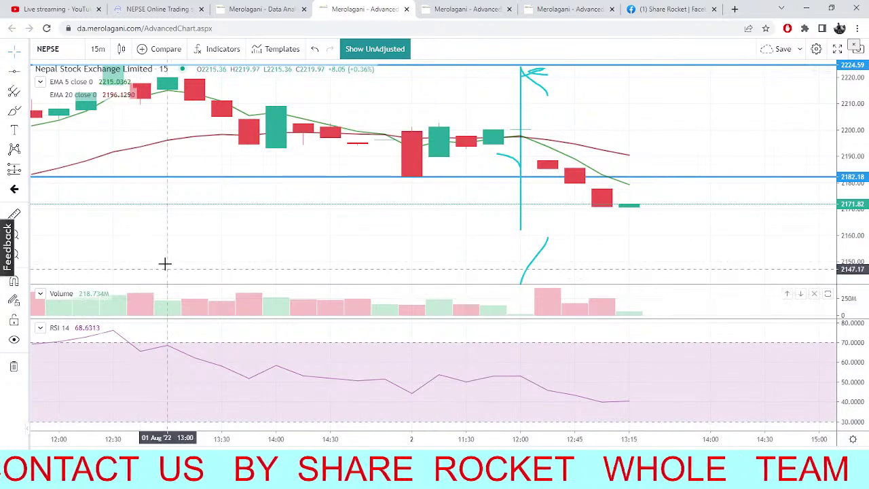
# - Recheck the live NEPSE index, turnover and volume in the trading system against the dashboard's intraday line and the 15-minute candles
pyautogui.click(169, 9)
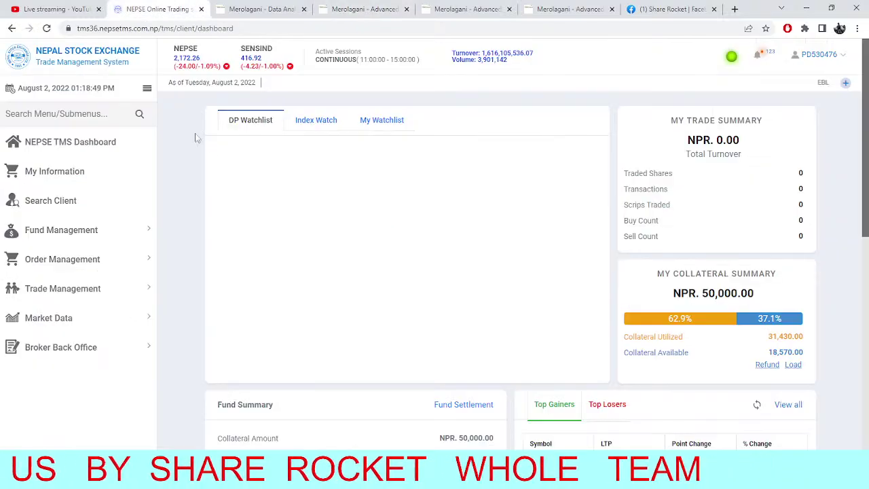
pyautogui.click(252, 8)
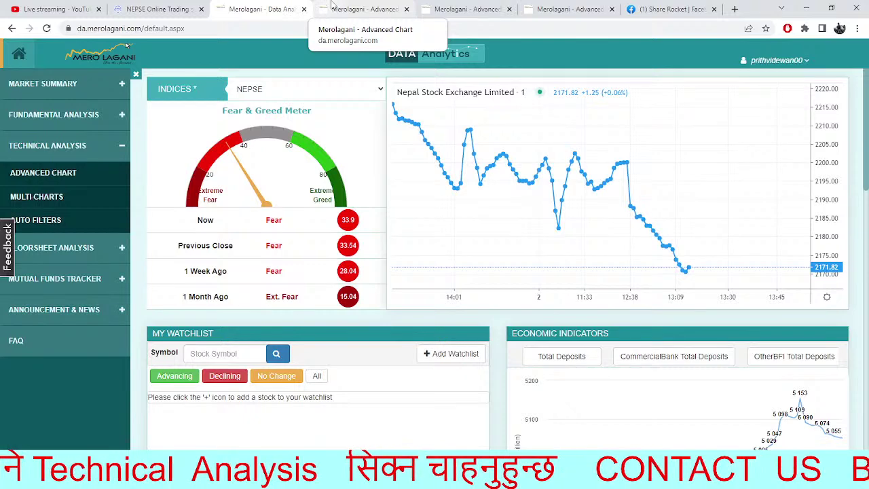
pyautogui.click(156, 8)
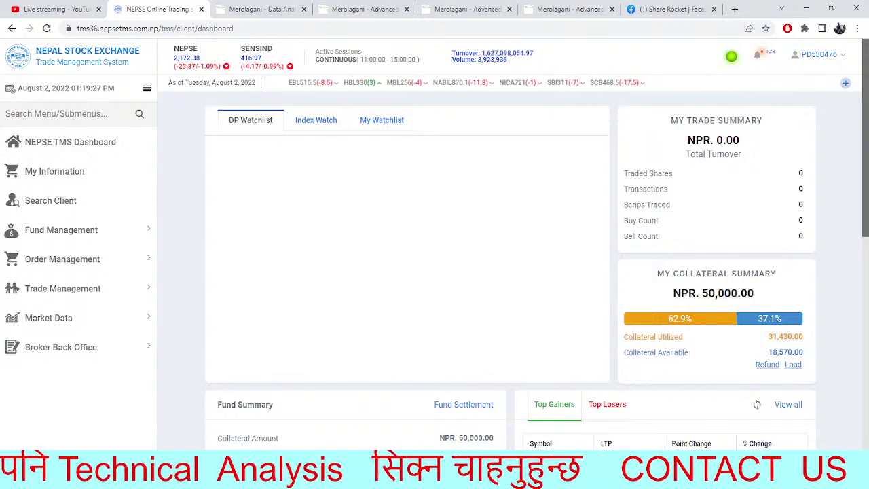
pyautogui.click(246, 6)
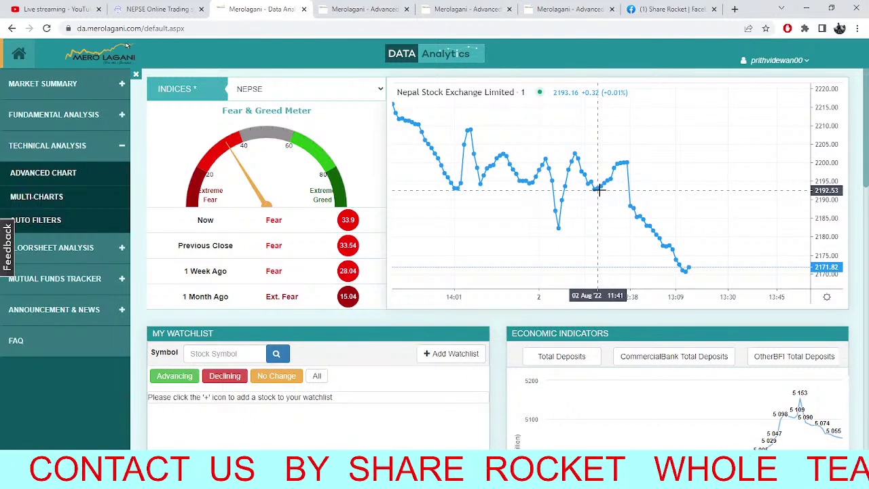
pyautogui.click(156, 8)
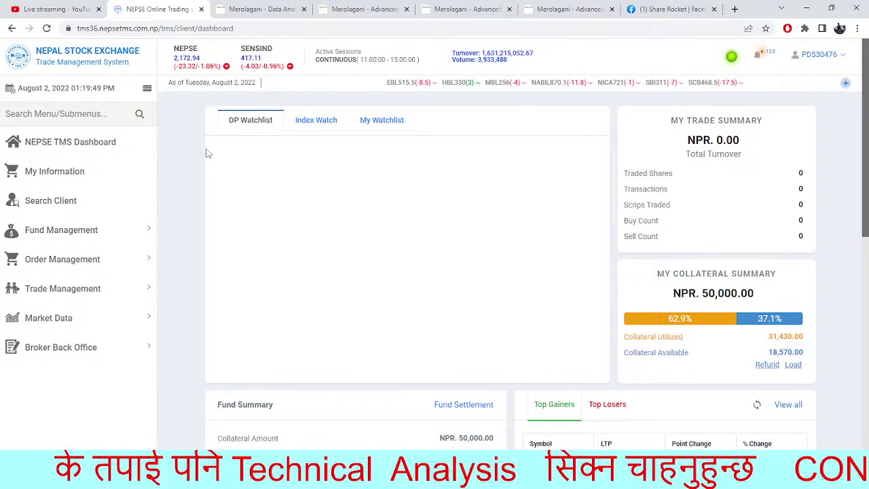
pyautogui.click(262, 9)
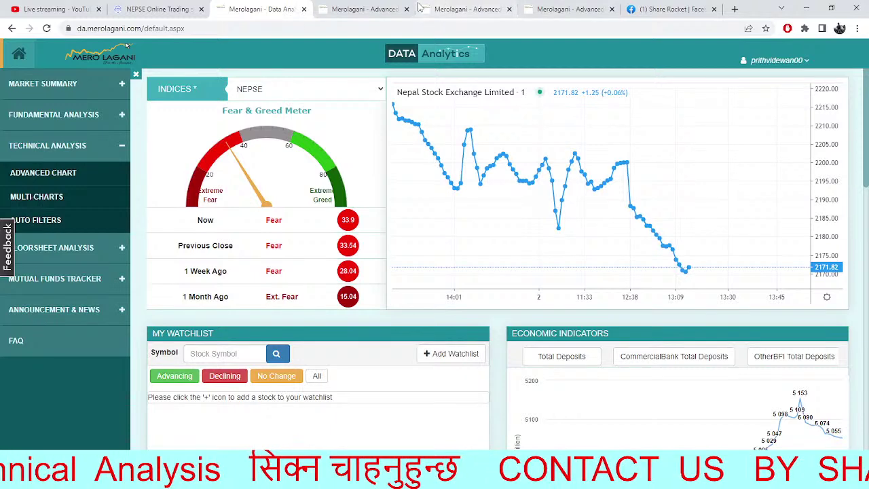
pyautogui.click(359, 9)
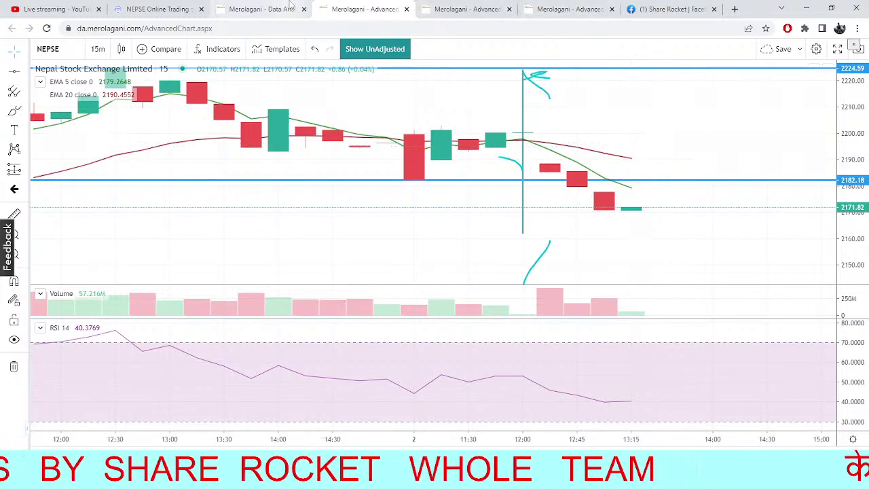
pyautogui.click(261, 7)
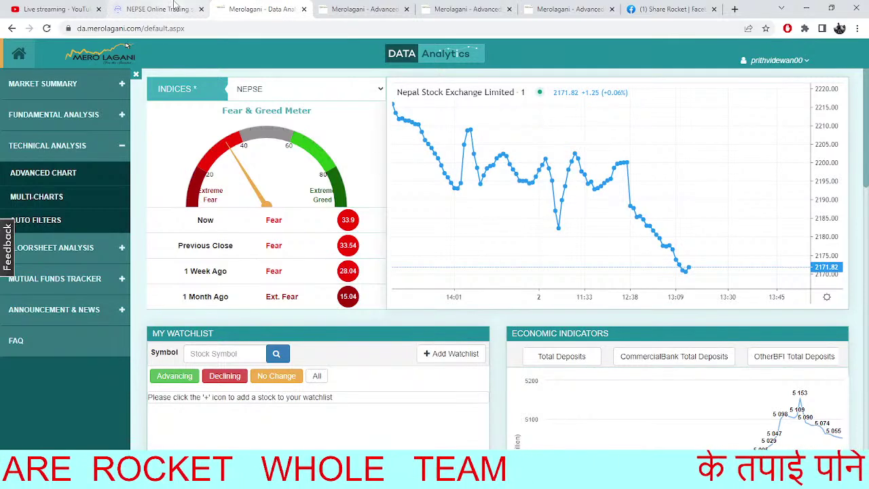
pyautogui.click(174, 5)
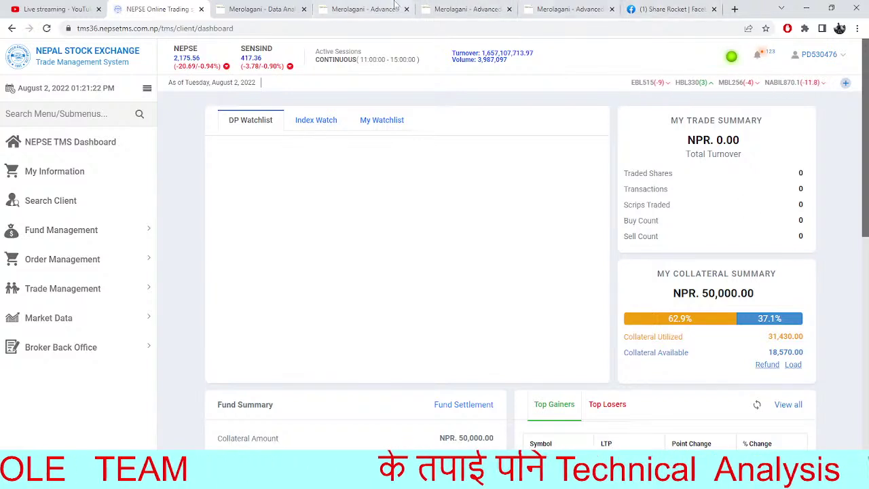
pyautogui.click(276, 5)
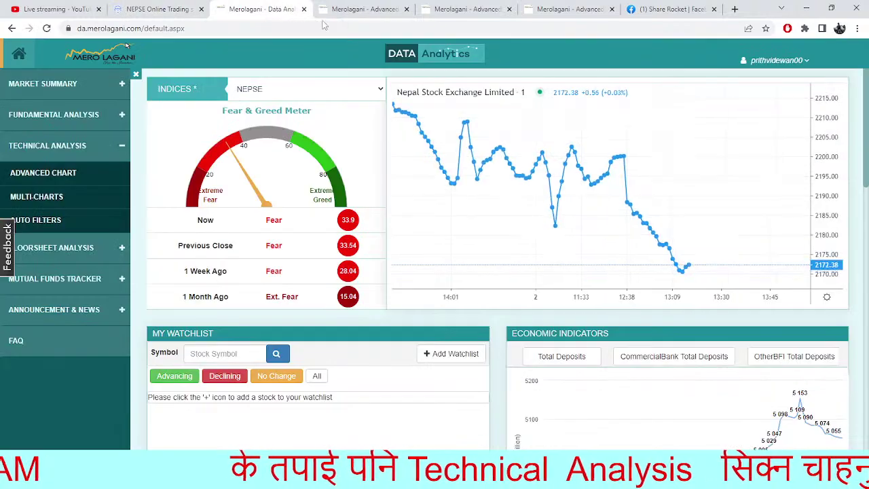
pyautogui.click(358, 16)
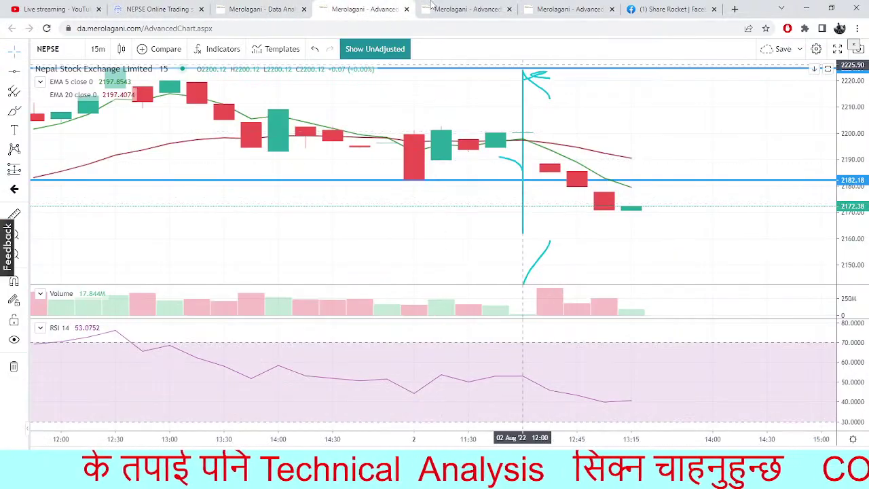
# - Set the NEPSE pivot-point chart's interval to 1 day
pyautogui.click(474, 7)
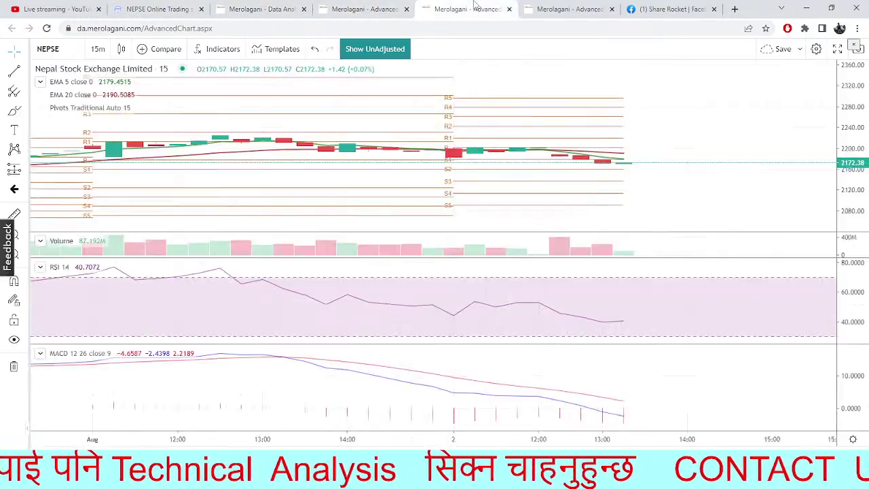
pyautogui.click(102, 53)
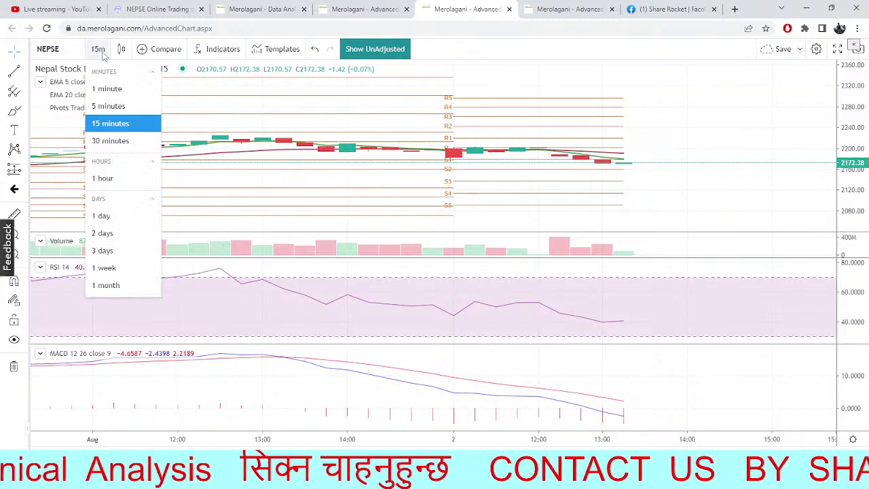
pyautogui.click(115, 217)
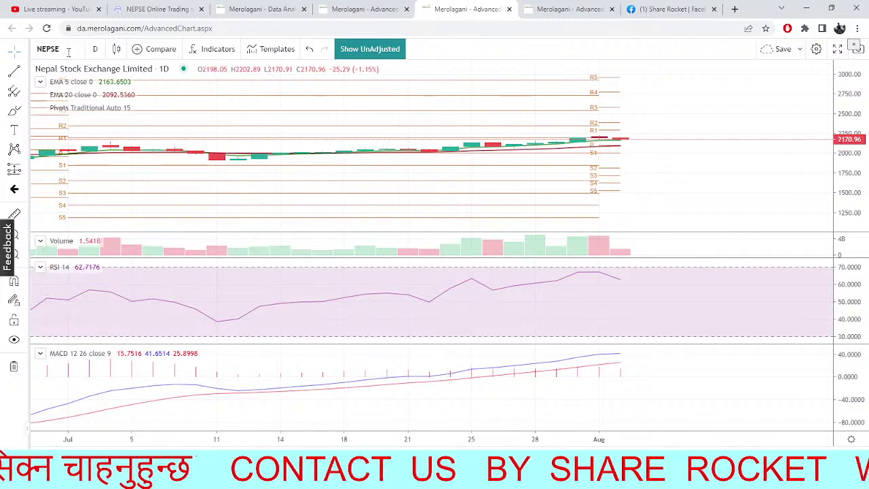
# - Replace NEPSE with Panchakanya Mai Hydropower Ltd (PMHPL) in the daily pivot-point chart and focus on its recent candles
pyautogui.click(45, 44)
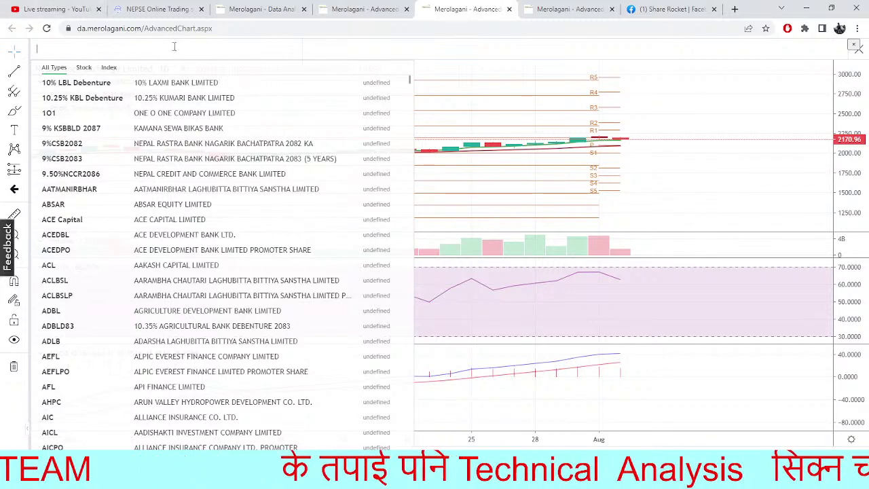
pyautogui.write('PMHP')
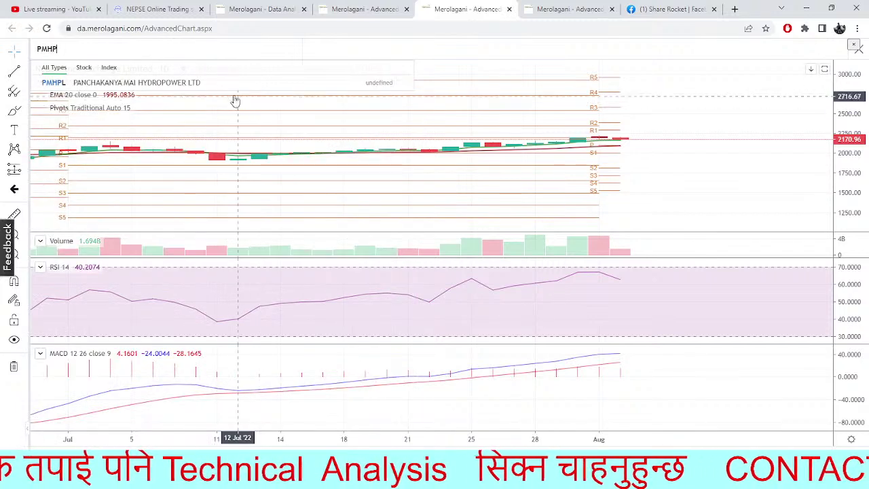
pyautogui.click(212, 82)
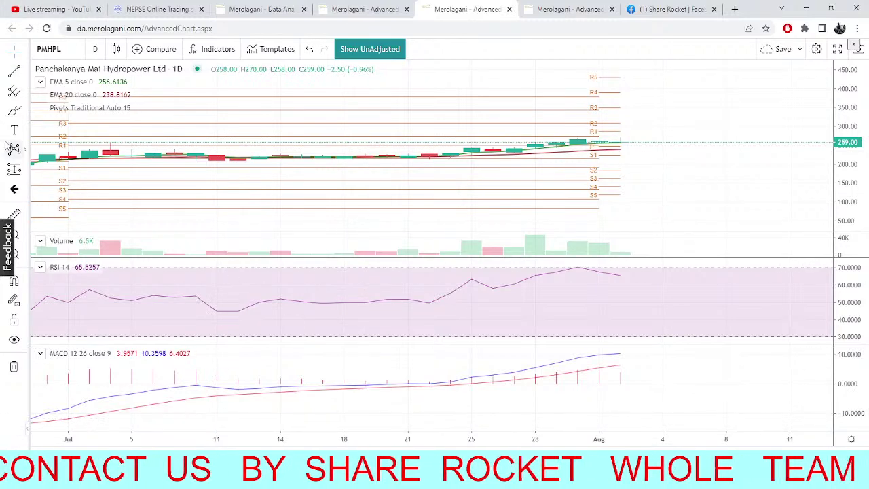
pyautogui.click(17, 243)
pyautogui.moveTo(553, 107); pyautogui.dragTo(771, 193)
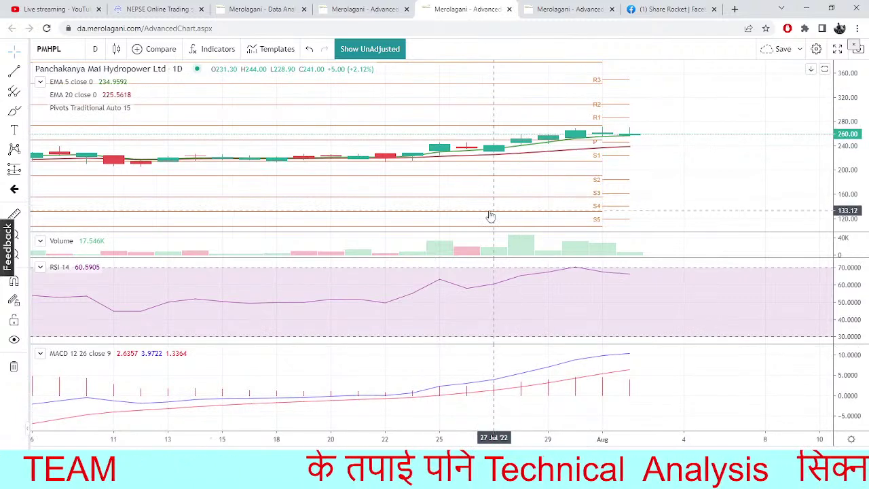
# - Examine the live index, the dashboard, the 15-minute NEPSE chart around its 2182.18 line, the daily PMHPL chart and the daily NEPSE trend lines
pyautogui.click(153, 9)
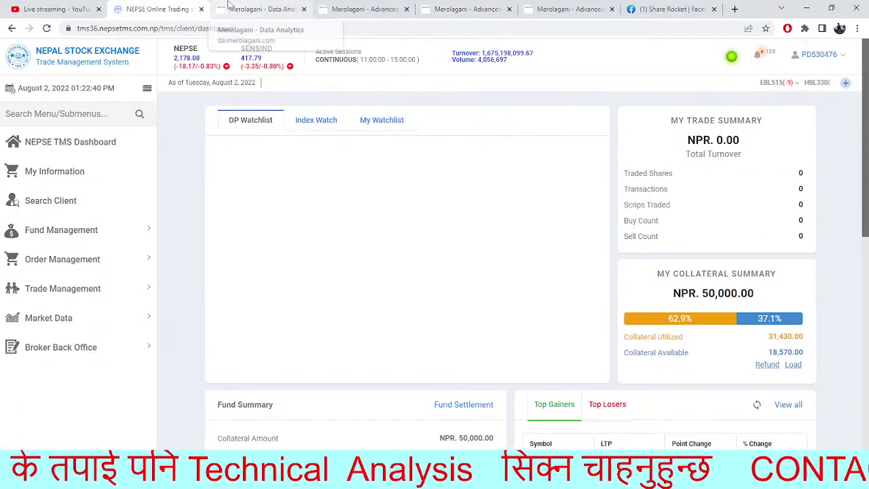
pyautogui.click(237, 8)
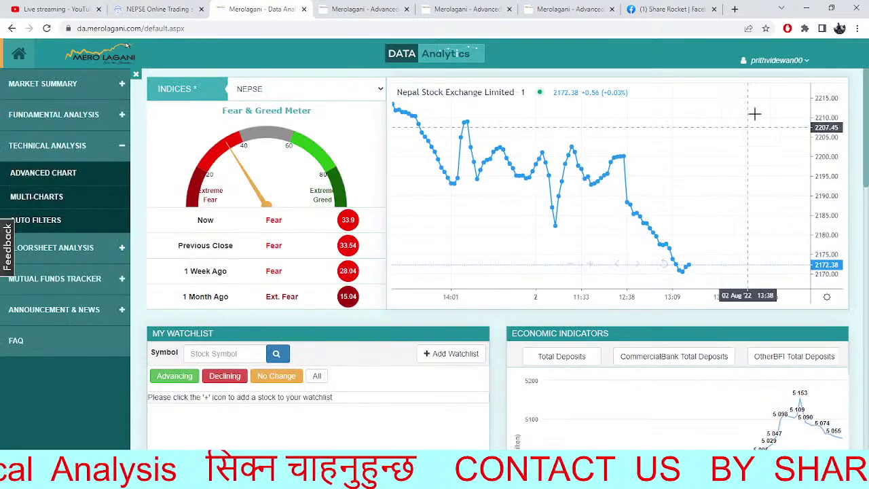
pyautogui.click(162, 7)
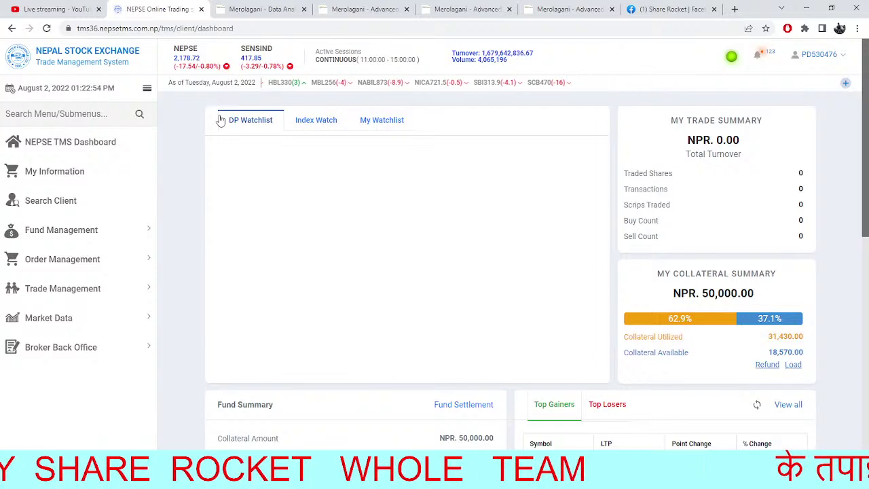
pyautogui.hotkey('ctrl', 'Tab')
pyautogui.click(363, 8)
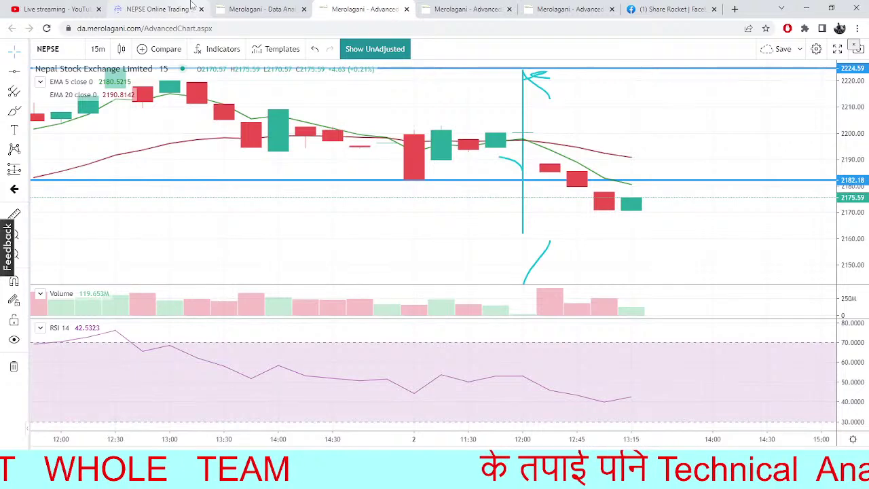
pyautogui.click(670, 181)
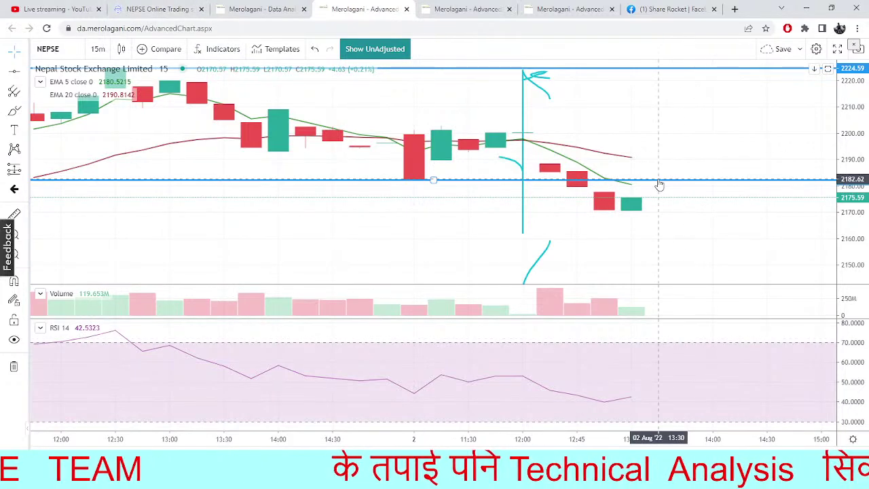
pyautogui.click(669, 173)
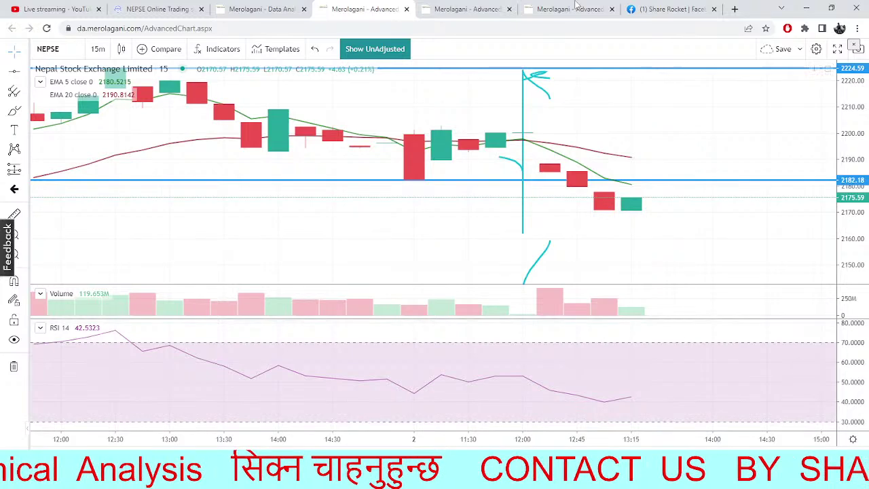
pyautogui.click(467, 9)
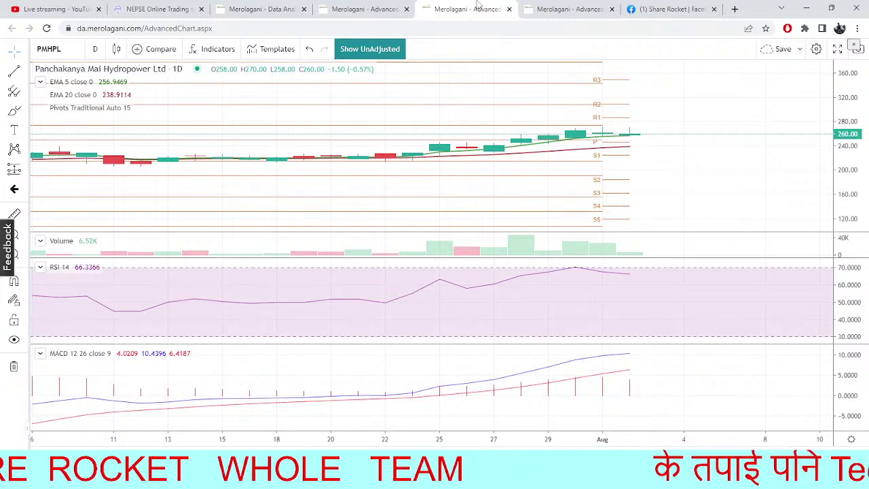
pyautogui.click(543, 5)
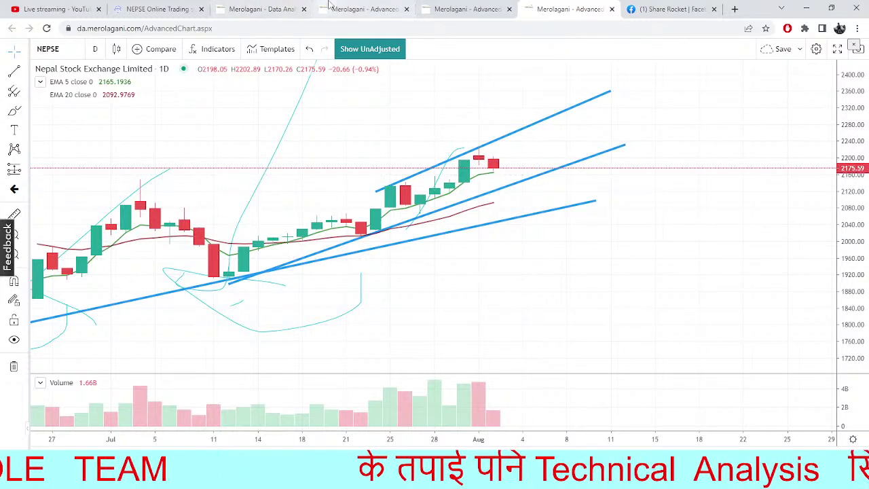
# - Compare the live NEPSE index, turnover and volume with the dashboard's intraday line, the 15-minute NEPSE chart and the daily PMHPL pivot chart
pyautogui.click(384, 5)
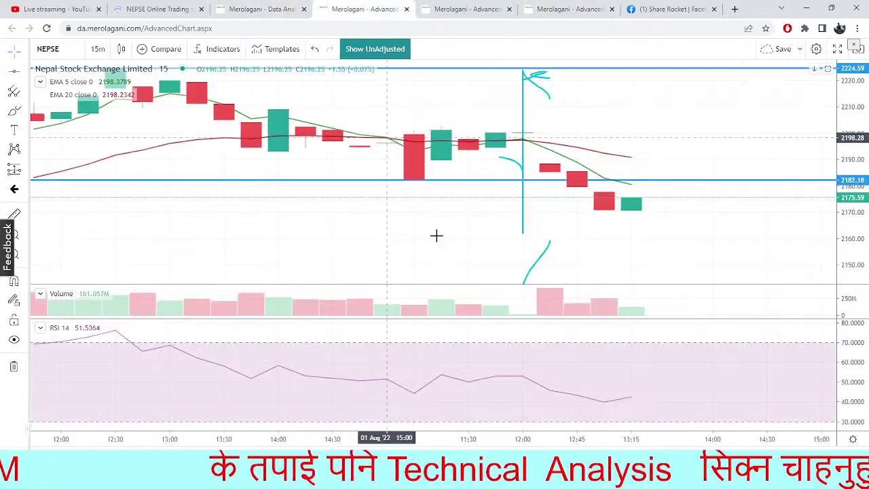
pyautogui.click(256, 8)
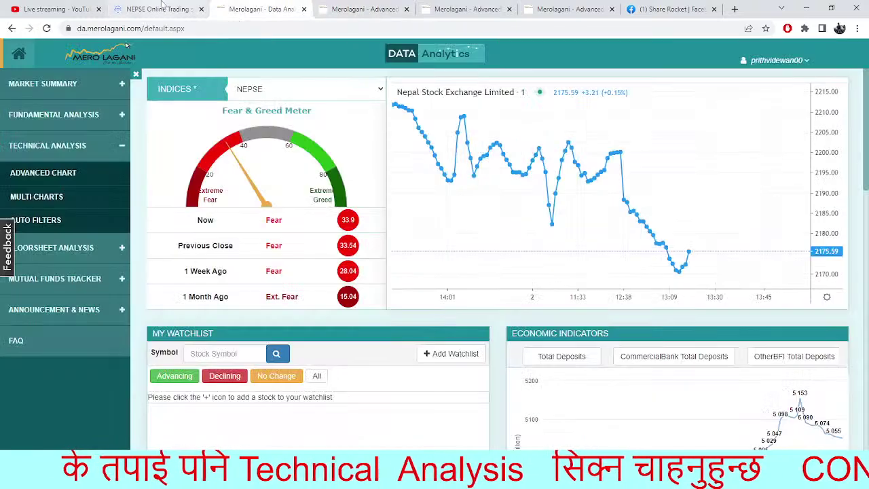
pyautogui.click(161, 8)
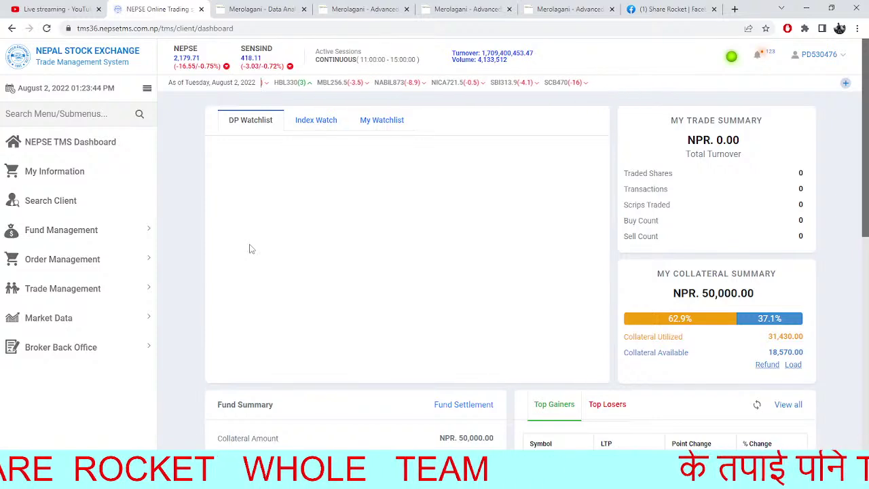
pyautogui.click(348, 6)
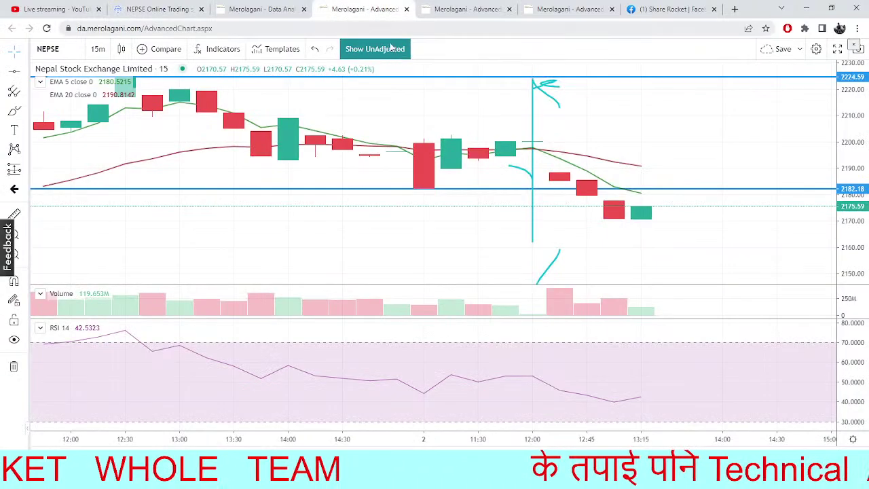
pyautogui.click(272, 8)
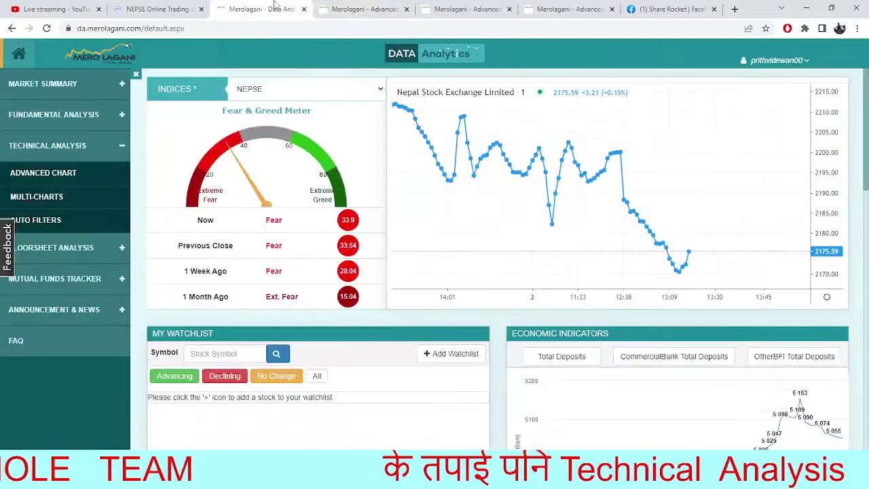
pyautogui.click(462, 9)
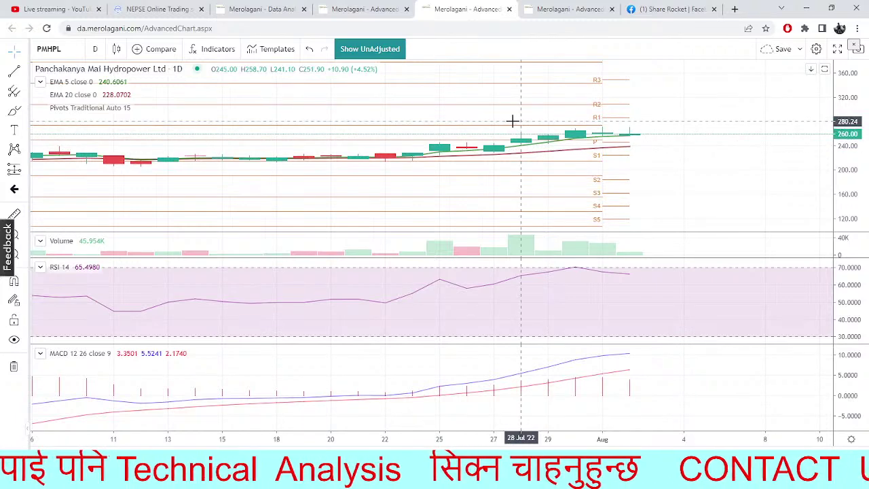
pyautogui.click(119, 6)
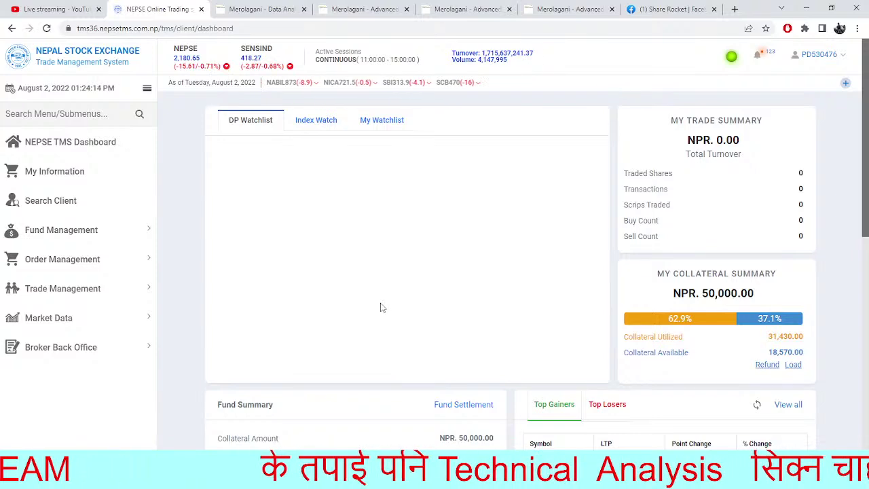
pyautogui.click(257, 8)
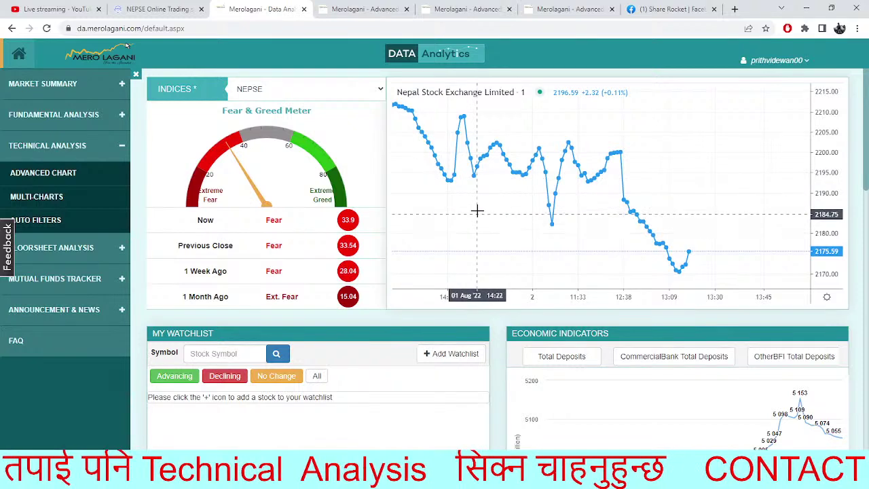
pyautogui.click(139, 7)
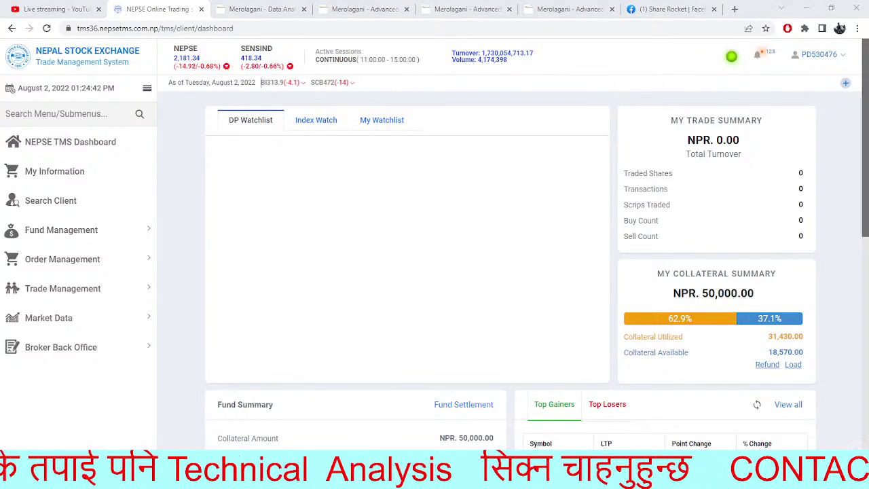
# - Check the microphone privacy page in Windows Settings and minimise its window
pyautogui.press('super+i')
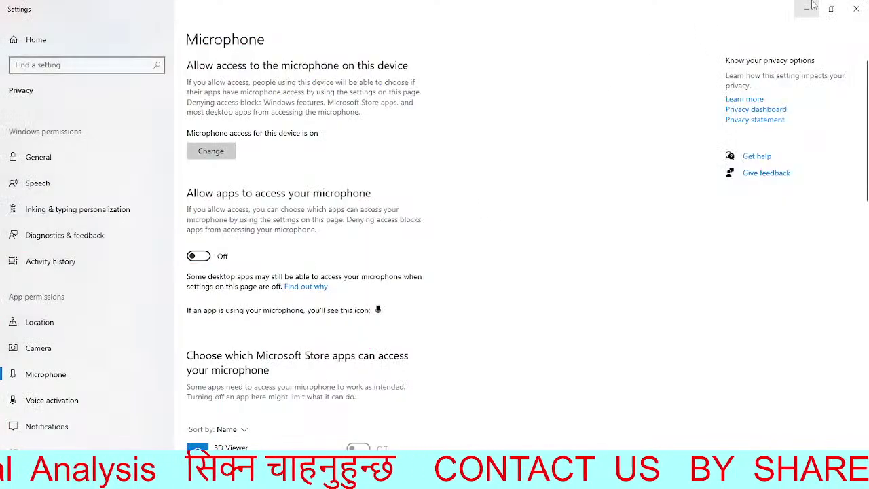
pyautogui.click(806, 8)
# - Recheck the live index on the dashboard, and look up the market depth of NIC Asia Bank Ltd. (NICA) in the trading system
pyautogui.click(261, 9)
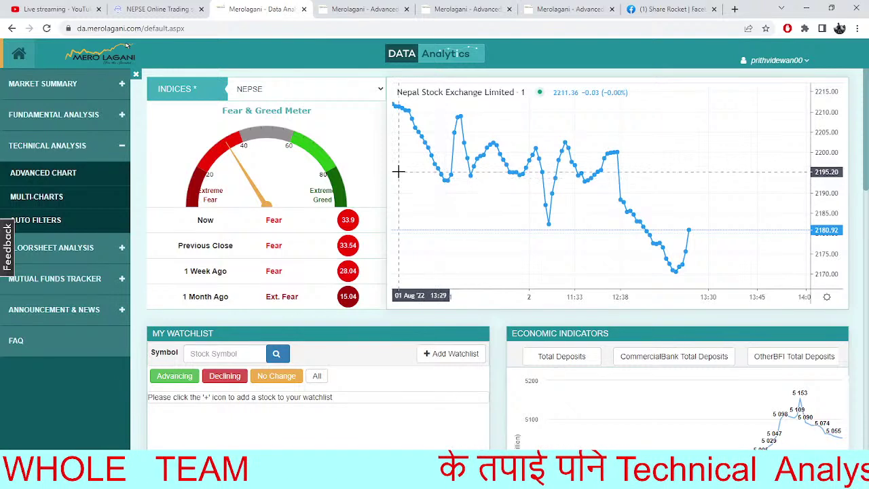
pyautogui.click(166, 9)
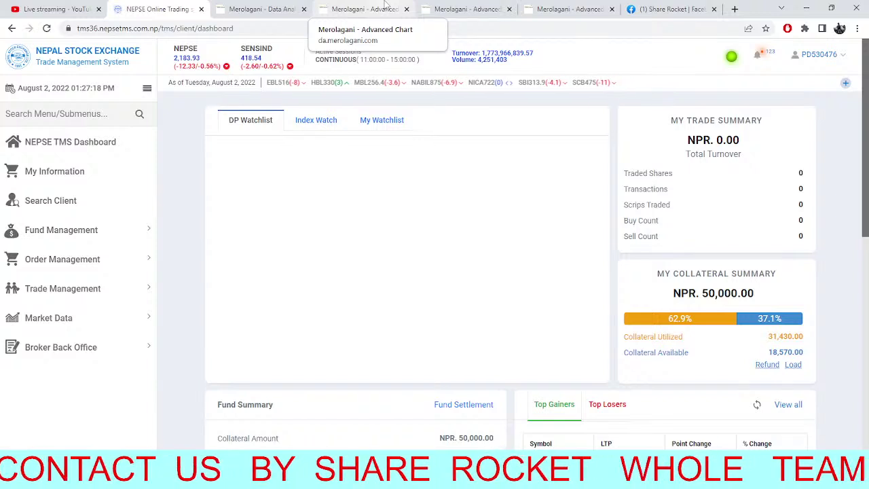
pyautogui.click(89, 293)
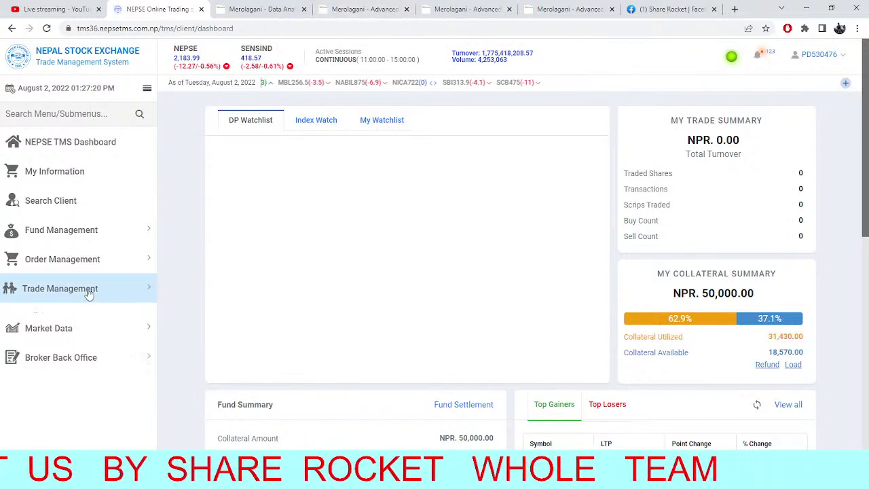
pyautogui.click(66, 370)
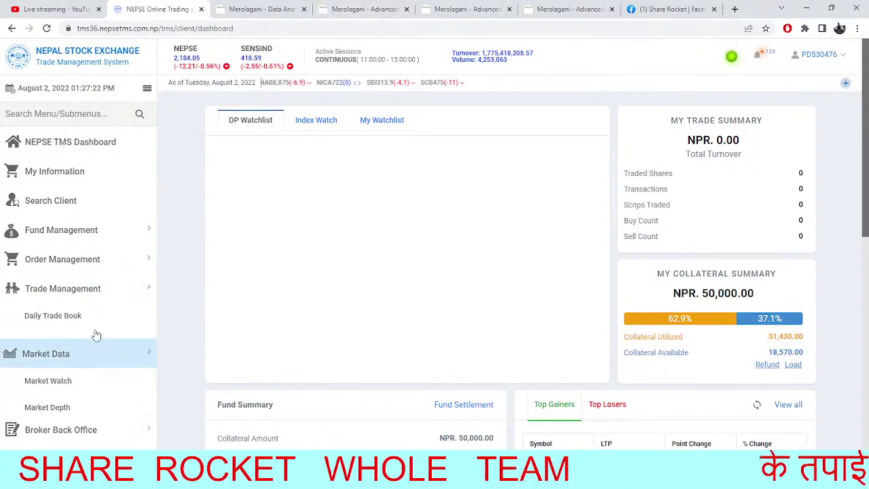
pyautogui.click(47, 372)
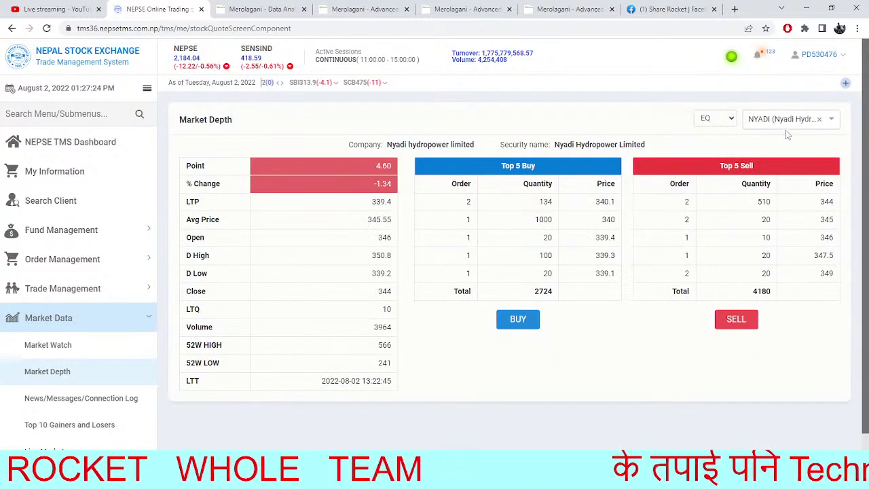
pyautogui.click(819, 119)
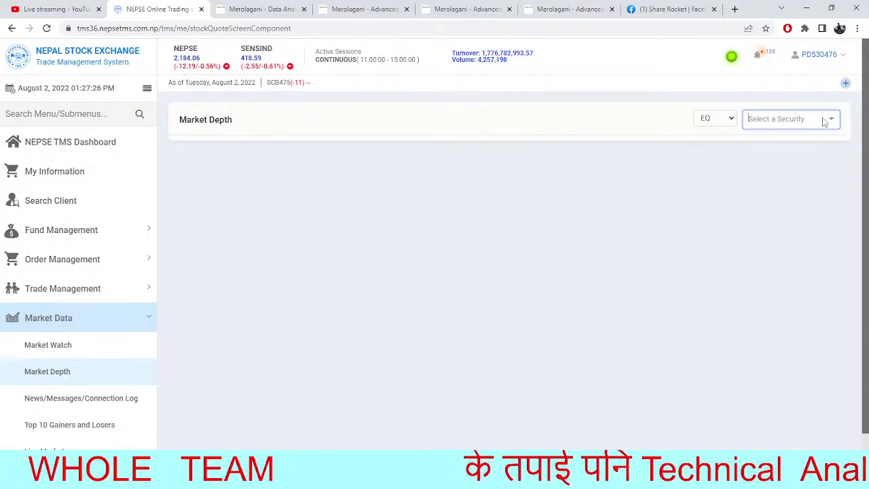
pyautogui.write('nica')
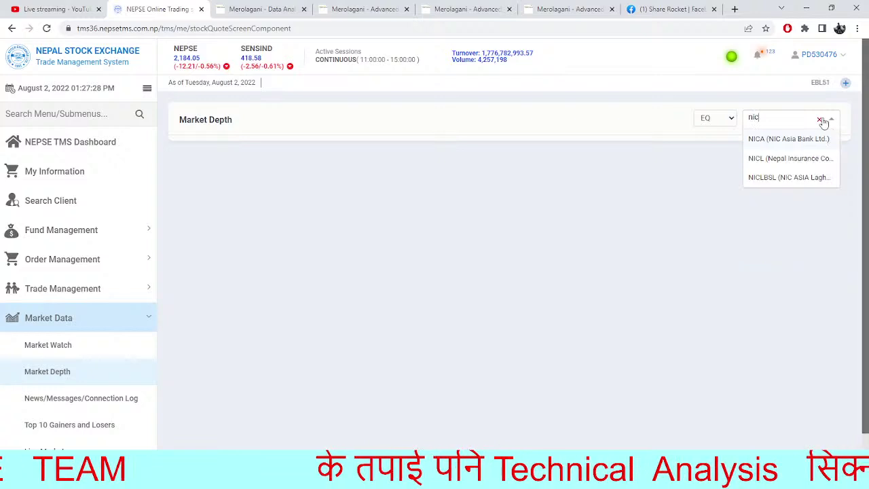
pyautogui.click(809, 139)
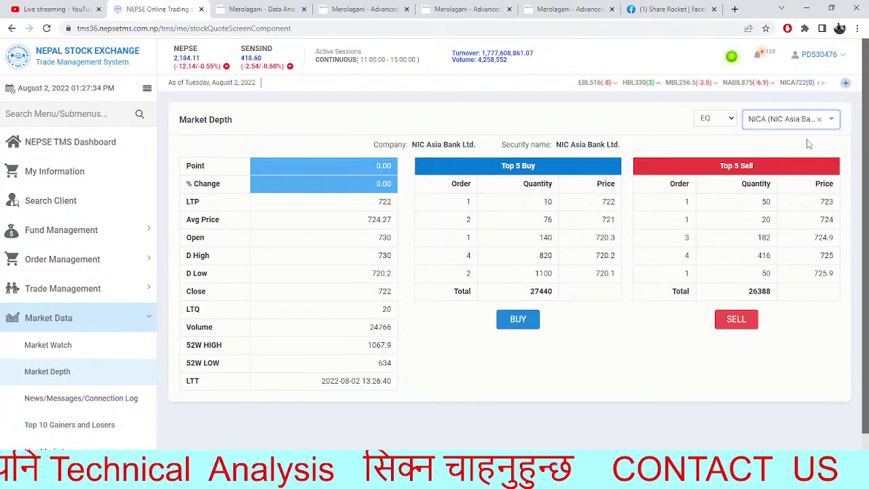
# - Examine NICA's buy and sell orders alongside the dashboard's intraday line, the 15-minute NEPSE candles and the daily PMHPL chart
pyautogui.click(260, 9)
pyautogui.click(178, 5)
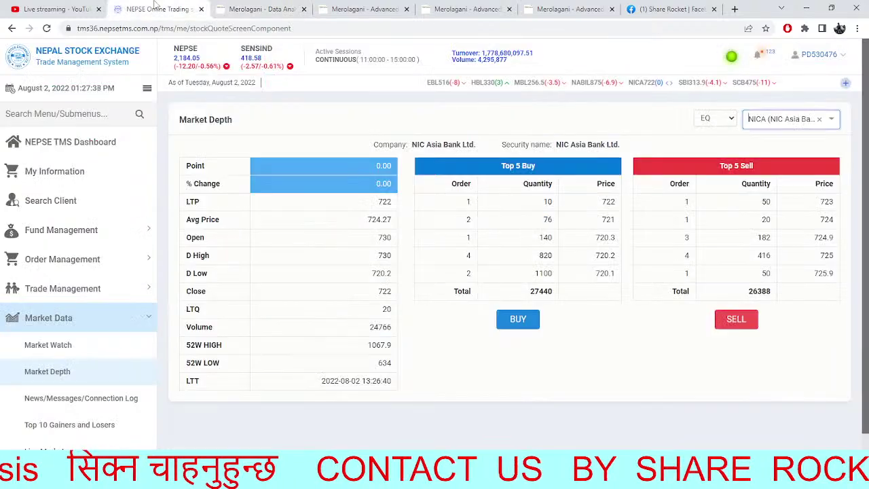
pyautogui.click(258, 6)
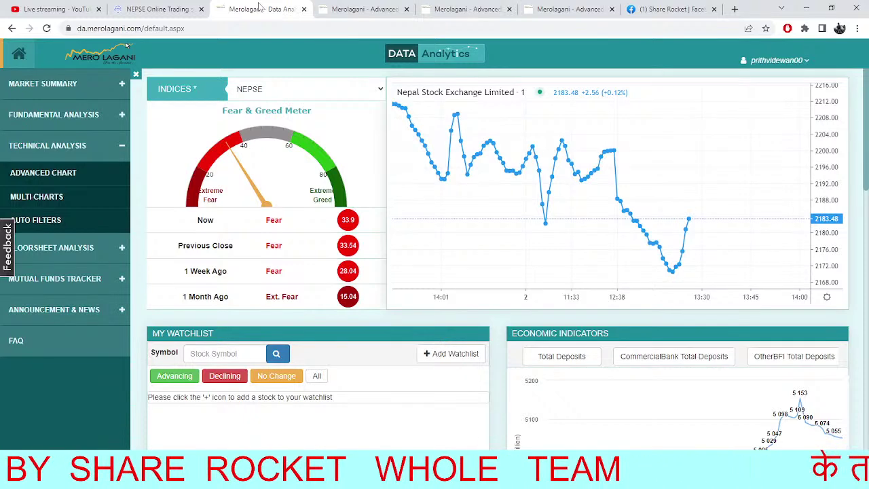
pyautogui.click(138, 6)
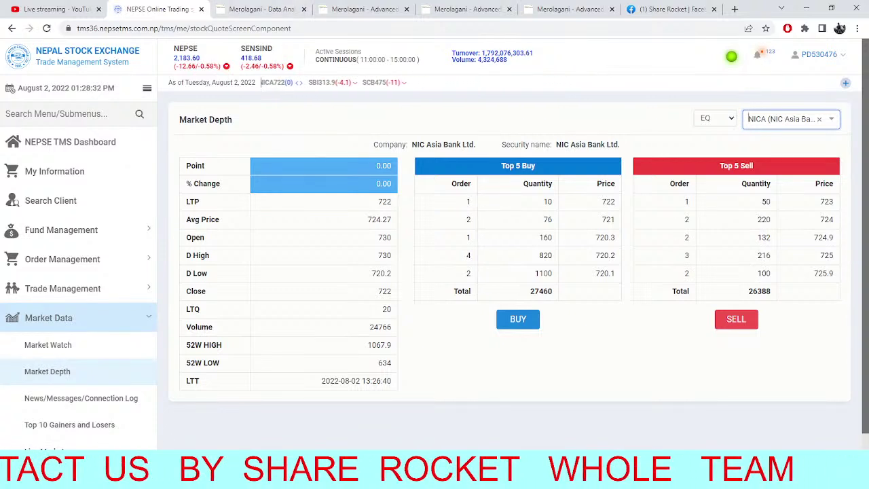
pyautogui.click(356, 8)
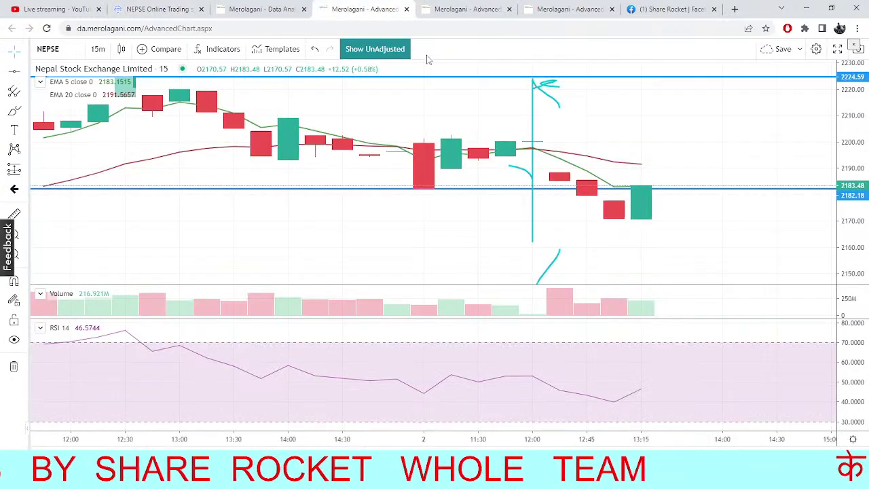
pyautogui.click(445, 5)
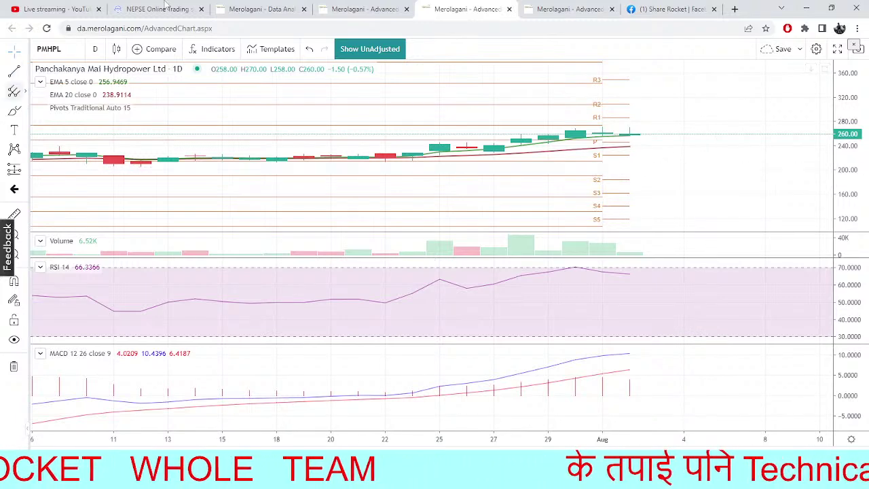
# - Look up the market depth of Shivam Cements (SHIVM), followed by Shikhar Insurance Co. Ltd. (SICL), in the trading system
pyautogui.click(158, 7)
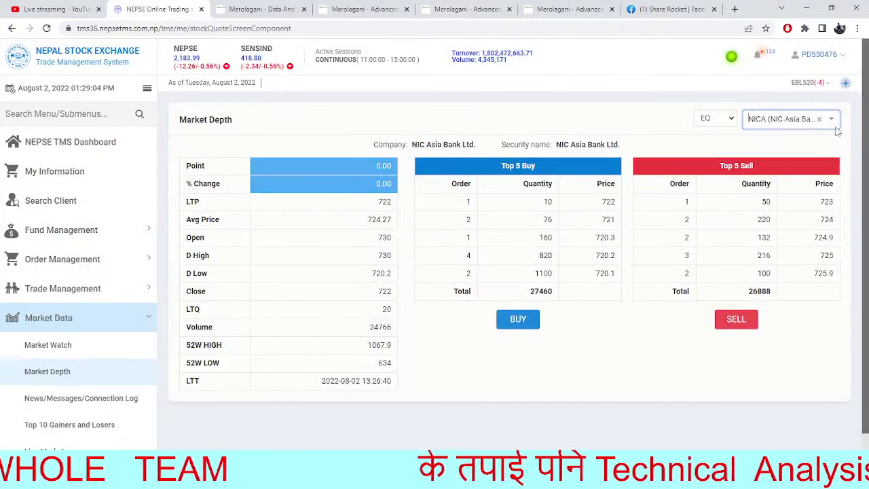
pyautogui.click(820, 120)
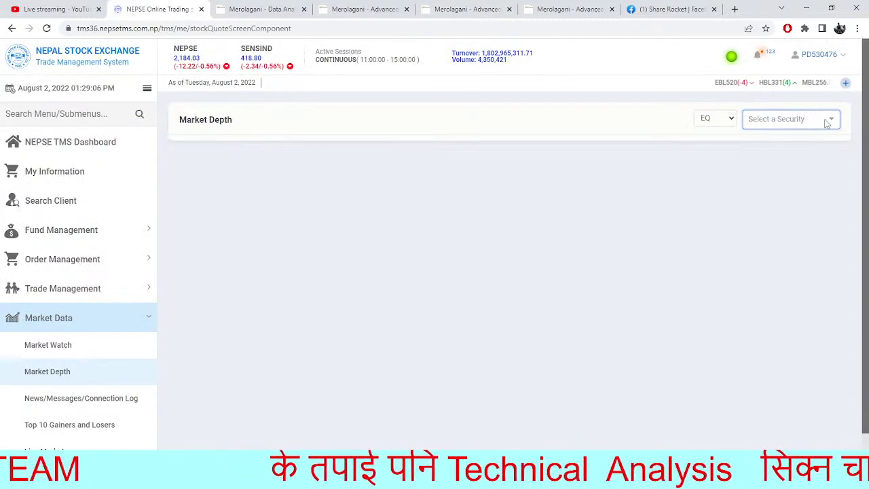
pyautogui.write('sho')
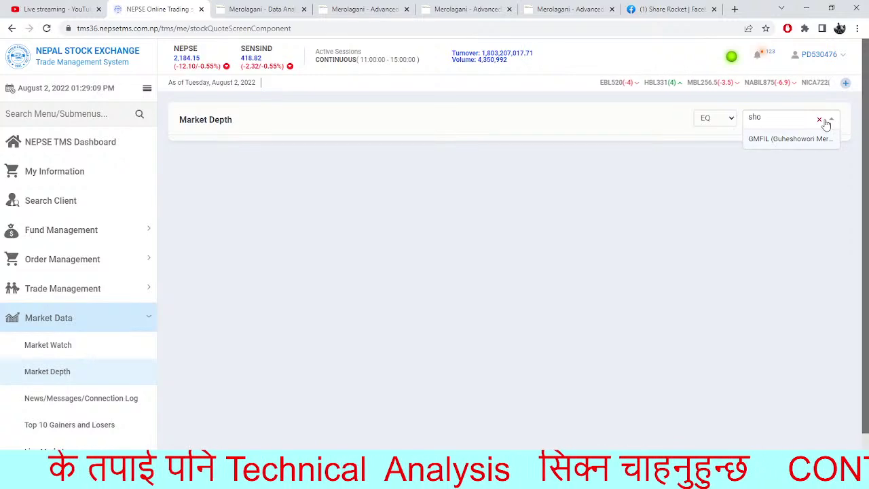
pyautogui.press('BackSpace')
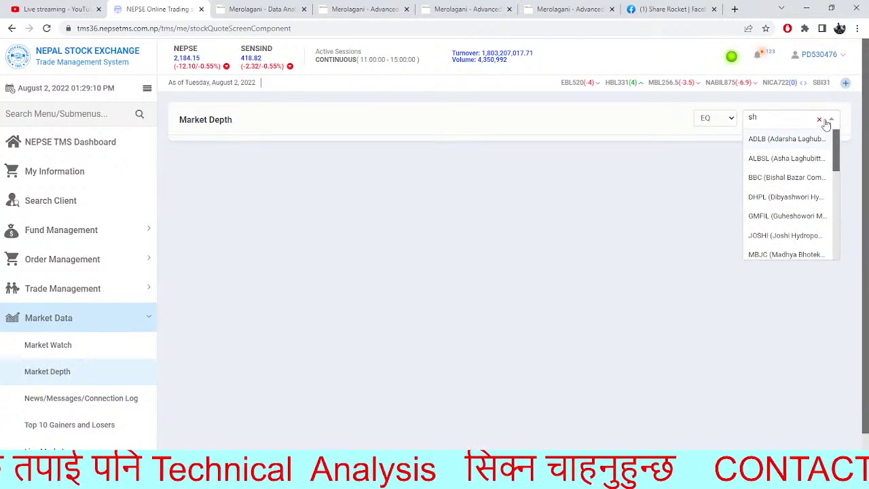
pyautogui.write('iv')
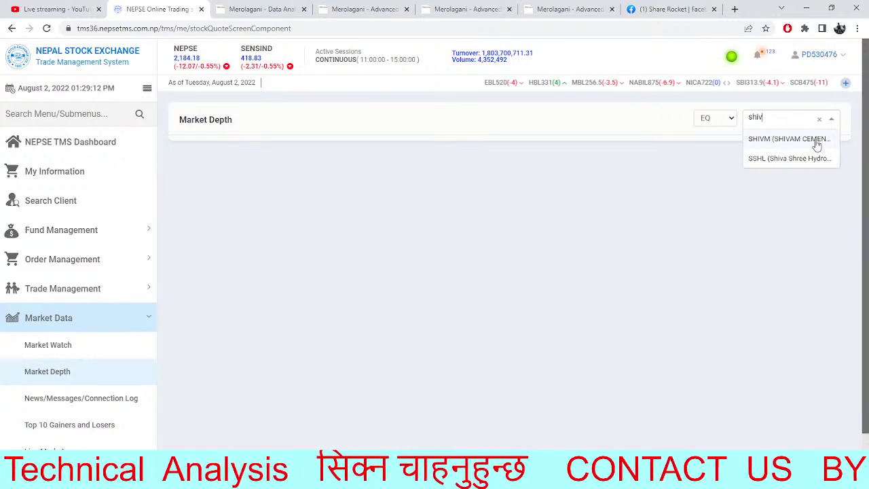
pyautogui.click(816, 139)
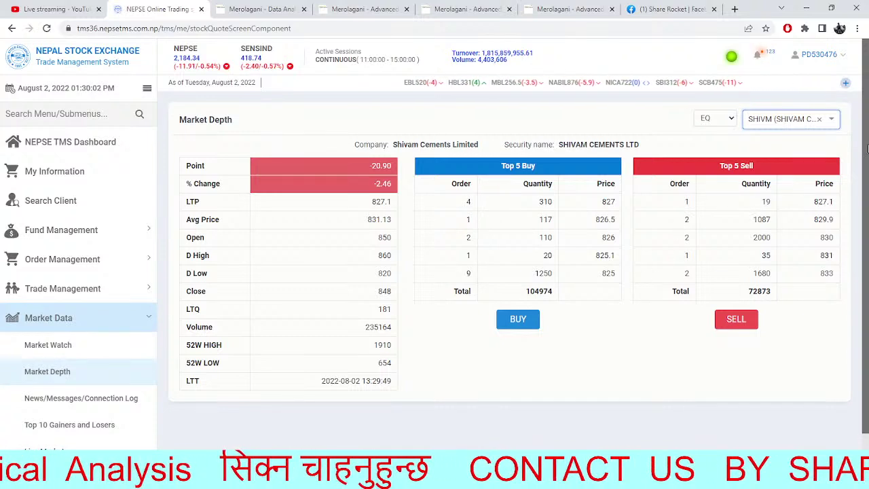
pyautogui.write('Sicl')
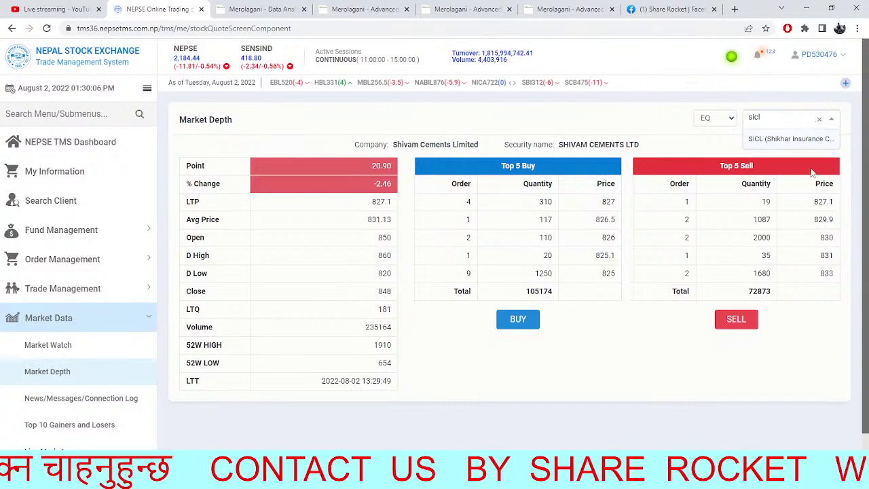
pyautogui.click(790, 139)
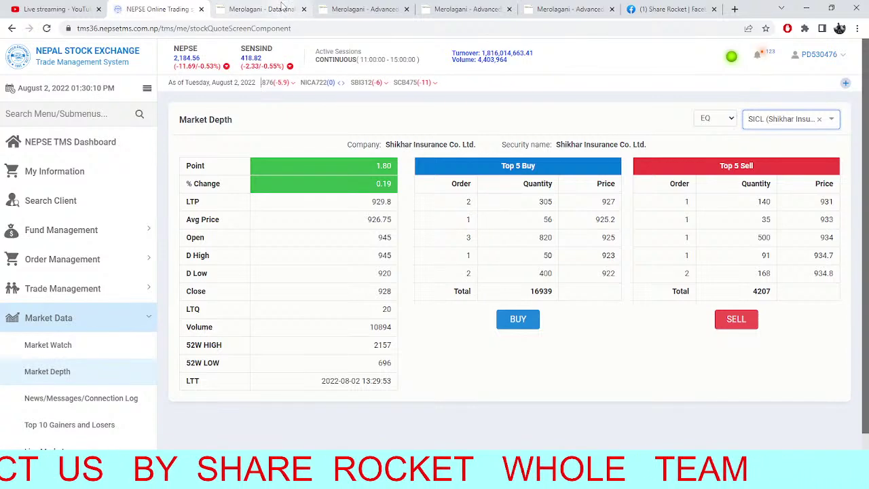
# - Load Shikhar Insurance Co. Ltd. (SICL) on the daily stock chart and examine its recent candles against the EMAs and pivot levels
pyautogui.click(285, 14)
pyautogui.click(331, 7)
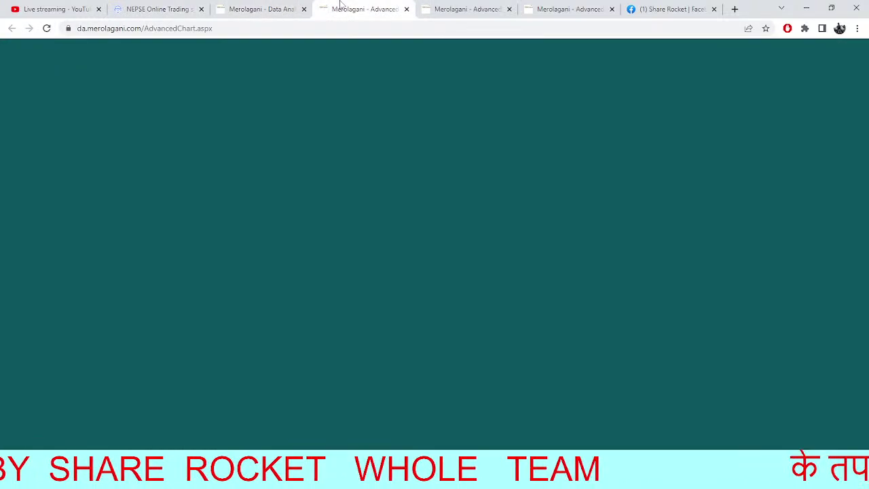
pyautogui.click(441, 7)
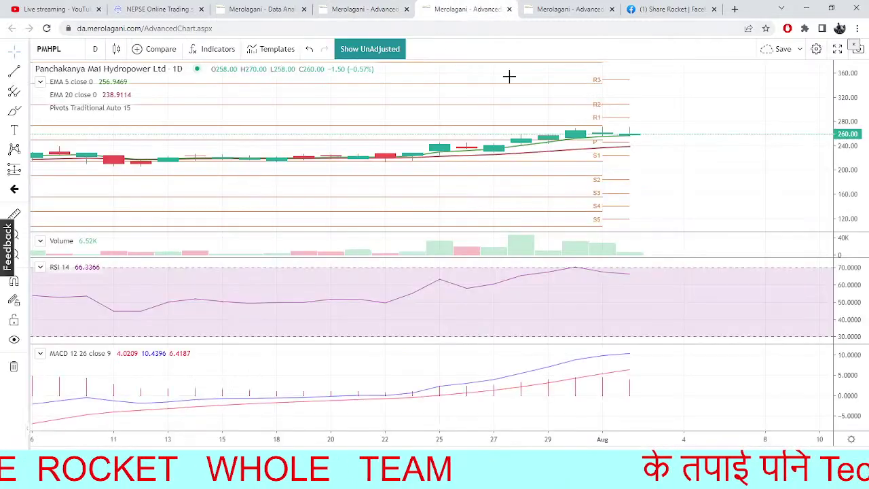
pyautogui.click(70, 54)
pyautogui.write('S')
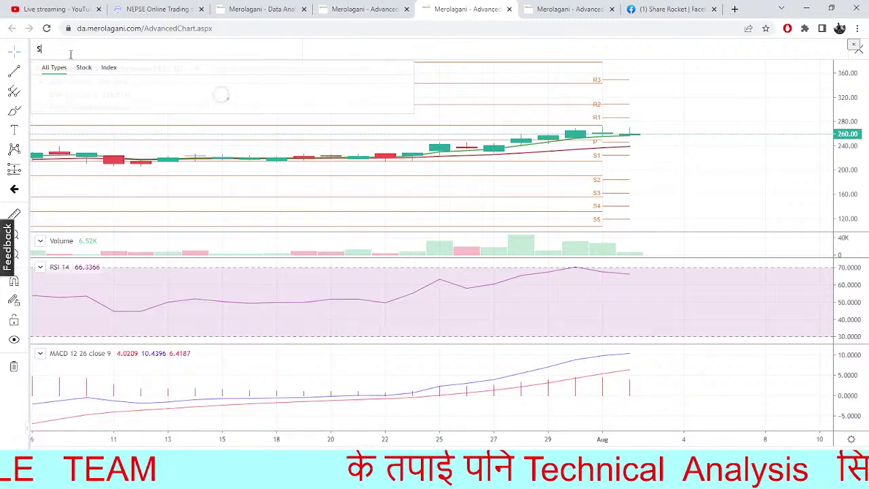
pyautogui.write('ICL')
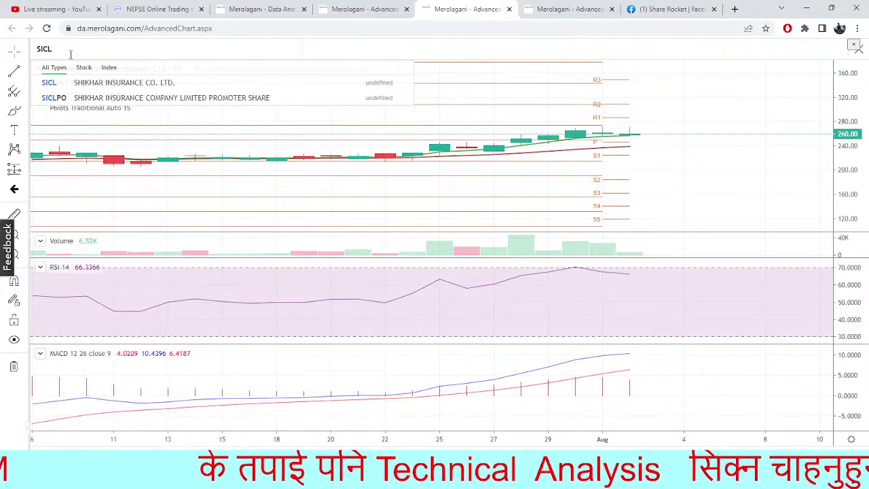
pyautogui.click(119, 83)
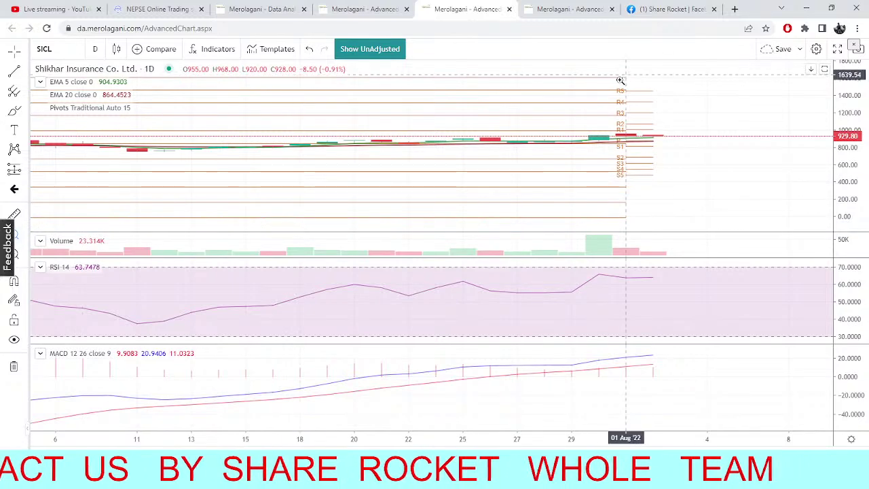
pyautogui.moveTo(598, 107); pyautogui.dragTo(608, 176)
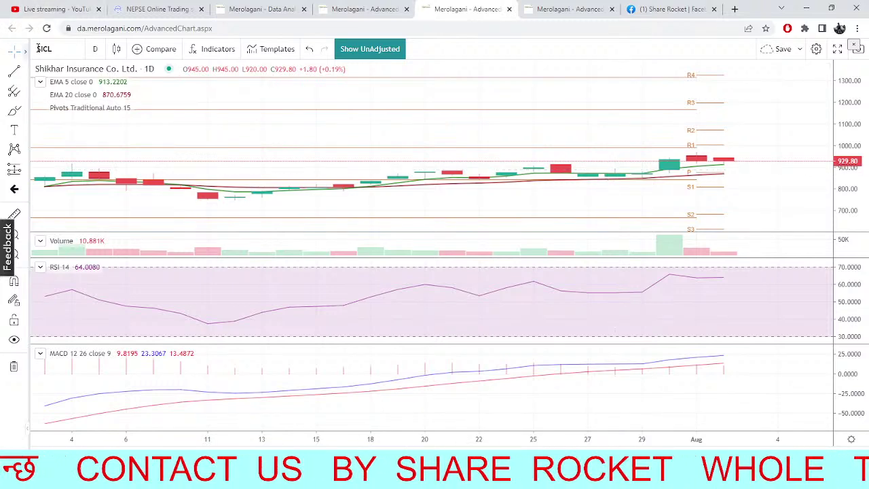
# - Switch the daily stock chart to Nepal Doorsanchar Company Limited (NTC) and examine its candles, RSI and MACD
pyautogui.click(66, 50)
pyautogui.press('BackSpace')
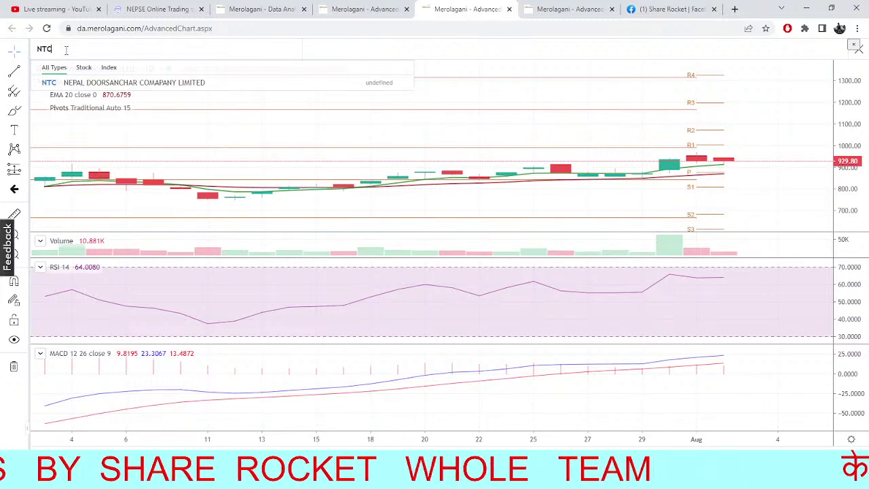
pyautogui.click(116, 83)
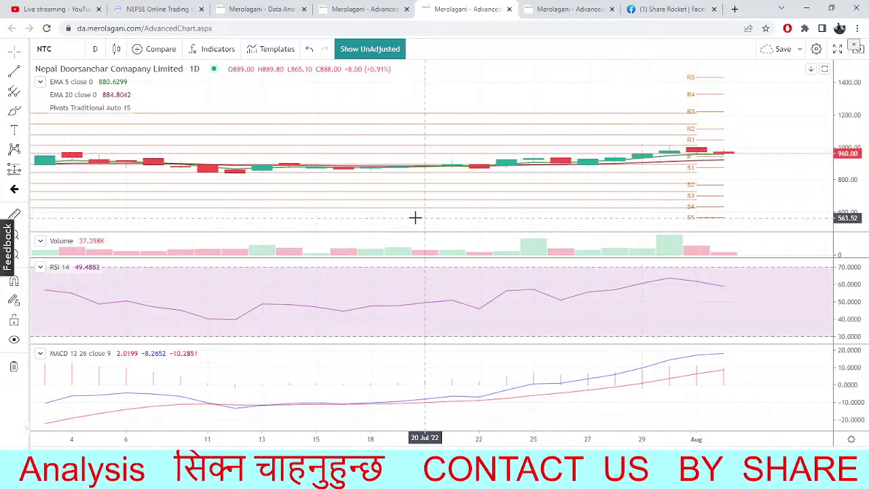
# - Look up the market depth of Bindhyabasini Hydropower Development Company (BHDC) in the trading system
pyautogui.click(155, 9)
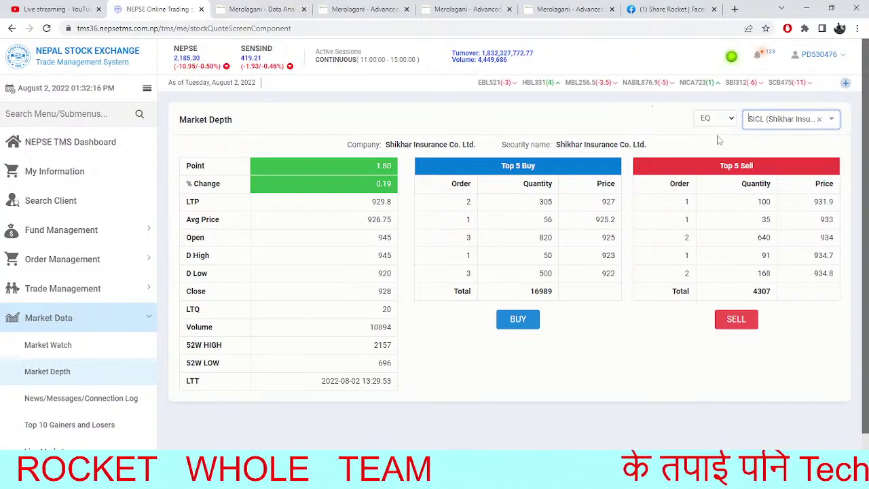
pyautogui.click(811, 124)
pyautogui.write('bhfc')
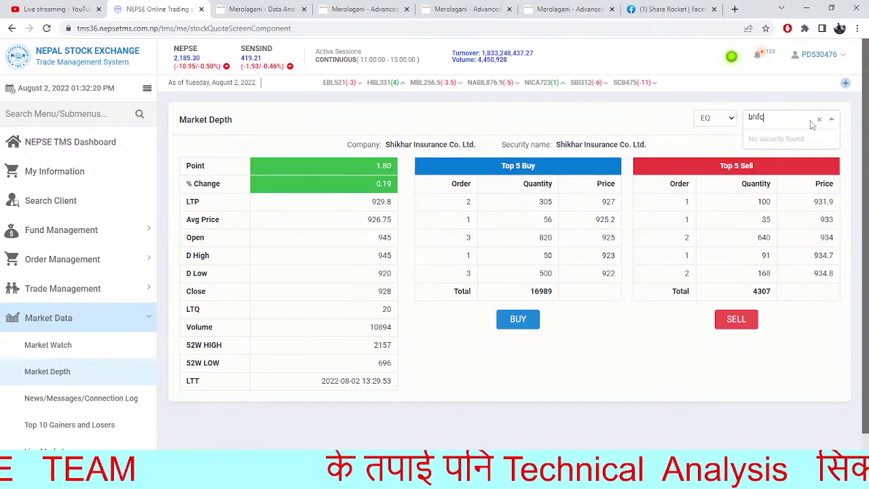
pyautogui.press('BackSpace')
pyautogui.press('BackSpace')
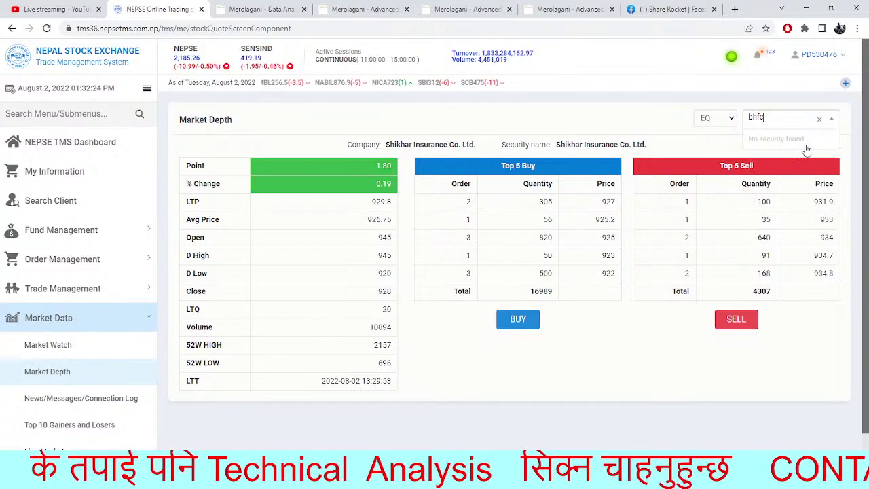
pyautogui.write('c')
pyautogui.press('BackSpace')
pyautogui.press('BackSpace')
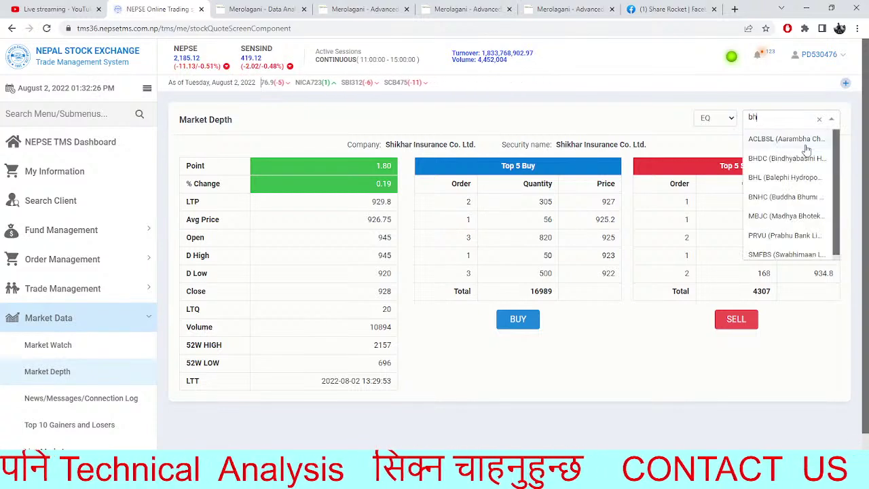
pyautogui.write('dc')
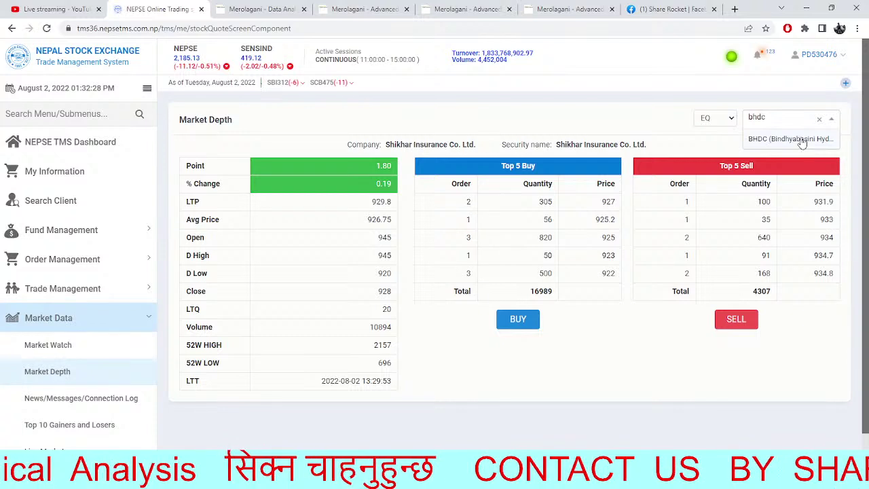
pyautogui.click(801, 139)
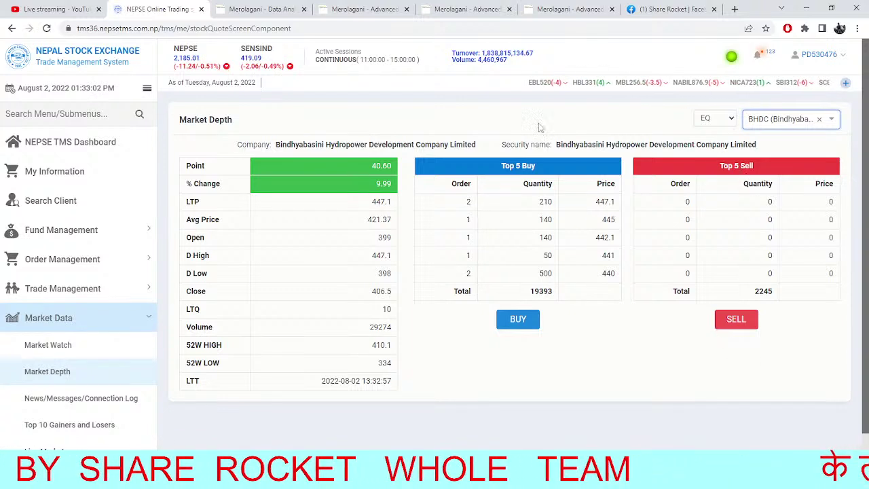
# - Compare BHDC's buy and sell orders with the intraday NEPSE line on the Merolagani dashboard
pyautogui.click(255, 8)
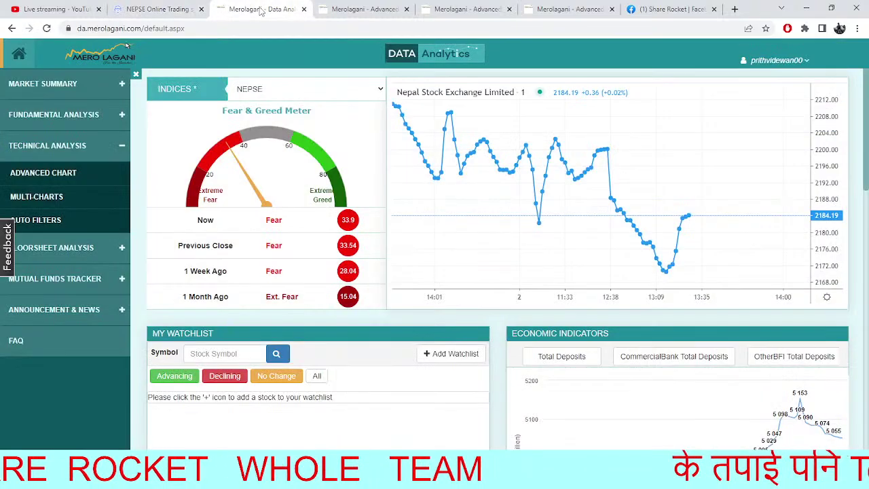
pyautogui.click(178, 7)
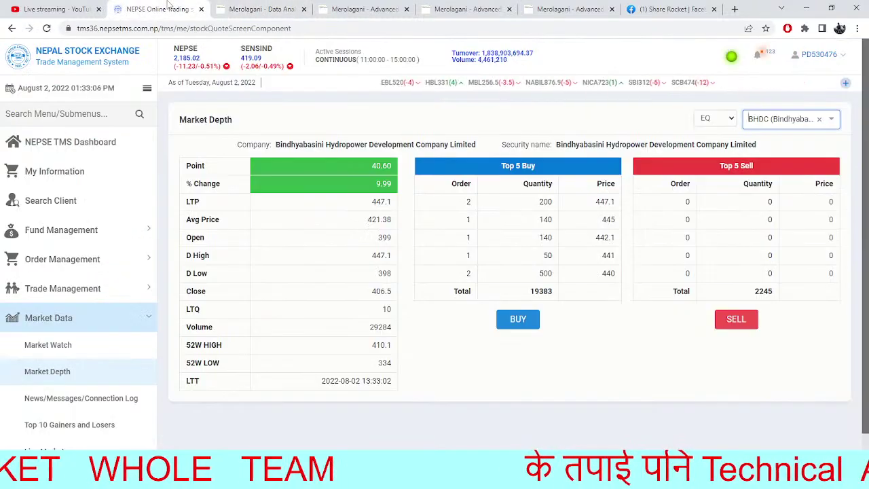
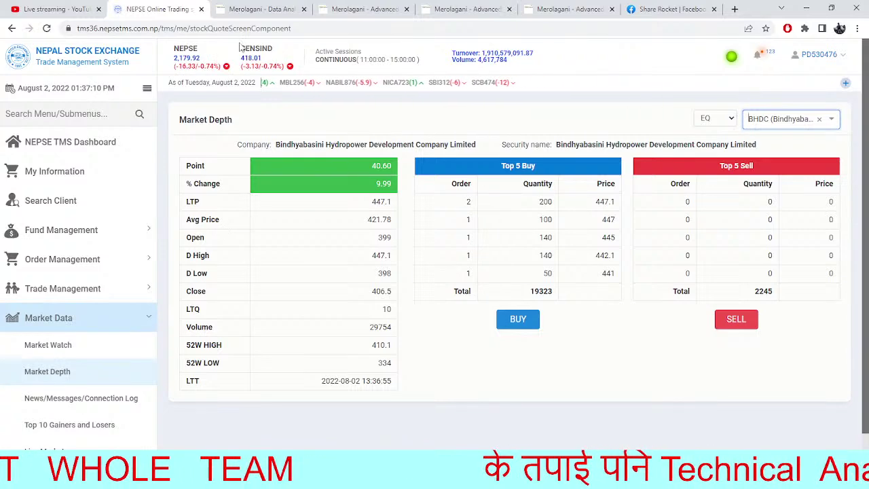
pyautogui.click(264, 9)
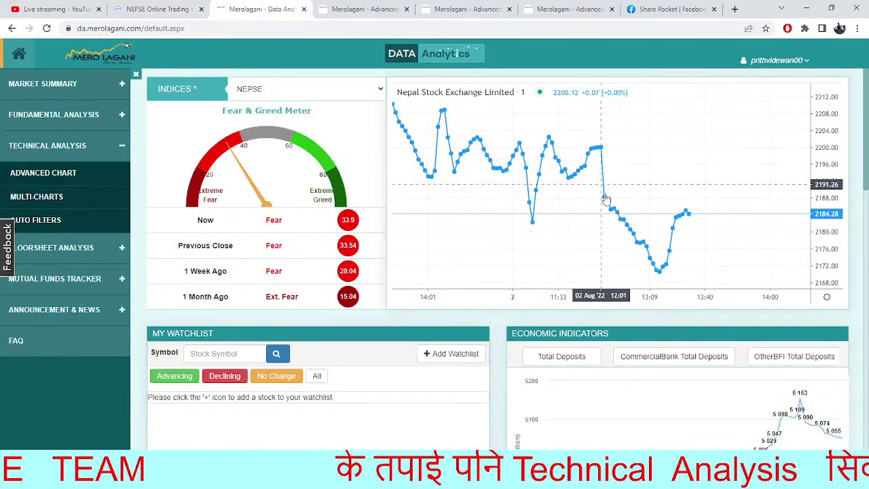
# - Load United Modi Hydropower Ltd. (UMHL) on the daily stock chart and examine its price, volume, RSI and MACD
pyautogui.click(366, 8)
pyautogui.click(456, 8)
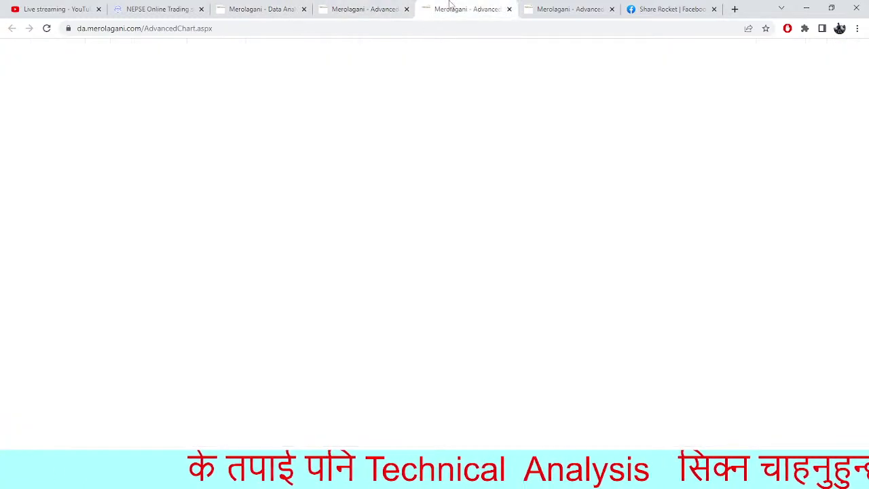
pyautogui.click(61, 51)
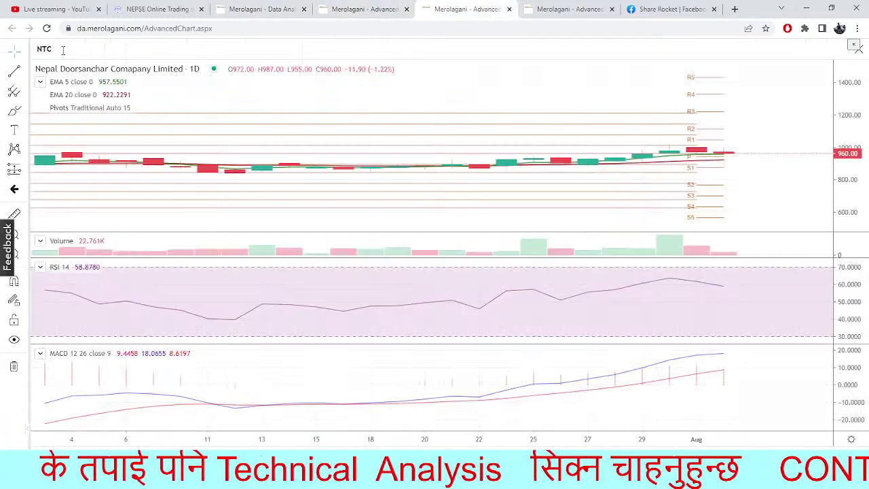
pyautogui.press('BackSpace')
pyautogui.press('BackSpace')
pyautogui.press('BackSpace')
pyautogui.write('IMHL')
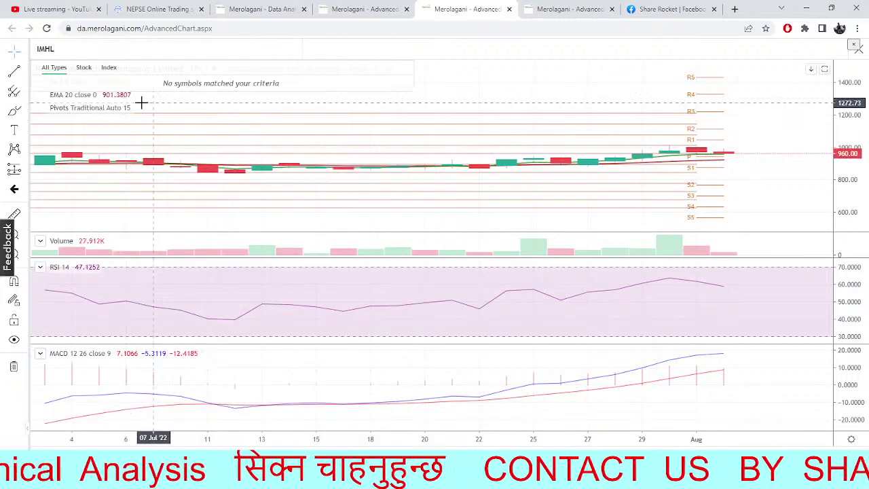
pyautogui.press('BackSpace')
pyautogui.press('BackSpace')
pyautogui.press('BackSpace')
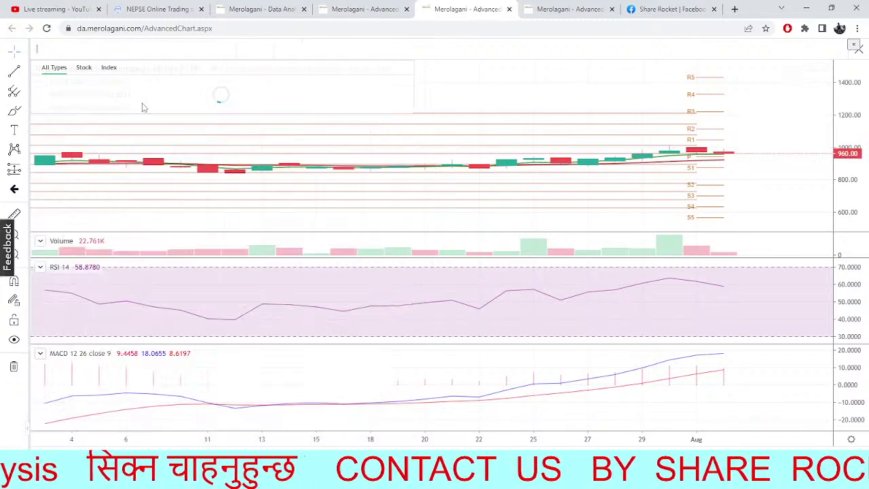
pyautogui.write('UMHL')
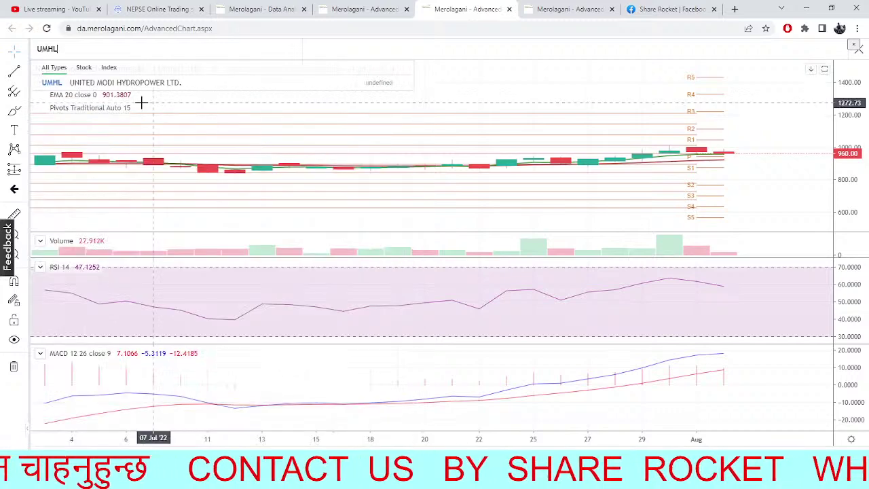
pyautogui.press('Return')
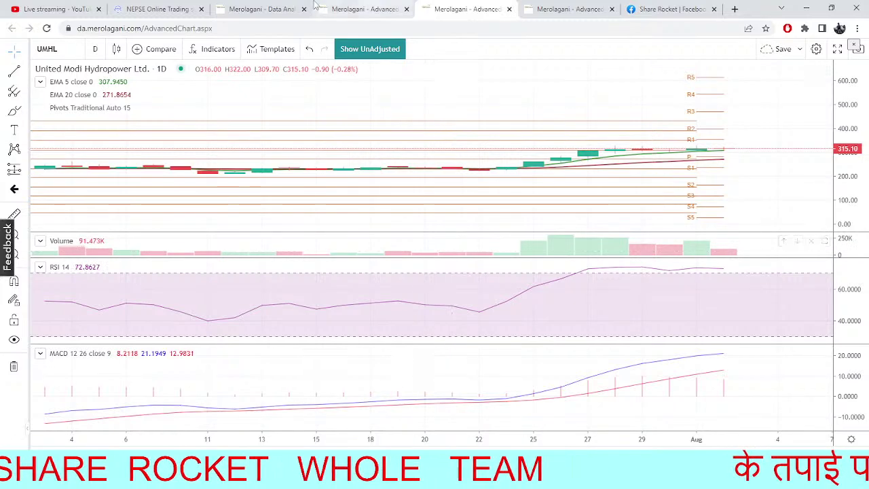
# - Recheck the live index and BHDC's orders in the trading system against the dashboard's intraday NEPSE line
pyautogui.click(157, 9)
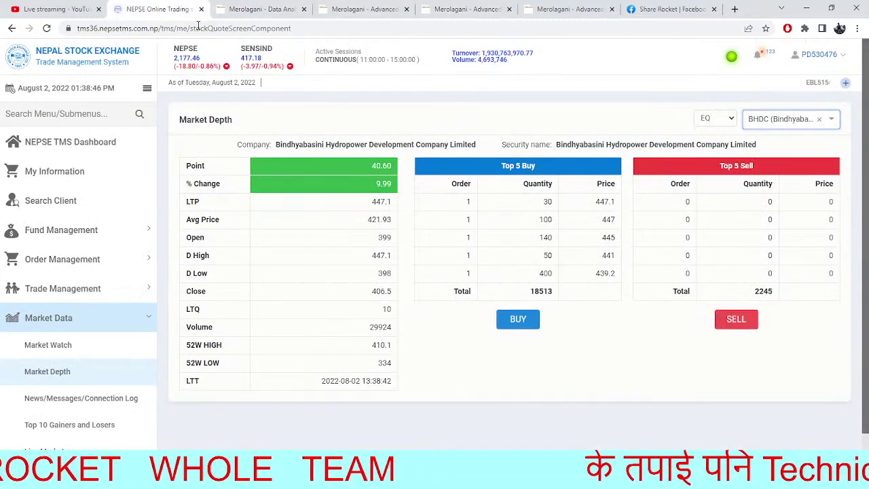
pyautogui.click(225, 10)
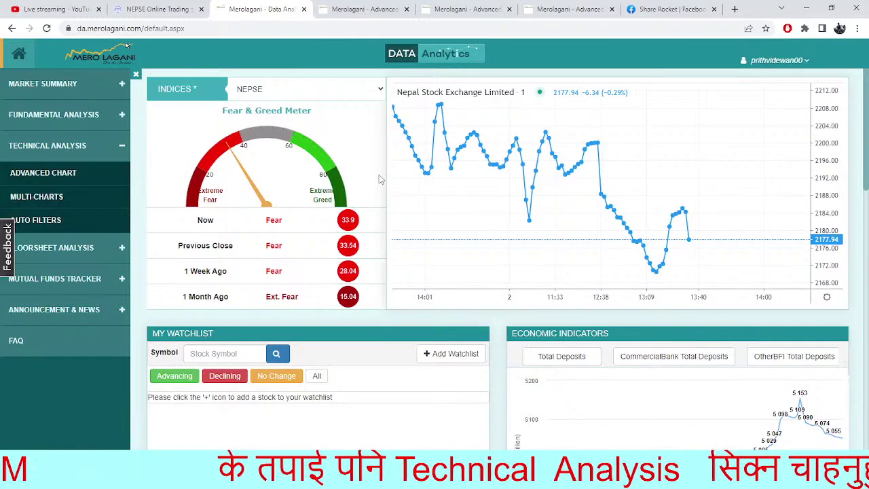
pyautogui.click(163, 9)
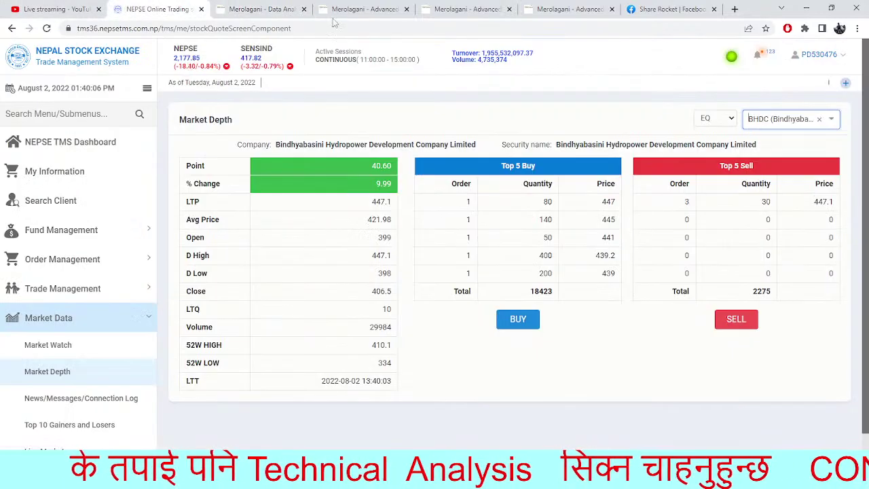
# - Look up the market depth of Upper Tamakoshi Hydropower Ltd (UPPER) in place of BHDC
pyautogui.click(822, 122)
pyautogui.write('upper')
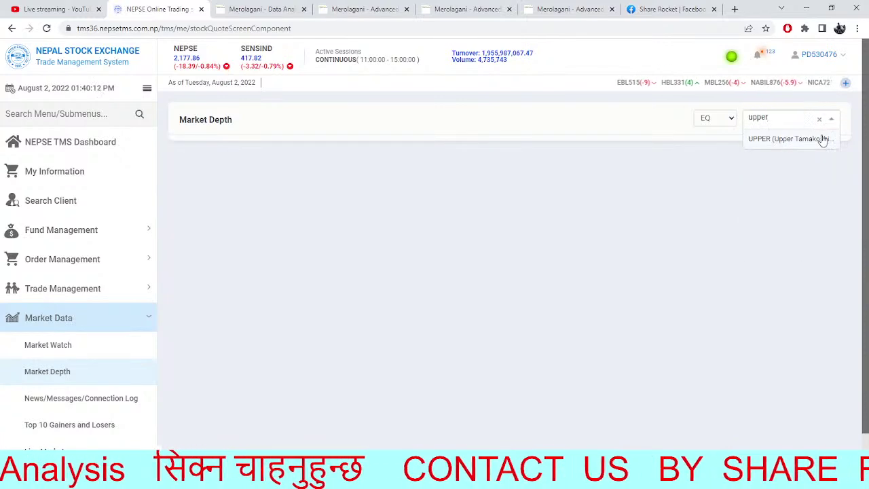
pyautogui.click(822, 138)
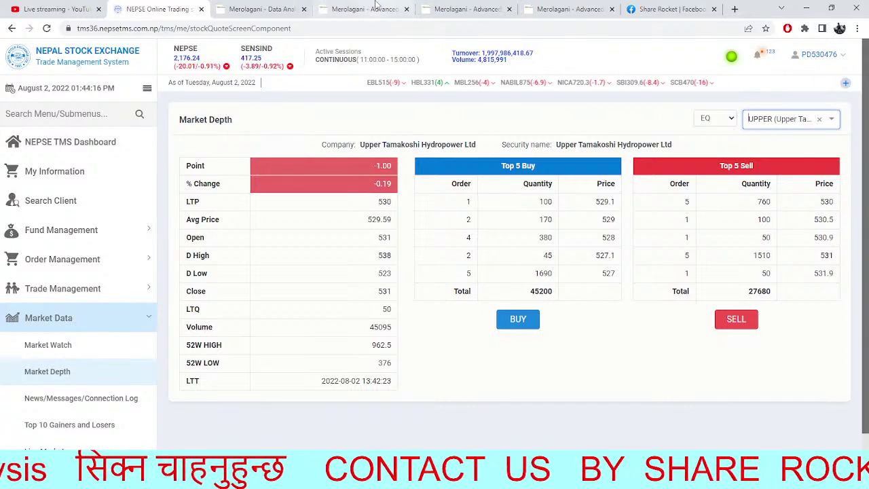
# - Review the dashboard's intraday NEPSE line, the 15-minute NEPSE candles and the daily UMHL chart
pyautogui.click(265, 8)
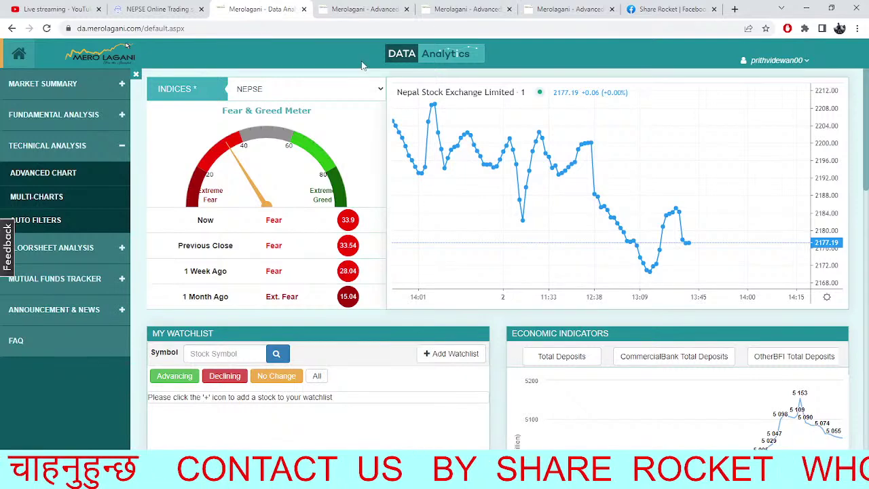
pyautogui.click(376, 10)
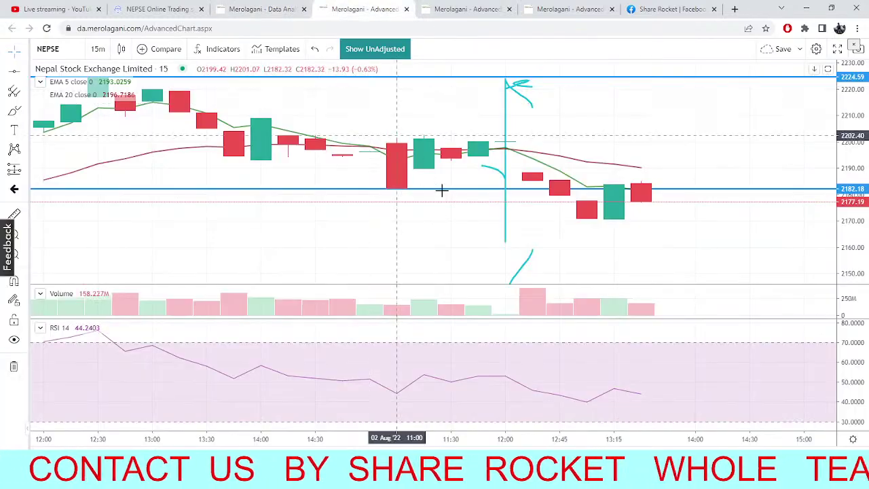
pyautogui.hotkey('ctrl', 'Tab')
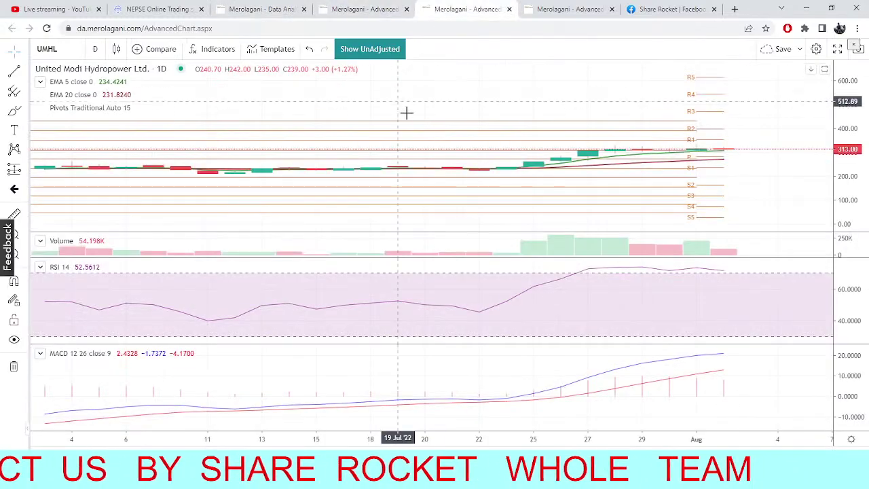
# - Recheck the dashboard index and UPPER's market depth, and examine the latest candles on the 15-minute NEPSE chart
pyautogui.click(270, 8)
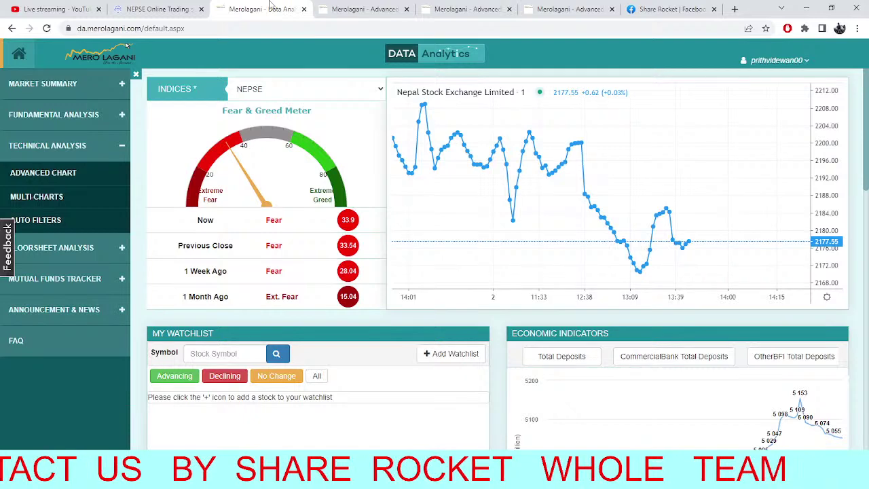
pyautogui.click(162, 9)
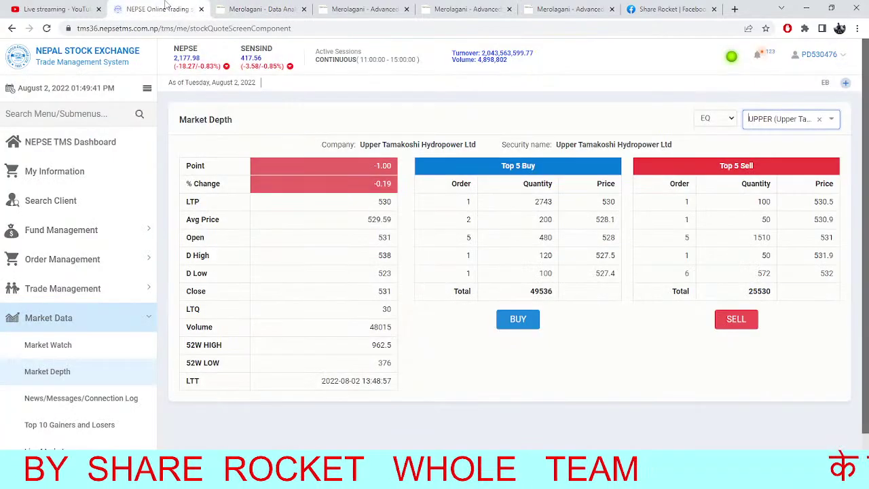
pyautogui.click(387, 9)
pyautogui.moveTo(520, 235); pyautogui.dragTo(398, 210)
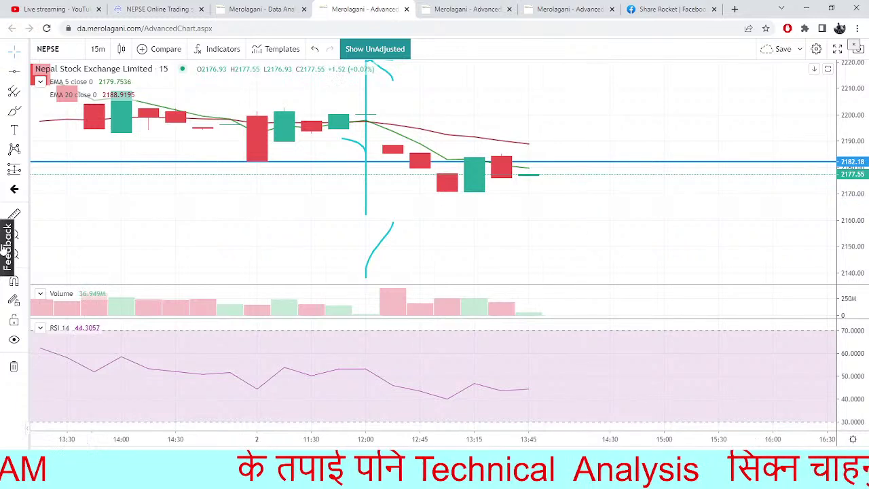
# - Place an eye icon beyond the latest candles on the 15-minute NEPSE chart, enlarge it and centre it around 14:30 near 2197
pyautogui.click(24, 189)
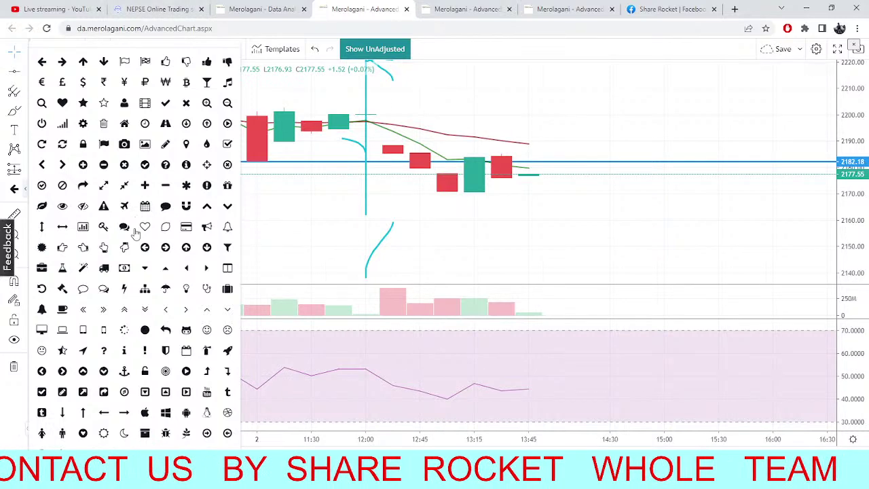
pyautogui.click(62, 205)
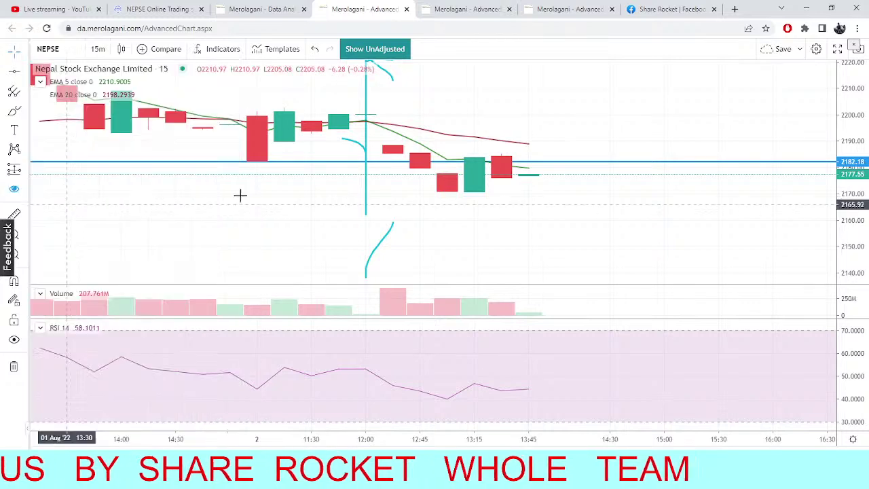
pyautogui.click(555, 117)
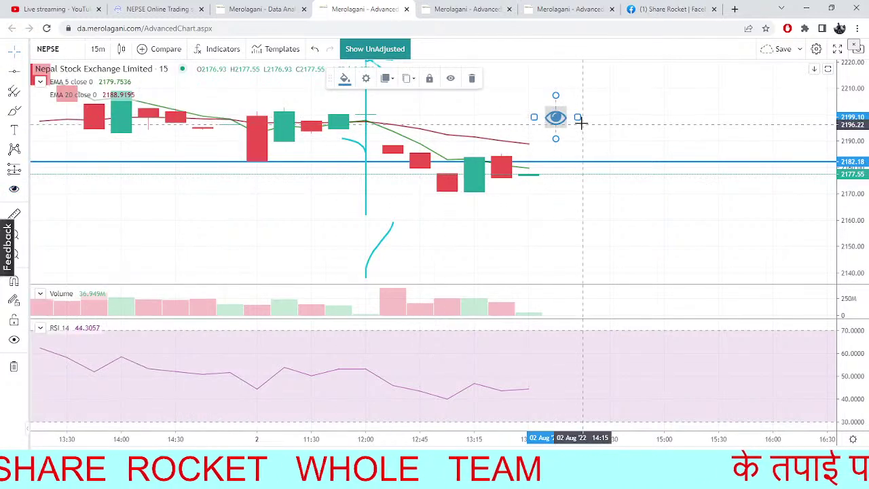
pyautogui.moveTo(577, 118); pyautogui.dragTo(631, 151)
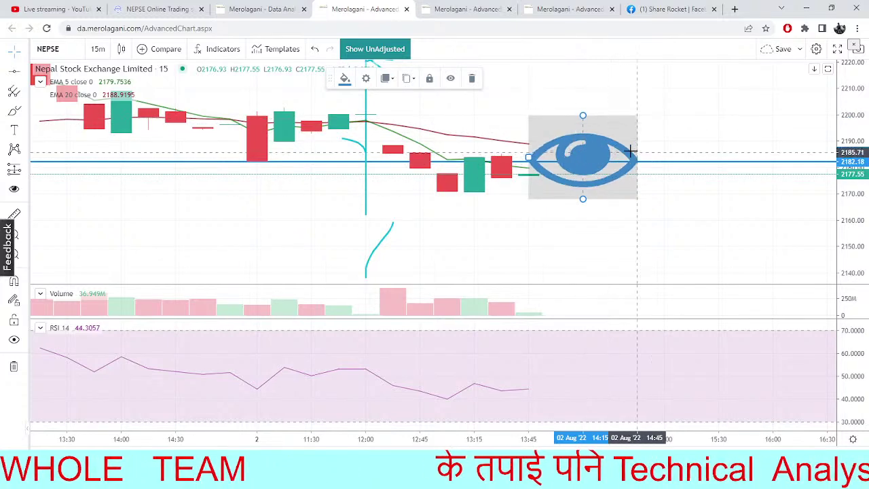
pyautogui.click(683, 144)
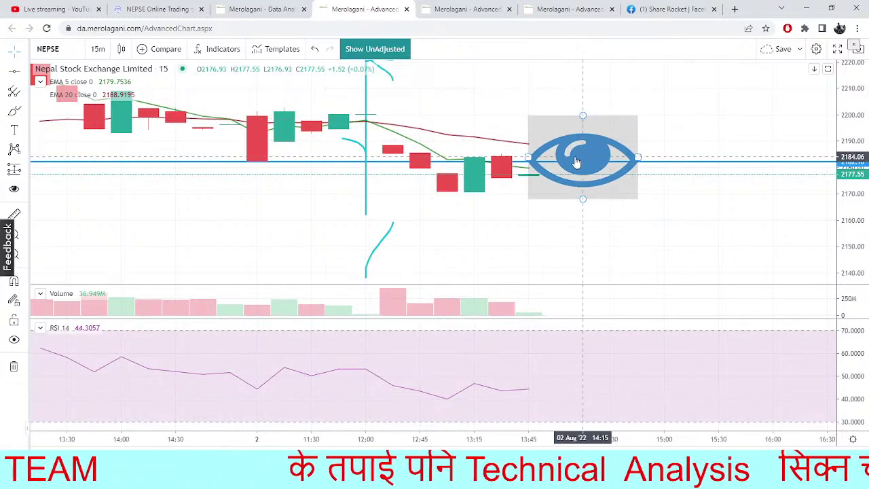
pyautogui.moveTo(576, 162)
pyautogui.mouseDown()
pyautogui.moveTo(574, 136)
pyautogui.moveTo(603, 123)
pyautogui.mouseUp()
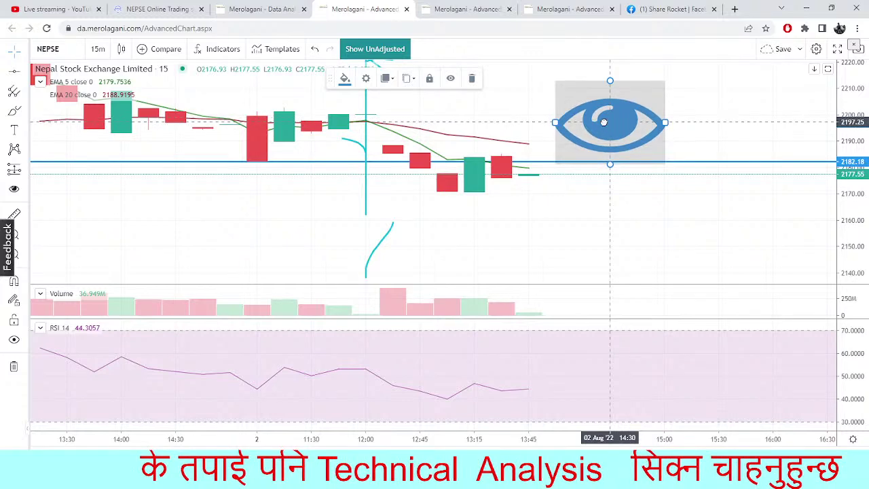
pyautogui.click(494, 102)
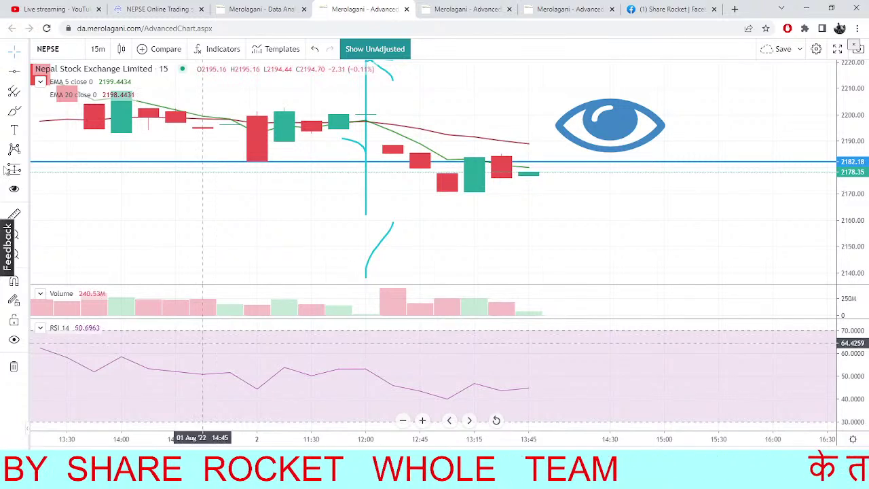
# - Check the live stream page, then compare UPPER's market depth, the dashboard's intraday NEPSE line and the 15-minute NEPSE chart
pyautogui.click(41, 10)
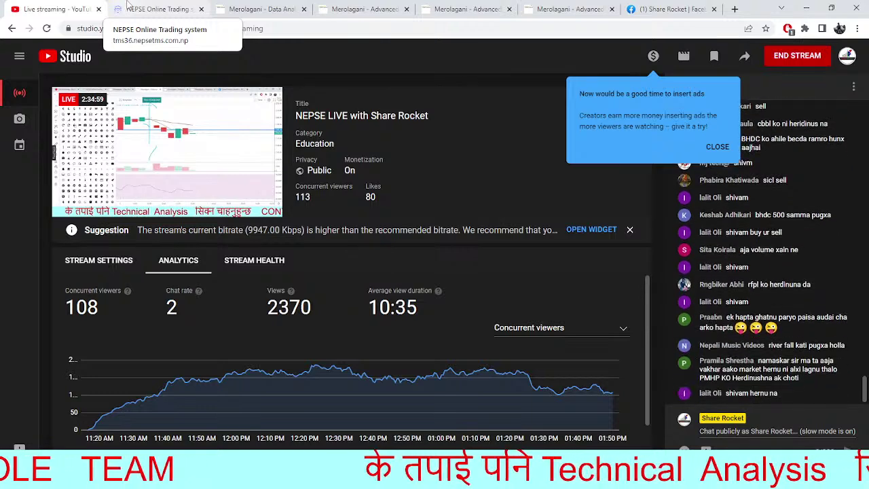
pyautogui.click(129, 7)
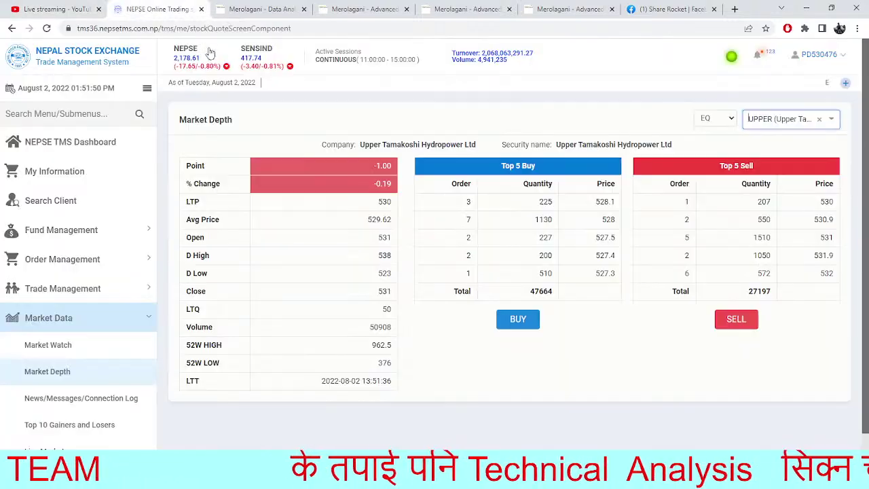
pyautogui.click(279, 7)
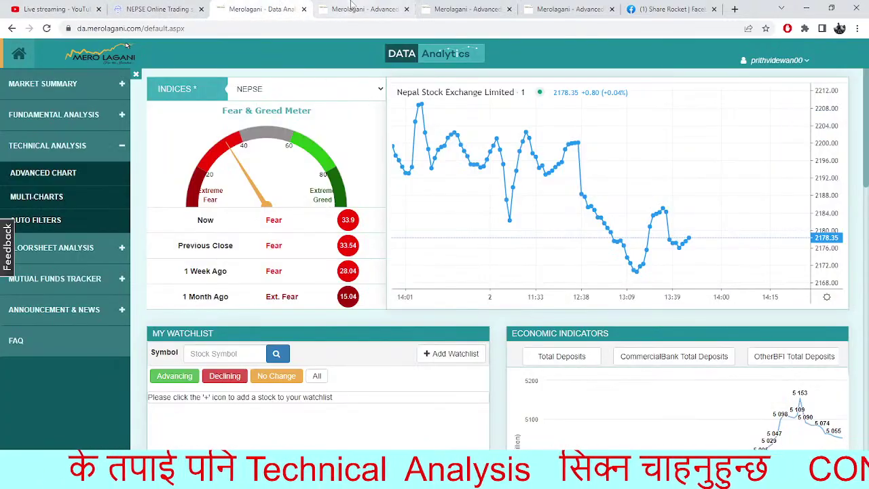
pyautogui.click(350, 9)
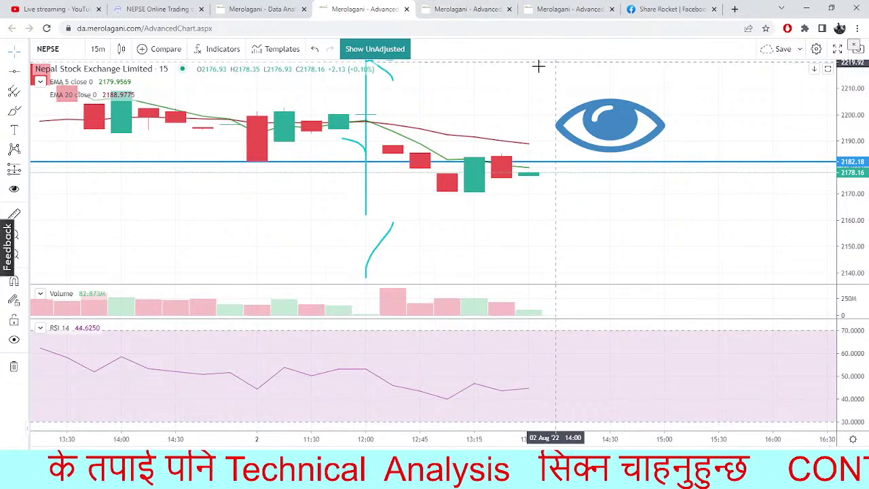
pyautogui.click(119, 5)
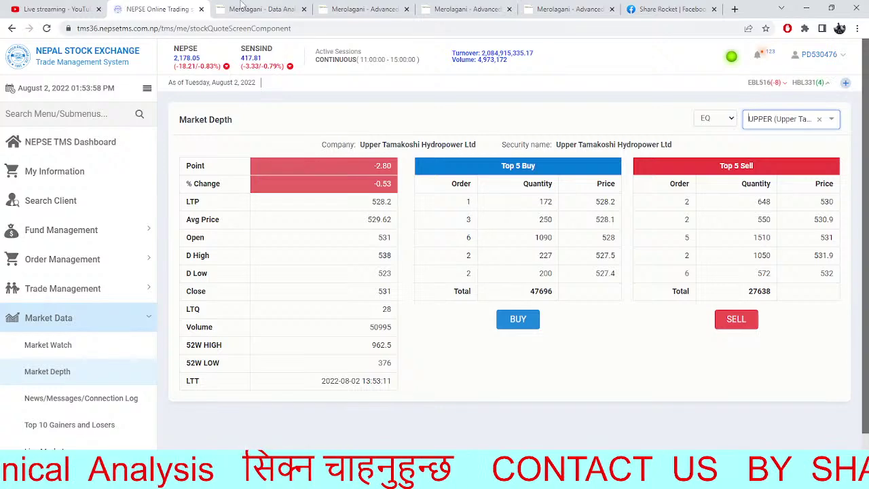
pyautogui.click(216, 7)
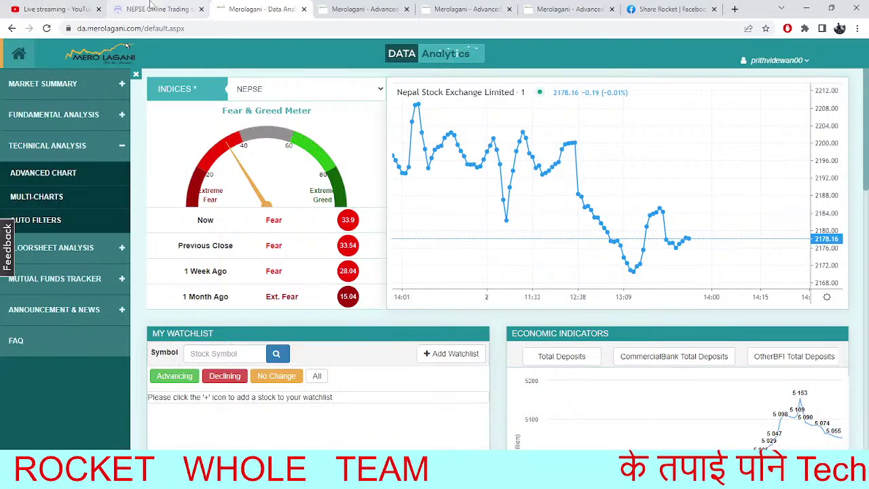
pyautogui.click(350, 9)
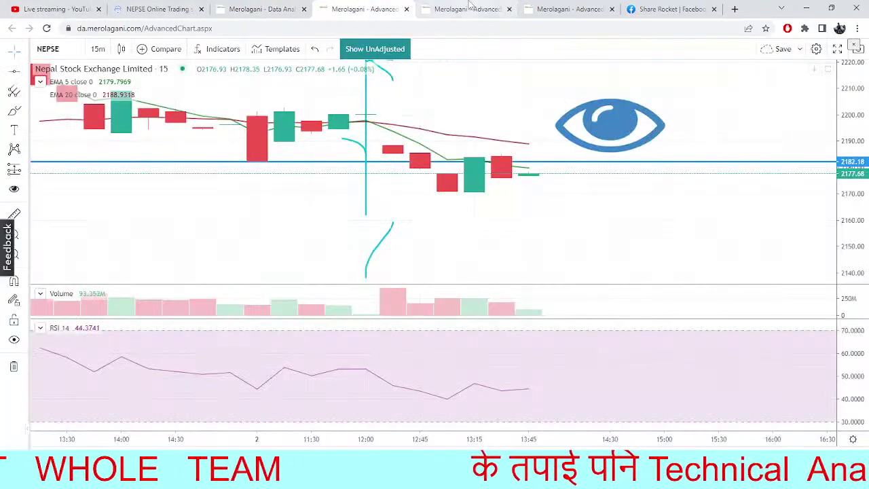
# - Load the daily chart of Green Development Bank Ltd. (GRDBL) in place of UMHL
pyautogui.click(468, 9)
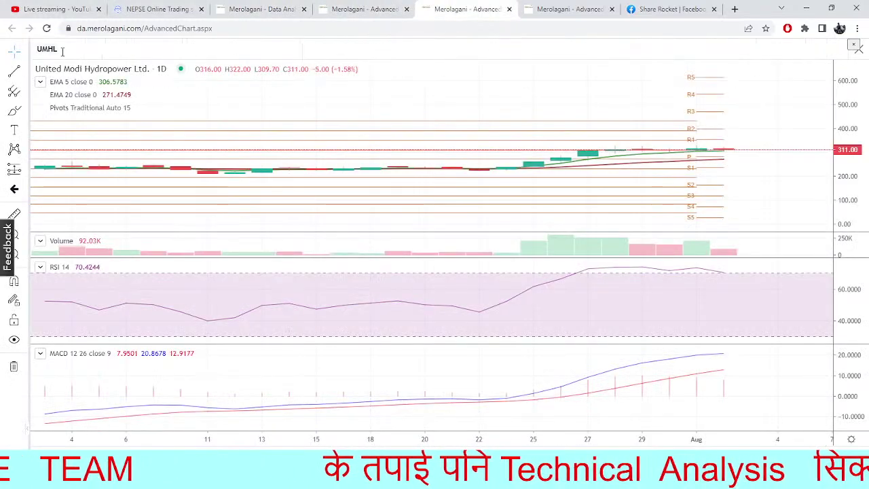
pyautogui.press('F11')
pyautogui.click(44, 12)
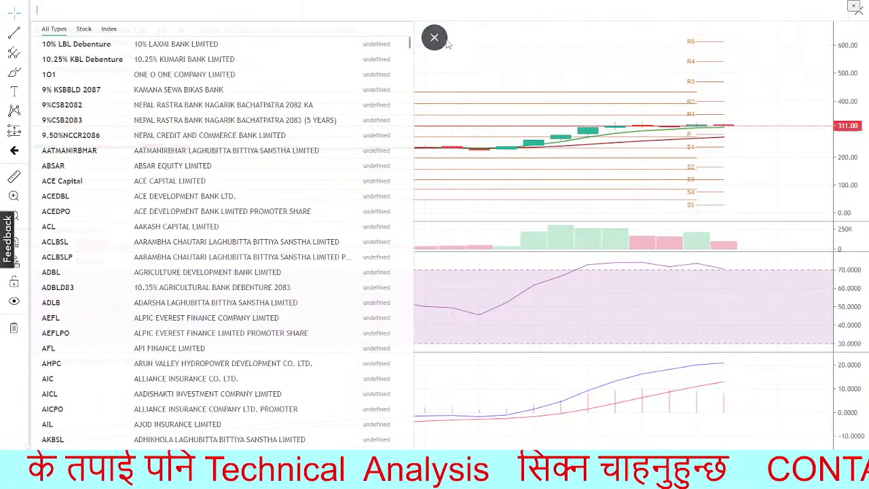
pyautogui.click(434, 37)
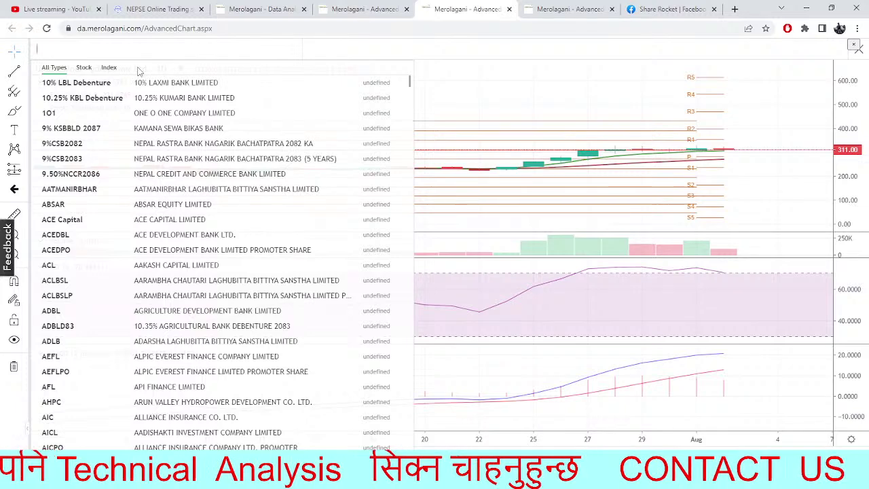
pyautogui.write('GRF')
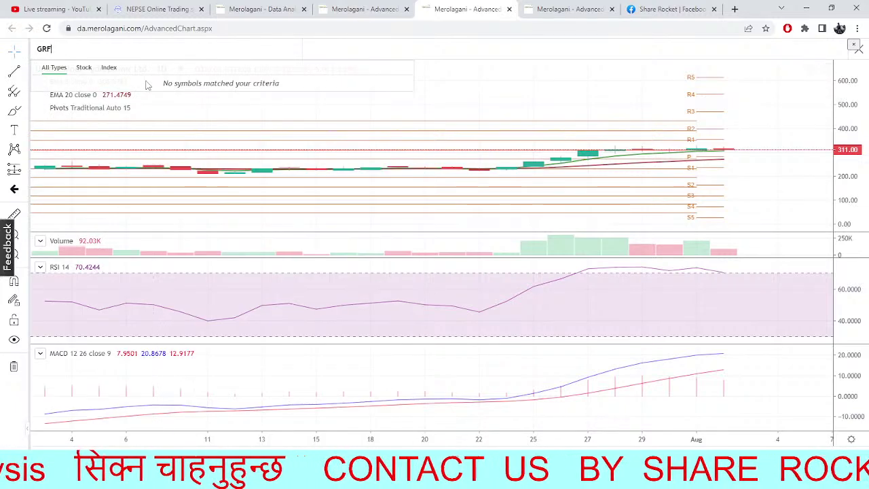
pyautogui.press('BackSpace')
pyautogui.write('FB')
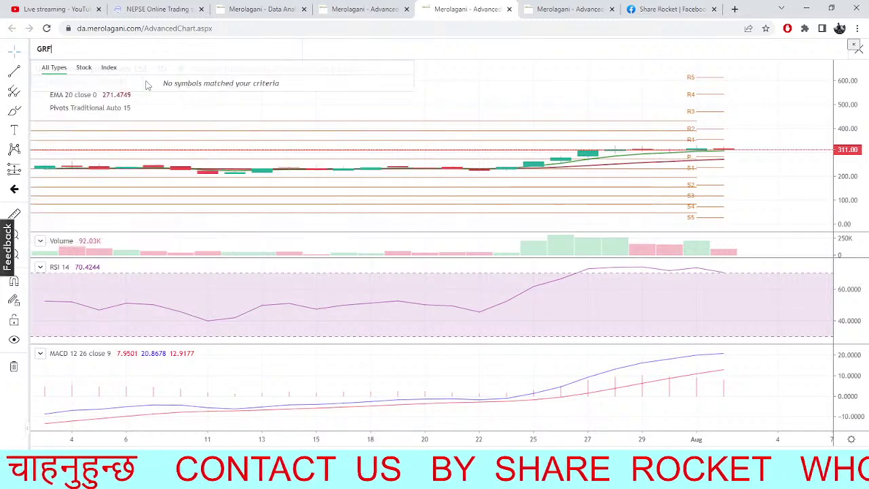
pyautogui.write('L')
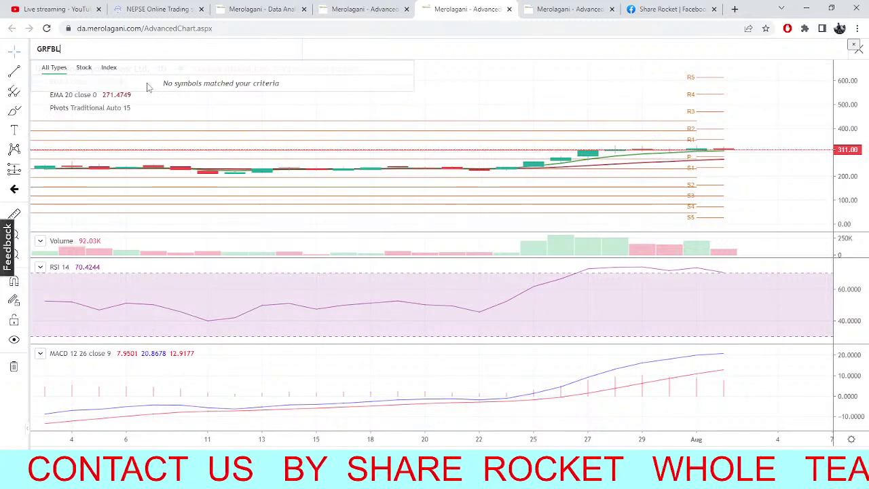
pyautogui.press('BackSpace')
pyautogui.press('BackSpace')
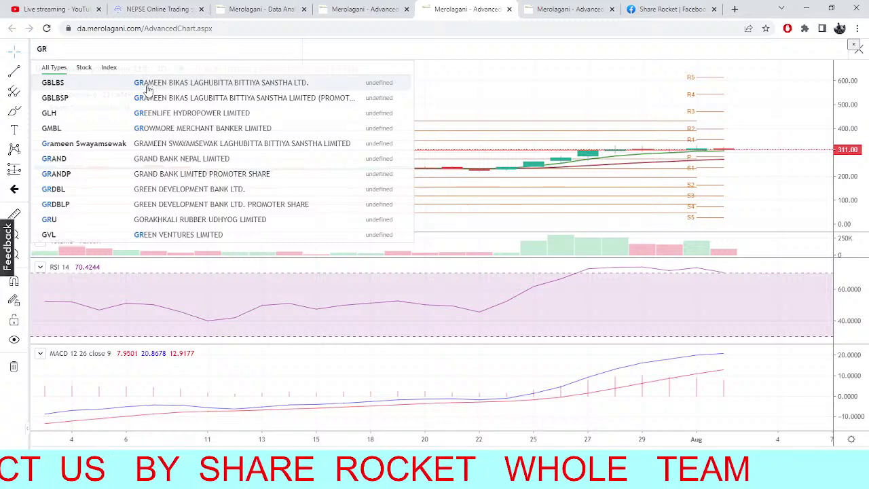
pyautogui.write('DBL')
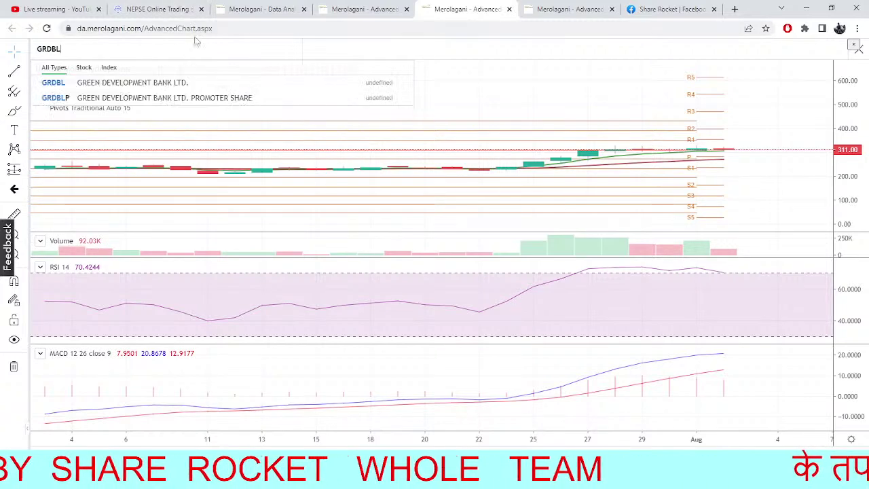
pyautogui.click(87, 82)
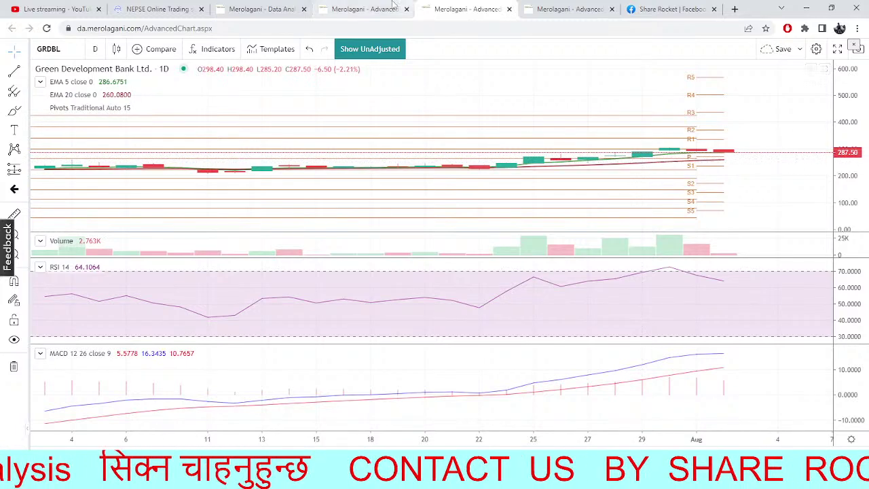
# - Recheck the 15-minute NEPSE candles, reload UPPER's market depth in the trading system and review the dashboard's intraday NEPSE line
pyautogui.click(135, 8)
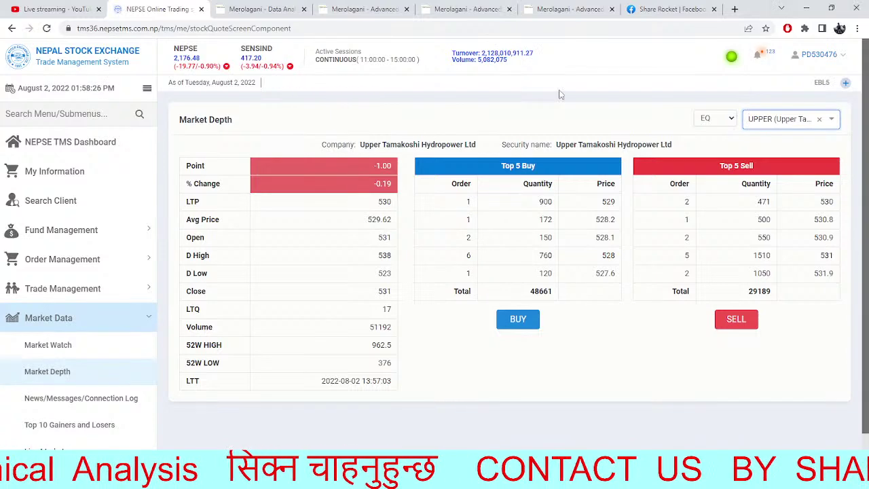
pyautogui.click(381, 4)
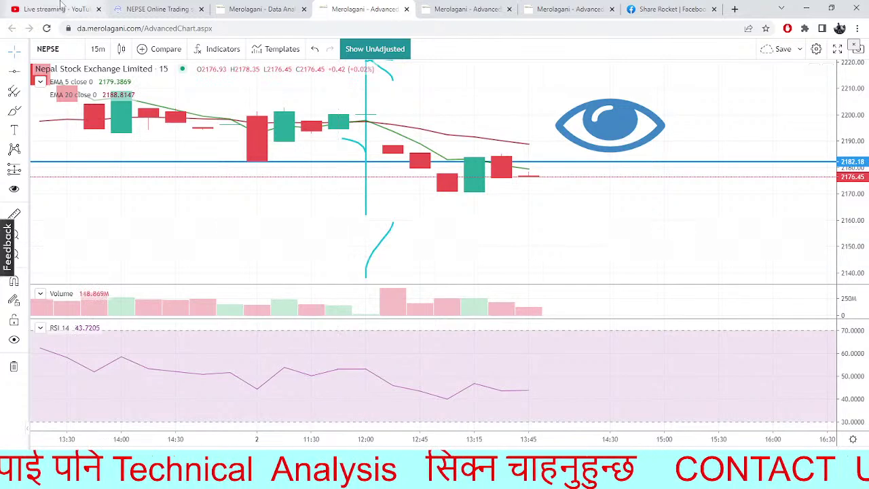
pyautogui.click(156, 9)
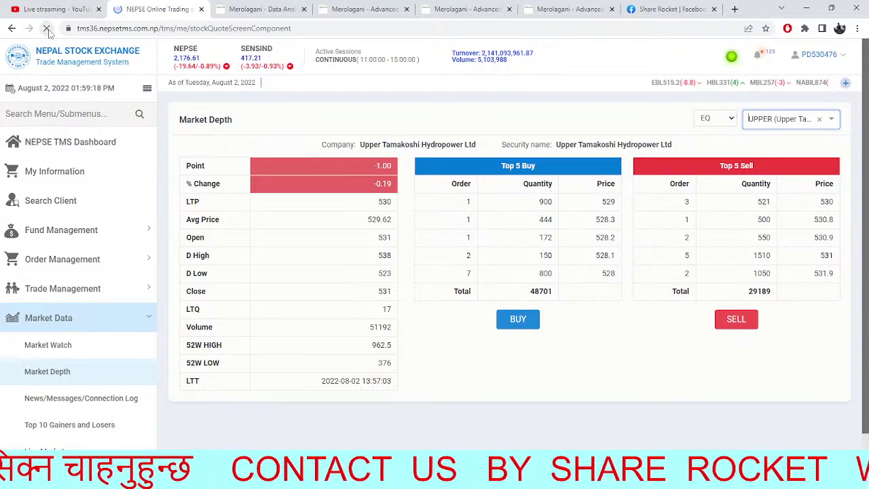
pyautogui.click(47, 30)
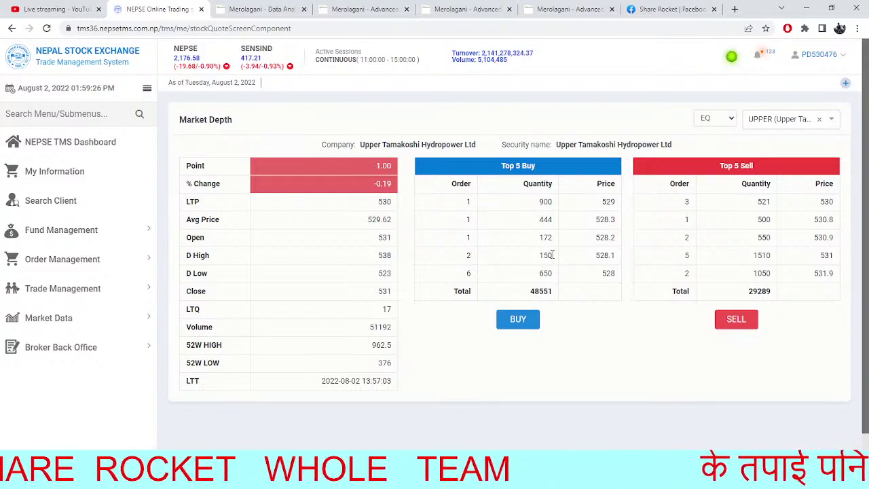
pyautogui.click(257, 8)
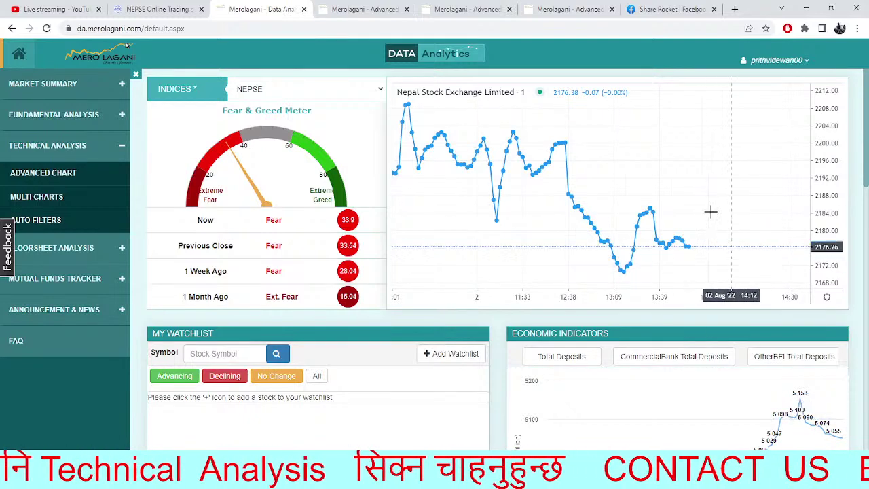
# - Switch to the Share Rocket Facebook page and read the second customer conversation in its message inbox
pyautogui.click(667, 9)
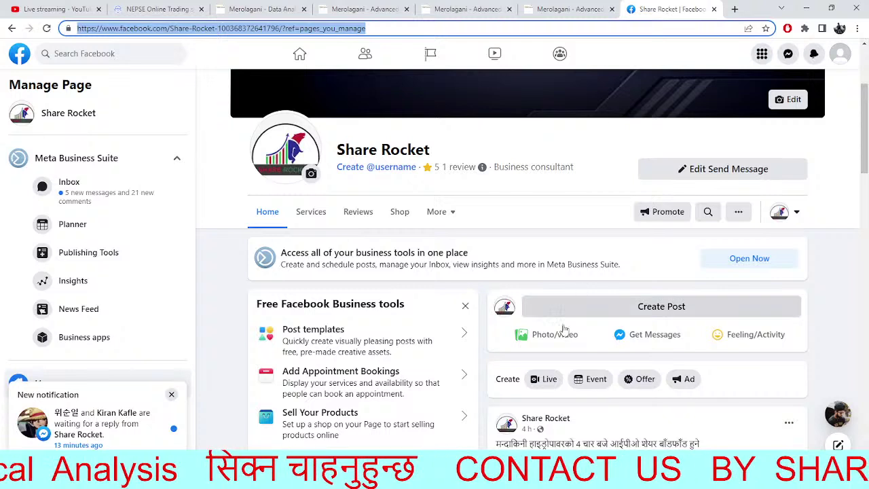
pyautogui.click(113, 198)
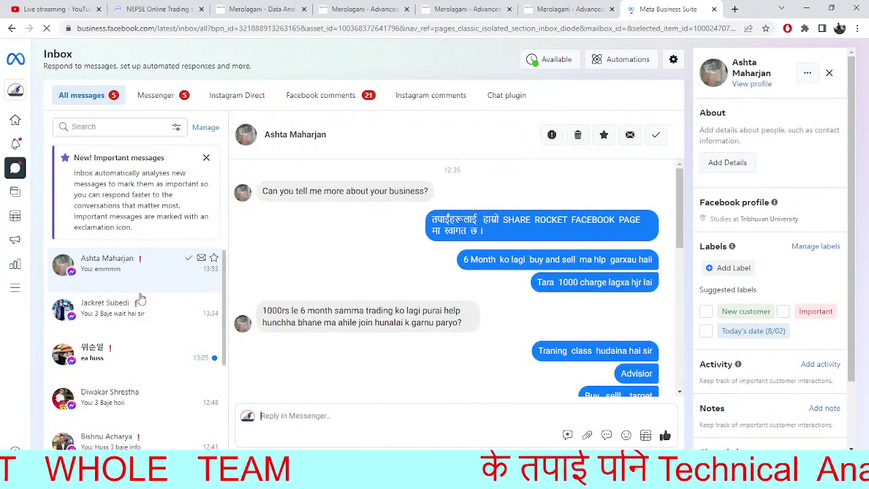
pyautogui.click(140, 298)
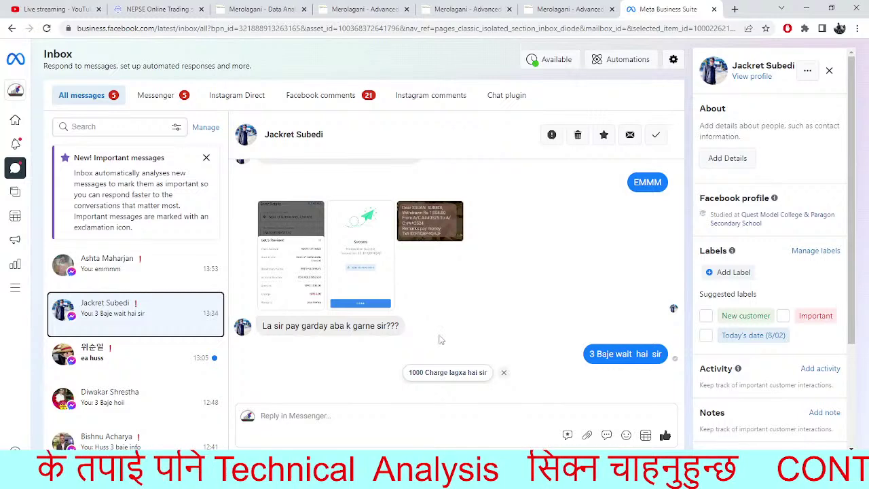
# - Return to UPPER's market depth in the trading system and examine the newest candles on the 15-minute NEPSE chart
pyautogui.click(182, 6)
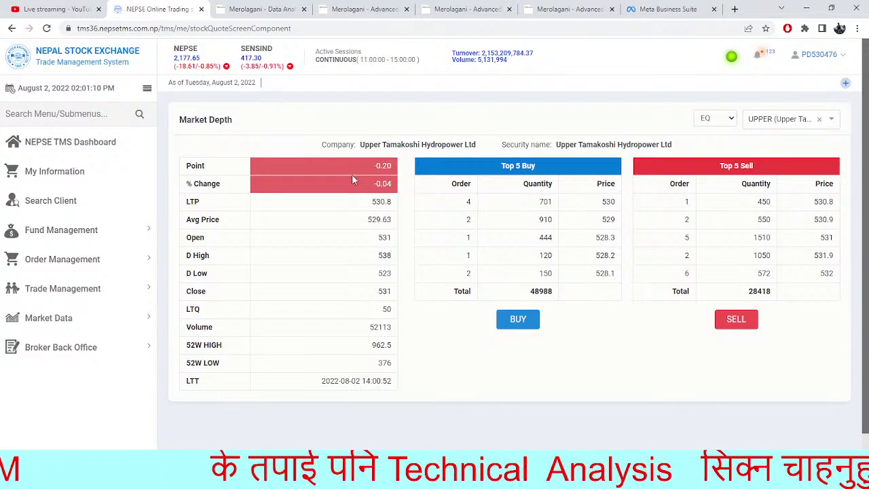
pyautogui.click(384, 5)
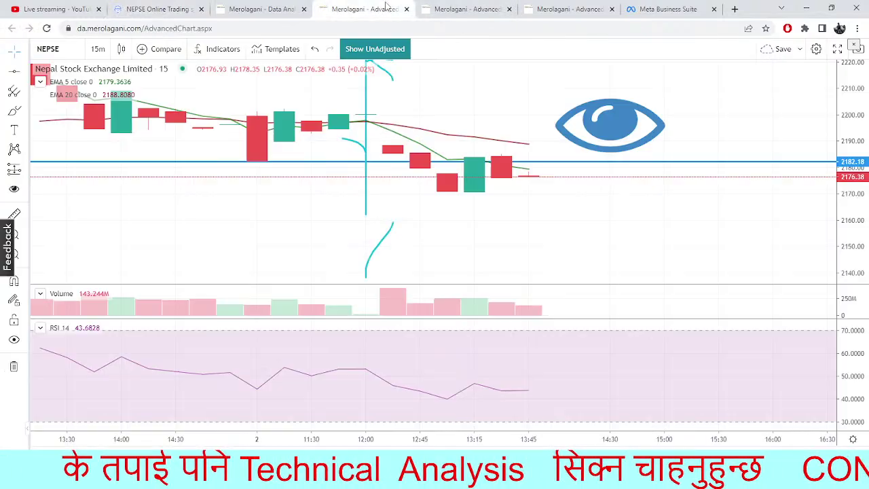
pyautogui.moveTo(405, 219); pyautogui.dragTo(385, 219)
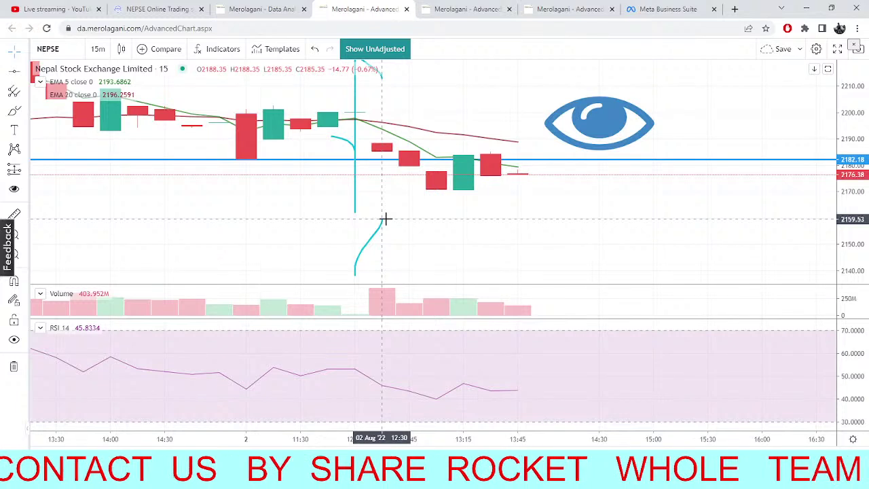
pyautogui.press('Right')
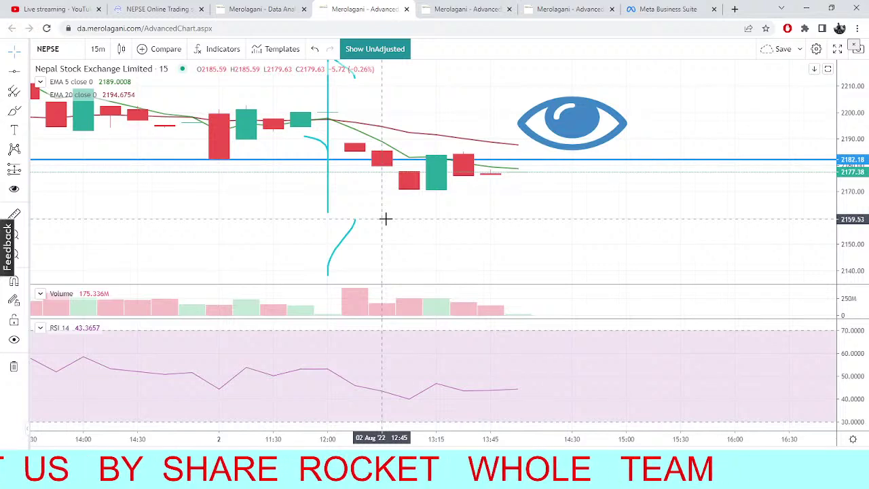
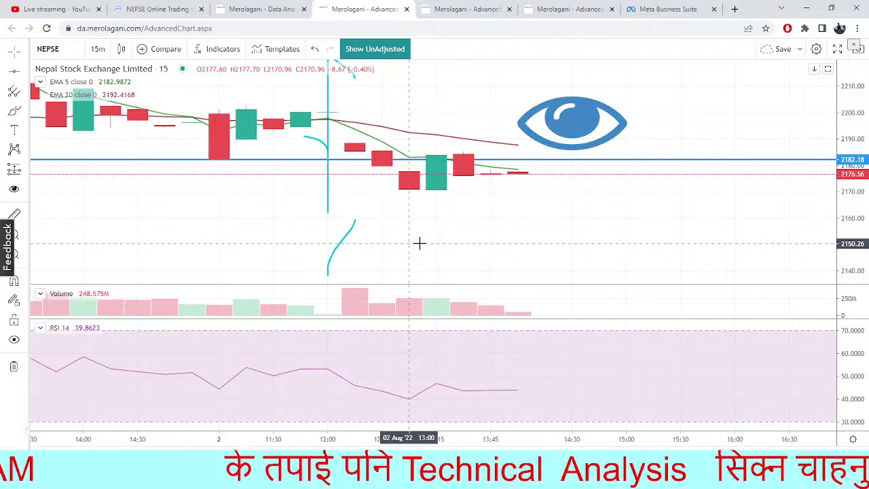
# - Reload UPPER's market depth in the trading system, then review the 15-minute NEPSE candles and the dashboard's intraday NEPSE line
pyautogui.click(147, 7)
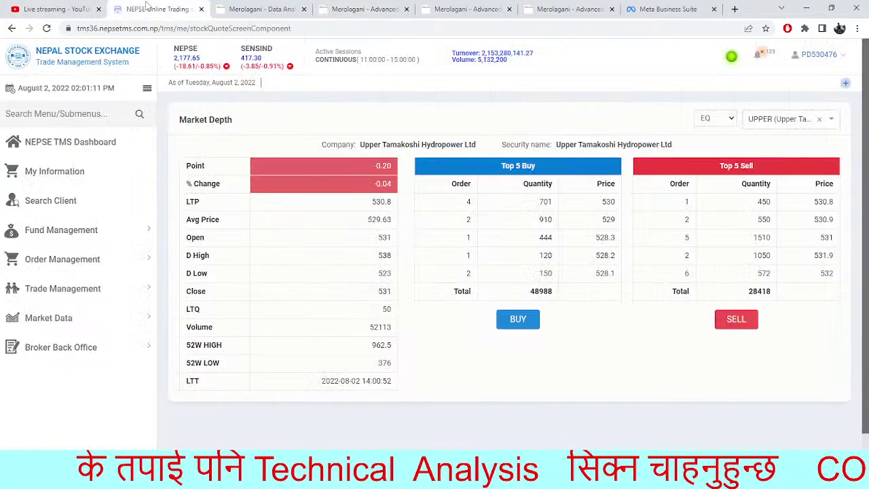
pyautogui.click(46, 29)
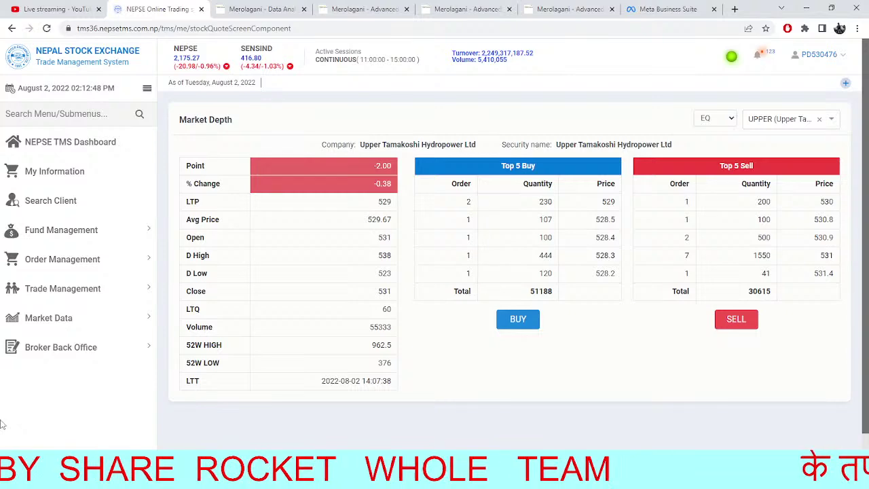
pyautogui.click(363, 9)
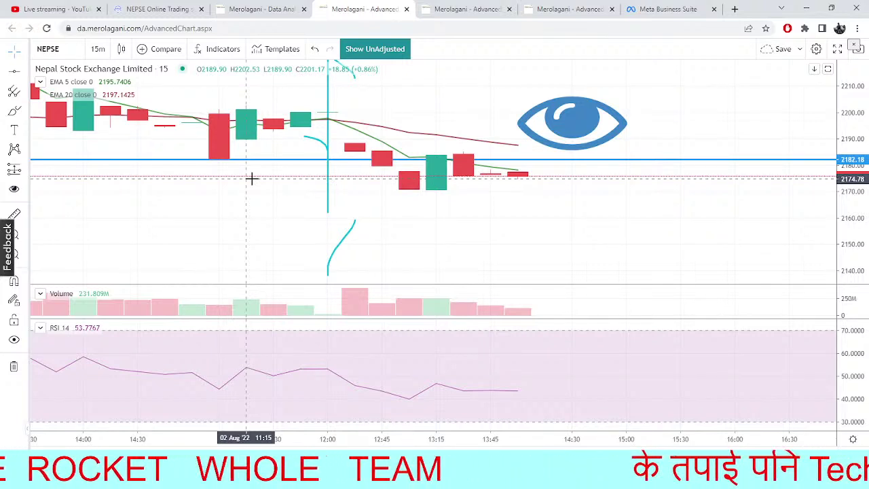
pyautogui.click(268, 9)
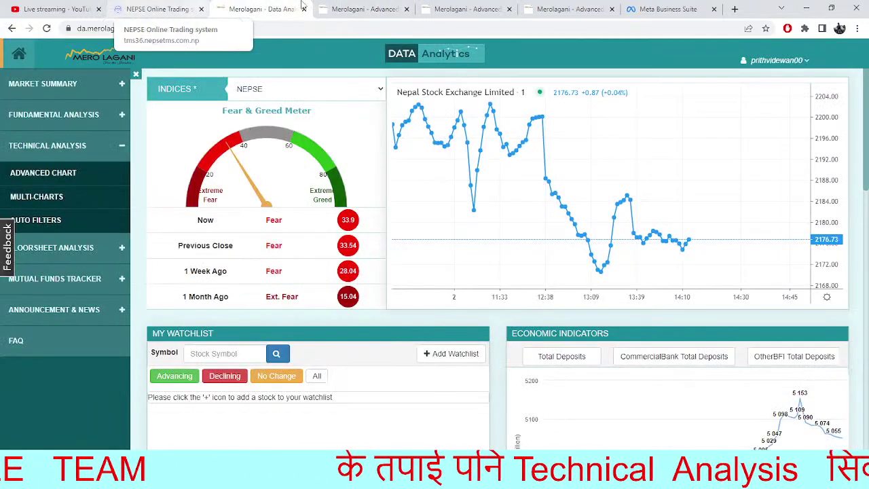
pyautogui.click(364, 9)
# - Load the daily chart of United IDI Mardi RB Hydropower Limited (UMRH) in place of GRDBL
pyautogui.click(441, 8)
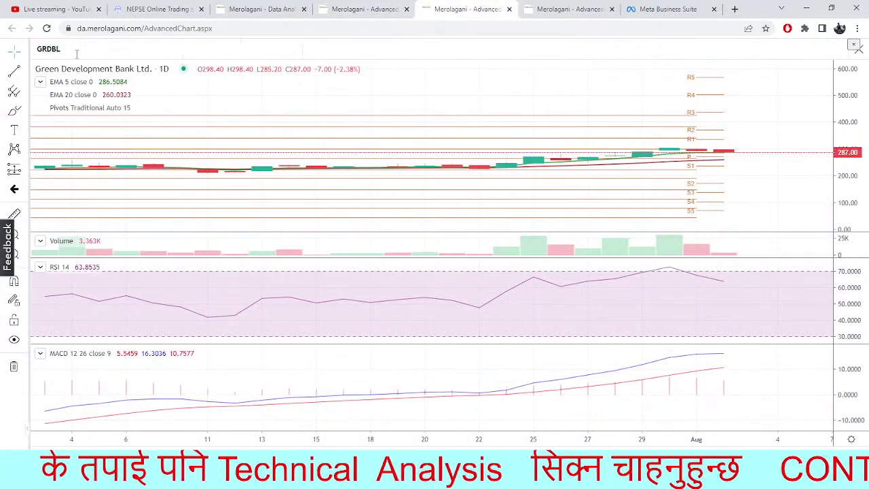
pyautogui.click(76, 52)
pyautogui.write('UMRH')
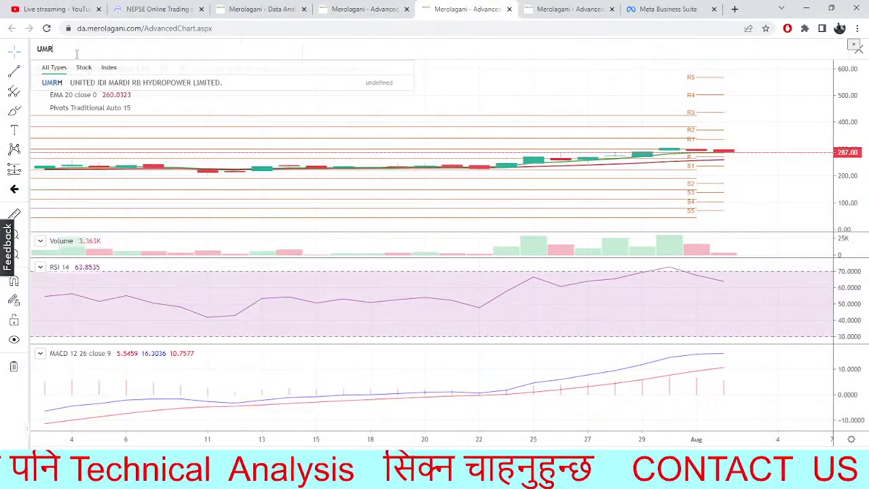
pyautogui.click(100, 87)
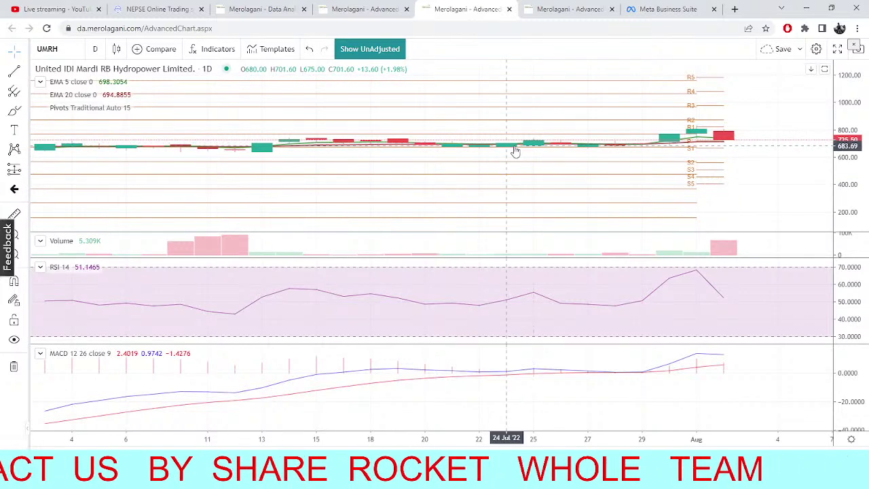
# - Check the newest 15-minute NEPSE candles and refresh UPPER's market depth in the trading system
pyautogui.click(112, 8)
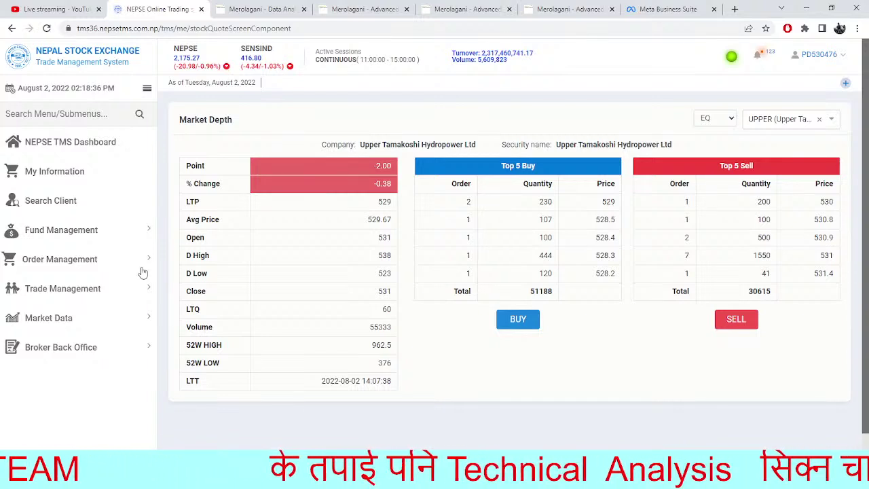
pyautogui.click(360, 8)
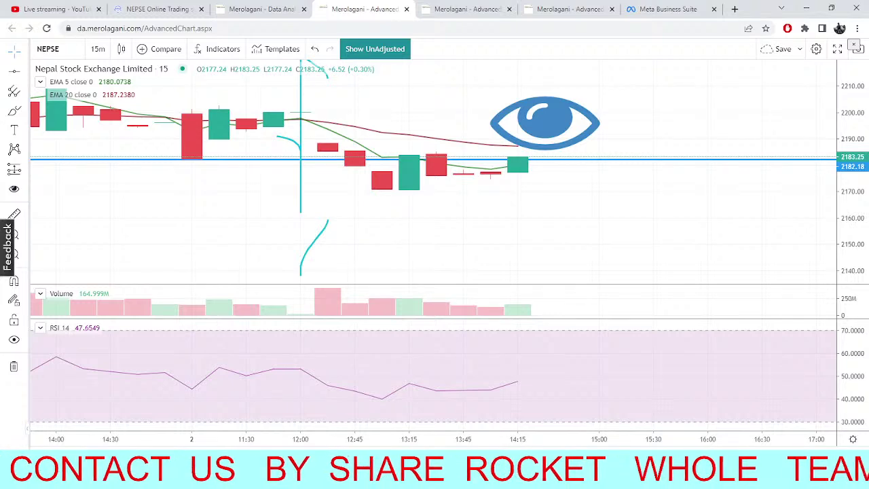
pyautogui.click(139, 9)
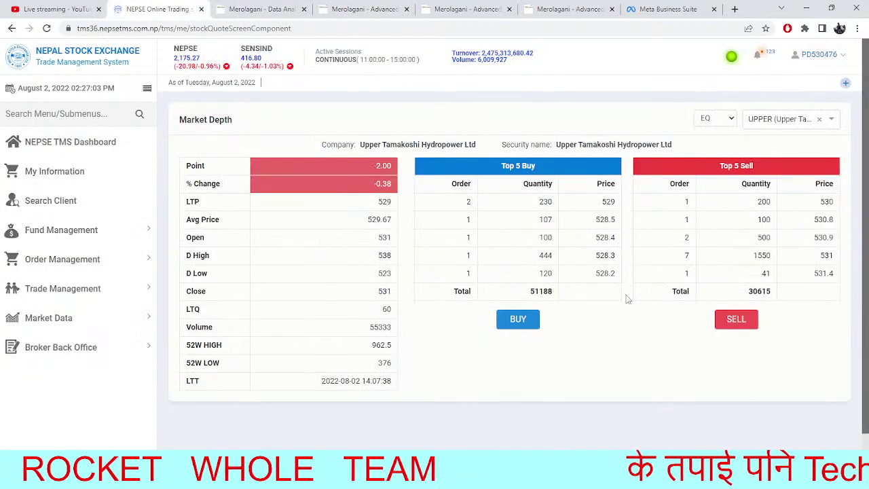
pyautogui.click(47, 27)
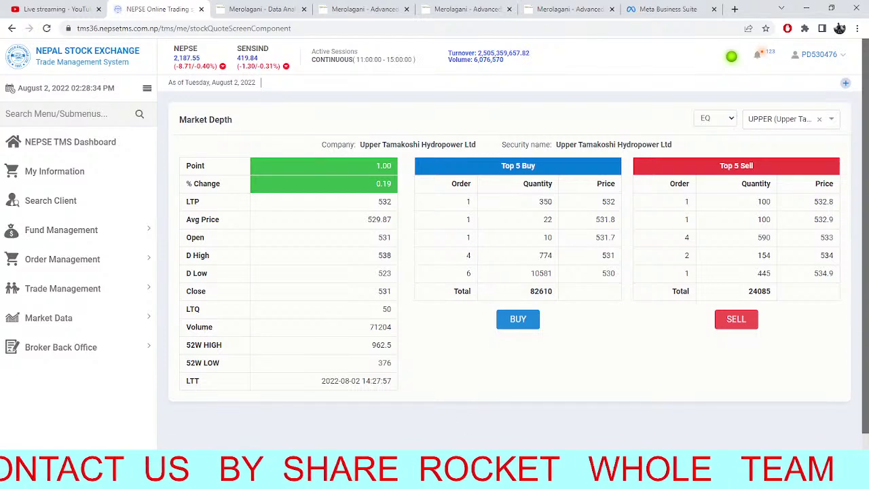
# - Examine the dashboard's intraday NEPSE line and the latest candles around the marked level on the 15-minute NEPSE chart
pyautogui.click(283, 8)
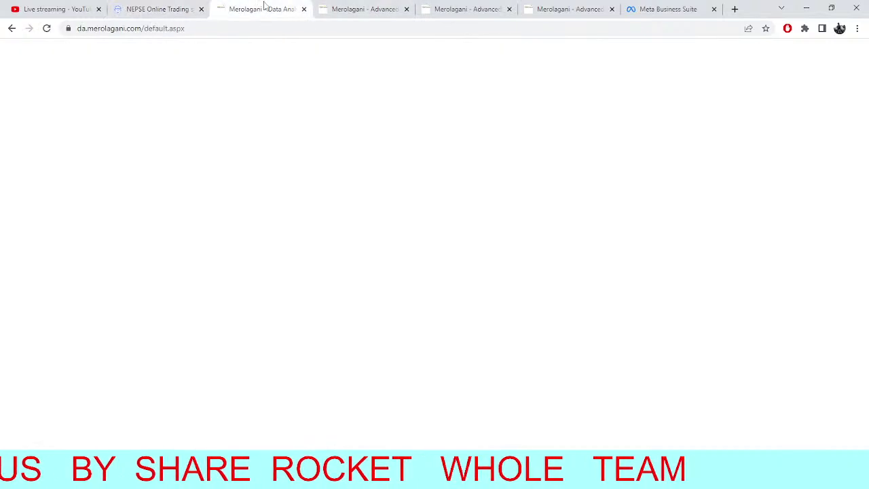
pyautogui.moveTo(578, 189); pyautogui.dragTo(577, 191)
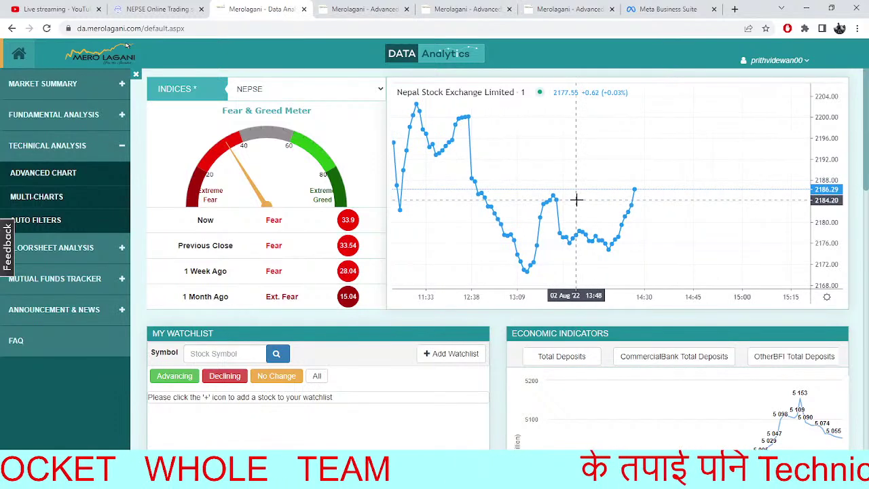
pyautogui.click(367, 8)
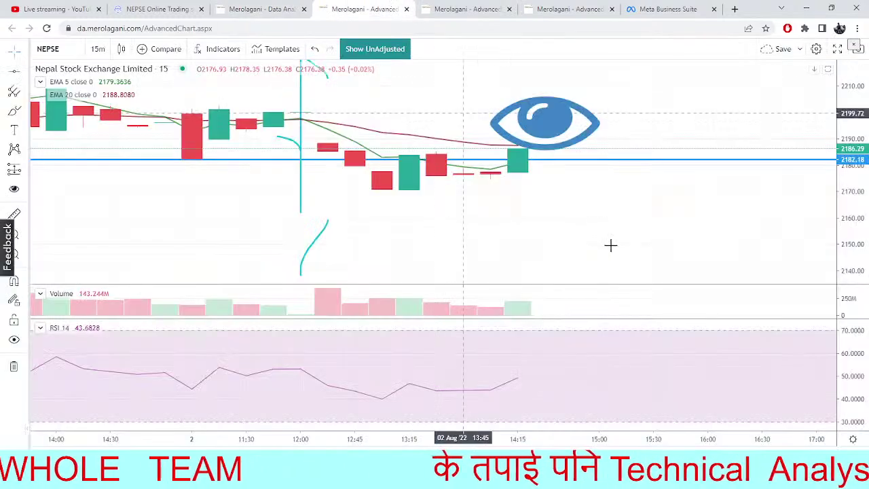
pyautogui.moveTo(593, 248); pyautogui.dragTo(595, 272)
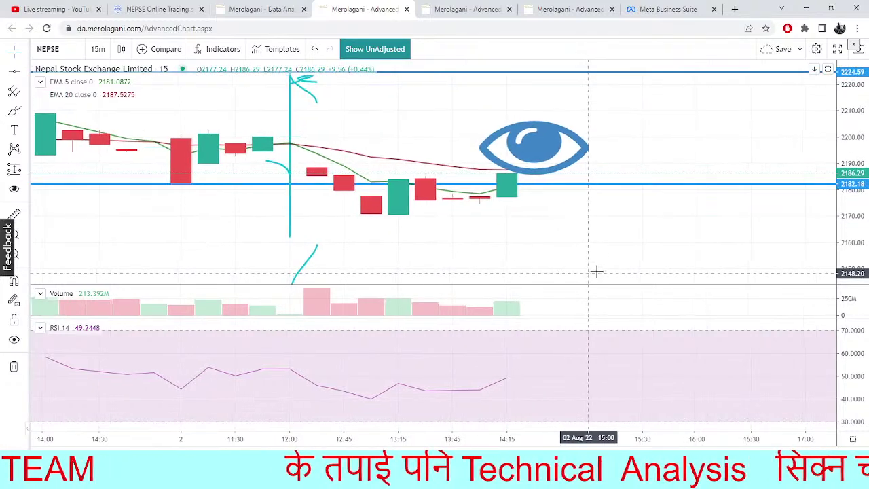
pyautogui.moveTo(607, 132); pyautogui.dragTo(656, 118)
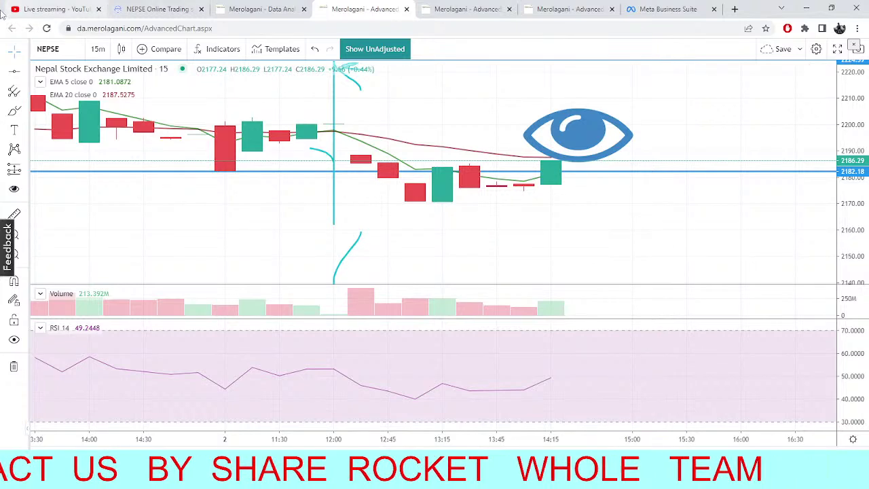
# - Switch to the trading system and clear UPPER from the market depth's security selection
pyautogui.click(147, 6)
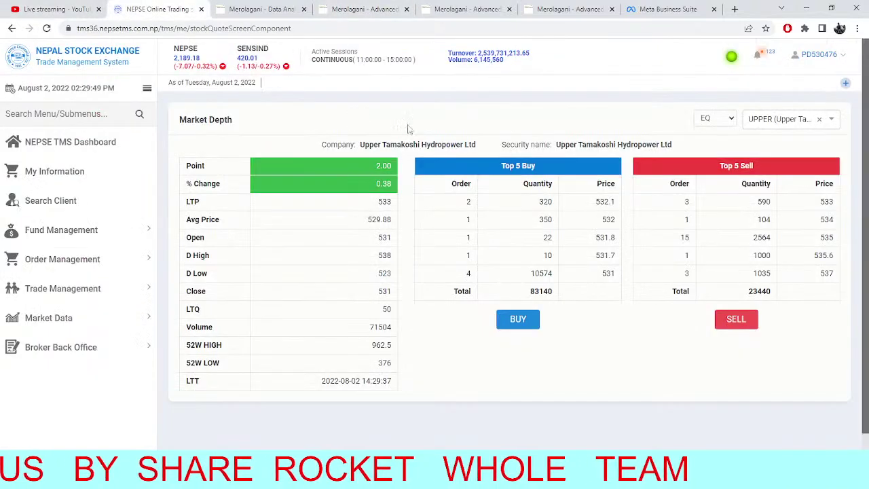
pyautogui.click(820, 121)
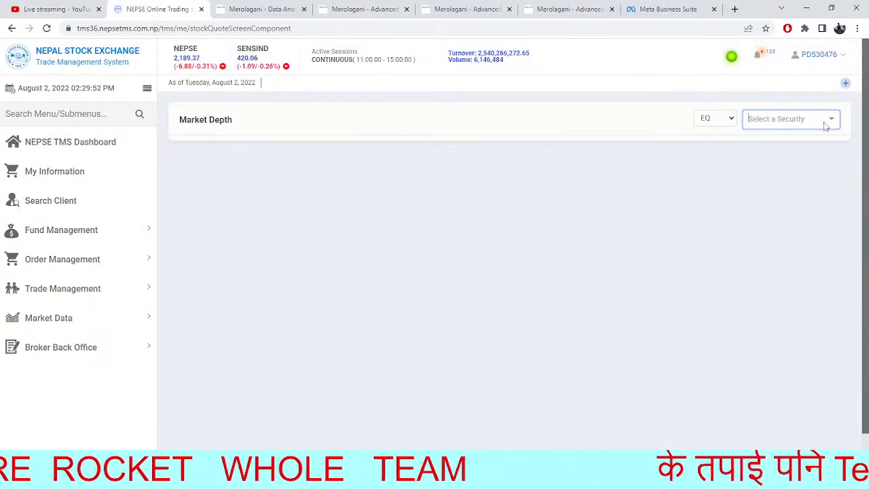
pyautogui.write('forfi')
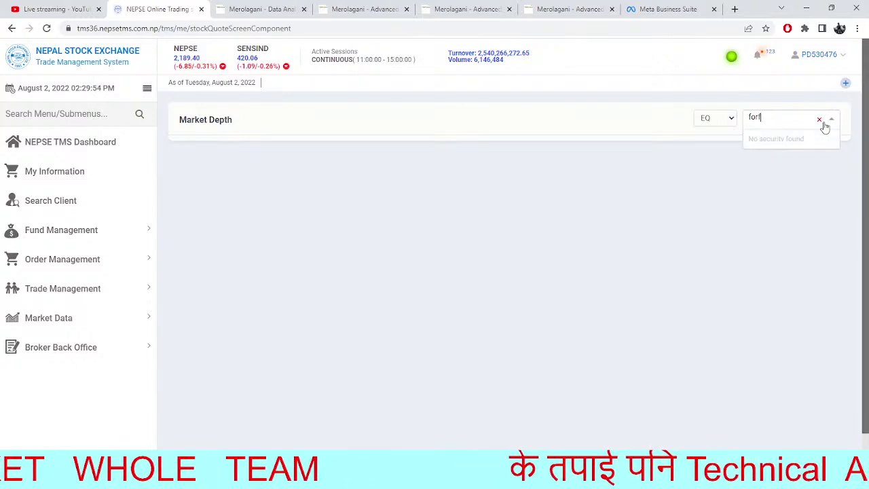
pyautogui.press('BackSpace')
pyautogui.press('BackSpace')
pyautogui.press('BackSpace')
pyautogui.press('BackSpace')
pyautogui.press('BackSpace')
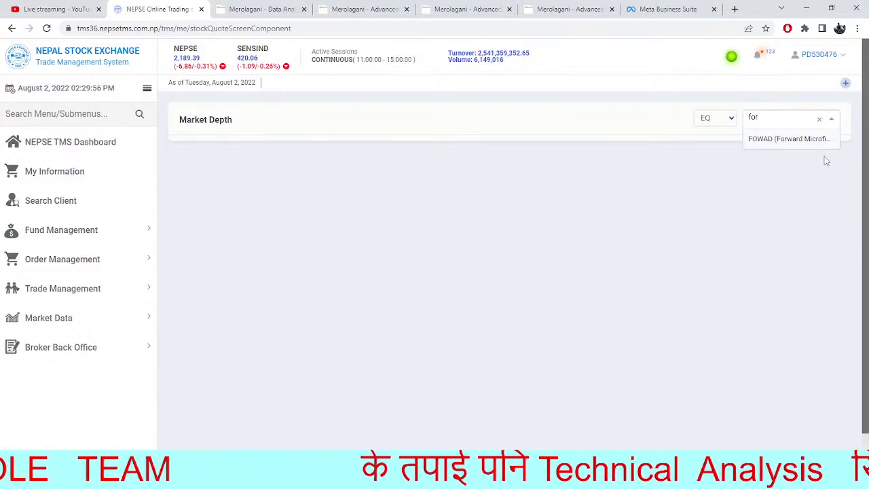
pyautogui.write('f')
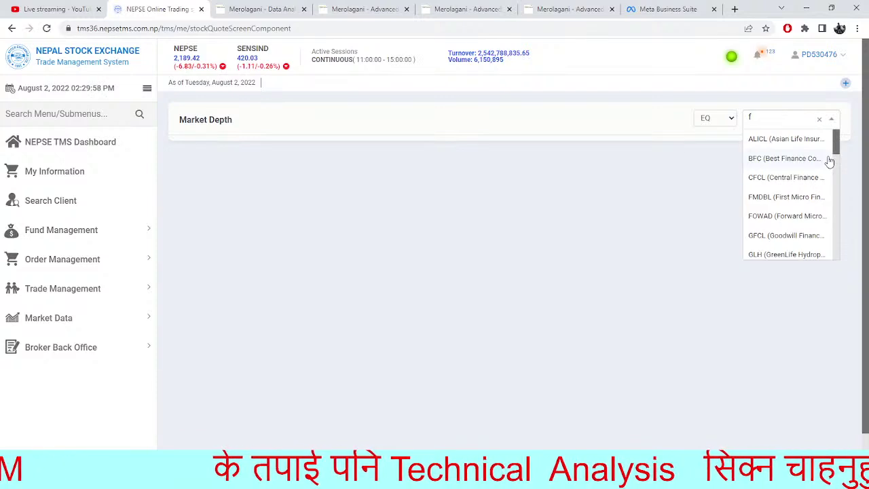
pyautogui.press('BackSpace')
# - Show the market depth of Dordi Khola Jal Bidyut (DORDI) and check the dashboard's intraday NEPSE line
pyautogui.write('dordi')
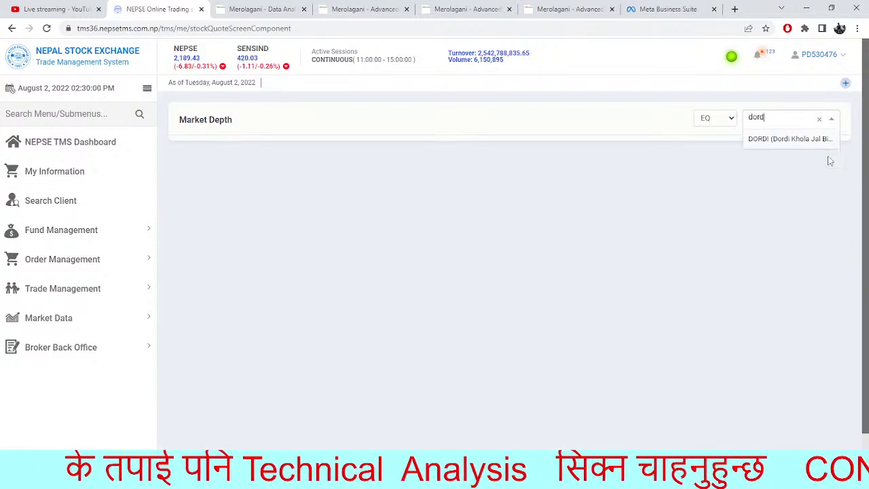
pyautogui.click(814, 140)
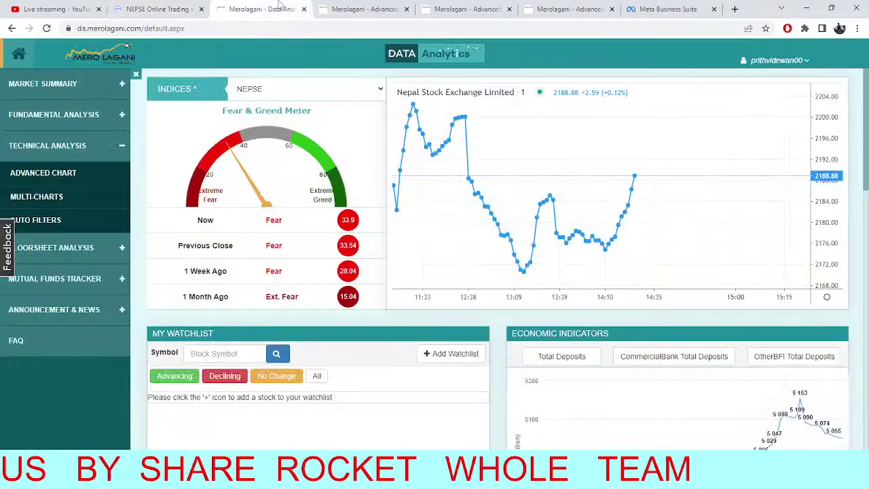
pyautogui.click(278, 10)
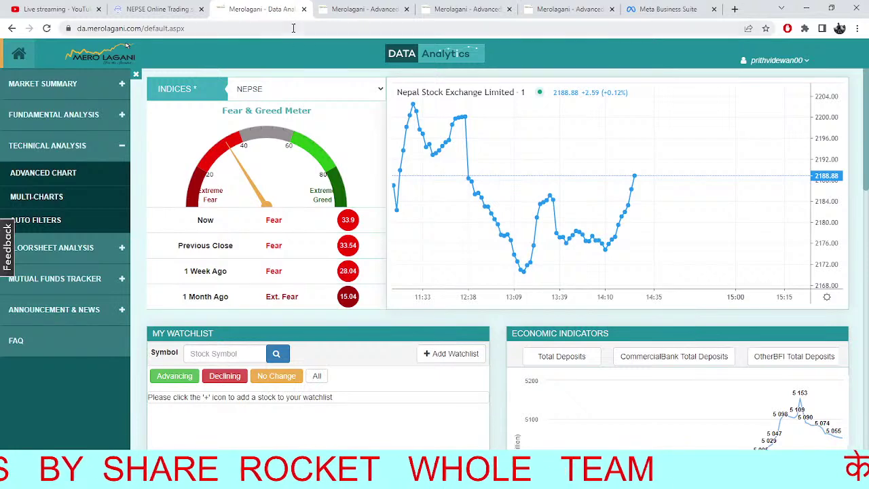
# - Return to the trading system and replace DORDI with Shivam Cements (SHIVM) in the market depth
pyautogui.click(181, 8)
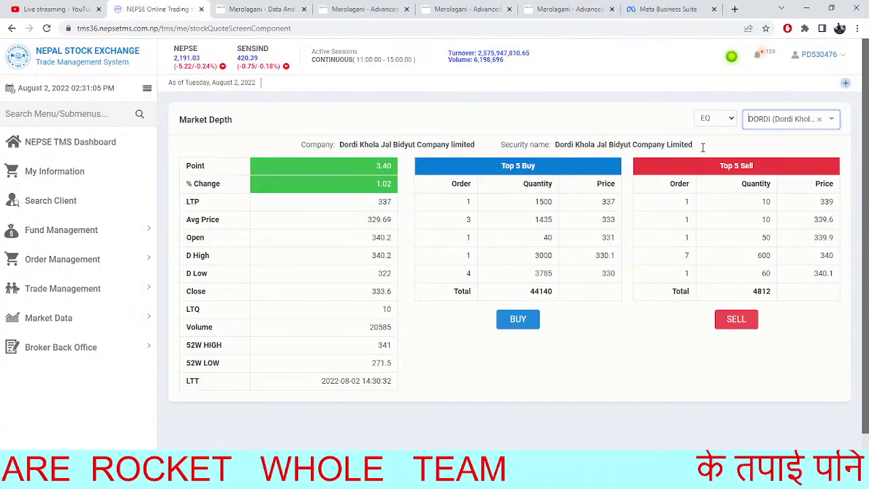
pyautogui.click(819, 121)
pyautogui.write('s')
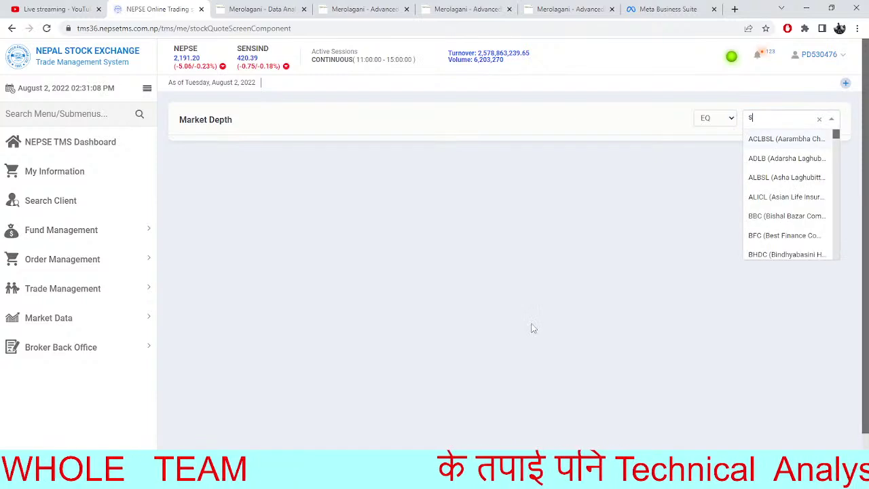
pyautogui.write('hiva')
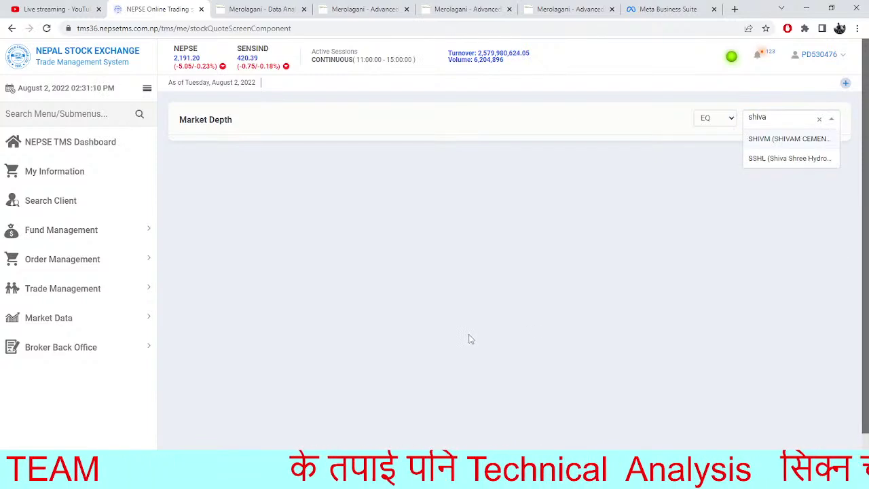
pyautogui.click(784, 143)
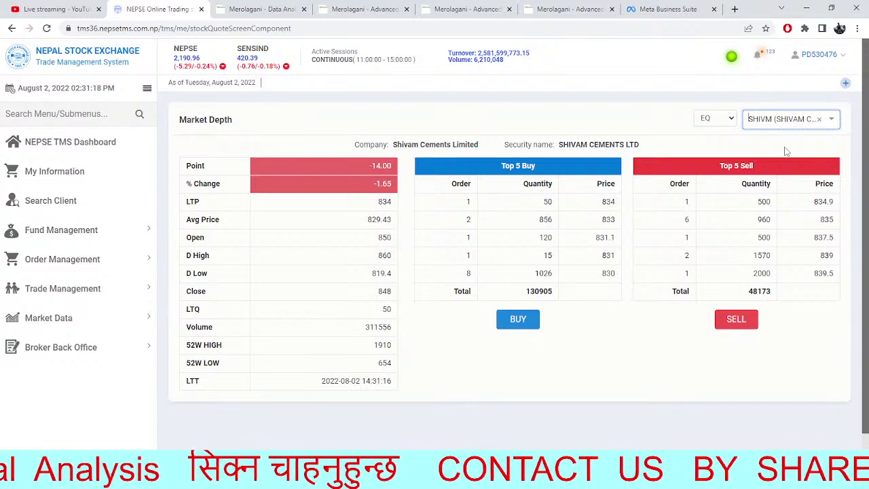
# - Review the 15-minute NEPSE candles and UMRH's daily chart, ending on the NEPSE chart
pyautogui.click(330, 6)
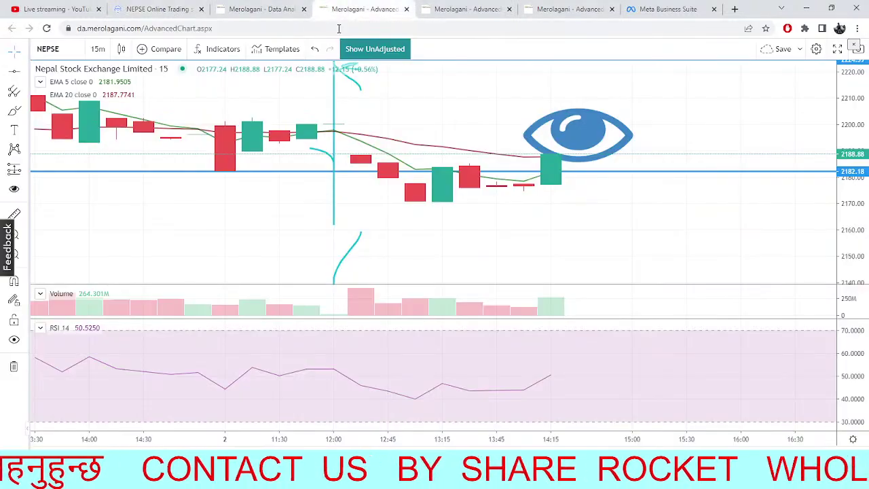
pyautogui.moveTo(668, 247)
pyautogui.mouseDown()
pyautogui.moveTo(768, 254)
pyautogui.moveTo(682, 254)
pyautogui.mouseUp()
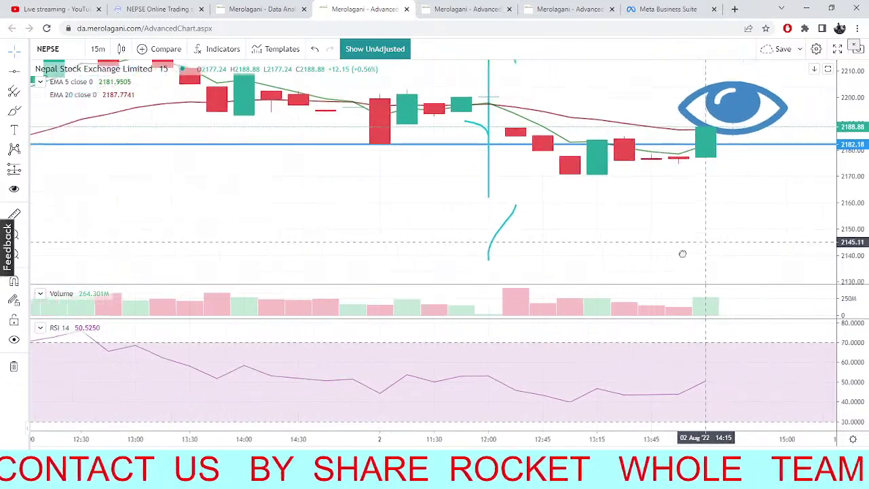
pyautogui.click(465, 8)
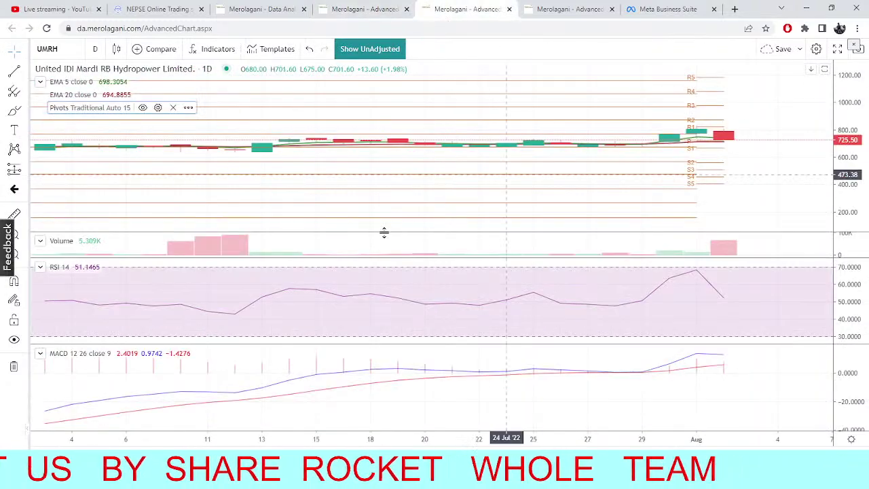
pyautogui.click(551, 11)
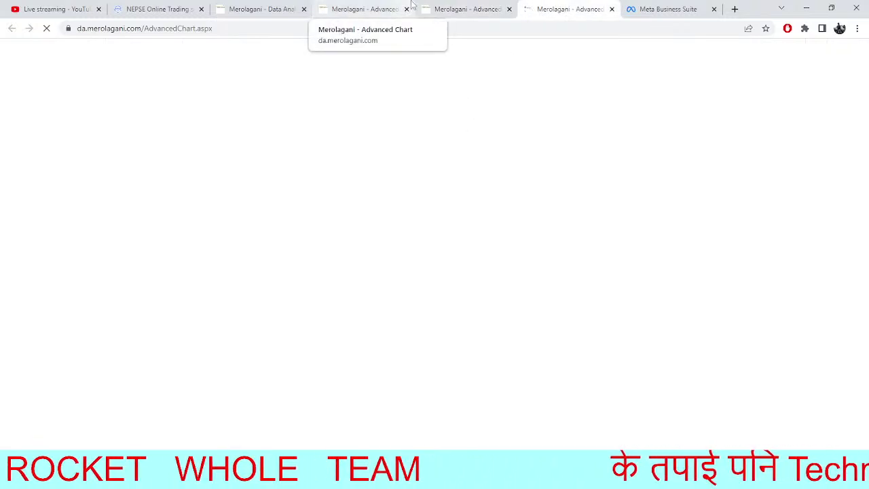
pyautogui.click(461, 8)
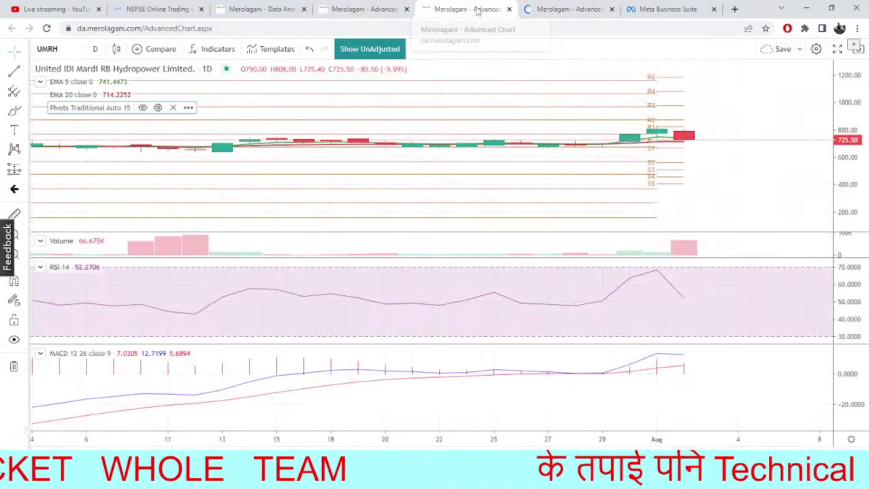
pyautogui.click(353, 7)
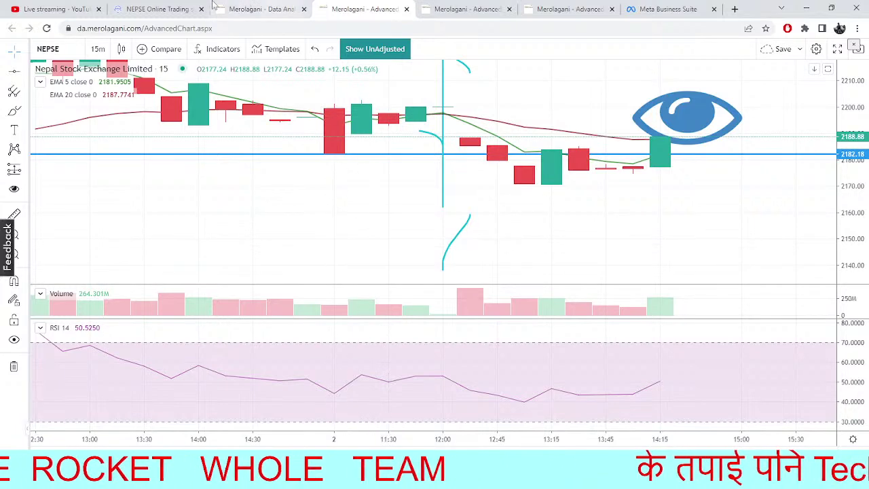
# - Check Shivam Cements' market depth and the dashboard's intraday NEPSE line, ending on the 15-minute NEPSE chart
pyautogui.click(156, 8)
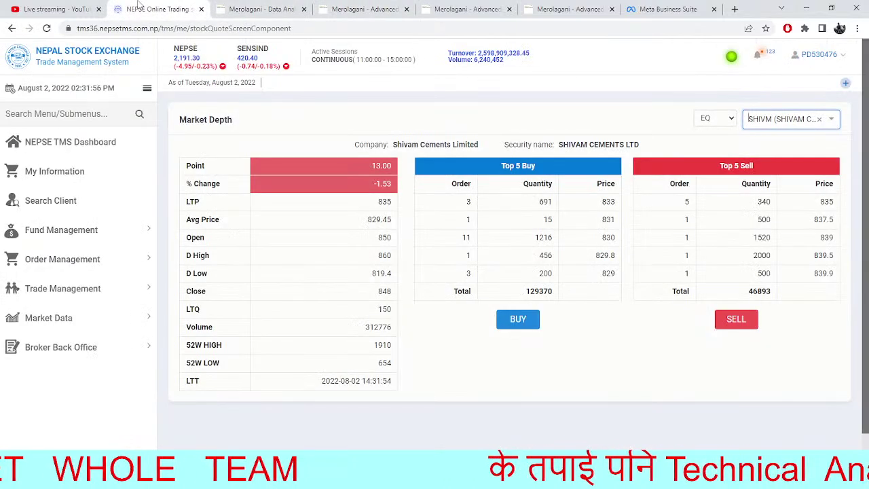
pyautogui.click(268, 10)
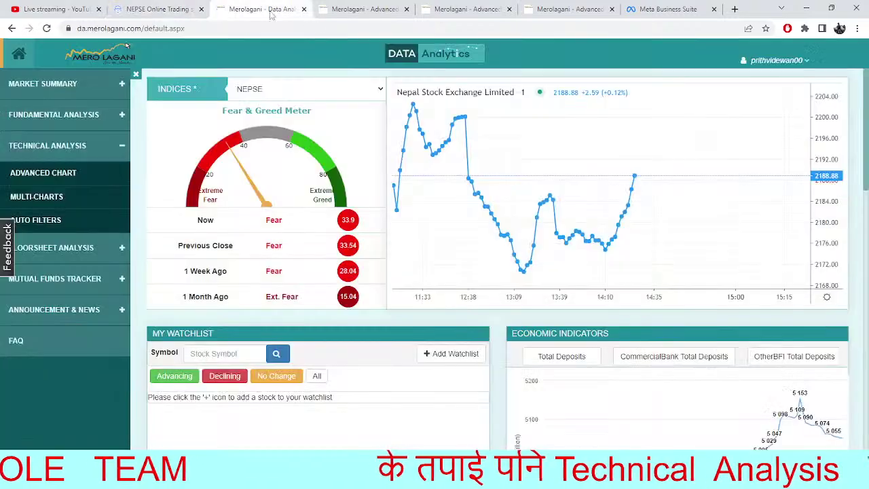
pyautogui.click(362, 9)
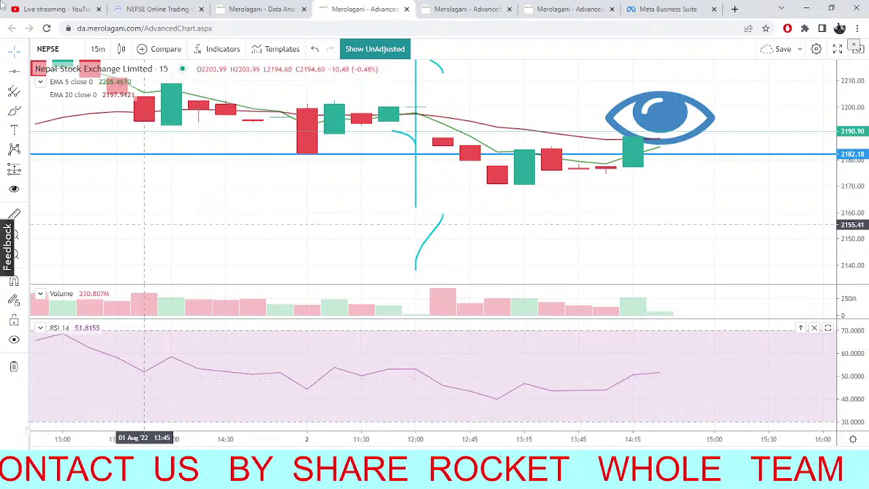
# - Replace UMRH with Standard Chartered Bank Limited (SCB) on the daily stock chart
pyautogui.click(466, 9)
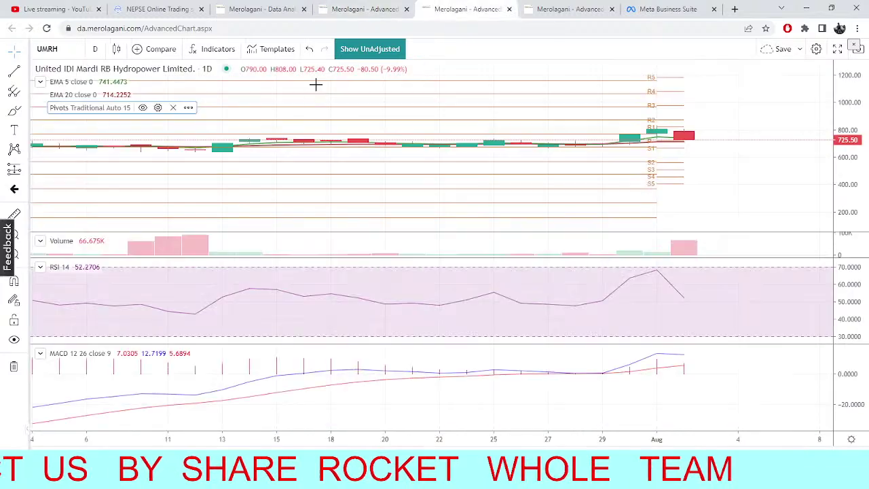
pyautogui.click(49, 52)
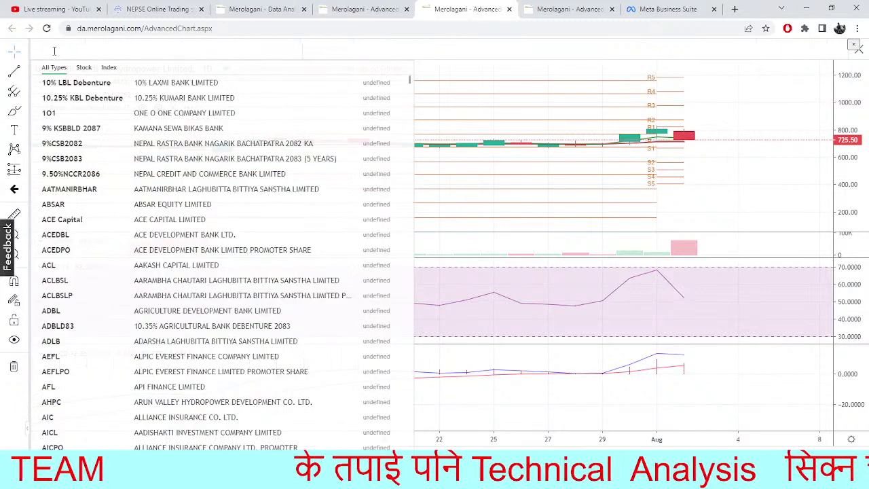
pyautogui.write('SCB')
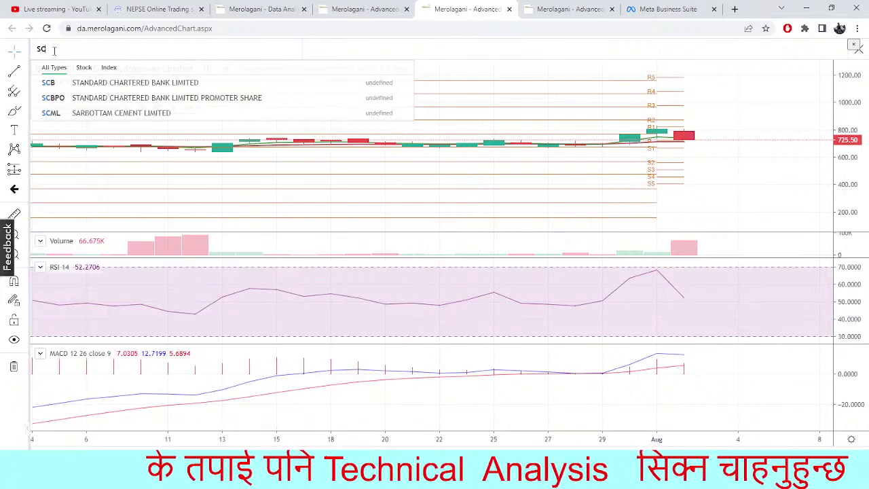
pyautogui.click(65, 89)
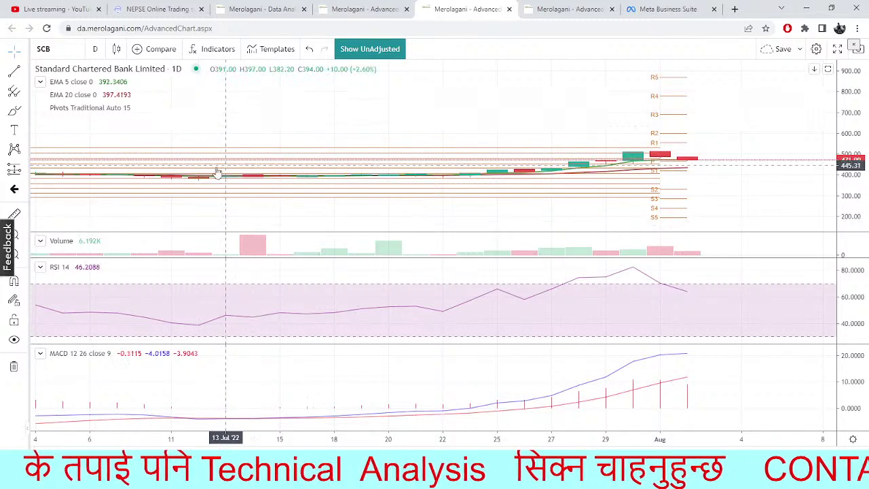
# - Compare the trading system's live index and SHIVM market depth with the dashboard's intraday NEPSE line, ending on the market depth
pyautogui.click(146, 8)
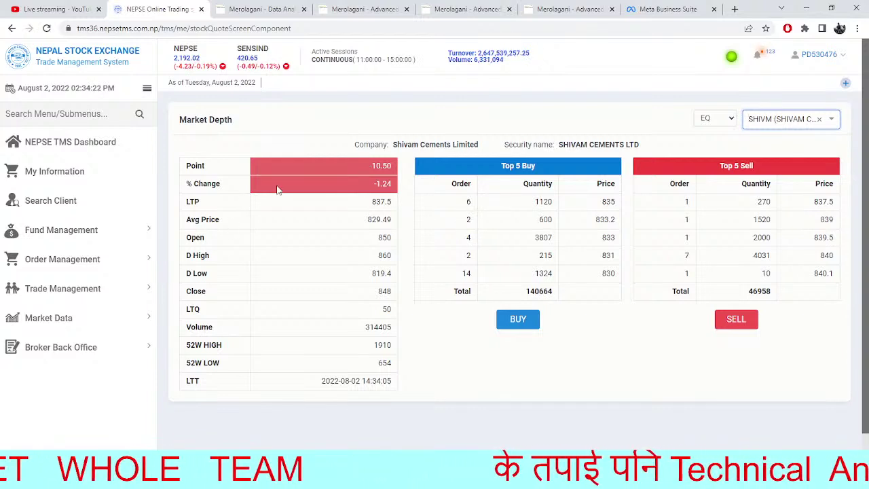
pyautogui.click(280, 8)
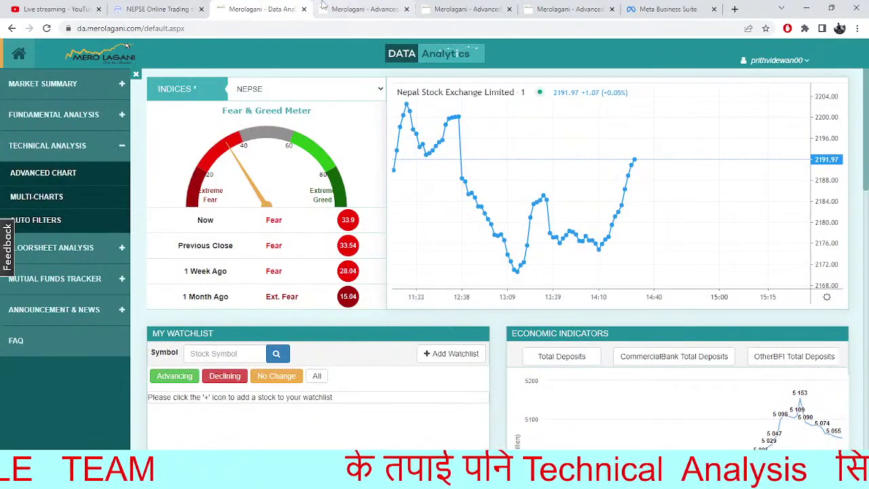
pyautogui.click(360, 9)
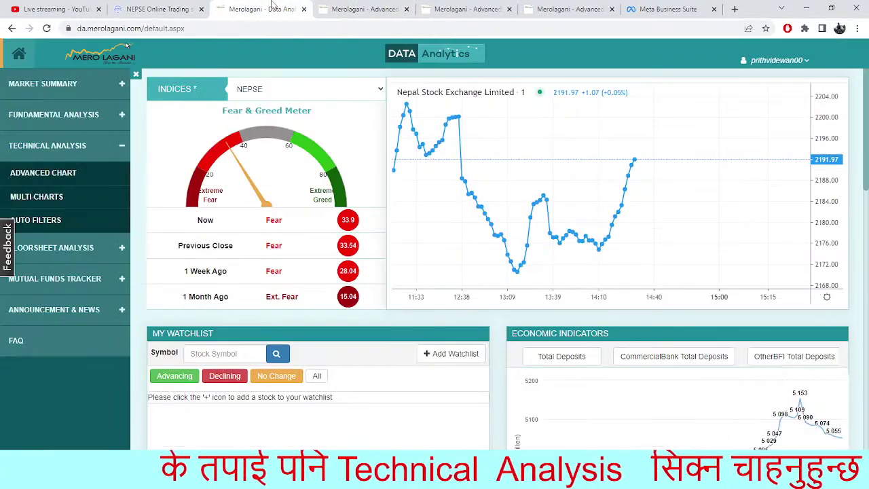
pyautogui.click(275, 8)
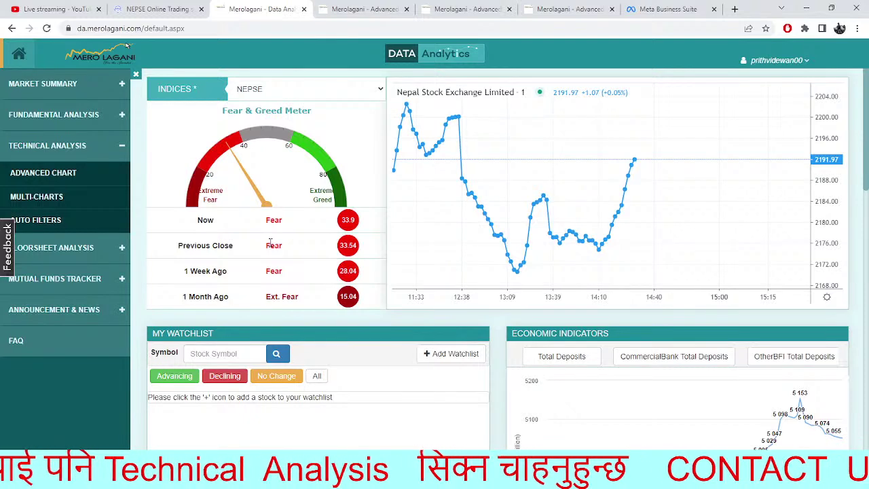
pyautogui.click(158, 9)
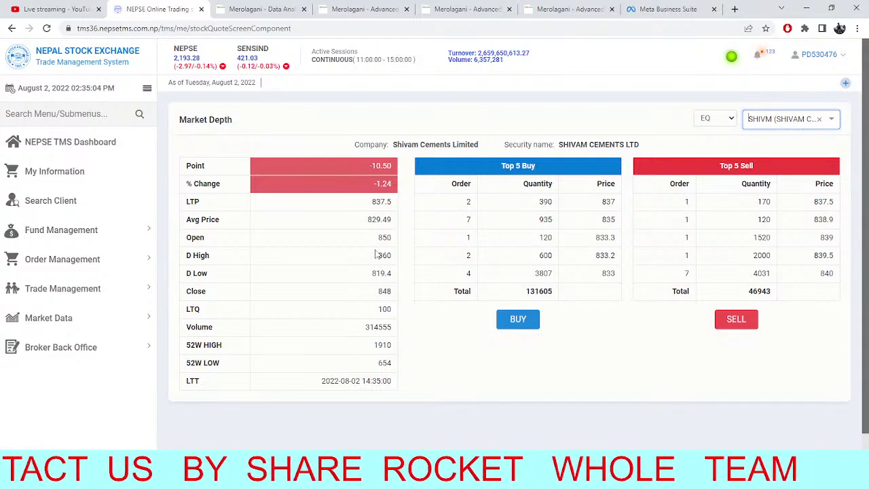
pyautogui.click(255, 9)
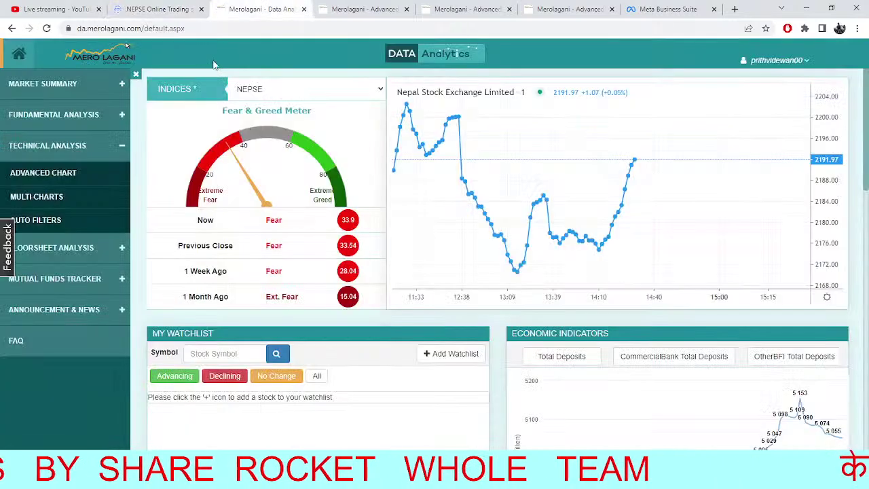
pyautogui.click(163, 7)
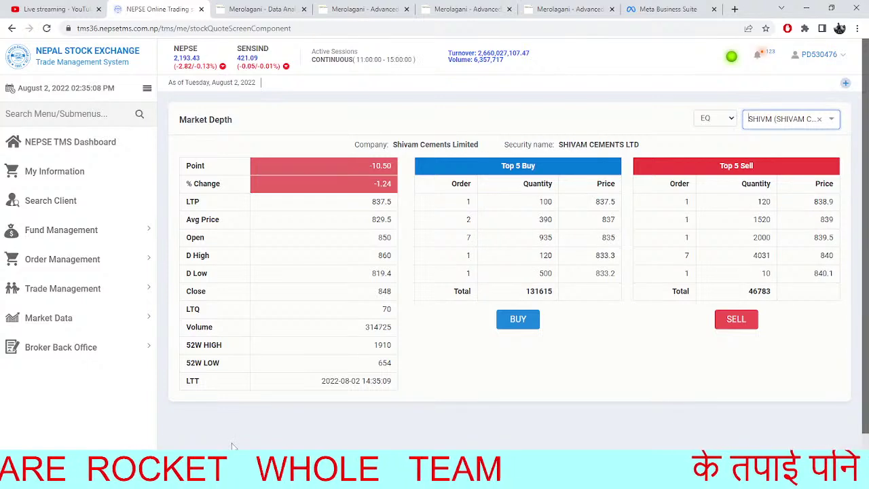
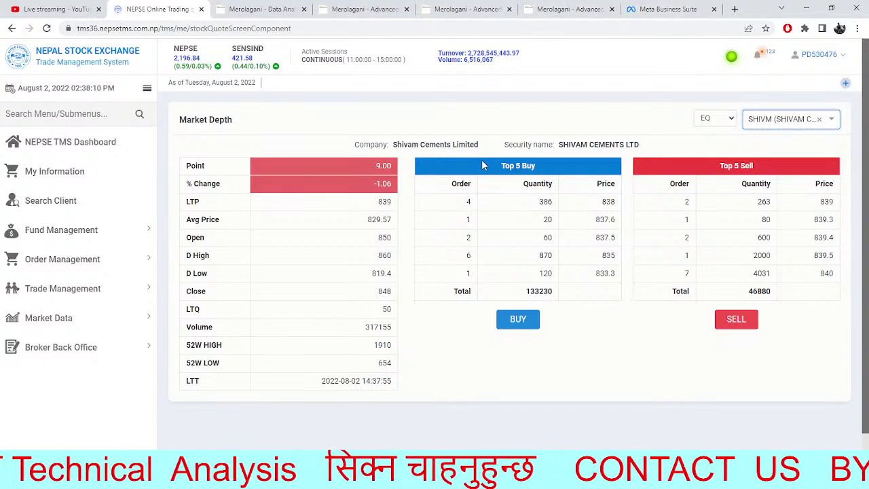
# - Examine the 15-minute NEPSE candles between the two horizontal level lines, cross-checking the dashboard and the trading system's live index
pyautogui.click(262, 7)
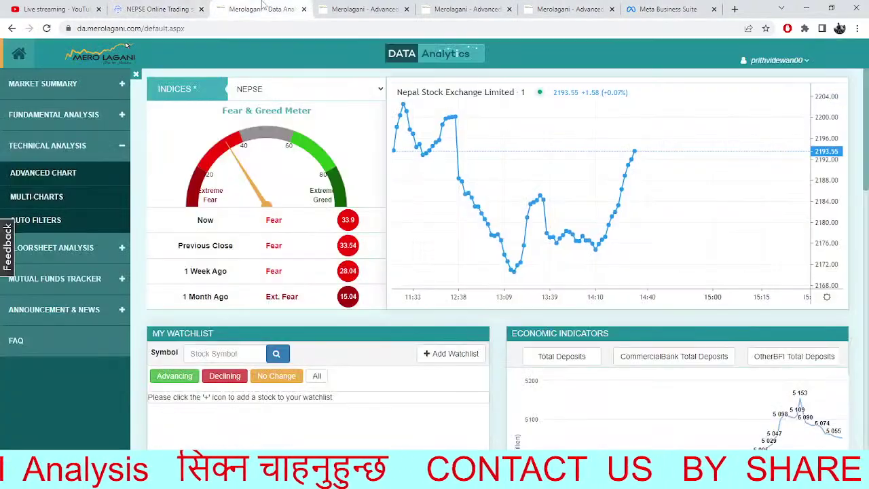
pyautogui.click(334, 14)
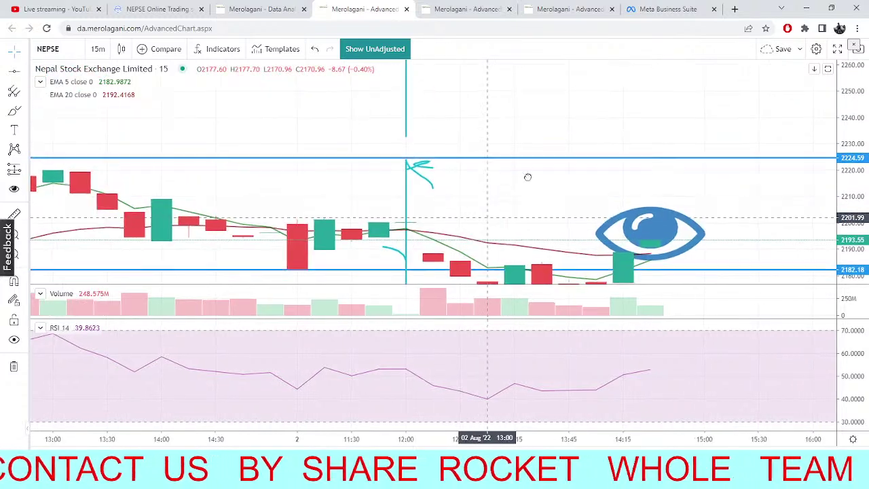
pyautogui.click(185, 6)
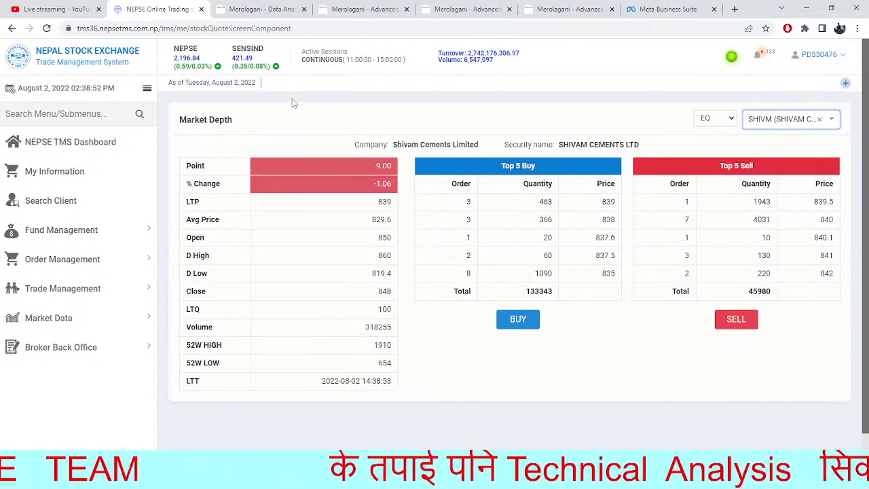
pyautogui.click(264, 6)
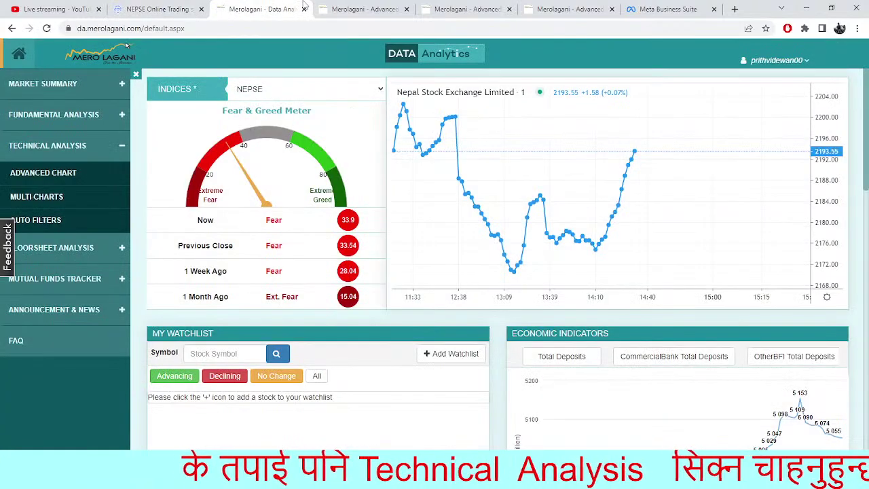
pyautogui.click(333, 9)
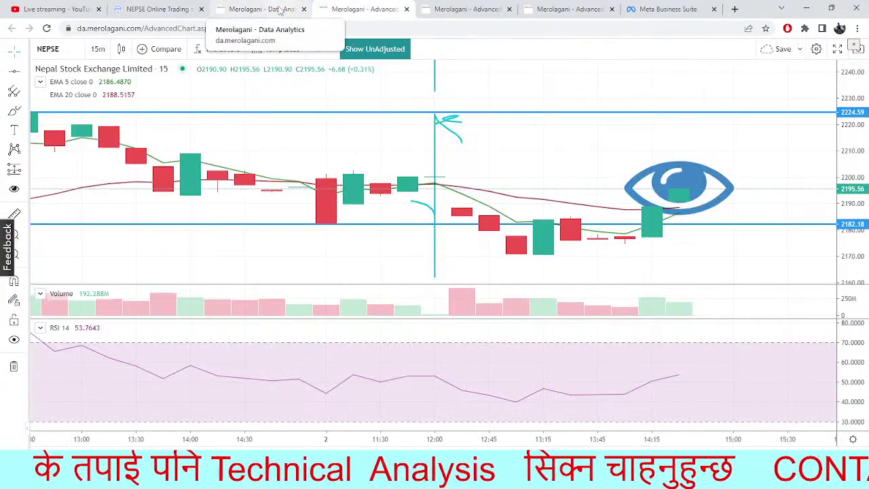
pyautogui.click(282, 9)
pyautogui.click(358, 9)
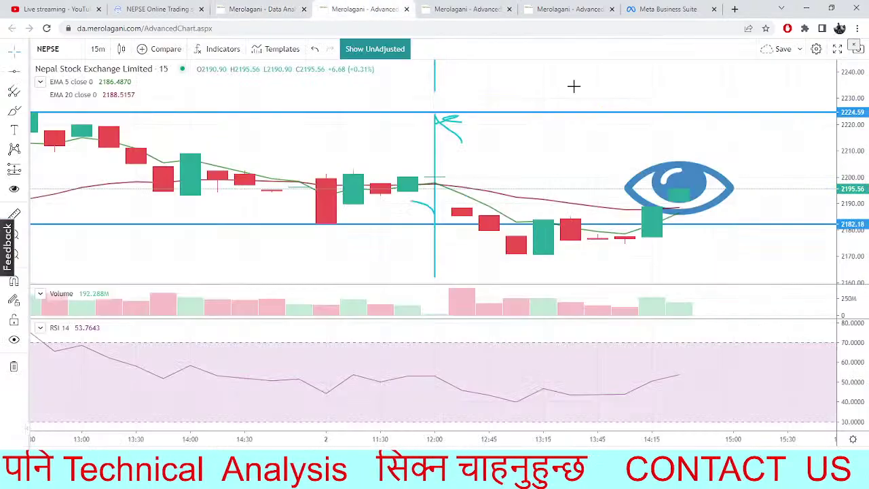
# - Move the eye icon off the latest NEPSE candles to the empty area above the 13:30 candle and deselect it
pyautogui.click(684, 189)
pyautogui.moveTo(684, 189); pyautogui.dragTo(576, 151)
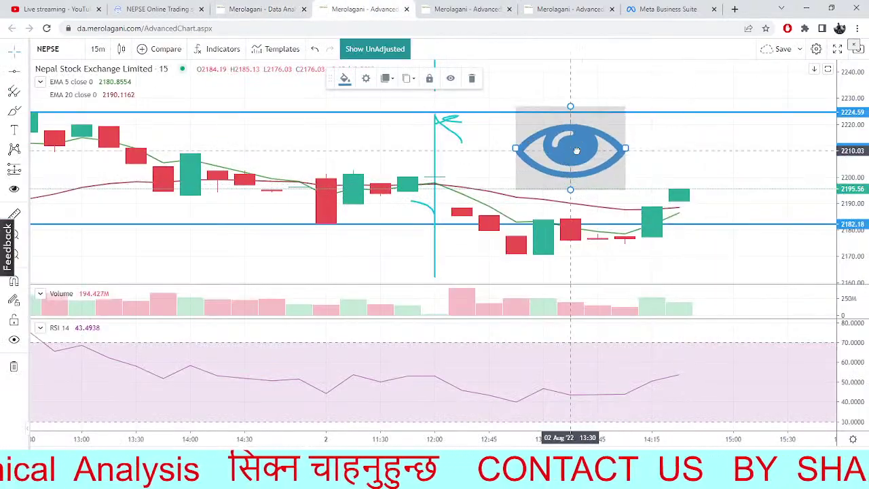
pyautogui.click(771, 259)
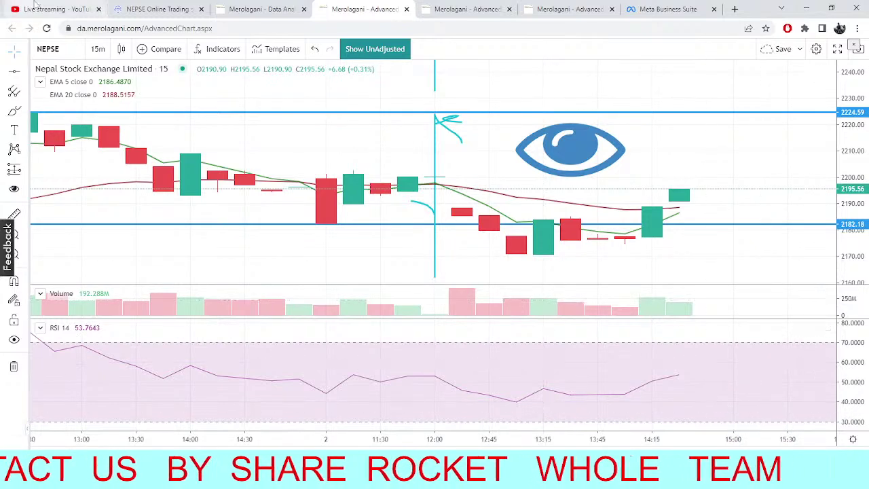
# - Review the live index, the dashboard's intraday line and the 15-minute NEPSE chart, returning to SHIVM's market depth
pyautogui.click(121, 7)
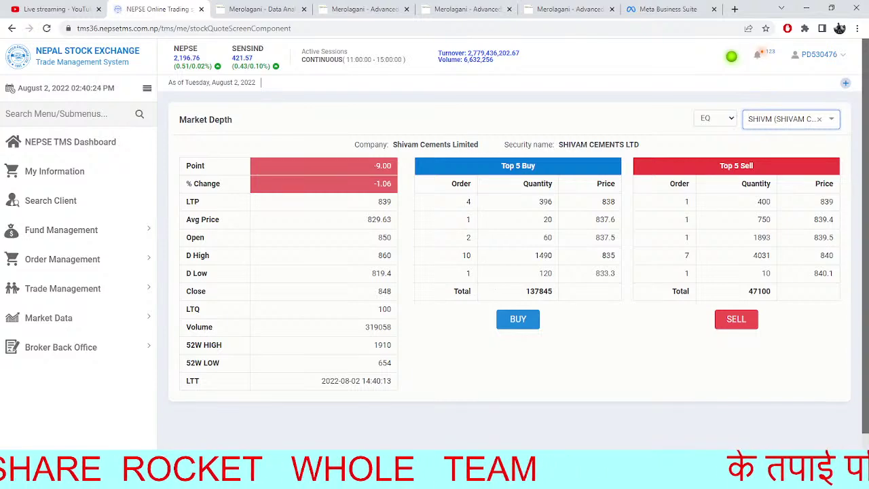
pyautogui.click(269, 10)
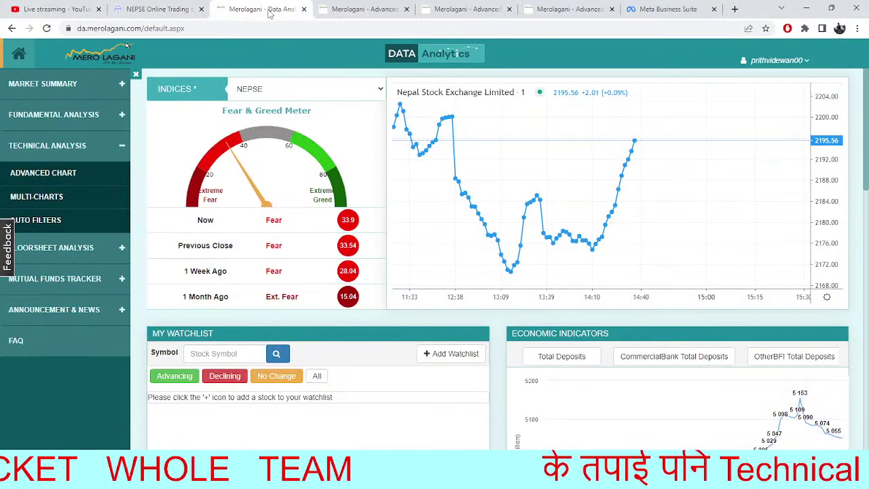
pyautogui.click(340, 6)
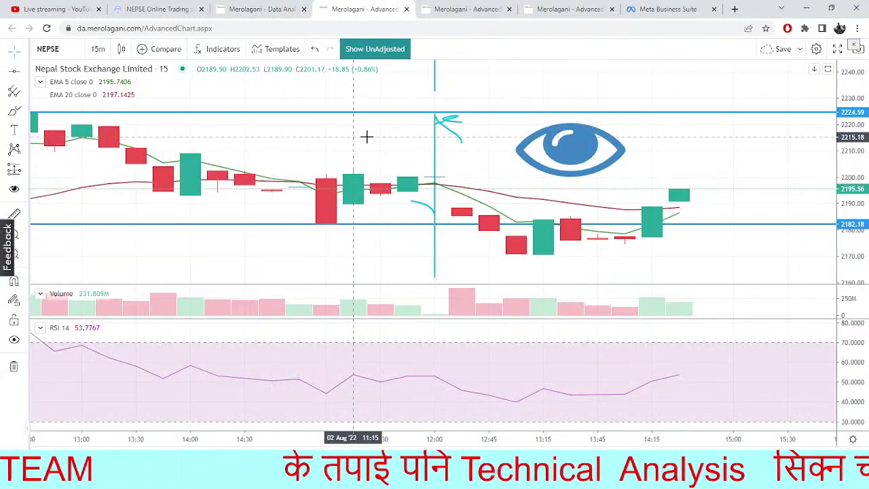
pyautogui.moveTo(367, 137); pyautogui.dragTo(351, 143)
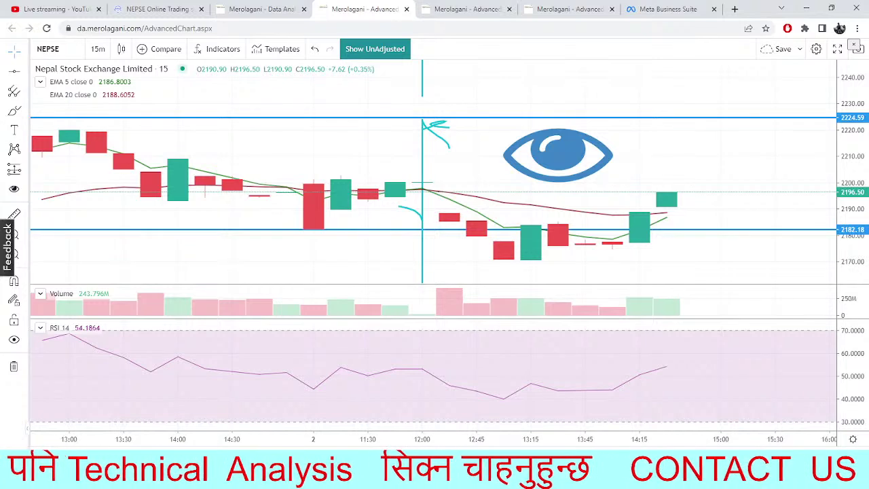
pyautogui.click(129, 5)
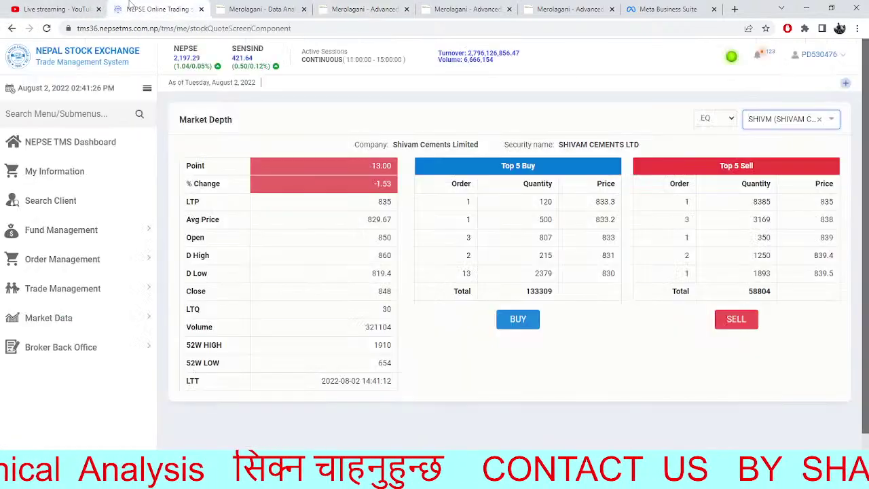